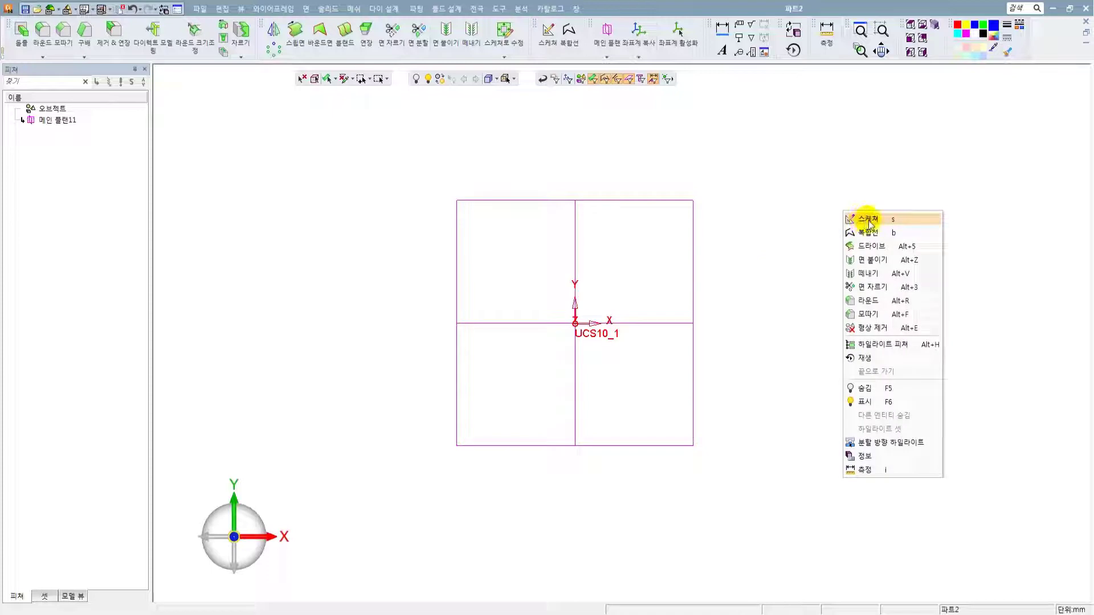
- Sketch a five-sided polygon centred on the UCS origin with 45 mm edge length and 0° angle, and finish the sketch
{"action": "left_click", "coordinate": [869, 219]}
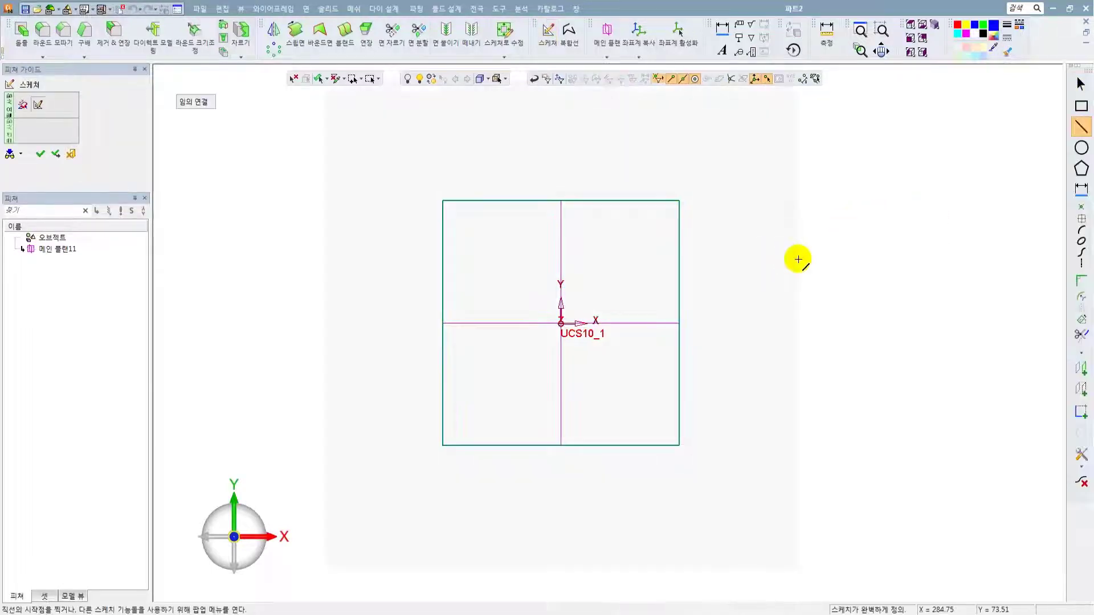
{"action": "key", "text": "Escape"}
{"action": "scroll", "coordinate": [813, 260], "scroll_direction": "down", "scroll_amount": 3}
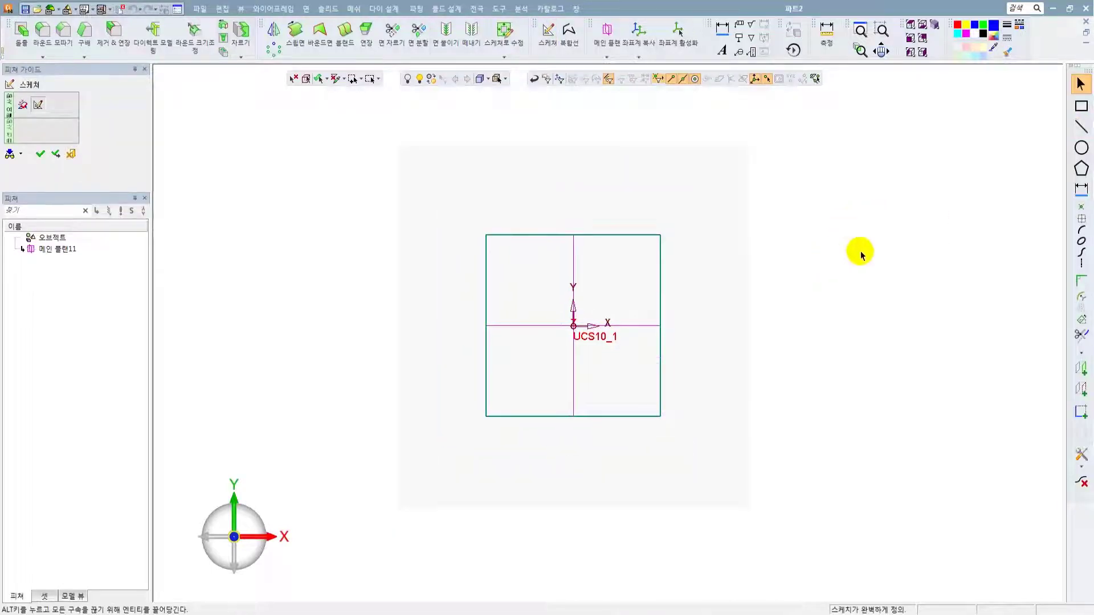
{"action": "left_click", "coordinate": [1079, 169]}
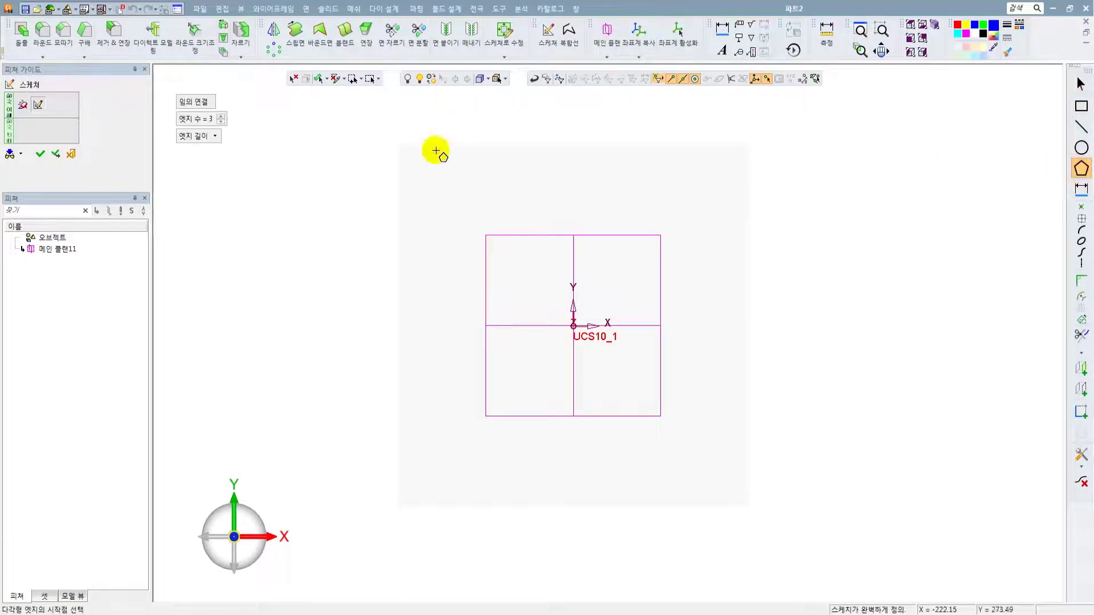
{"action": "left_click", "coordinate": [199, 104]}
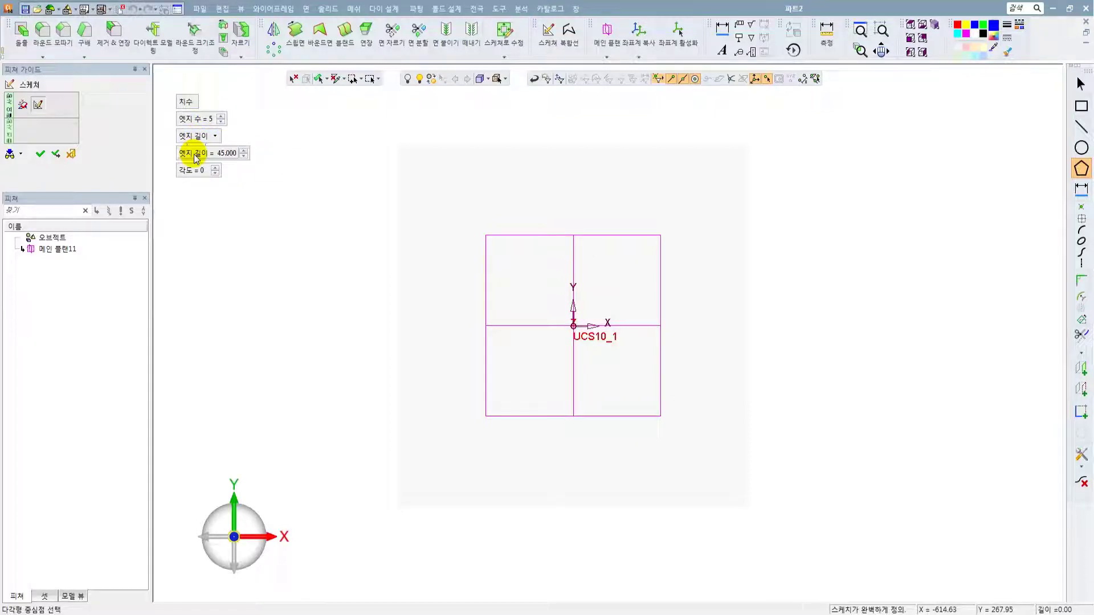
{"action": "left_click", "coordinate": [573, 325]}
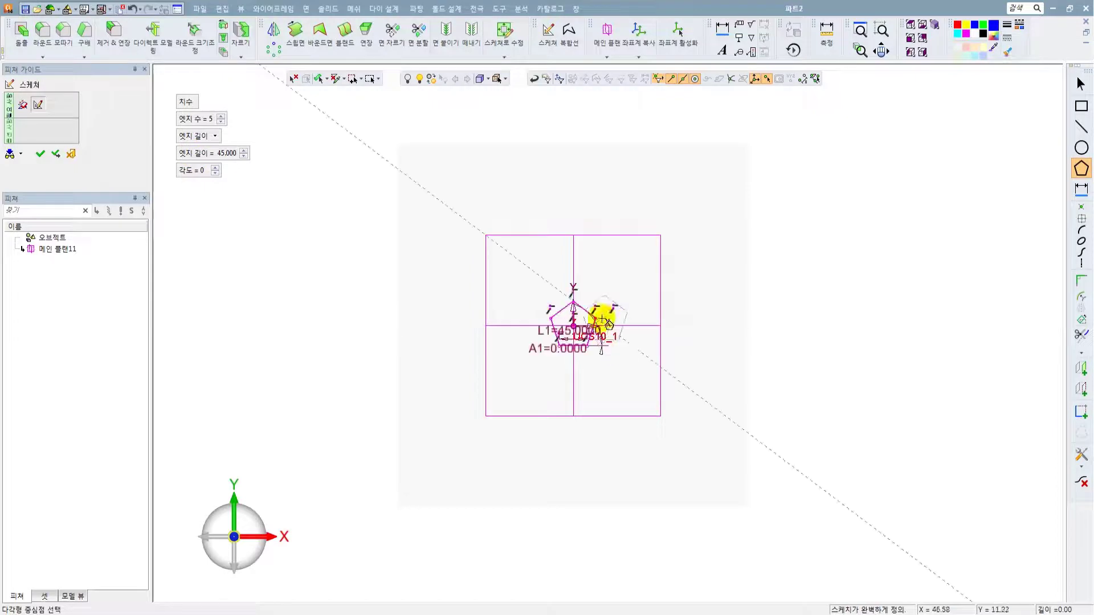
{"action": "scroll", "coordinate": [579, 326], "scroll_direction": "up", "scroll_amount": 5}
{"action": "key", "text": "Escape"}
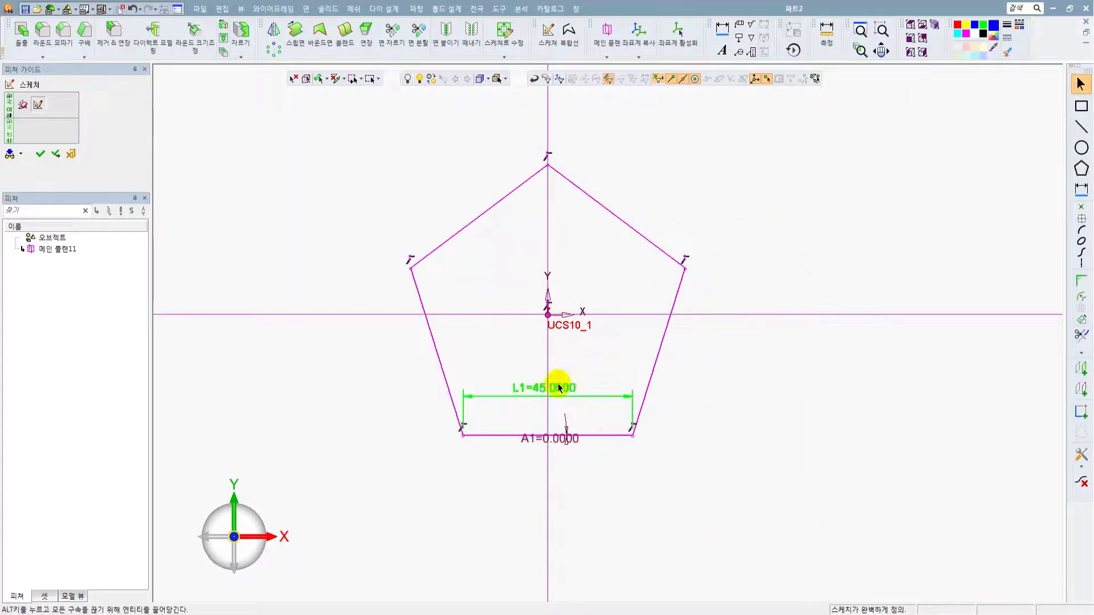
{"action": "left_click", "coordinate": [40, 154]}
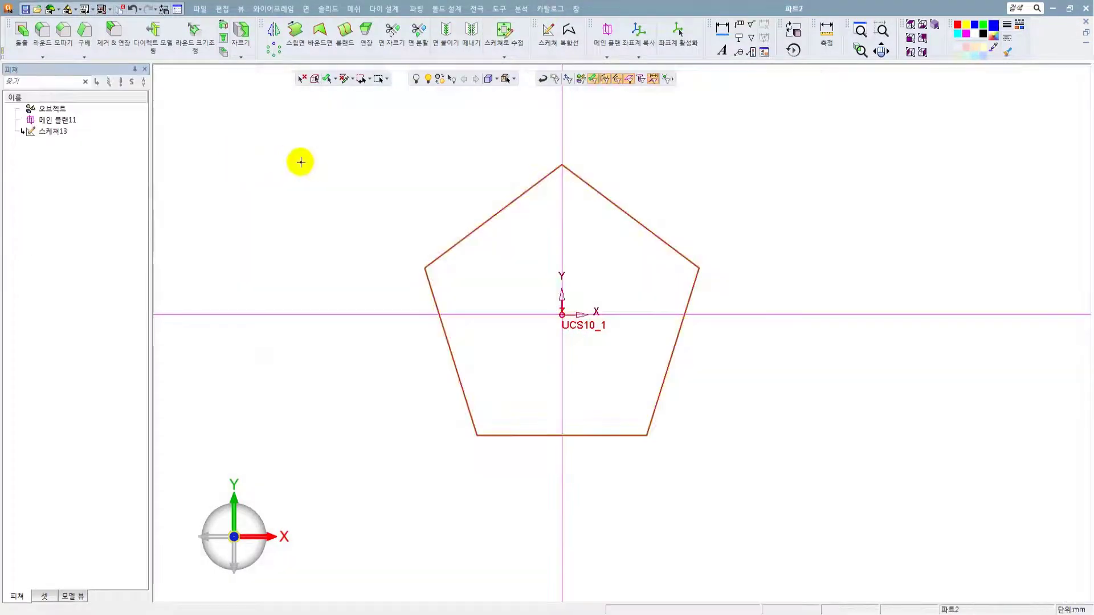
- Create a bounded surface from the pentagon sketch
{"action": "left_click", "coordinate": [305, 9]}
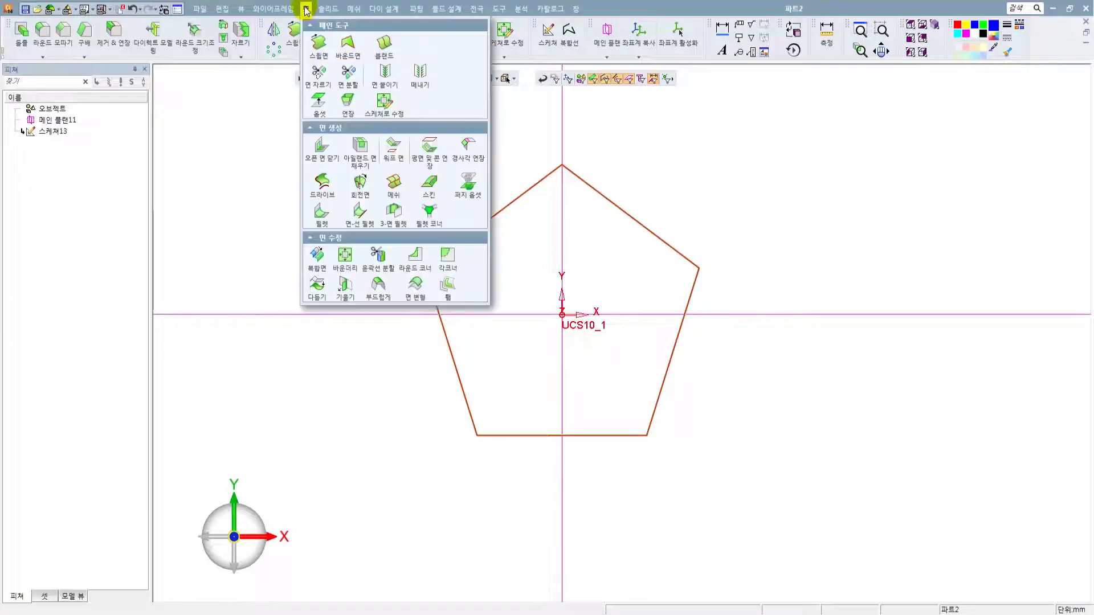
{"action": "left_click", "coordinate": [344, 38]}
{"action": "middle_click", "coordinate": [502, 220]}
{"action": "left_click", "coordinate": [503, 222]}
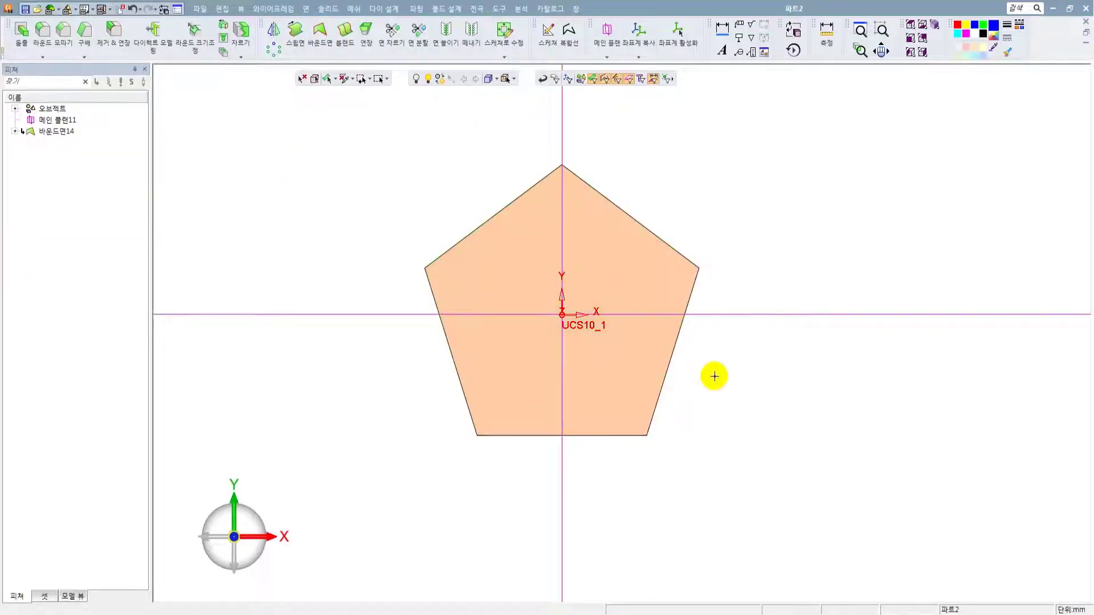
- In a new sketch, place two six-sided polygons with 45 mm edges and 0° angle, one below and one to the right of the pentagon
{"action": "scroll", "coordinate": [715, 376], "scroll_direction": "down", "scroll_amount": 2}
{"action": "middle_click_drag", "start_coordinate": [630, 250], "coordinate": [606, 281]}
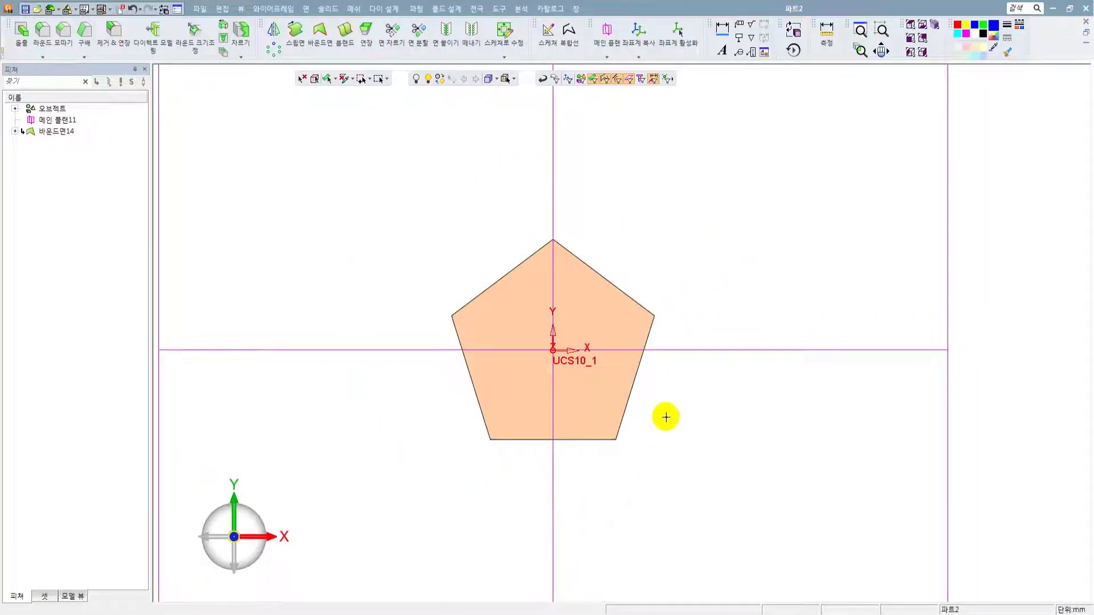
{"action": "middle_click_drag", "start_coordinate": [664, 415], "coordinate": [701, 320]}
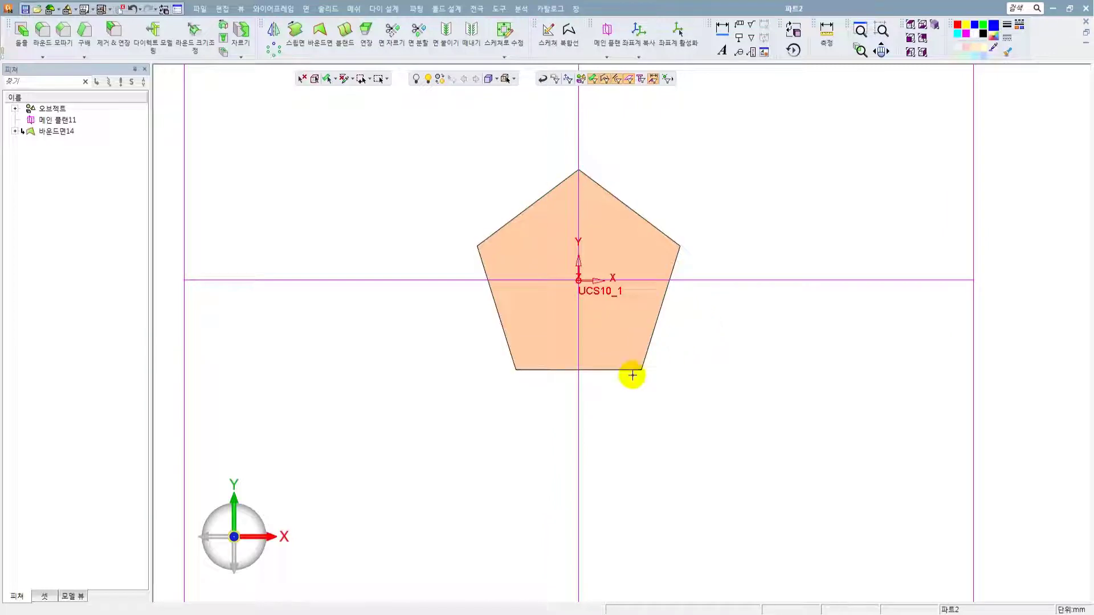
{"action": "right_click", "coordinate": [453, 194]}
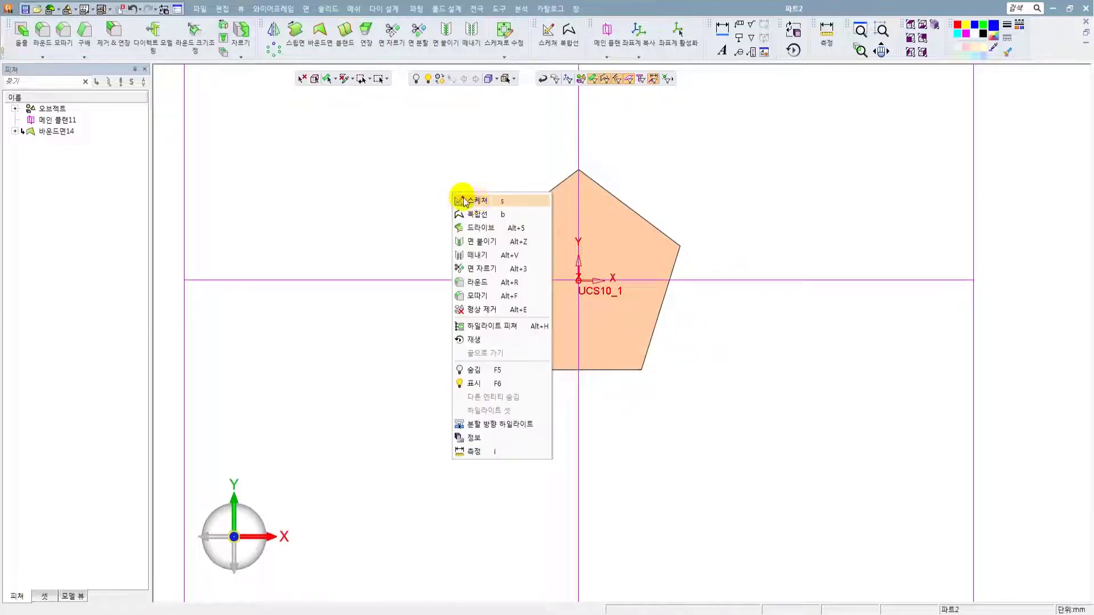
{"action": "left_click", "coordinate": [478, 201]}
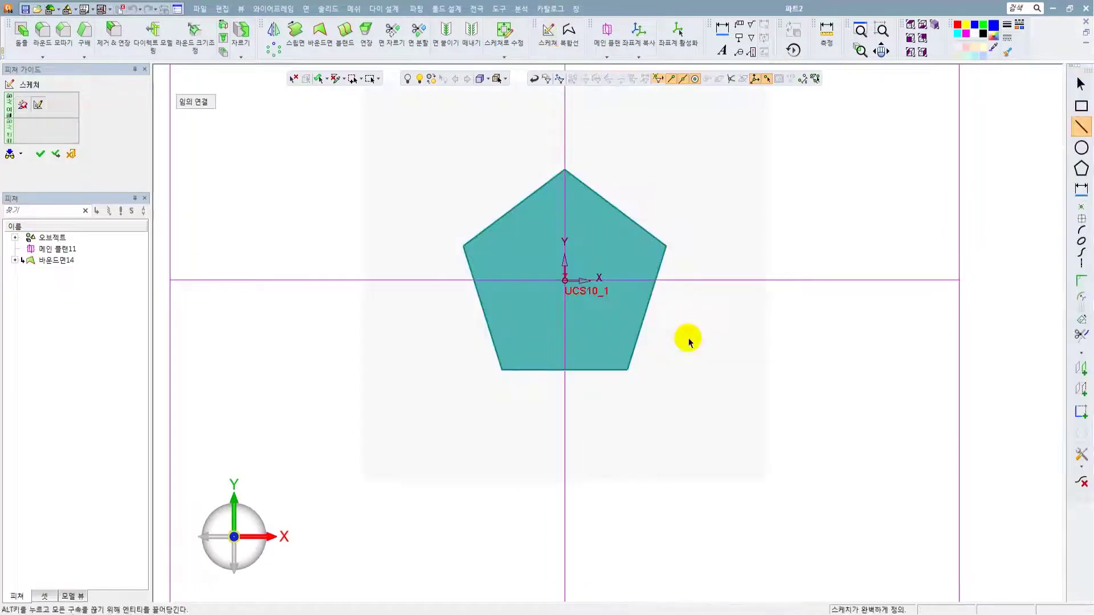
{"action": "left_click", "coordinate": [1081, 168]}
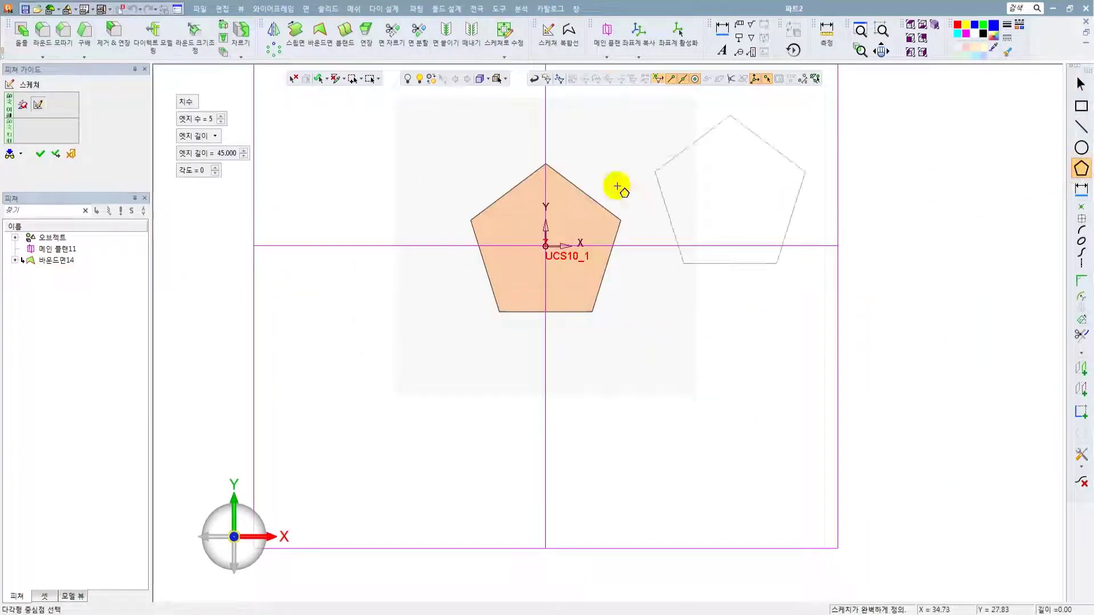
{"action": "left_click", "coordinate": [212, 120]}
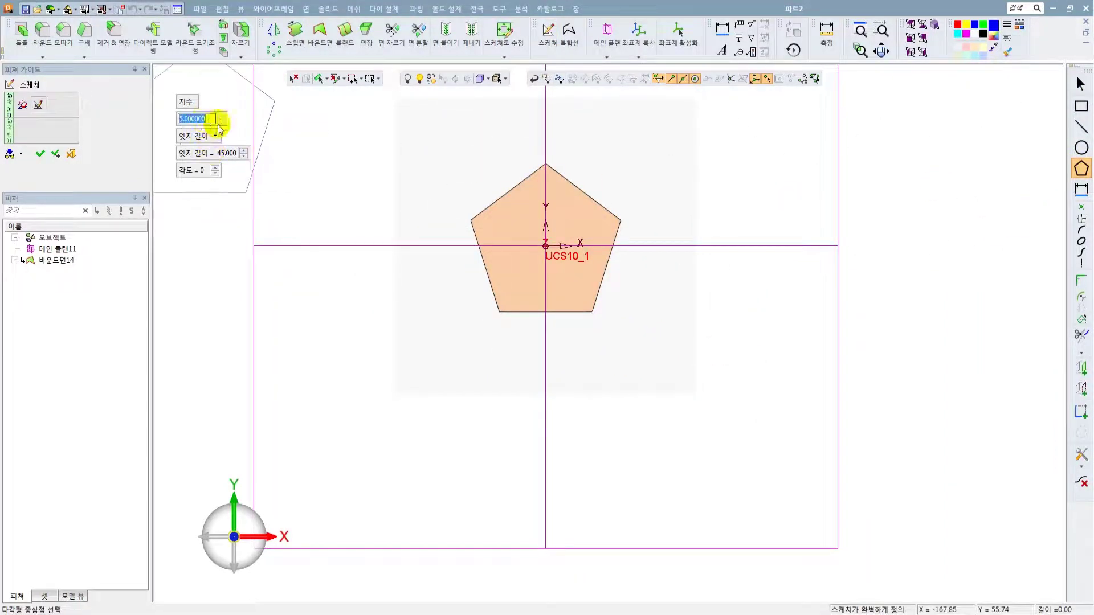
{"action": "left_click", "coordinate": [545, 433]}
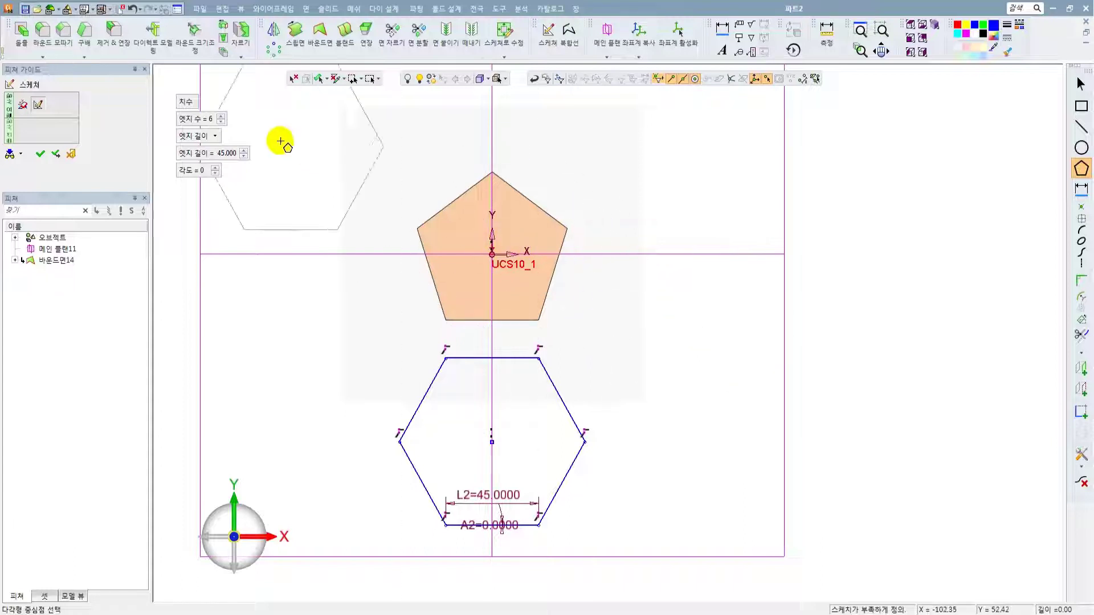
{"action": "left_click", "coordinate": [697, 299]}
{"action": "key", "text": "Escape"}
- Add the pentagon face's bottom edge and lower-right edge to the sketch as reference geometry
{"action": "middle_click_drag", "start_coordinate": [656, 456], "coordinate": [648, 412], "text": "ctrl"}
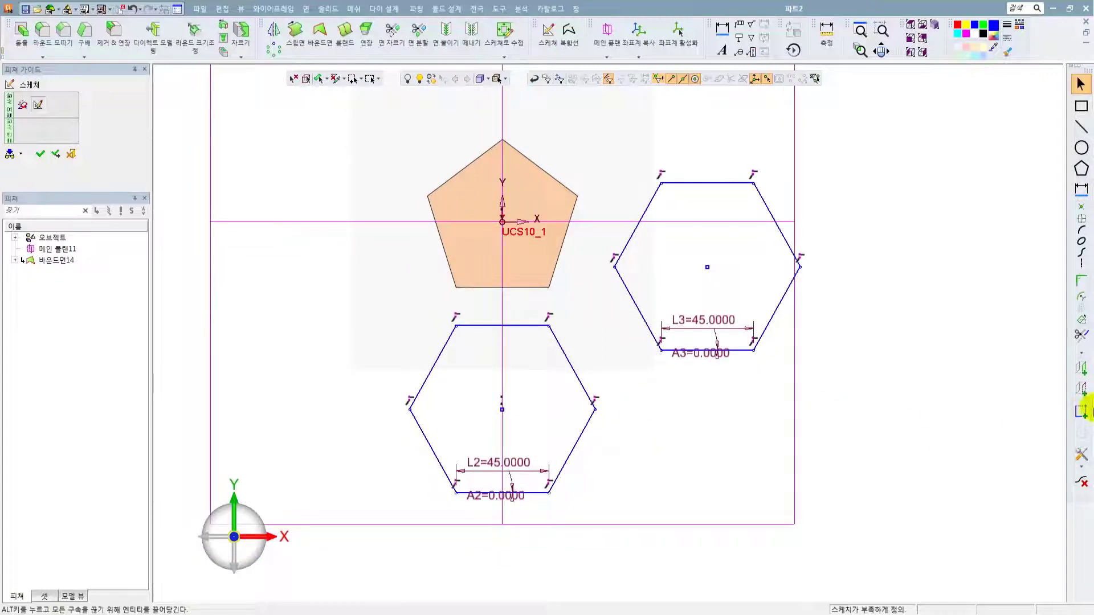
{"action": "left_click", "coordinate": [1082, 390]}
{"action": "left_click", "coordinate": [533, 289]}
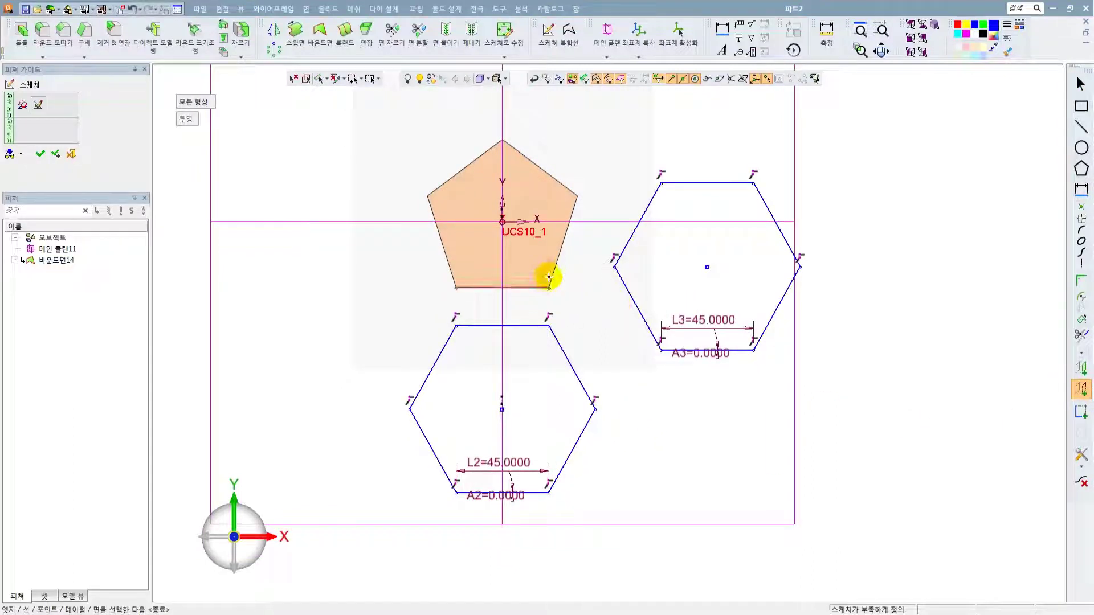
{"action": "left_click", "coordinate": [553, 272]}
{"action": "middle_click", "coordinate": [586, 314]}
- Add a coincident constraint between the lower hexagon's upper-left vertex and the pentagon's lower-left vertex
{"action": "scroll", "coordinate": [523, 293], "scroll_direction": "up", "scroll_amount": 3}
{"action": "left_click_drag", "start_coordinate": [529, 316], "coordinate": [540, 293], "text": "ctrl"}
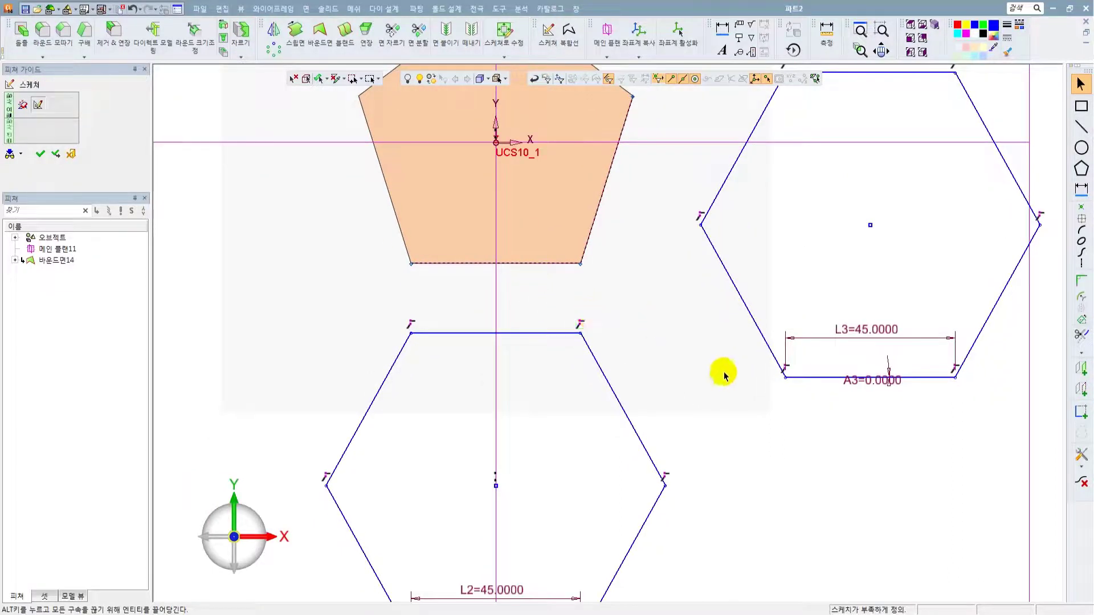
{"action": "left_click", "coordinate": [1081, 412]}
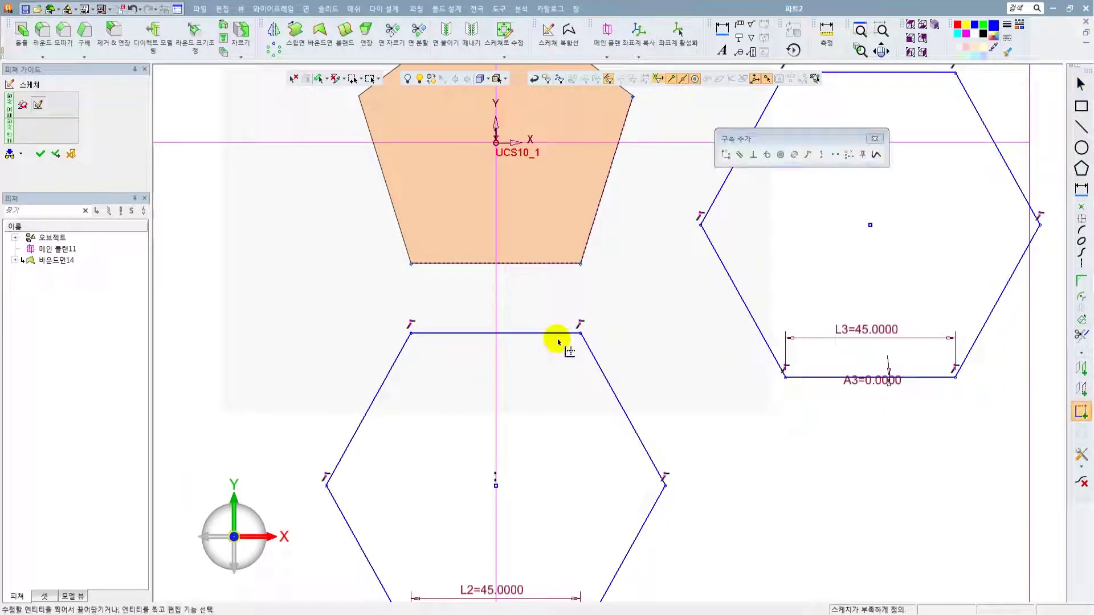
{"action": "left_click", "coordinate": [411, 333]}
{"action": "left_click", "coordinate": [411, 264]}
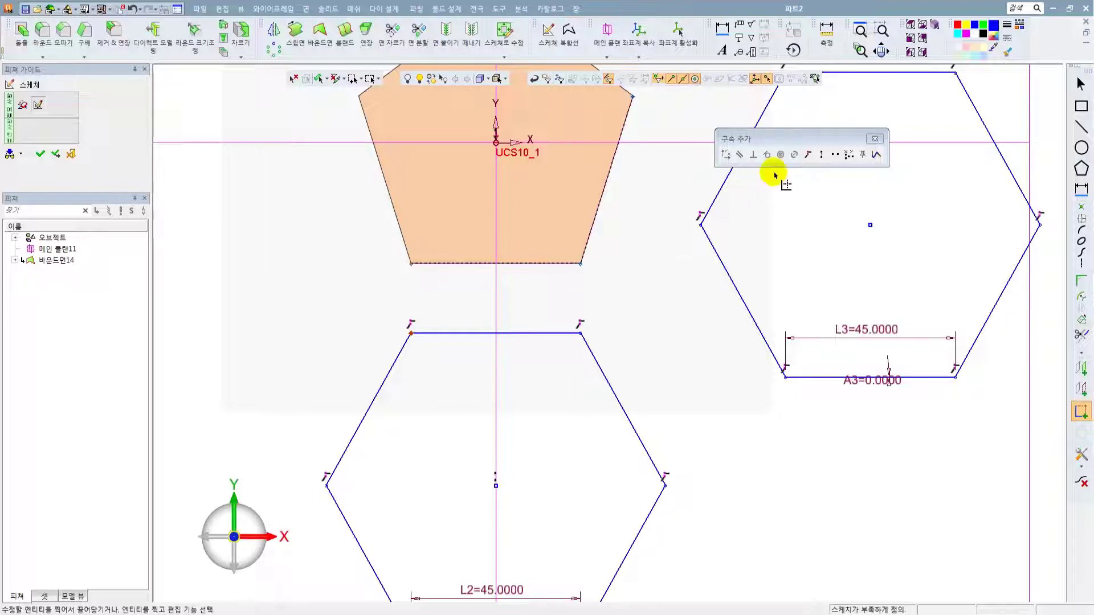
{"action": "left_click", "coordinate": [806, 154]}
{"action": "scroll", "coordinate": [585, 337], "scroll_direction": "down", "scroll_amount": 1}
{"action": "scroll", "coordinate": [585, 339], "scroll_direction": "down", "scroll_amount": 1}
{"action": "middle_click", "coordinate": [637, 392]}
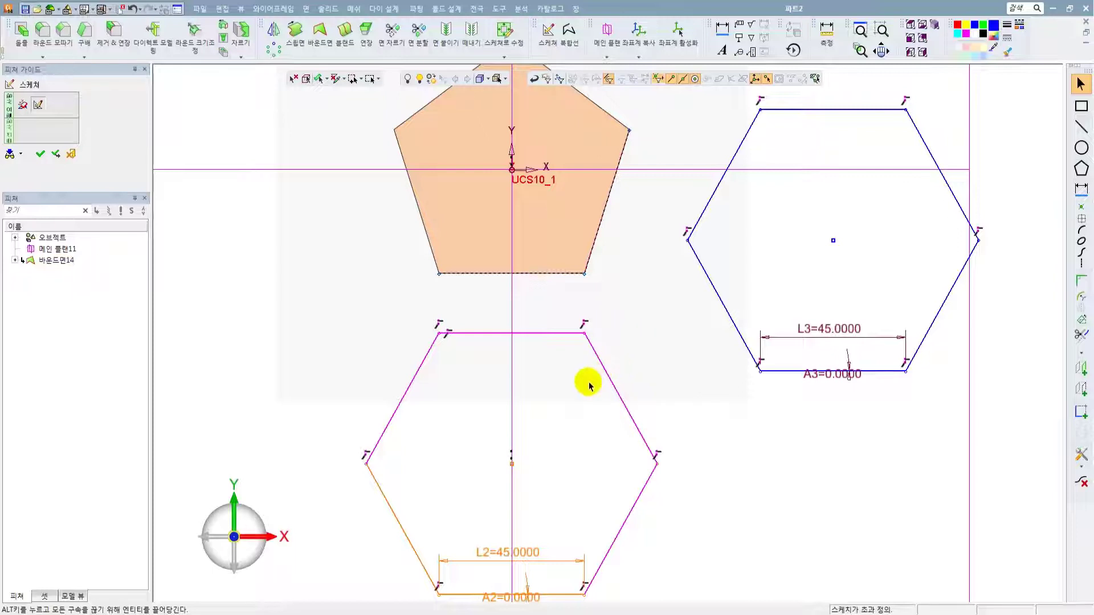
- Delete the lower hexagon's edge-length dimension and move its angle dimension below the hexagon's bottom edge
{"action": "middle_click_drag", "start_coordinate": [565, 373], "coordinate": [560, 300], "text": "ctrl"}
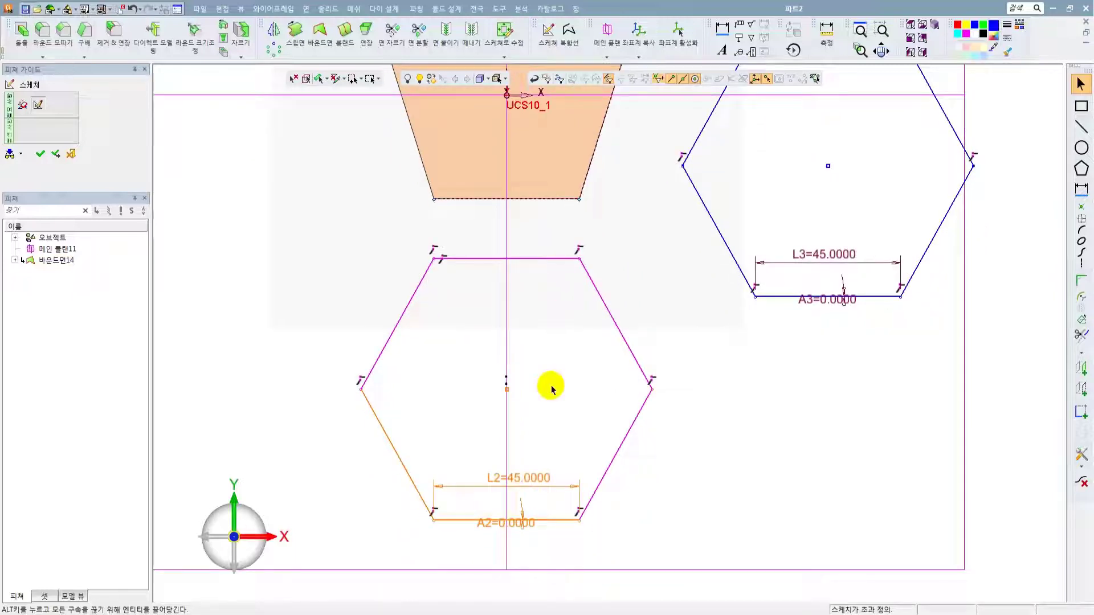
{"action": "left_click", "coordinate": [536, 484]}
{"action": "key", "text": "Delete"}
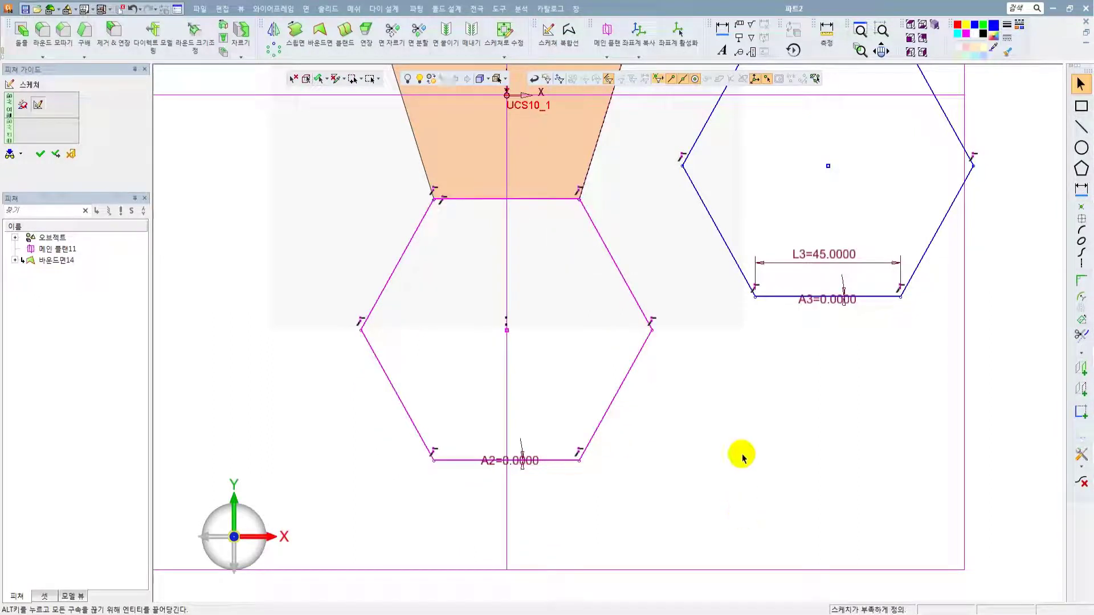
{"action": "left_click_drag", "start_coordinate": [534, 462], "coordinate": [546, 513]}
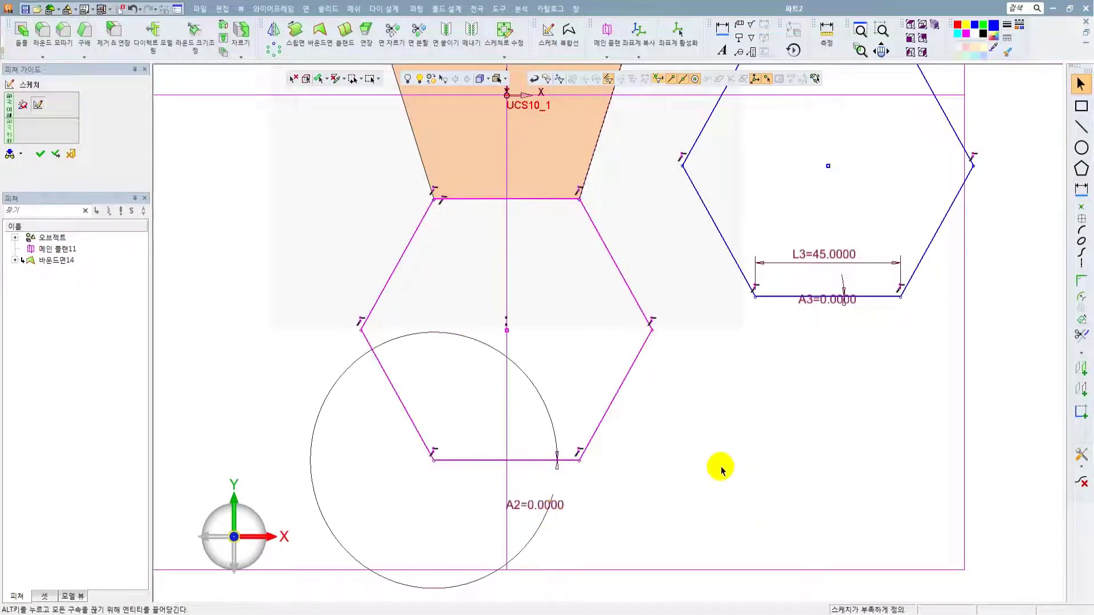
- Constrain the right hexagon's left vertex coincident with the pentagon's lower-right vertex and delete that hexagon's angle dimension
{"action": "scroll", "coordinate": [735, 378], "scroll_direction": "down", "scroll_amount": 3}
{"action": "middle_click_drag", "start_coordinate": [738, 379], "coordinate": [693, 410], "text": "ctrl"}
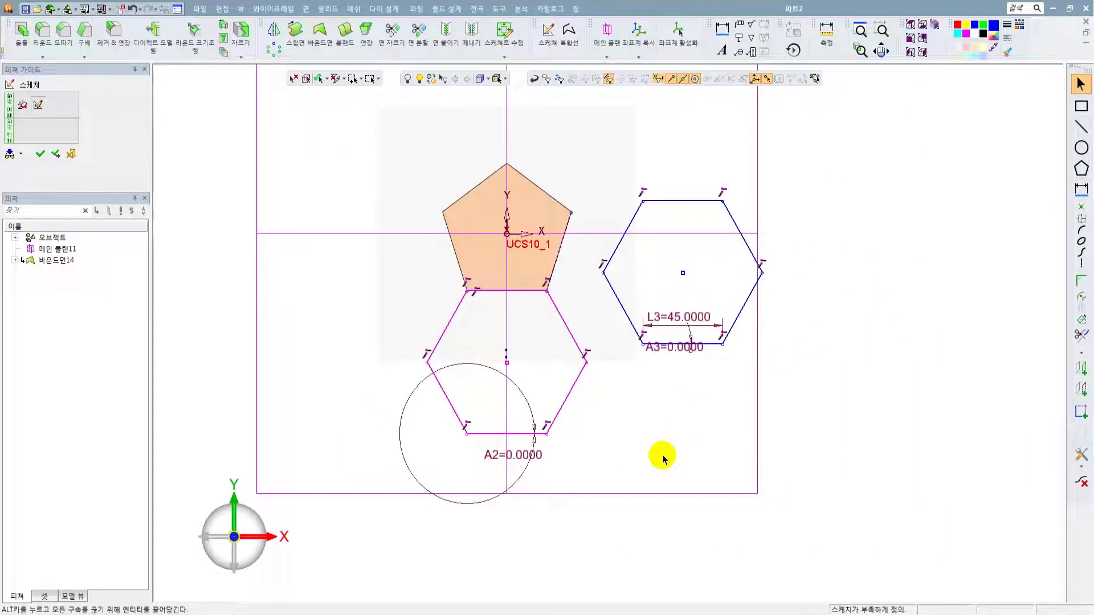
{"action": "left_click", "coordinate": [1082, 399]}
{"action": "scroll", "coordinate": [646, 283], "scroll_direction": "up", "scroll_amount": 3}
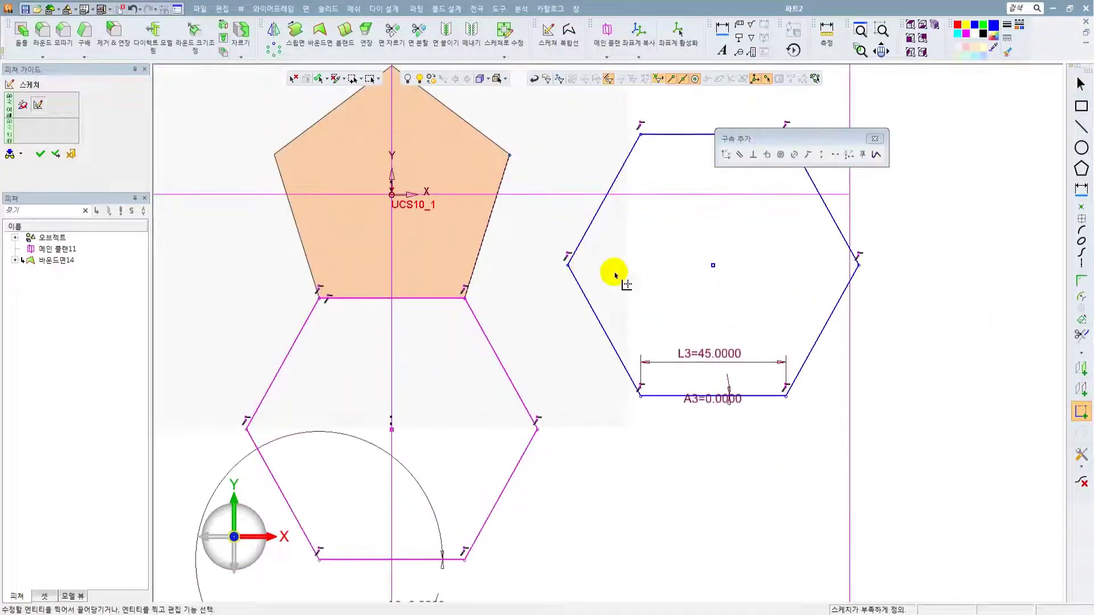
{"action": "left_click", "coordinate": [568, 265]}
{"action": "left_click", "coordinate": [465, 297]}
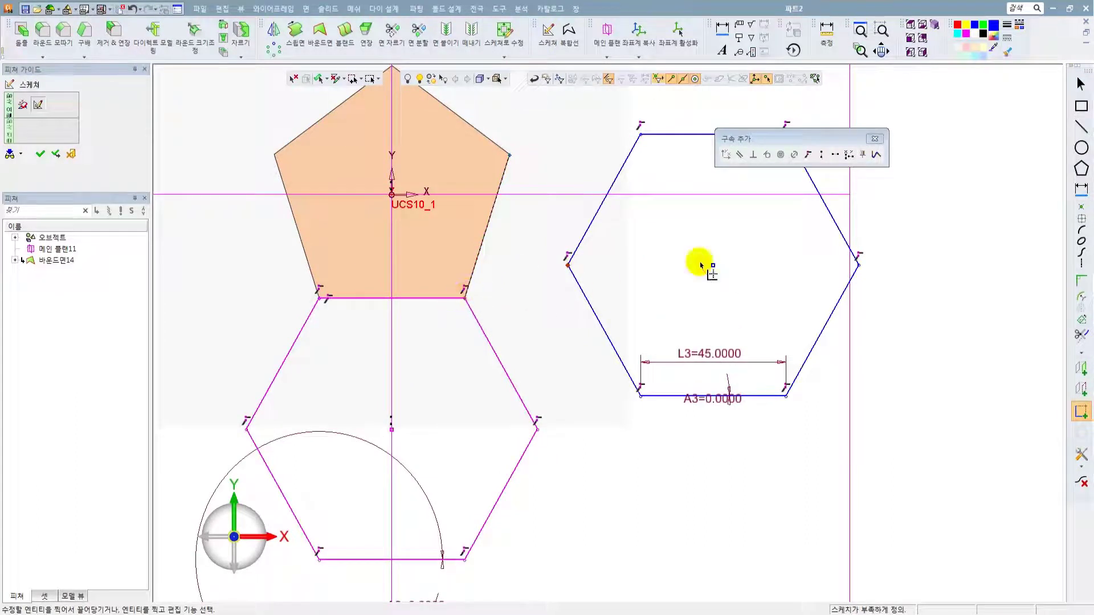
{"action": "left_click", "coordinate": [806, 154]}
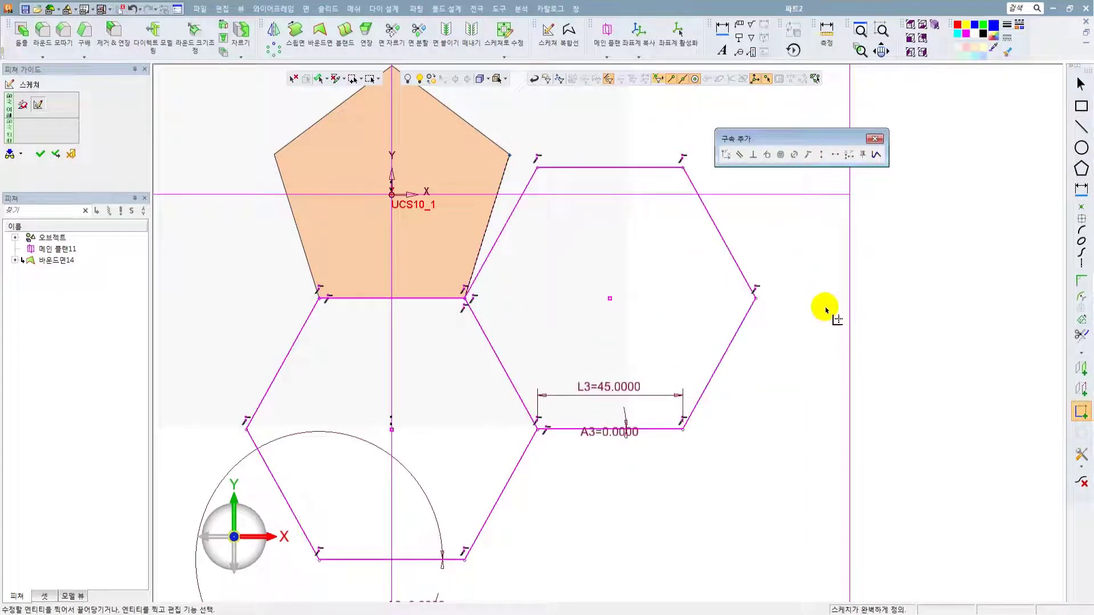
{"action": "key", "text": "Escape"}
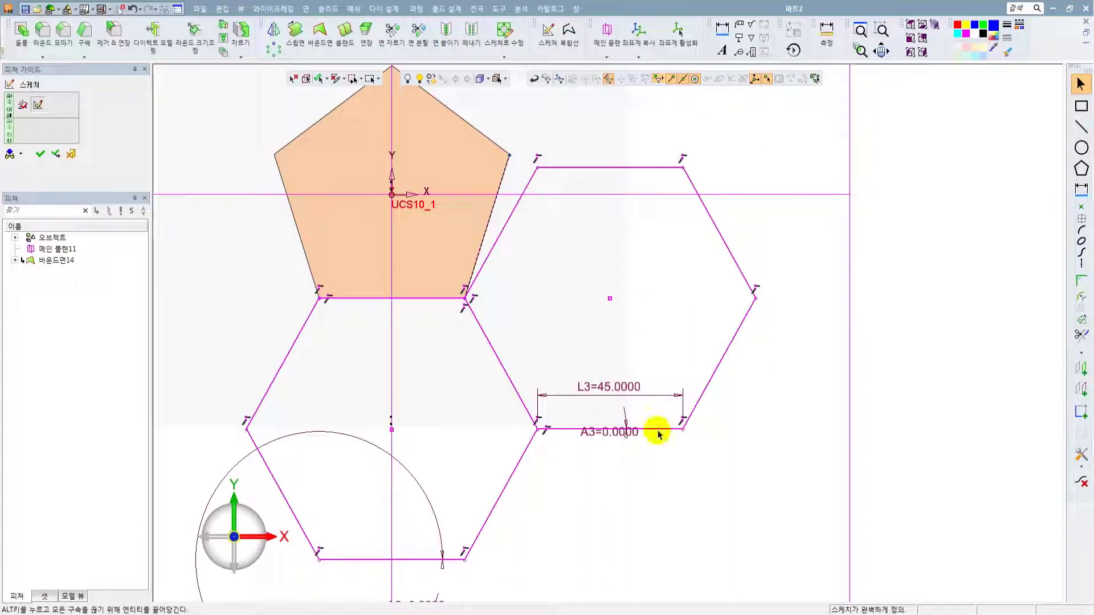
{"action": "left_click", "coordinate": [624, 431]}
{"action": "key", "text": "Delete"}
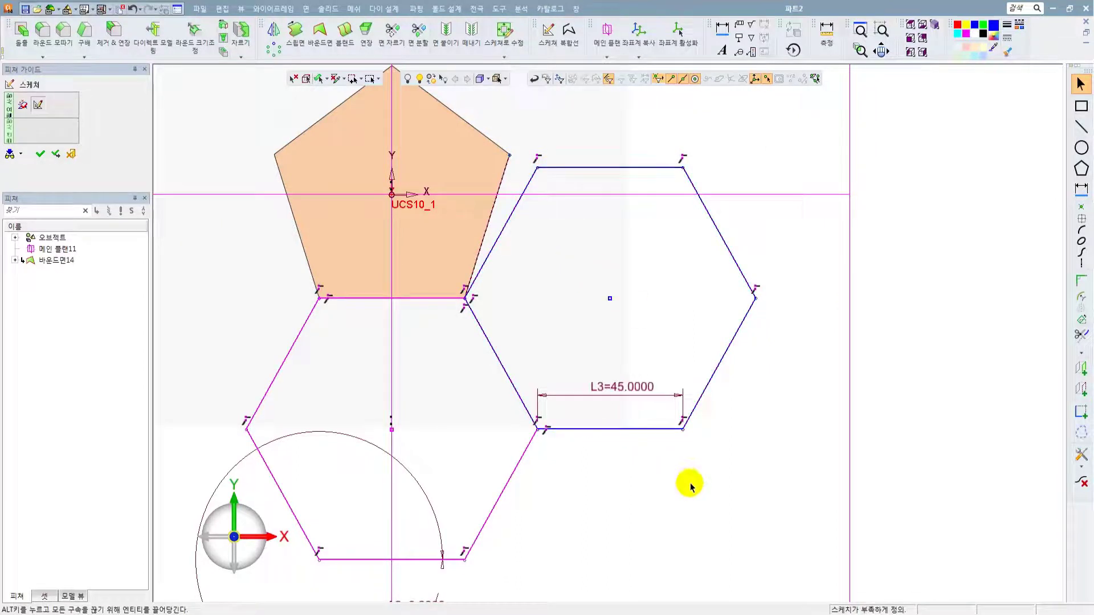
- Constrain the right hexagon's upper-left vertex coincident with the pentagon's right vertex and delete that hexagon's edge-length dimension
{"action": "left_click", "coordinate": [1081, 412]}
{"action": "left_click", "coordinate": [537, 168]}
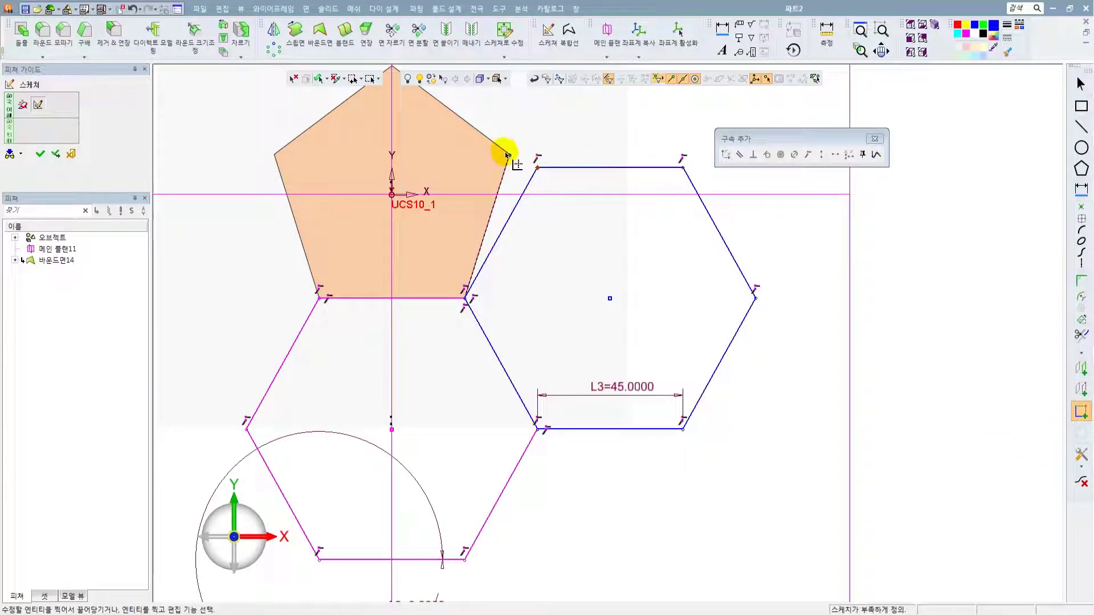
{"action": "left_click", "coordinate": [809, 155]}
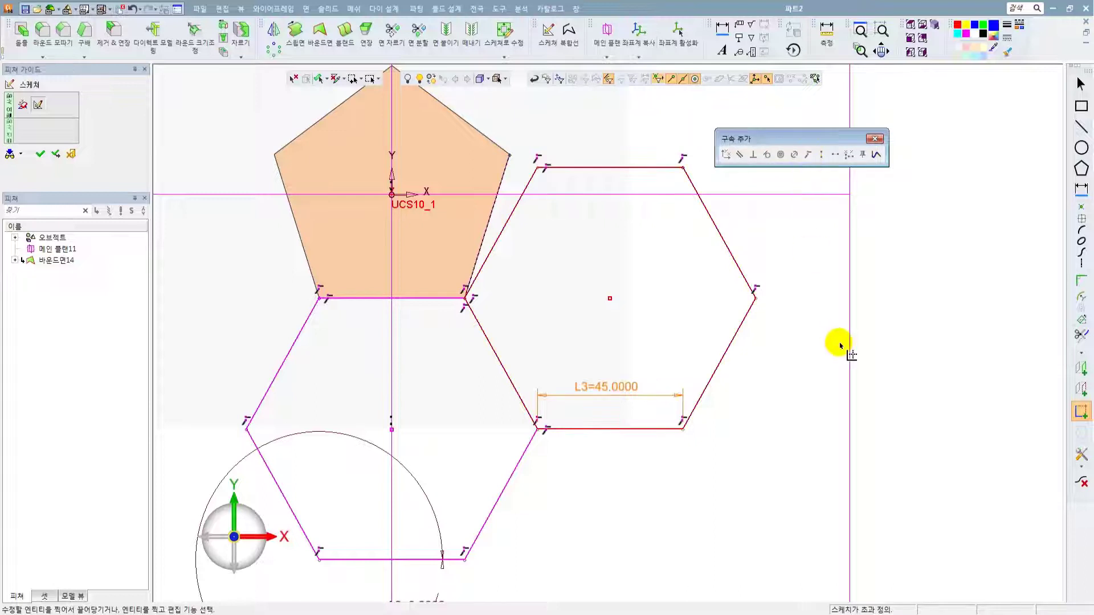
{"action": "left_click", "coordinate": [874, 139]}
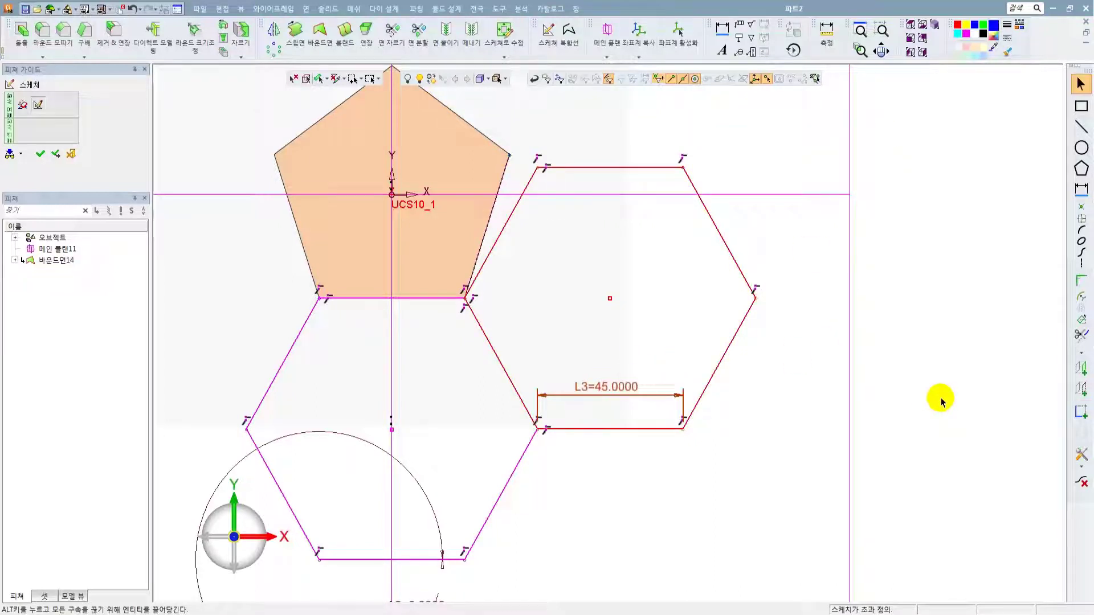
{"action": "key", "text": "Delete"}
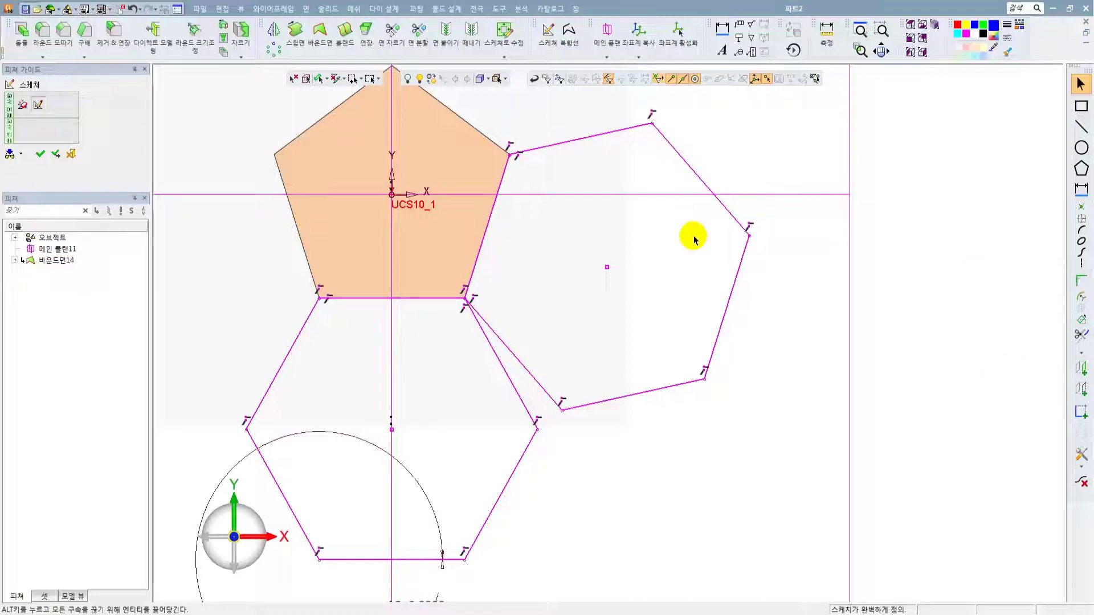
- Finish the sketch containing the two hexagons attached to the pentagon
{"action": "scroll", "coordinate": [684, 249], "scroll_direction": "down", "scroll_amount": 3}
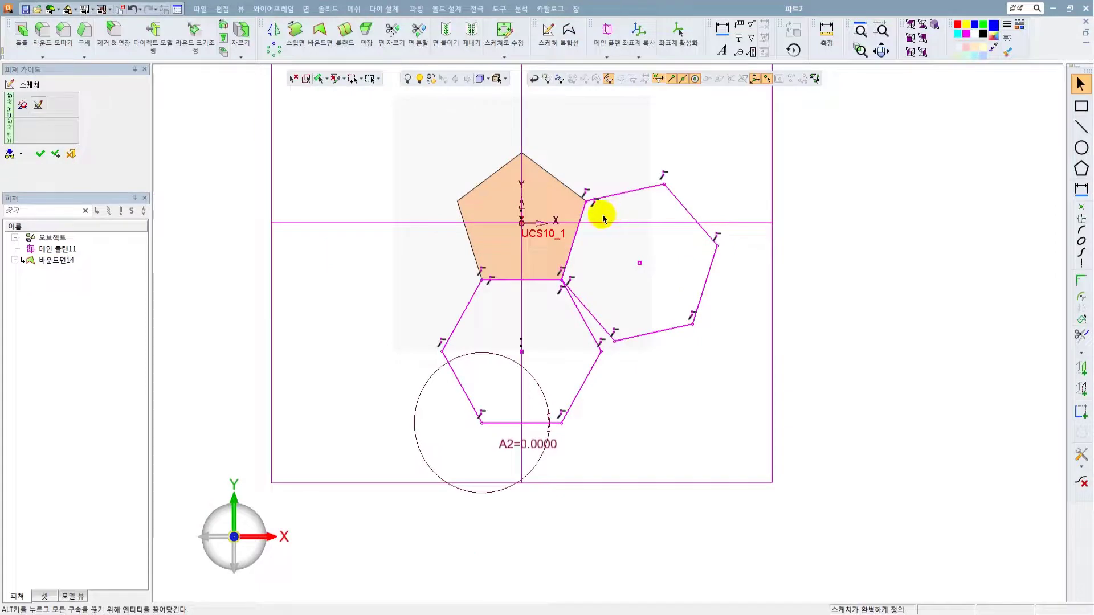
{"action": "left_click", "coordinate": [40, 155]}
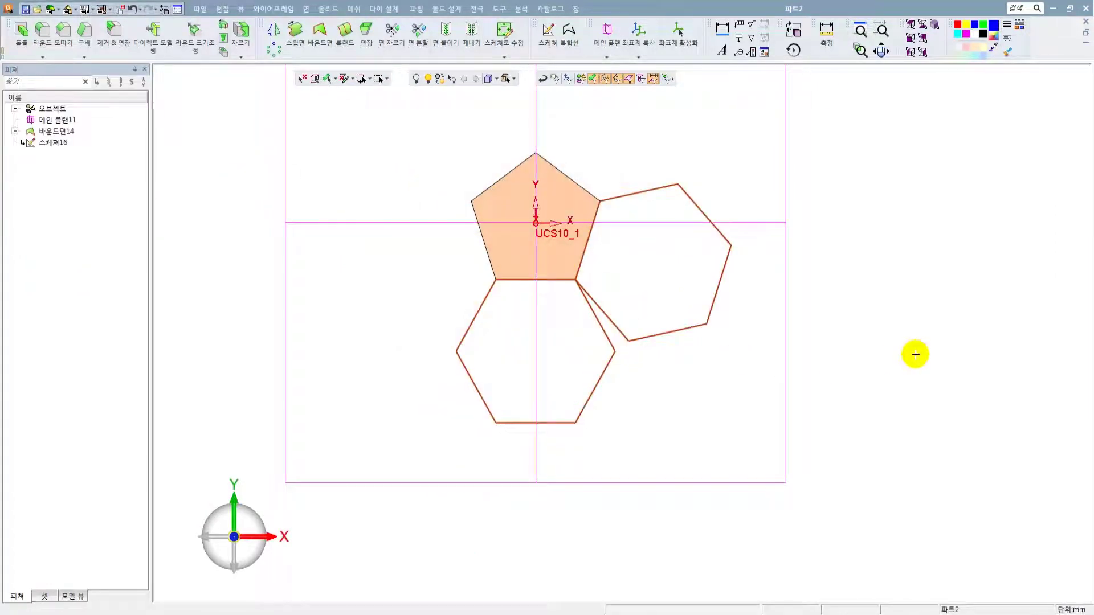
{"action": "scroll", "coordinate": [672, 356], "scroll_direction": "up", "scroll_amount": 3}
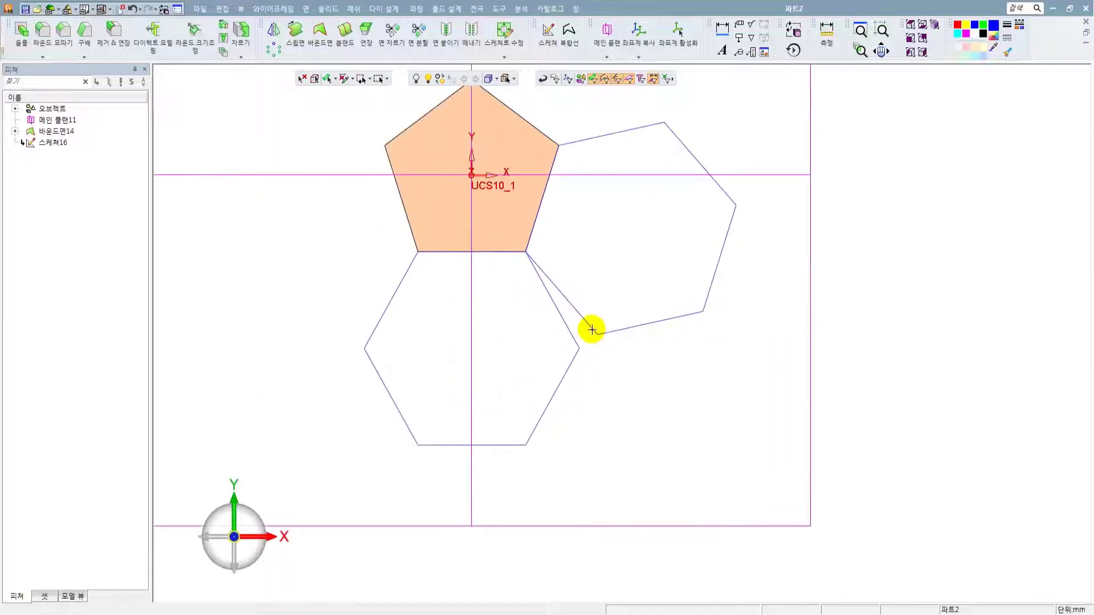
{"action": "scroll", "coordinate": [561, 275], "scroll_direction": "up", "scroll_amount": 2}
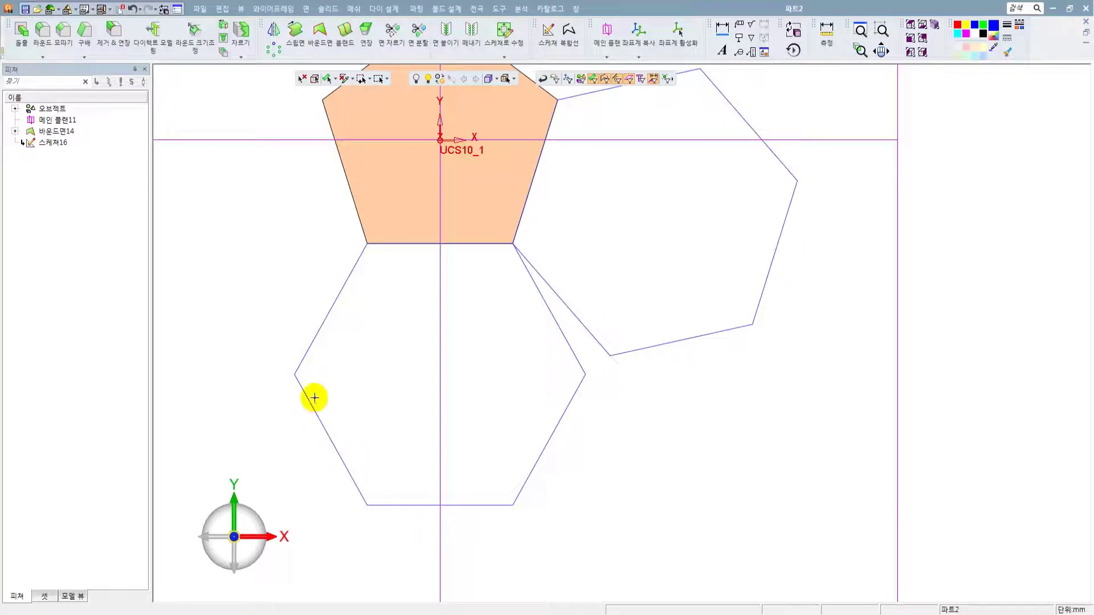
- Reopen the hexagon sketch and convert all of the lower hexagon's edges except its upper-right one to construction lines
{"action": "left_click", "coordinate": [53, 142]}
{"action": "right_click", "coordinate": [51, 145]}
{"action": "left_click", "coordinate": [57, 149]}
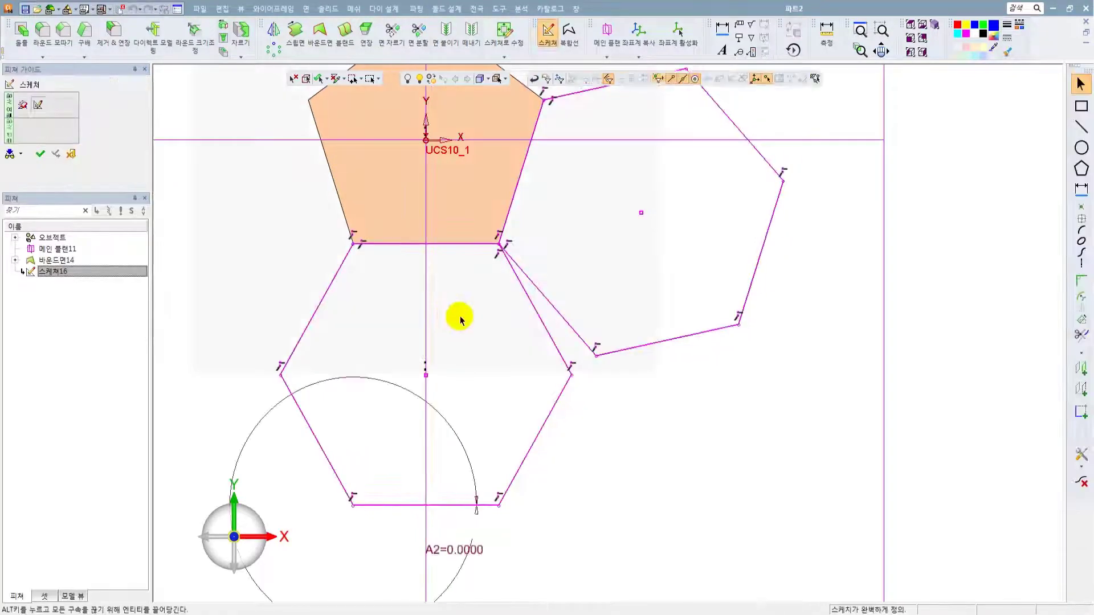
{"action": "mouse_move", "coordinate": [517, 389]}
{"action": "middle_mouse_down", "text": "ctrl"}
{"action": "mouse_move", "coordinate": [584, 344]}
{"action": "mouse_move", "coordinate": [634, 285]}
{"action": "middle_mouse_up", "text": "ctrl"}
{"action": "left_click", "coordinate": [643, 353]}
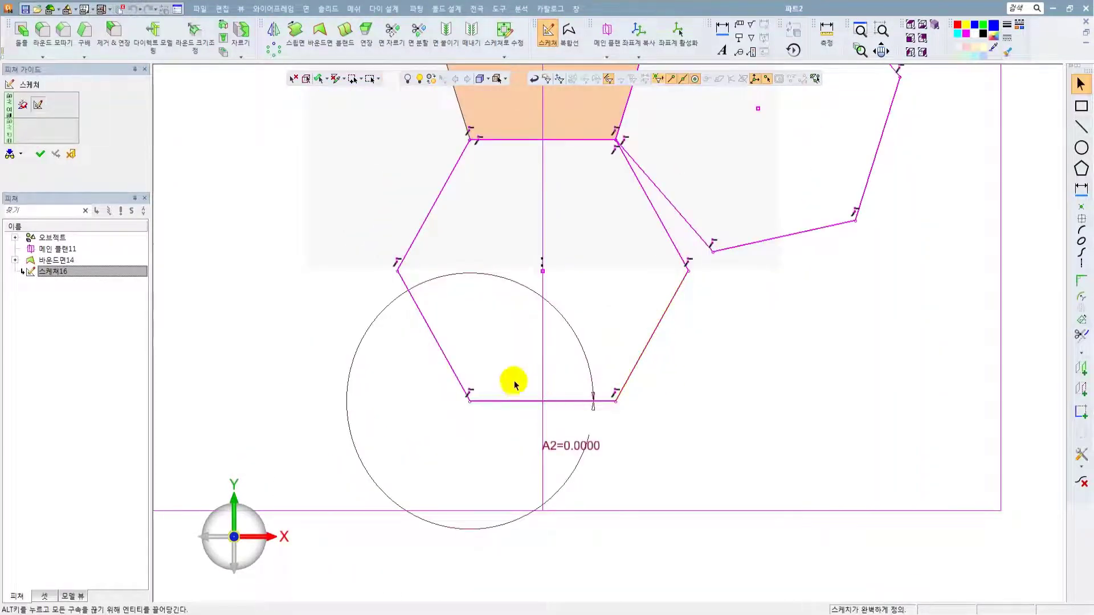
{"action": "left_click", "coordinate": [496, 398]}
{"action": "mouse_move", "coordinate": [399, 347]}
{"action": "left_mouse_down"}
{"action": "mouse_move", "coordinate": [472, 369]}
{"action": "mouse_move", "coordinate": [526, 417]}
{"action": "left_mouse_up"}
{"action": "left_click", "coordinate": [576, 354]}
{"action": "left_click", "coordinate": [486, 402]}
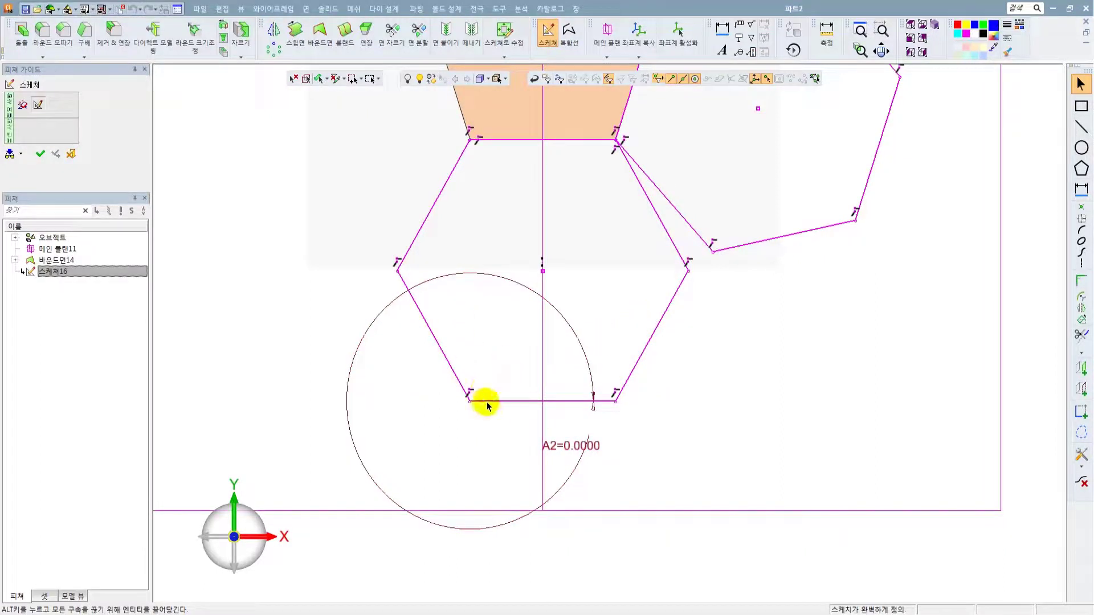
{"action": "left_click", "coordinate": [442, 349]}
{"action": "left_click", "coordinate": [447, 181]}
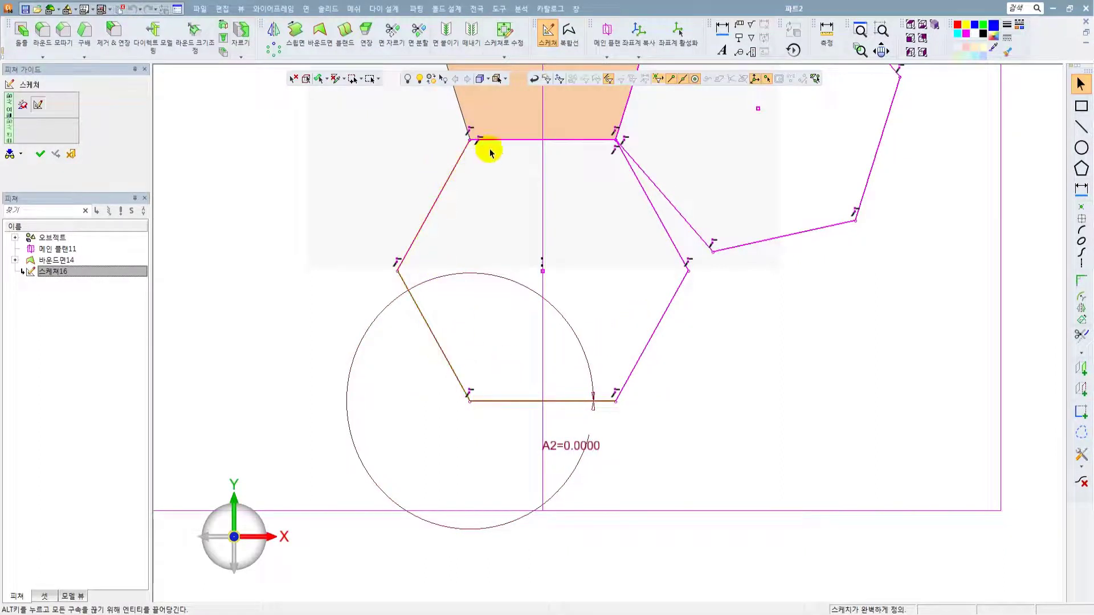
{"action": "left_click", "coordinate": [500, 140]}
{"action": "left_click", "coordinate": [680, 276]}
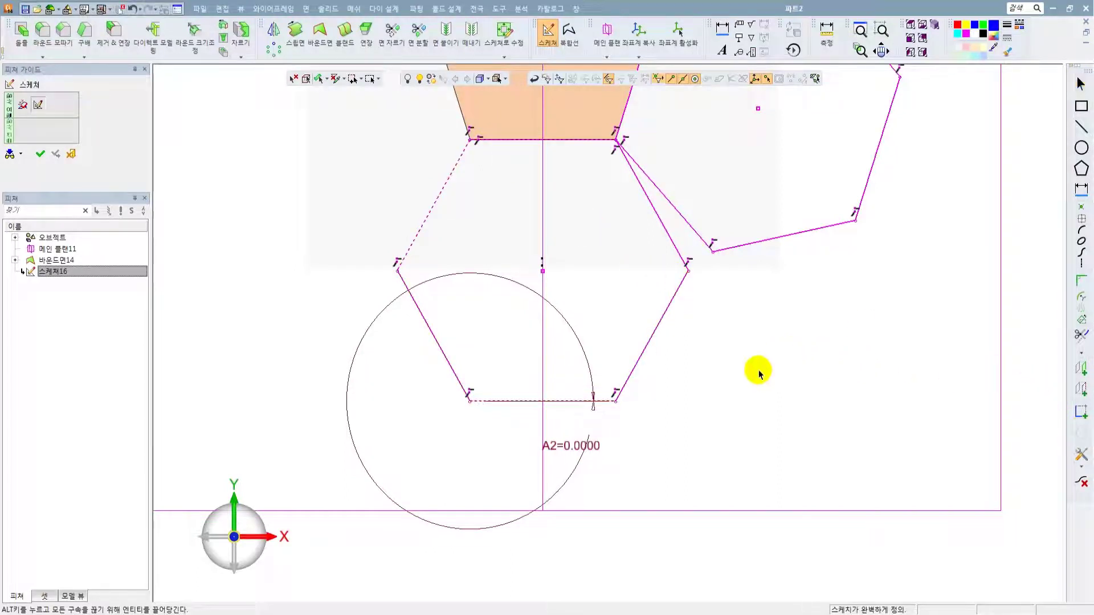
{"action": "middle_click_drag", "start_coordinate": [652, 373], "coordinate": [636, 381]}
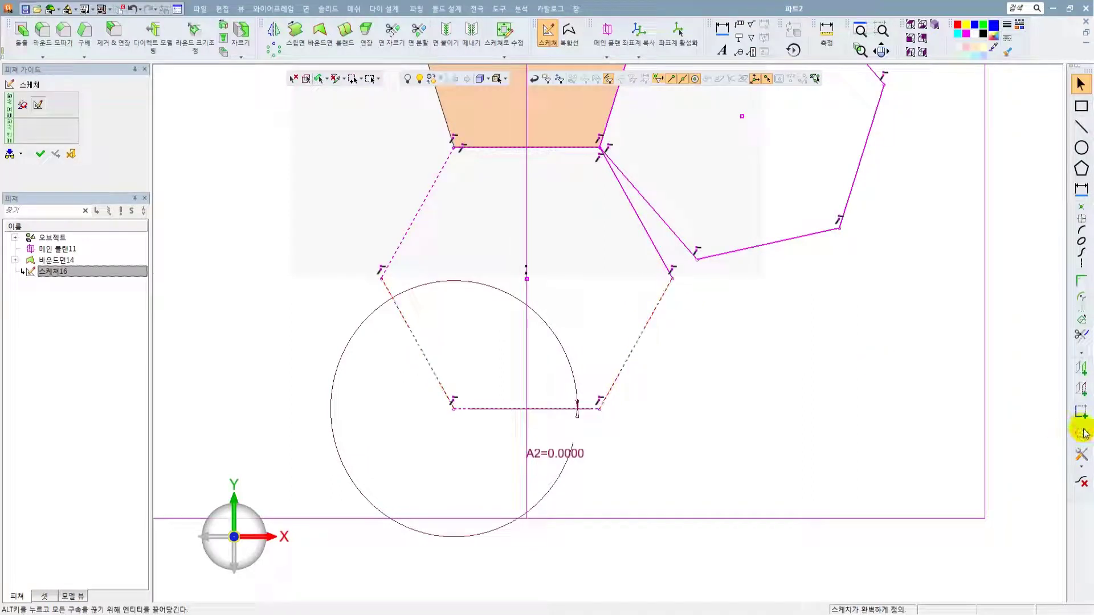
- Convert all of the right hexagon's edges except its lower-left one to construction lines and finish the sketch
{"action": "middle_click_drag", "start_coordinate": [796, 379], "coordinate": [685, 502]}
{"action": "left_click_drag", "start_coordinate": [645, 97], "coordinate": [836, 407]}
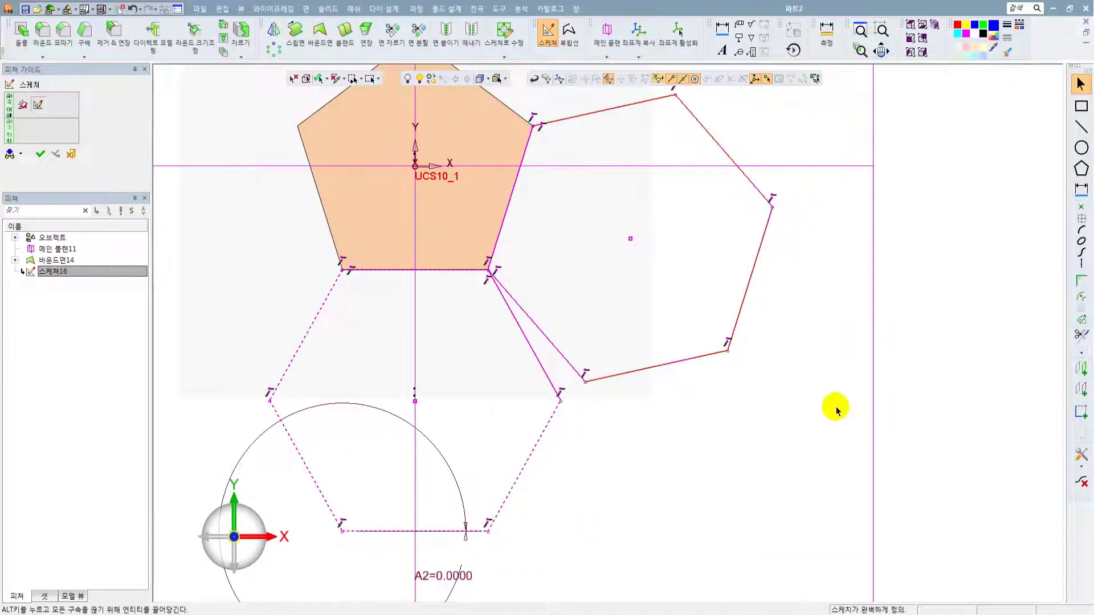
{"action": "left_click", "coordinate": [533, 137]}
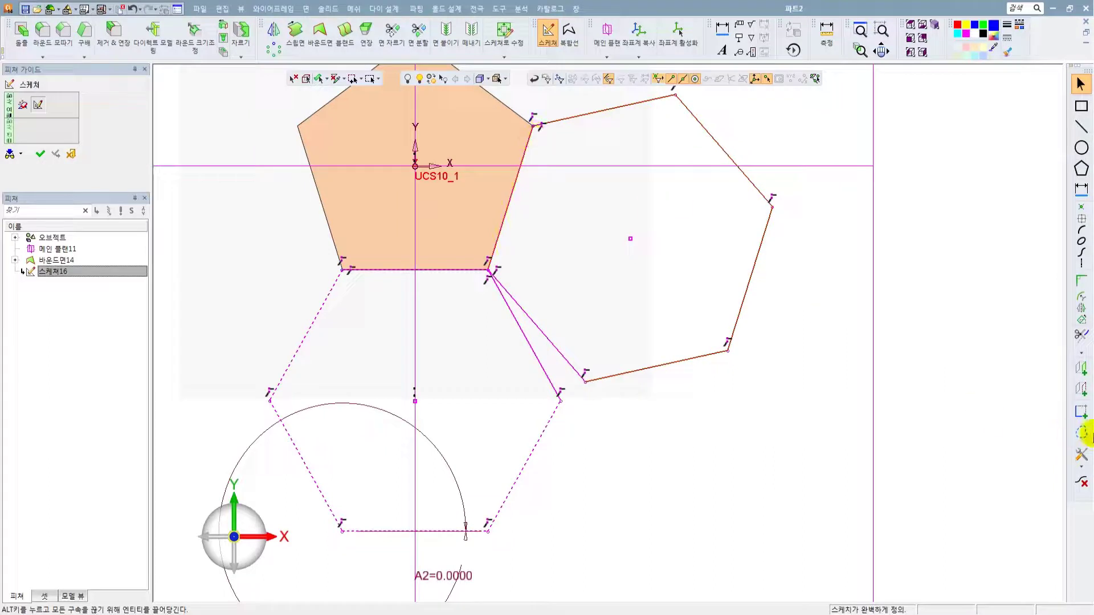
{"action": "scroll", "coordinate": [779, 389], "scroll_direction": "down", "scroll_amount": 1}
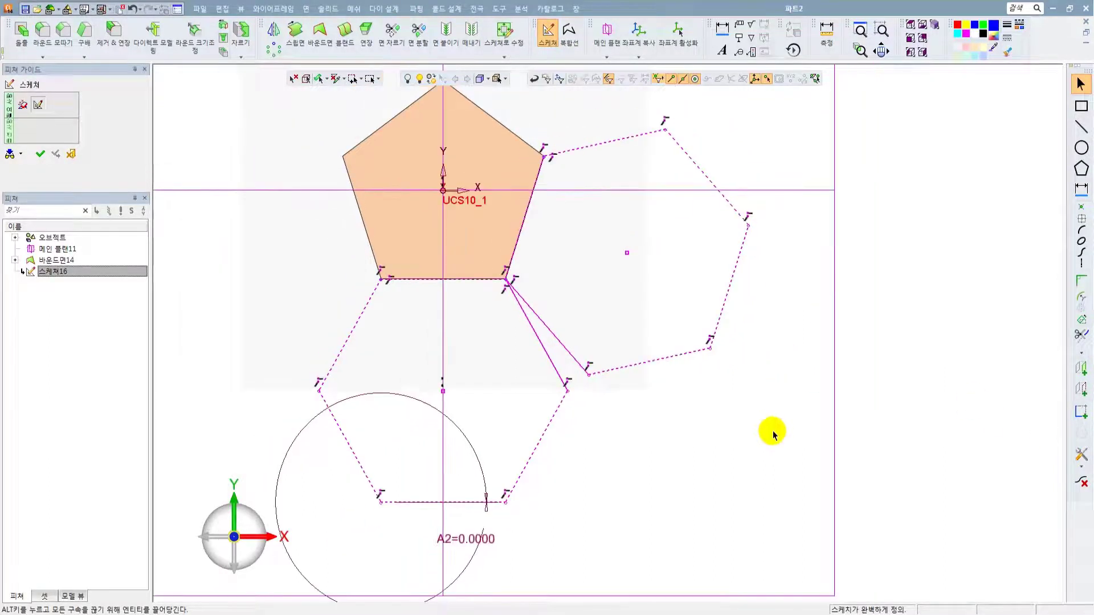
{"action": "left_click", "coordinate": [41, 158]}
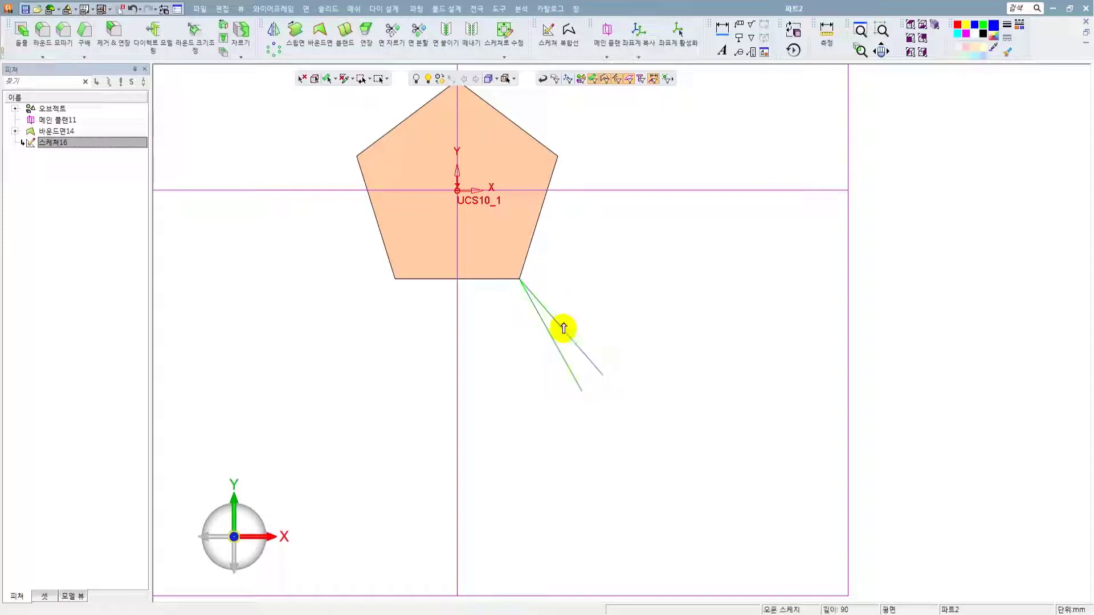
{"action": "left_click", "coordinate": [617, 80]}
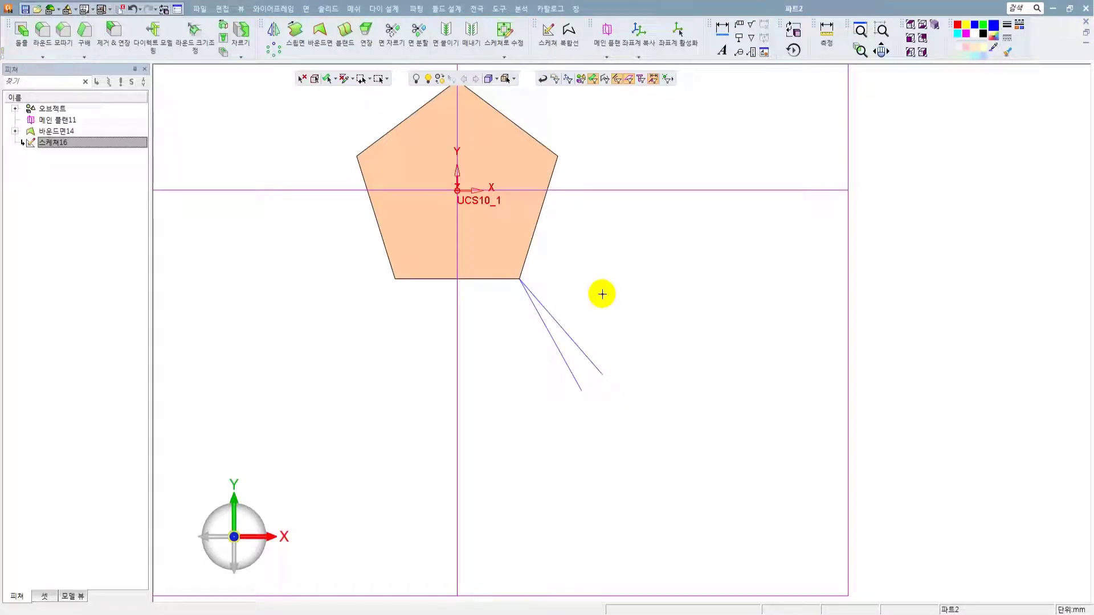
{"action": "scroll", "coordinate": [543, 321], "scroll_direction": "up", "scroll_amount": 3}
{"action": "left_click_drag", "start_coordinate": [523, 295], "coordinate": [499, 288], "text": "ctrl"}
{"action": "scroll", "coordinate": [507, 285], "scroll_direction": "down", "scroll_amount": 3}
{"action": "left_click", "coordinate": [575, 330]}
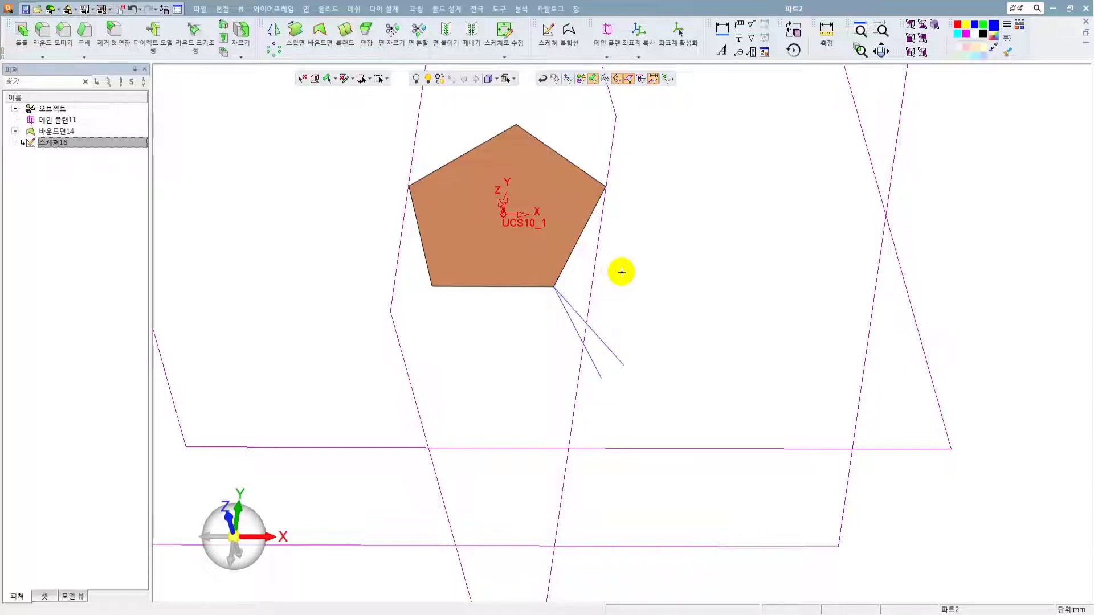
{"action": "left_click", "coordinate": [306, 9]}
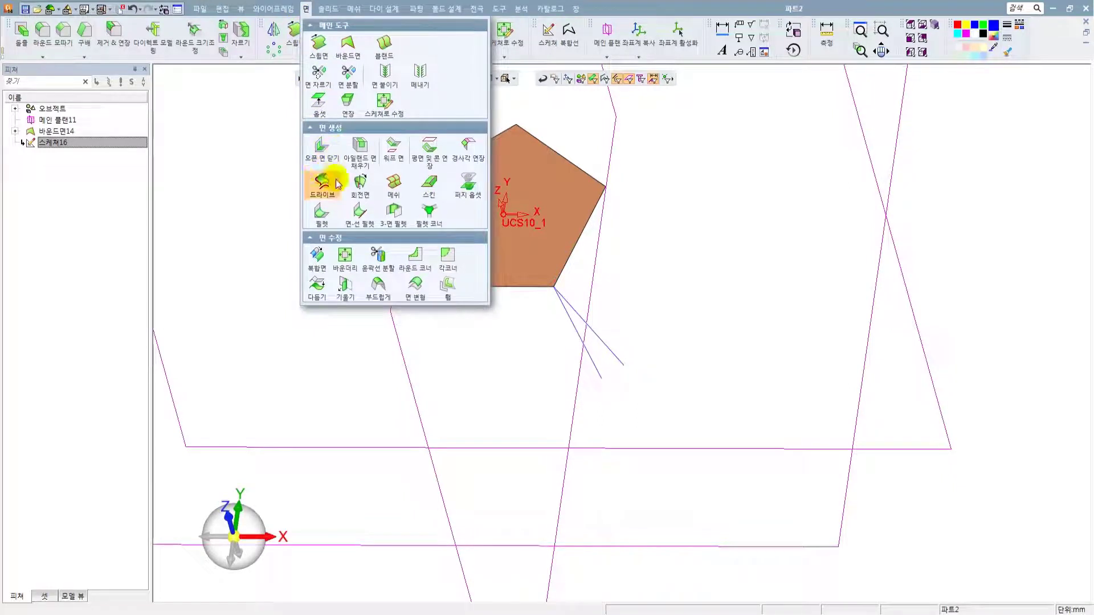
{"action": "left_click", "coordinate": [360, 183]}
{"action": "left_click", "coordinate": [566, 312]}
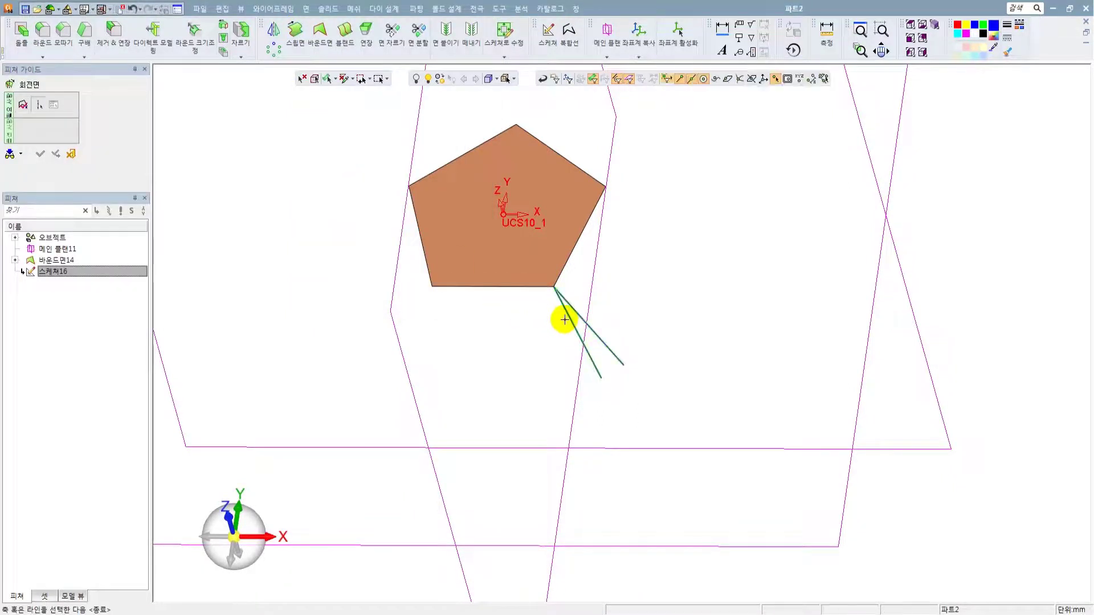
{"action": "left_click", "coordinate": [570, 320]}
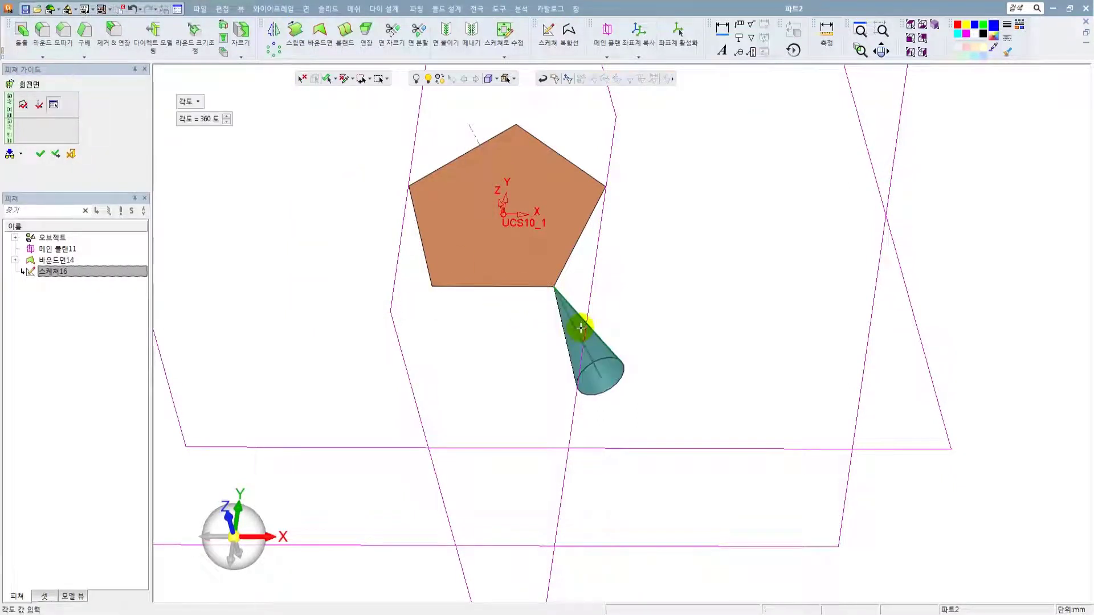
{"action": "left_click", "coordinate": [23, 104]}
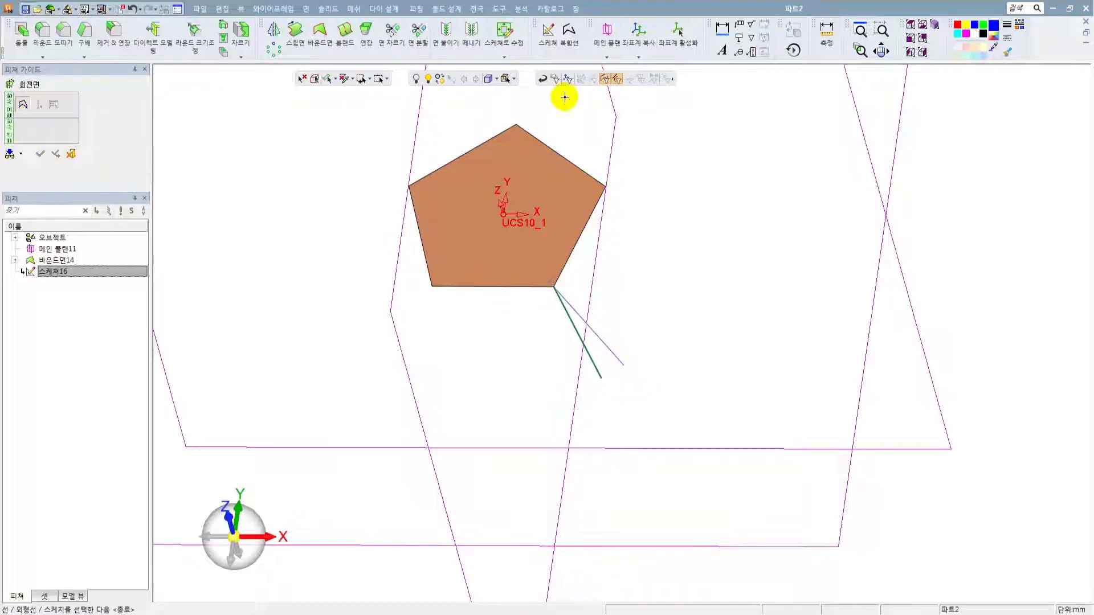
{"action": "left_click", "coordinate": [608, 80]}
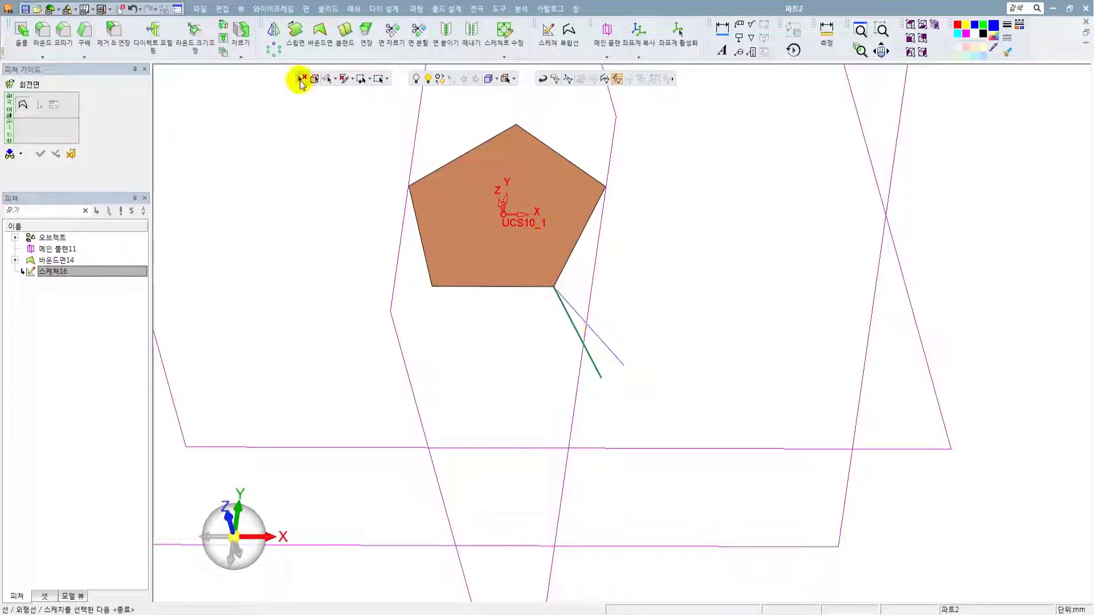
{"action": "left_click", "coordinate": [71, 155]}
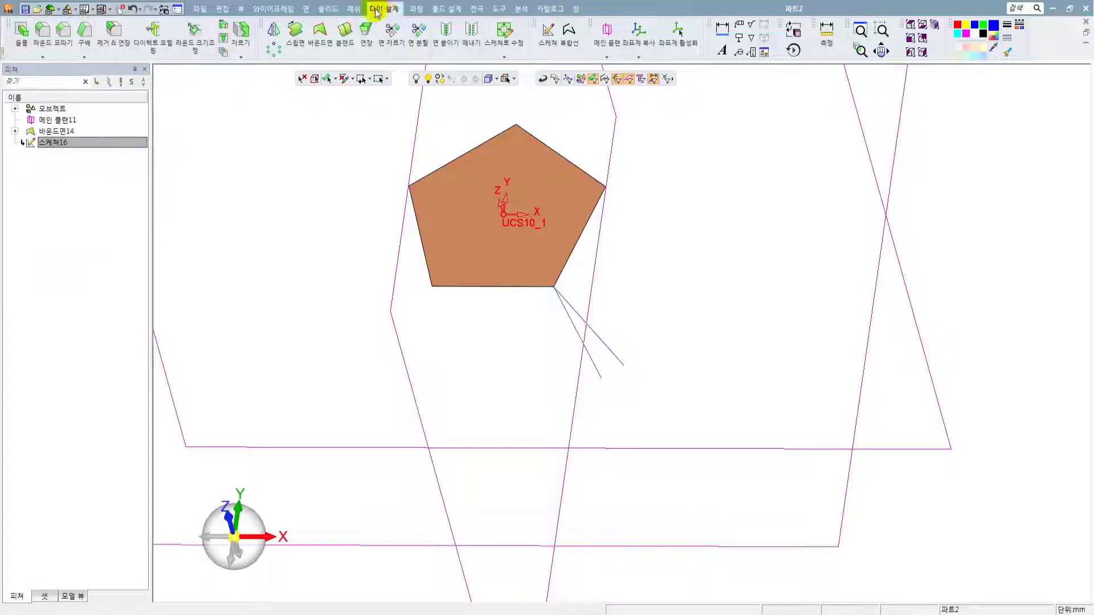
{"action": "left_click", "coordinate": [306, 9]}
{"action": "left_click", "coordinate": [360, 182]}
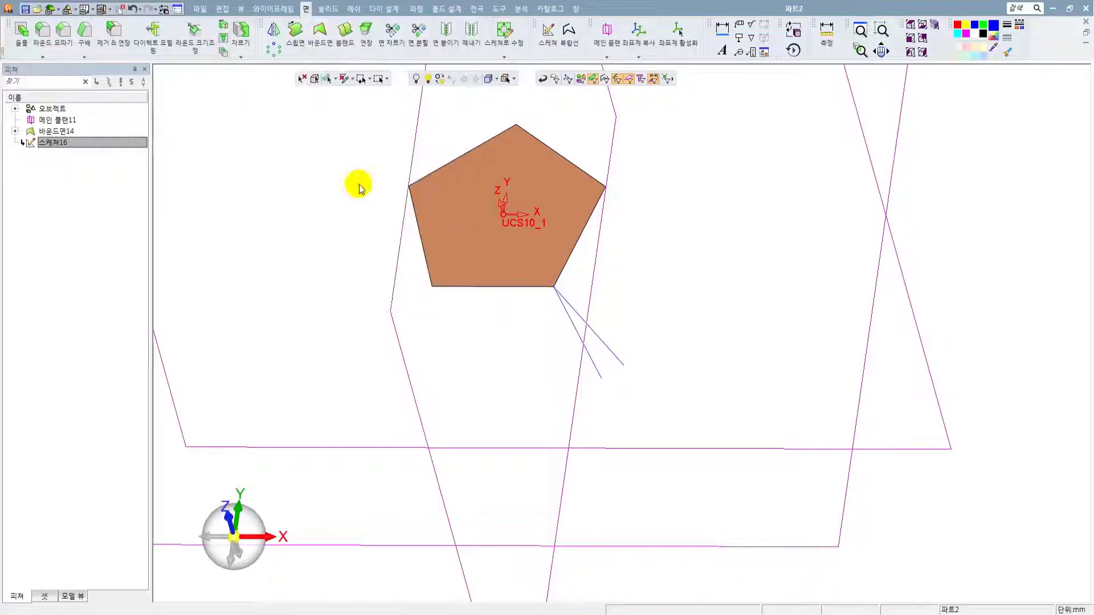
{"action": "left_click", "coordinate": [583, 345]}
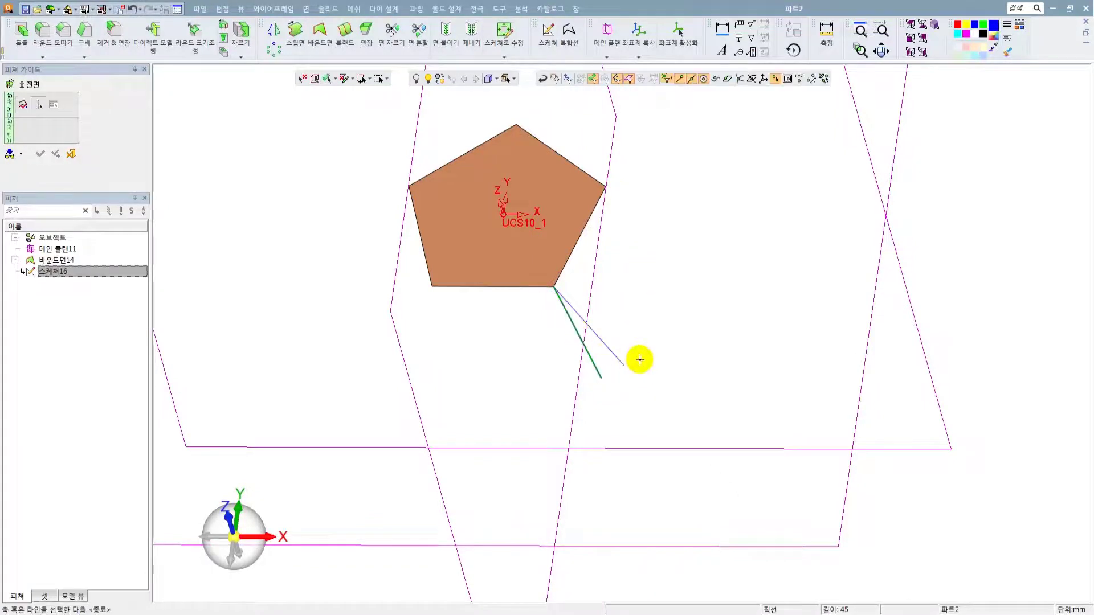
{"action": "left_click", "coordinate": [71, 154]}
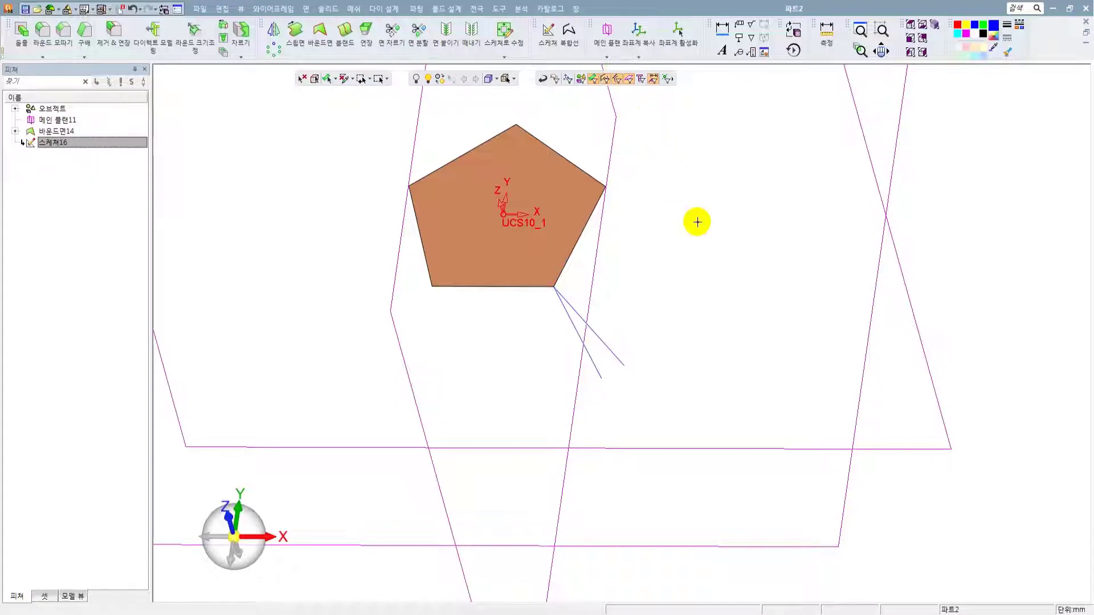
{"action": "left_click", "coordinate": [574, 329]}
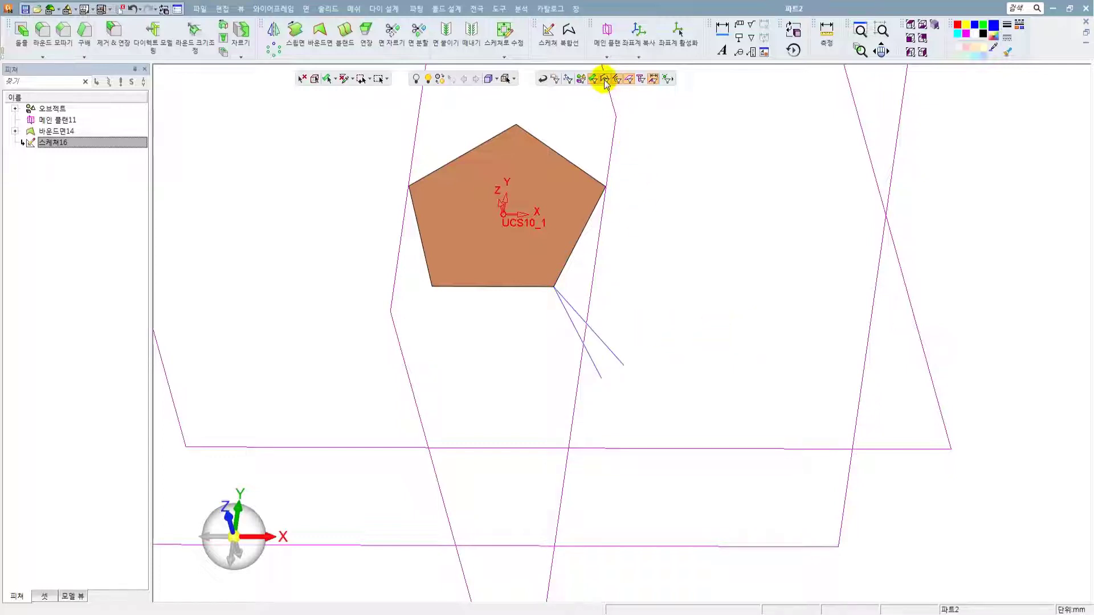
- Create a revolved surface from the lower hexagon's remaining edge, turned 360° about the pentagon's bottom edge
{"action": "left_click", "coordinate": [306, 8]}
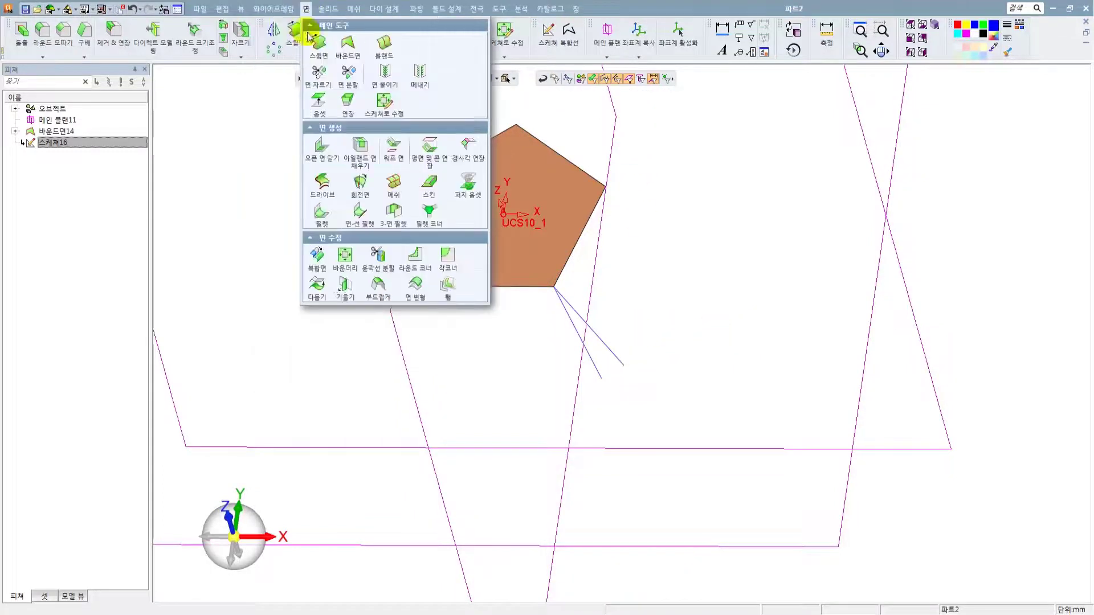
{"action": "left_click", "coordinate": [359, 182]}
{"action": "scroll", "coordinate": [575, 327], "scroll_direction": "up", "scroll_amount": 1}
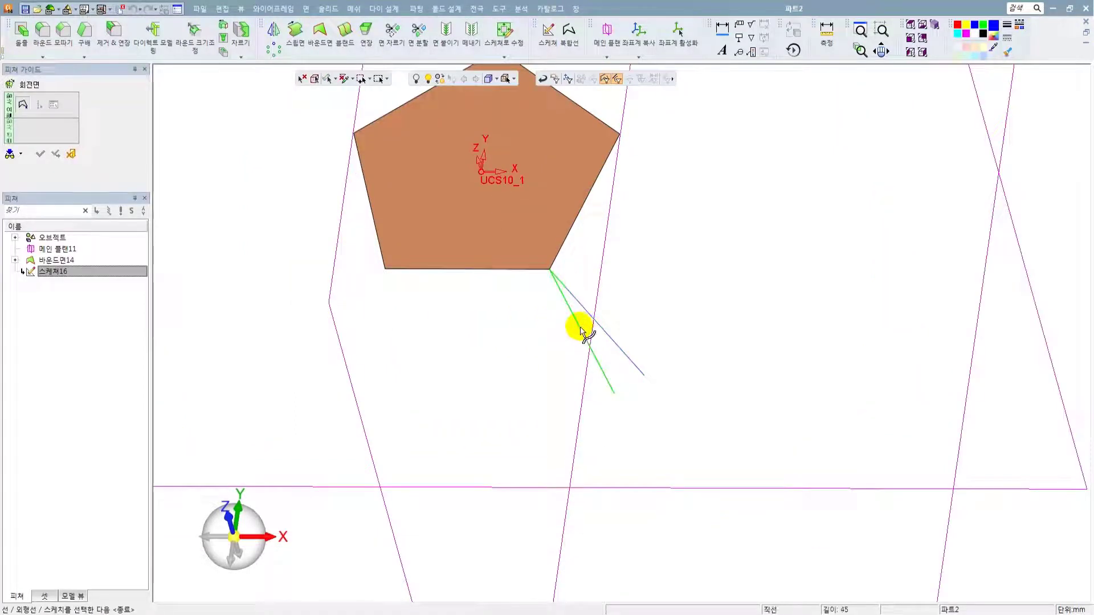
{"action": "left_click", "coordinate": [581, 330]}
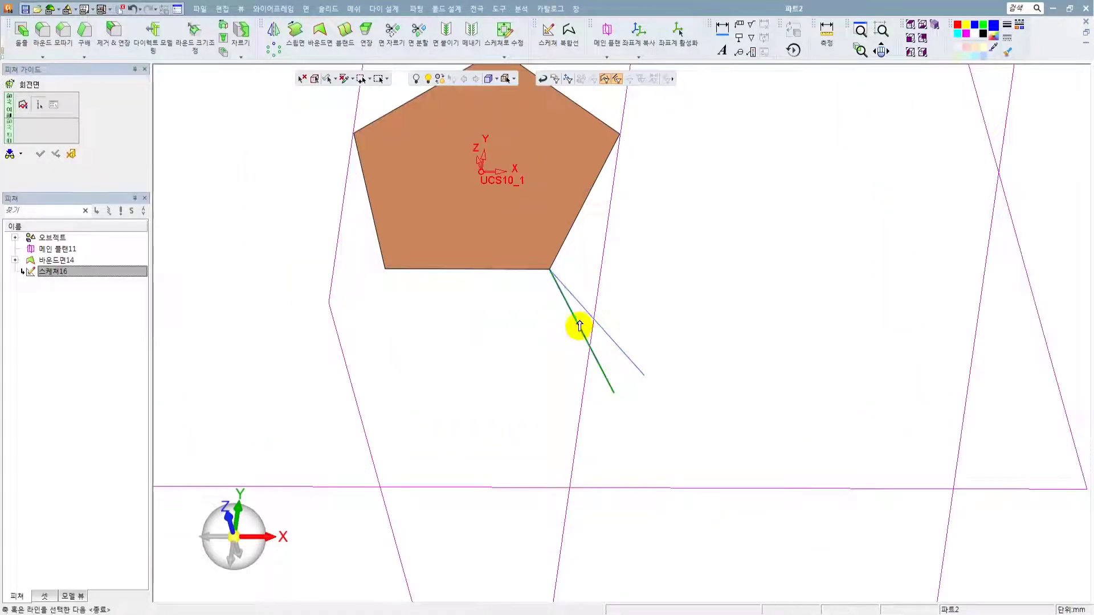
{"action": "left_click", "coordinate": [507, 270]}
{"action": "scroll", "coordinate": [527, 317], "scroll_direction": "down", "scroll_amount": 2}
{"action": "middle_click_drag", "start_coordinate": [581, 302], "coordinate": [571, 313]}
{"action": "middle_click", "coordinate": [738, 238]}
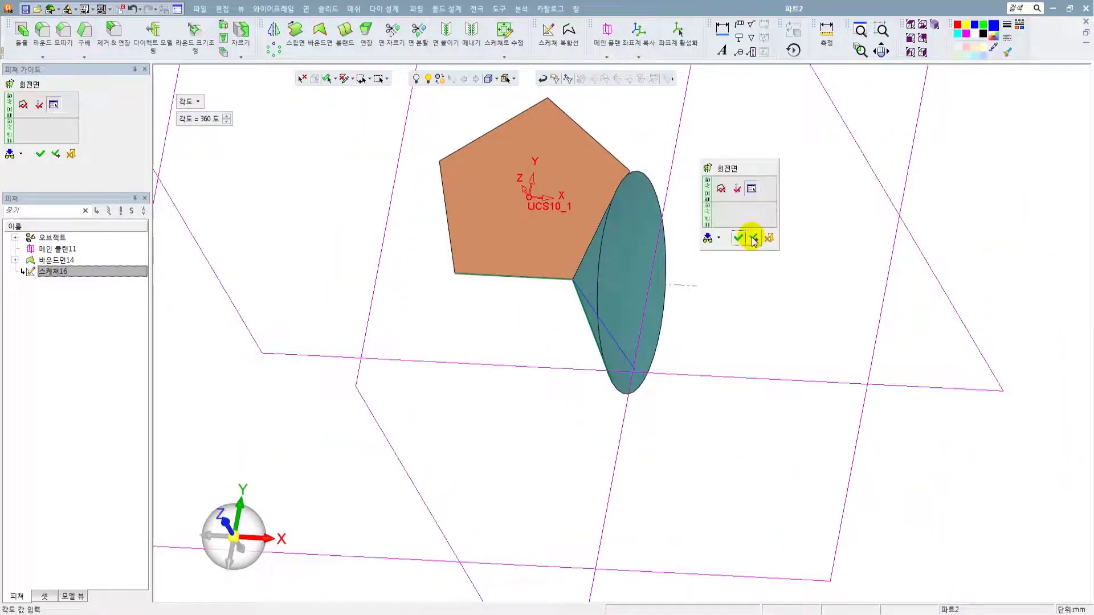
{"action": "left_click", "coordinate": [753, 238]}
- Create a second 360° revolved surface from the right hexagon's remaining edge, turned about the pentagon's lower-right edge
{"action": "middle_click_drag", "start_coordinate": [716, 276], "coordinate": [621, 347]}
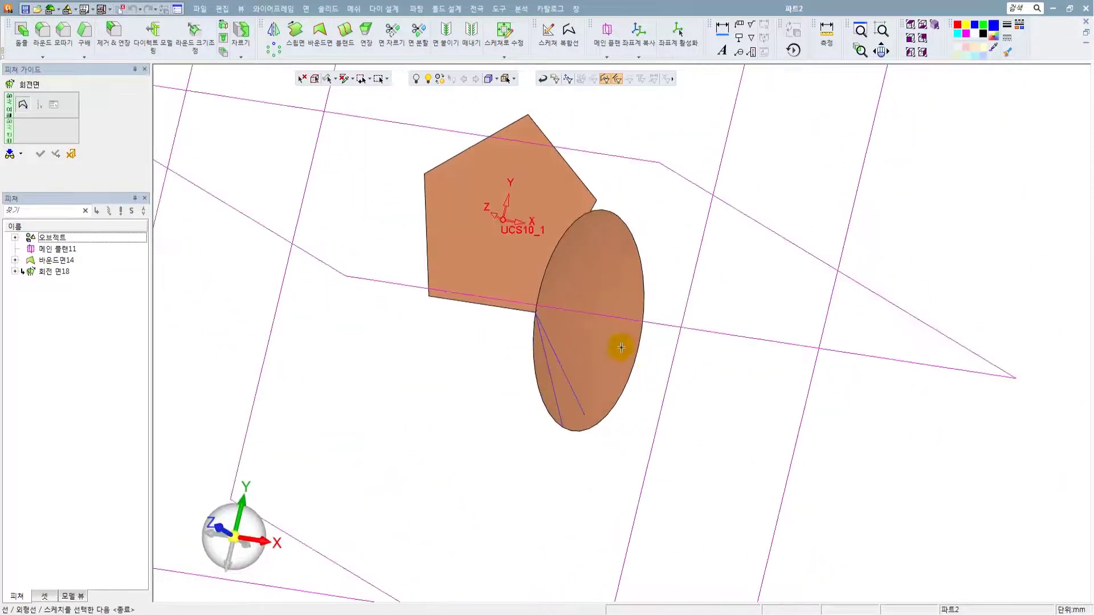
{"action": "middle_click_drag", "start_coordinate": [592, 298], "coordinate": [610, 338]}
{"action": "left_click", "coordinate": [593, 368]}
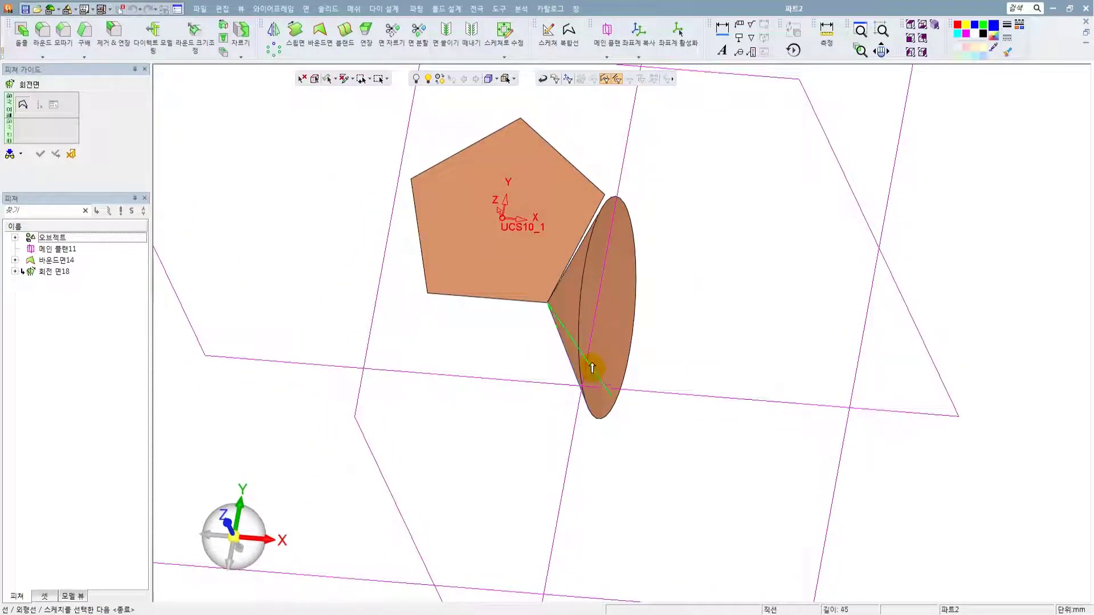
{"action": "middle_click", "coordinate": [695, 394]}
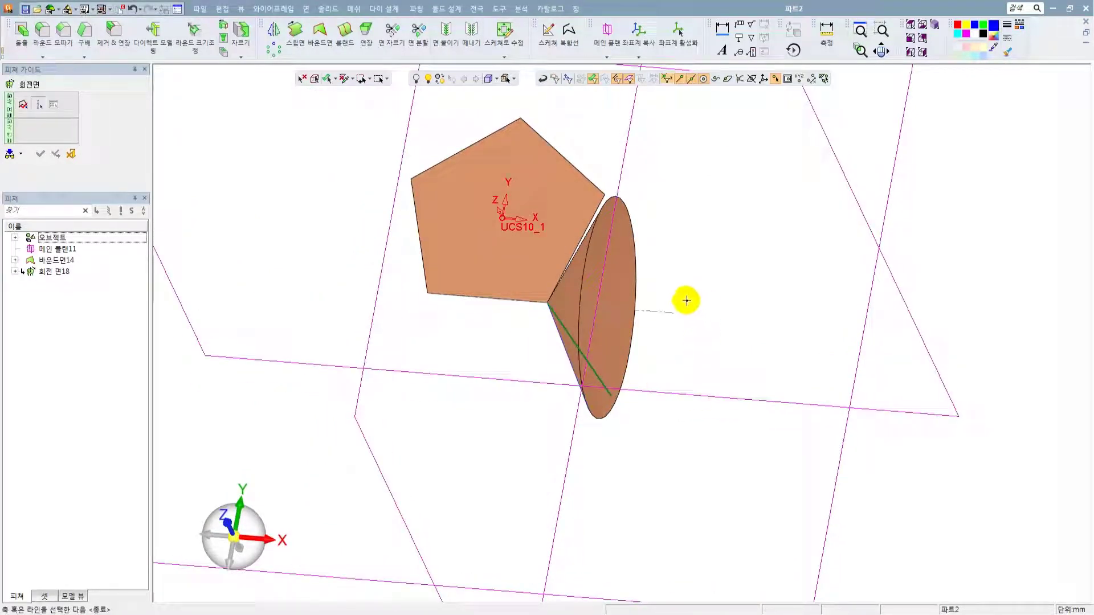
{"action": "left_click", "coordinate": [588, 214]}
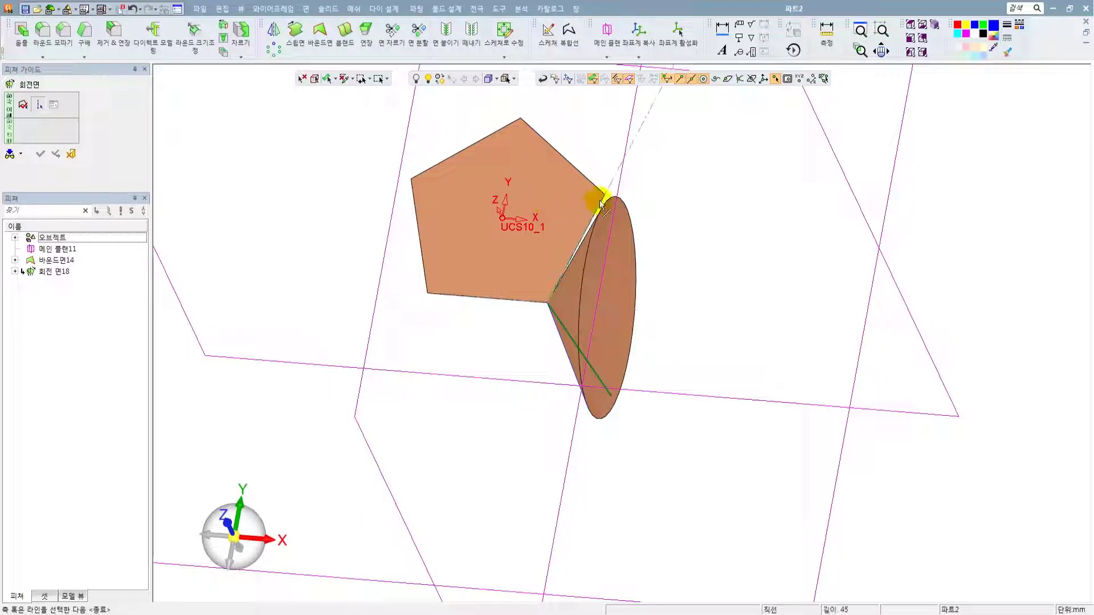
{"action": "middle_click", "coordinate": [651, 260]}
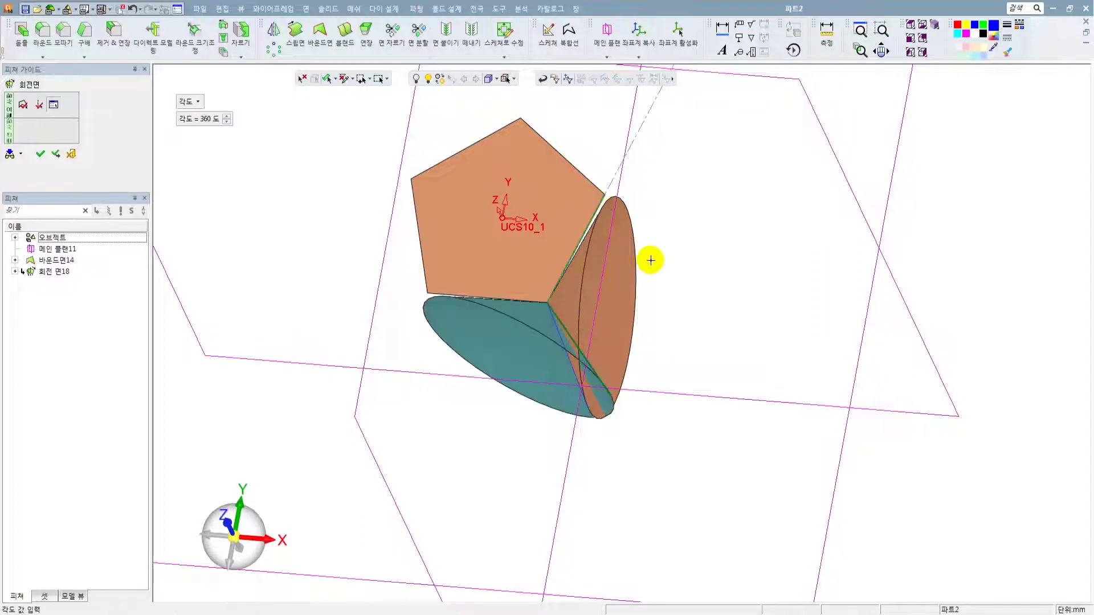
{"action": "middle_click", "coordinate": [327, 208]}
- Create intersection curves between the two revolved cones without generating a composite curve
{"action": "left_click", "coordinate": [266, 10]}
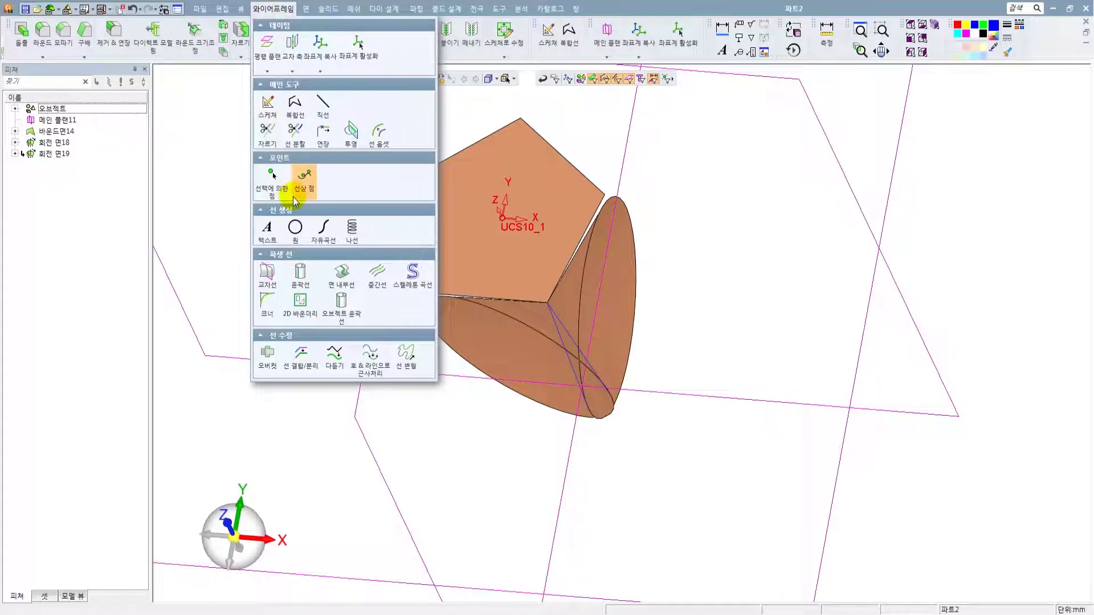
{"action": "left_click", "coordinate": [265, 274]}
{"action": "middle_click_drag", "start_coordinate": [342, 289], "coordinate": [515, 299]}
{"action": "left_click", "coordinate": [564, 260]}
{"action": "left_click", "coordinate": [40, 105]}
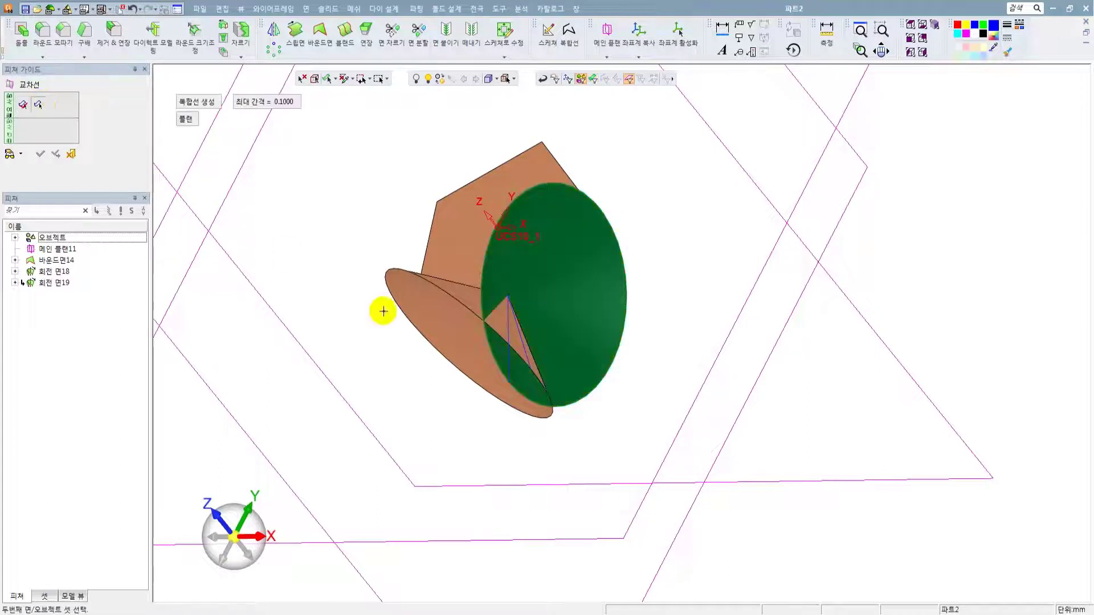
{"action": "left_click", "coordinate": [440, 317]}
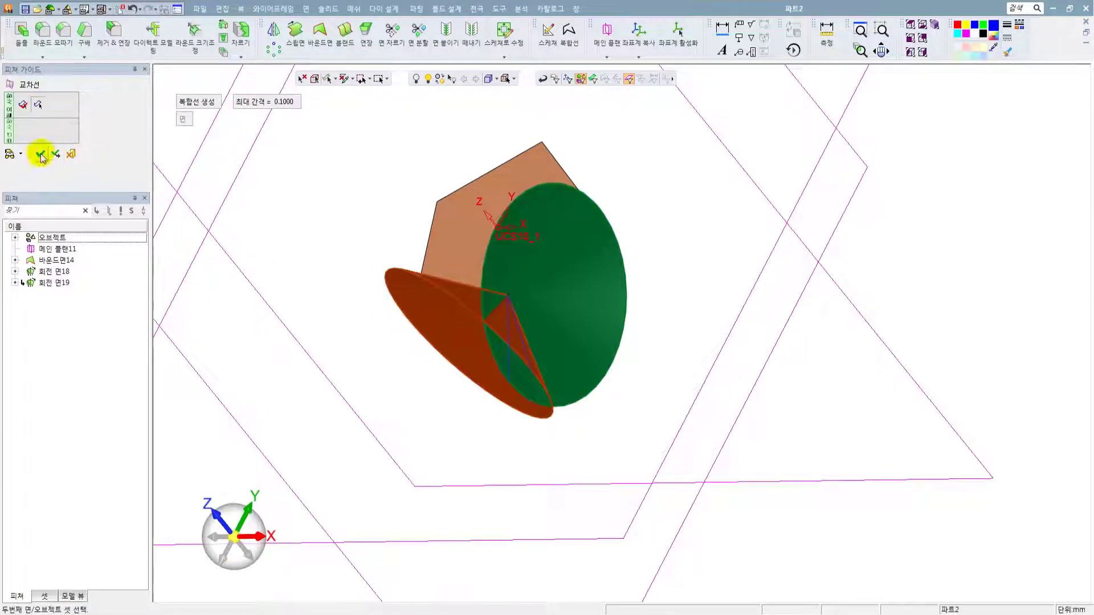
{"action": "left_click", "coordinate": [194, 102]}
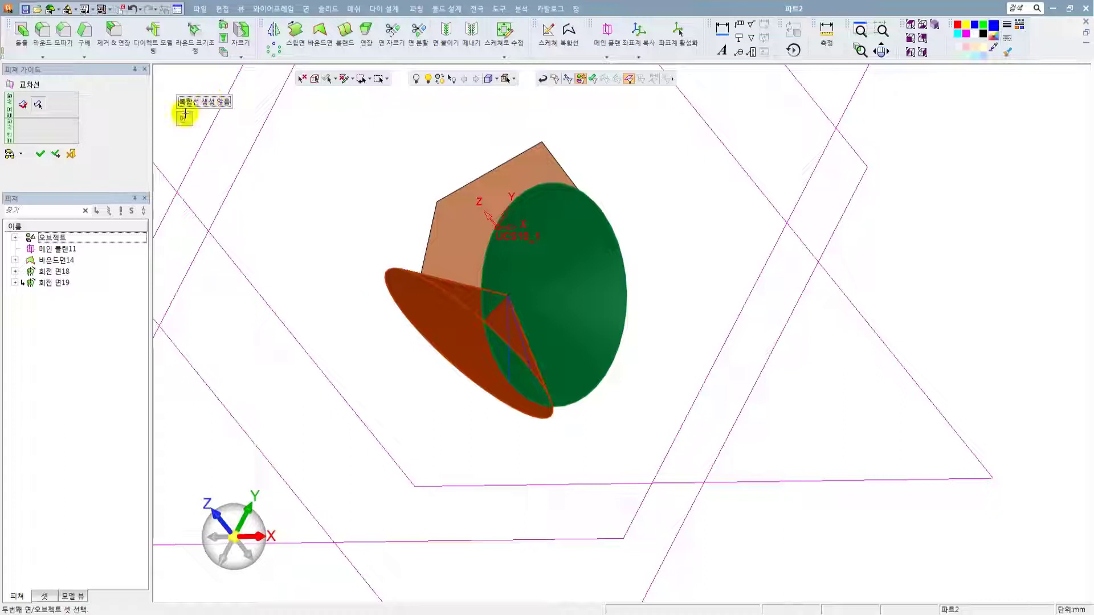
{"action": "left_click", "coordinate": [40, 154]}
- Remove the two cones and the unneeded upper intersection line, keeping the line that runs down from the pentagon's corner
{"action": "left_click_drag", "start_coordinate": [354, 171], "coordinate": [428, 159], "text": "ctrl"}
{"action": "right_click", "coordinate": [428, 159]}
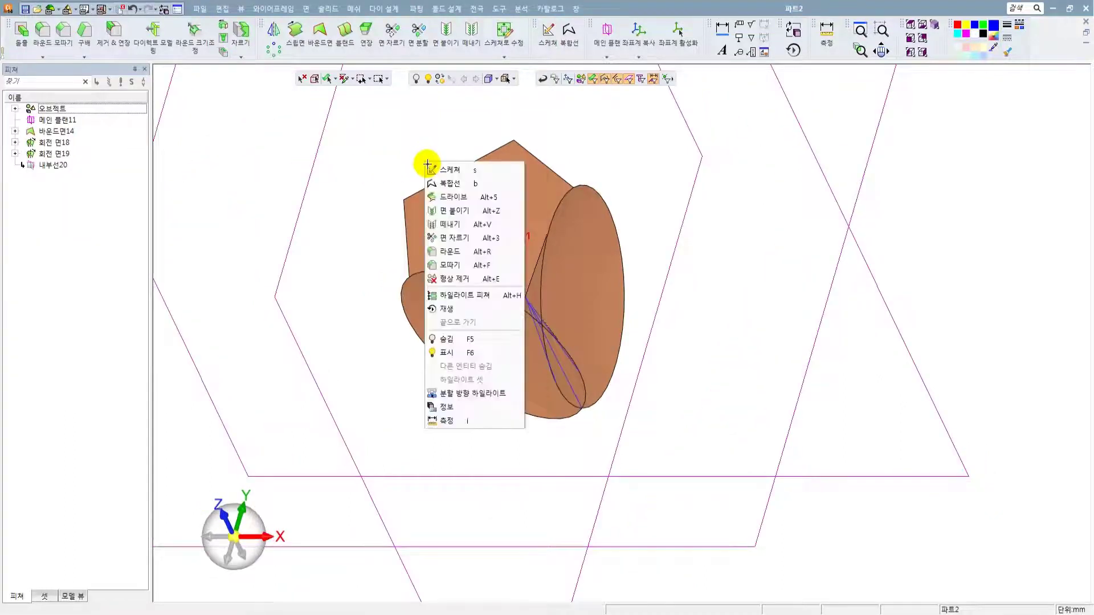
{"action": "left_click", "coordinate": [456, 257]}
{"action": "left_click", "coordinate": [590, 269]}
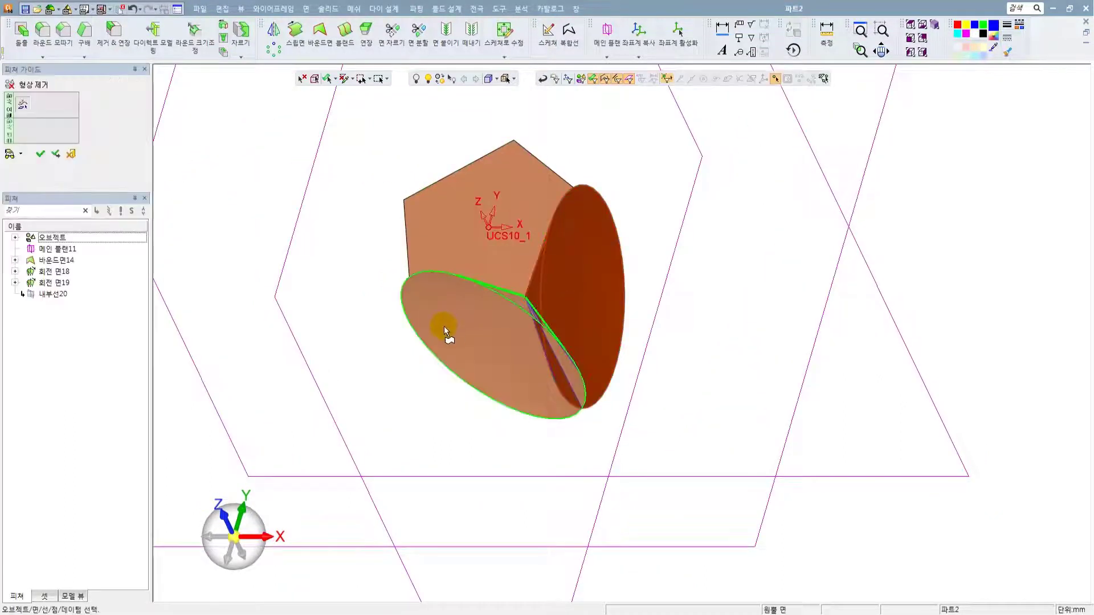
{"action": "left_click", "coordinate": [444, 326]}
{"action": "left_click_drag", "start_coordinate": [630, 308], "coordinate": [612, 295], "text": "ctrl"}
{"action": "scroll", "coordinate": [612, 295], "scroll_direction": "up", "scroll_amount": 2}
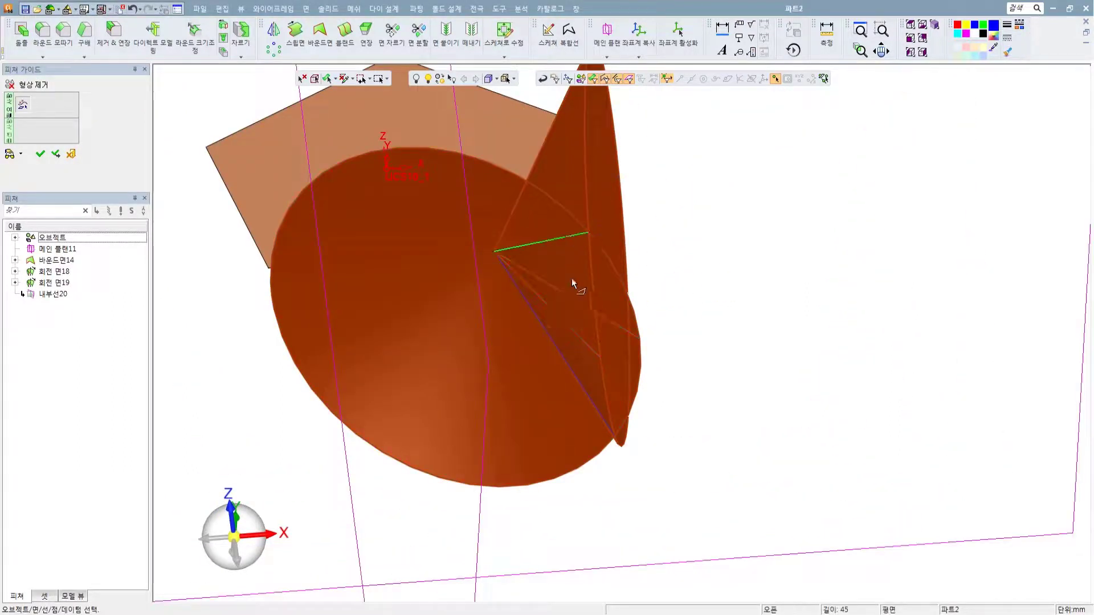
{"action": "mouse_move", "coordinate": [713, 293]}
{"action": "left_mouse_down", "text": "ctrl"}
{"action": "mouse_move", "coordinate": [701, 303]}
{"action": "mouse_move", "coordinate": [723, 288]}
{"action": "left_mouse_up", "text": "ctrl"}
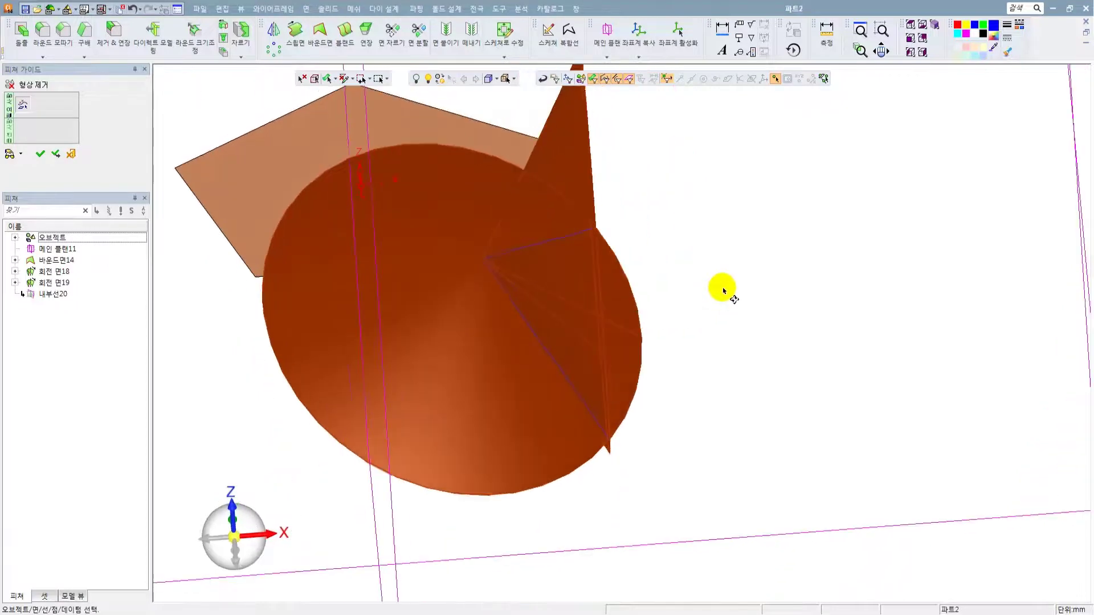
{"action": "middle_click", "coordinate": [720, 219]}
{"action": "left_click", "coordinate": [721, 222]}
{"action": "scroll", "coordinate": [615, 321], "scroll_direction": "down", "scroll_amount": 2}
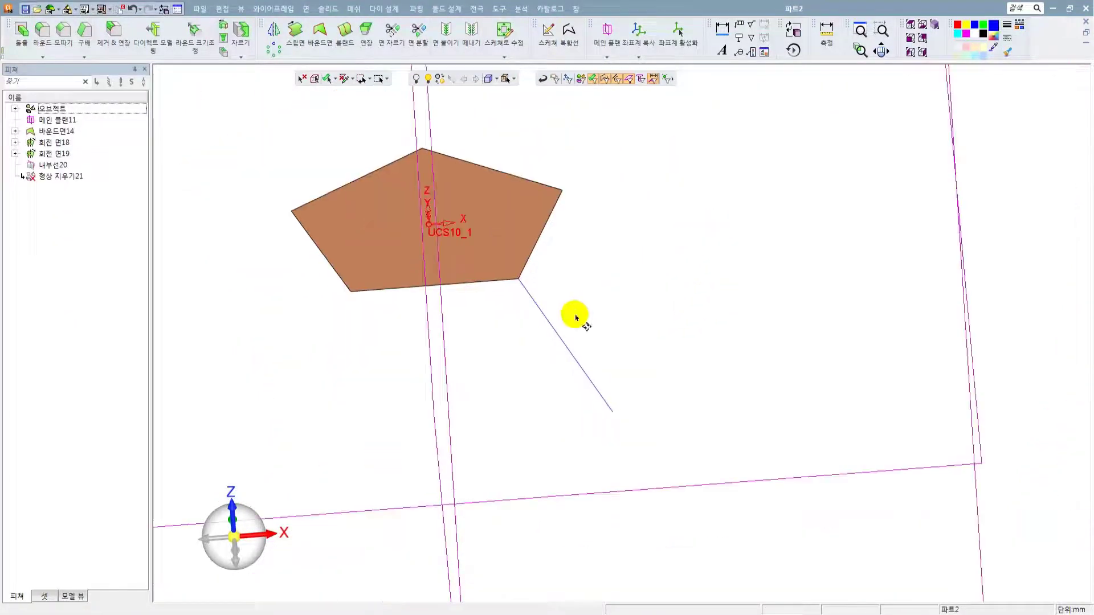
- Start a sketch on the plane through the pentagon's bottom edge and the free end of the intersection line
{"action": "left_click_drag", "start_coordinate": [577, 315], "coordinate": [603, 284], "text": "ctrl"}
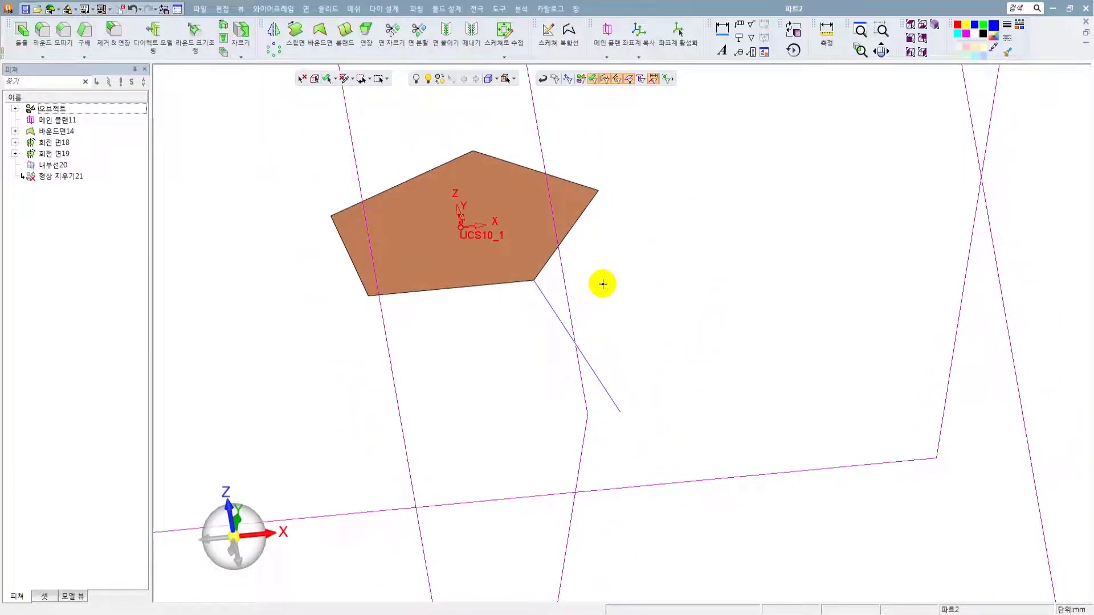
{"action": "left_click_drag", "start_coordinate": [603, 284], "coordinate": [542, 305], "text": "ctrl"}
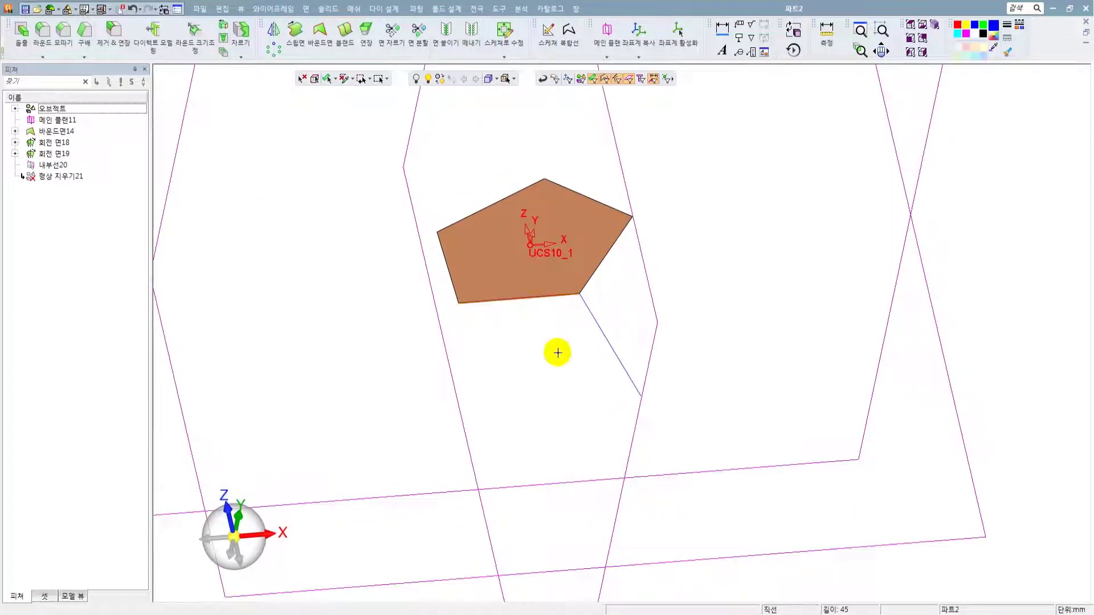
{"action": "left_click_drag", "start_coordinate": [576, 307], "coordinate": [576, 292], "text": "ctrl"}
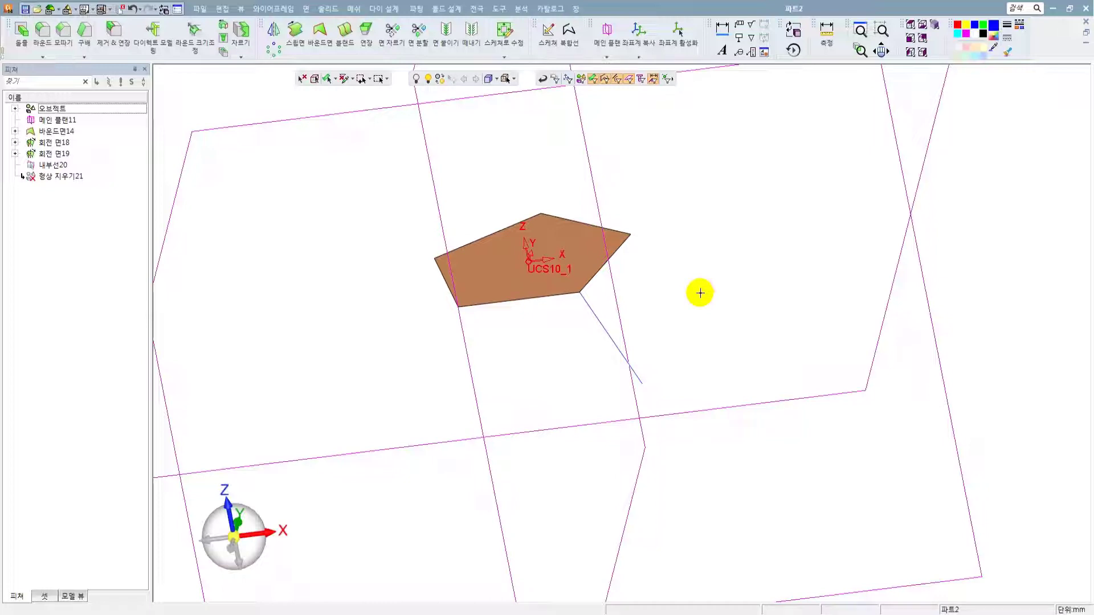
{"action": "left_click", "coordinate": [548, 31]}
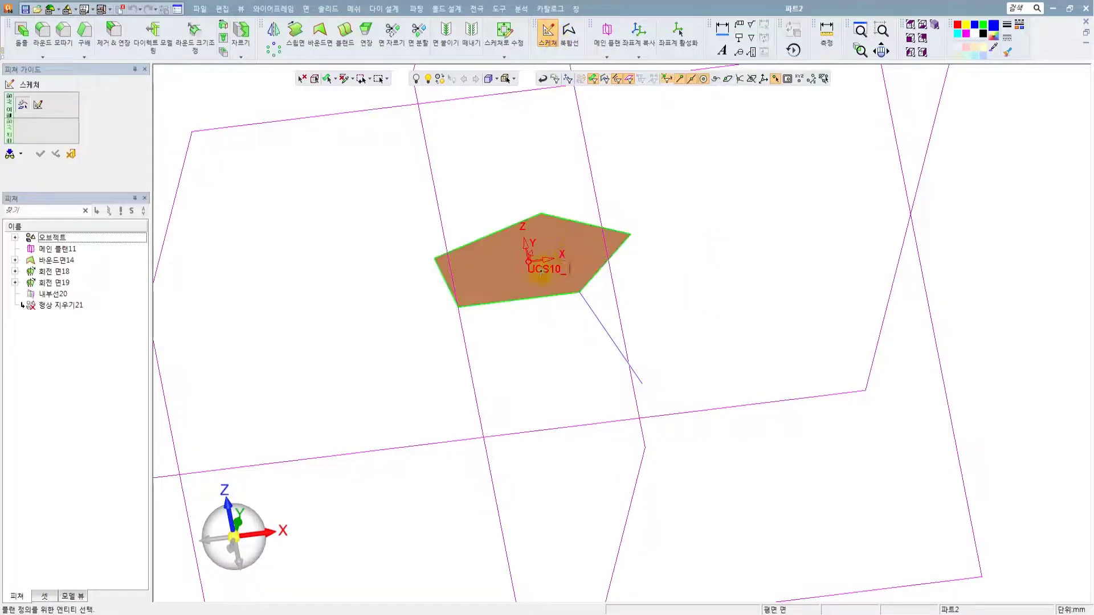
{"action": "left_click", "coordinate": [541, 273]}
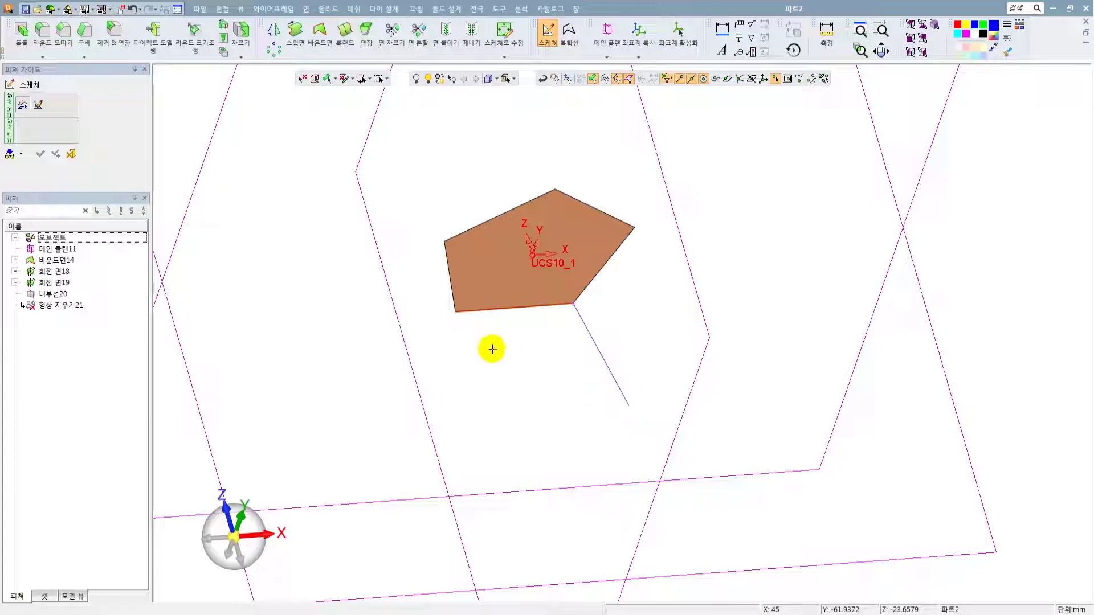
{"action": "left_click", "coordinate": [629, 408]}
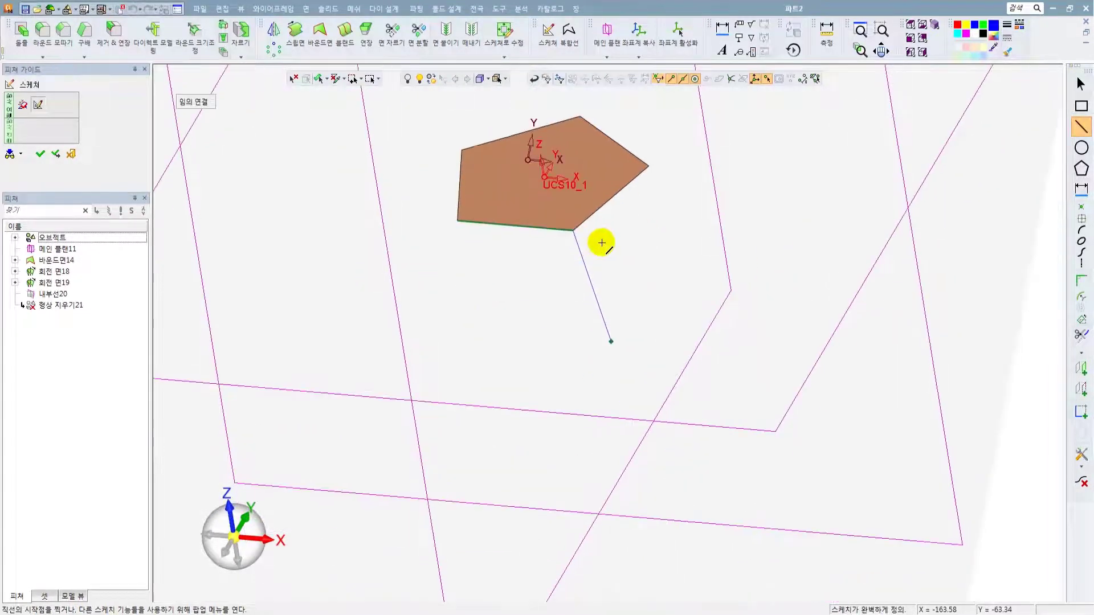
- Place a six-sided polygon with an edge length of 45 and an angle of 0 below the pentagon
{"action": "key", "text": "Escape"}
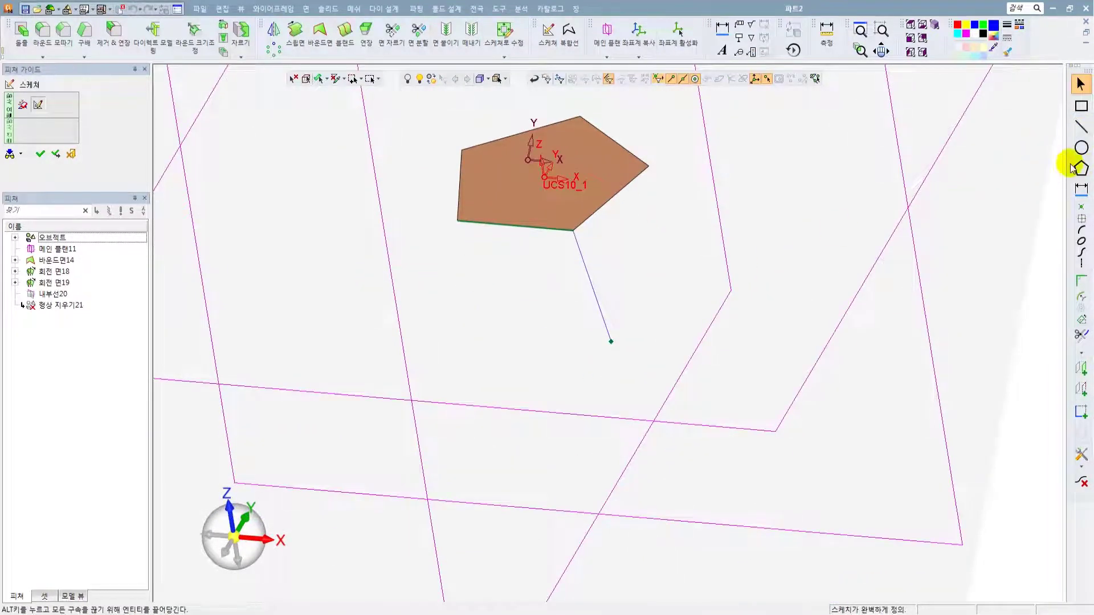
{"action": "left_click", "coordinate": [1074, 168]}
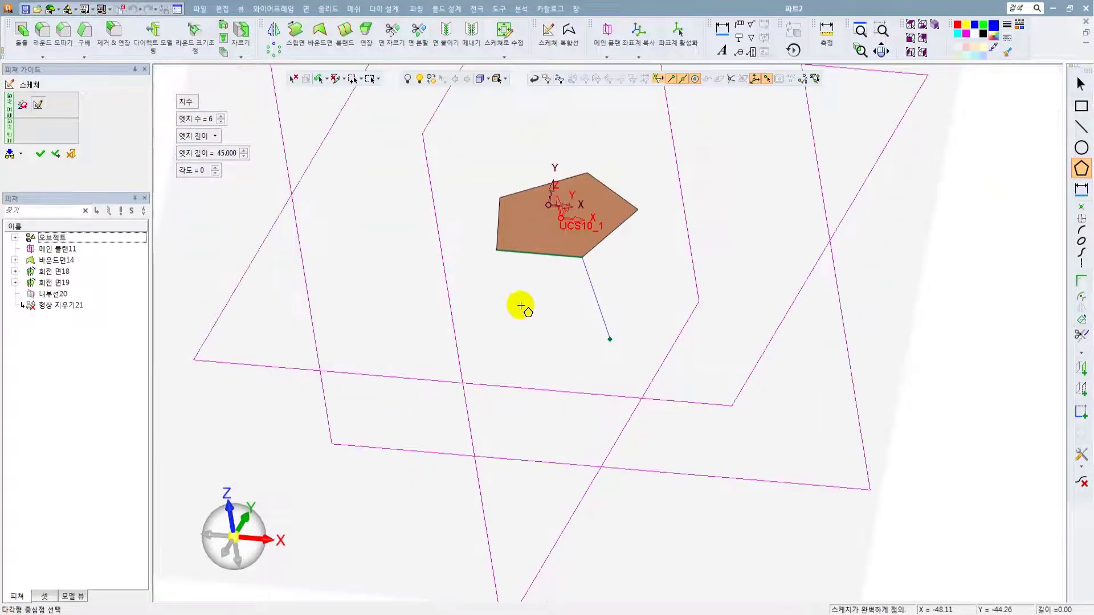
{"action": "left_click", "coordinate": [503, 359]}
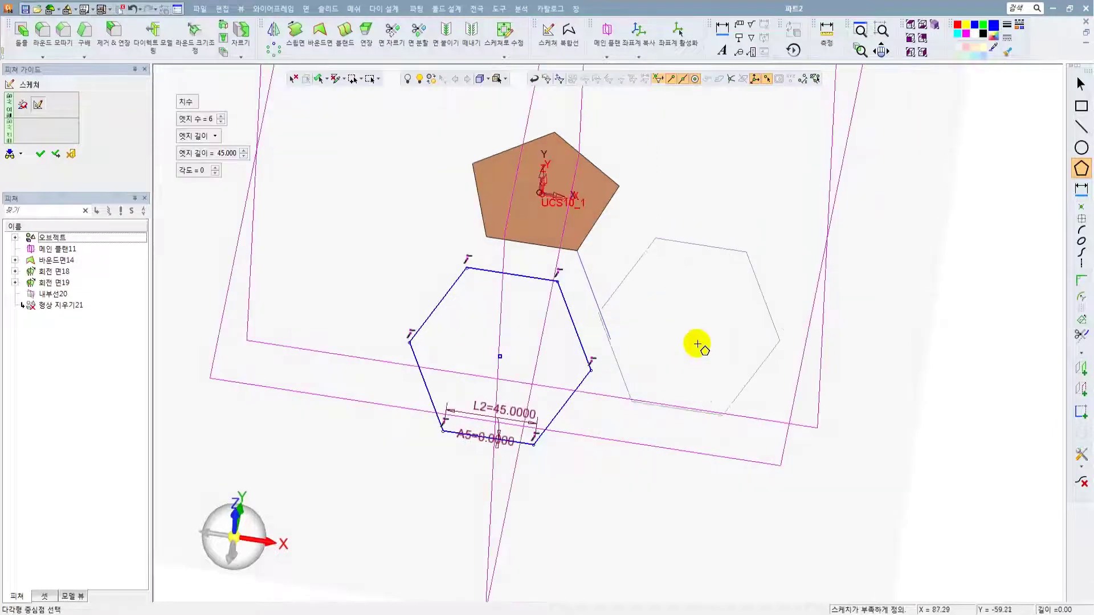
{"action": "key", "text": "Escape"}
{"action": "scroll", "coordinate": [528, 248], "scroll_direction": "up", "scroll_amount": 3}
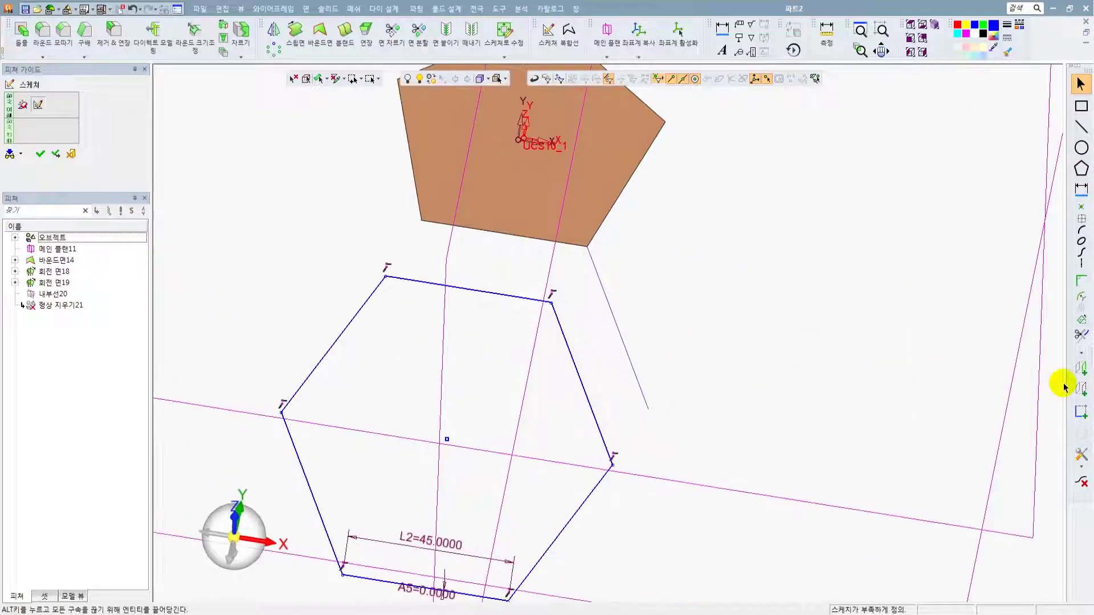
- Project the pentagon's bottom edge, make the hexagon's upper-left corner coincident with that edge's left end, and finish the sketch
{"action": "left_click", "coordinate": [1081, 388]}
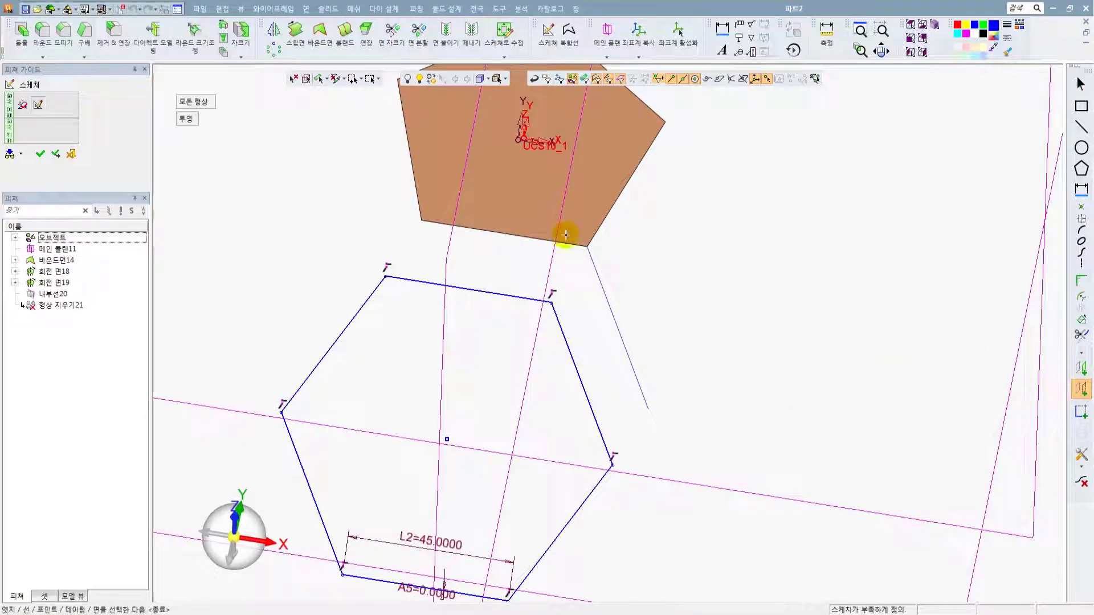
{"action": "left_click", "coordinate": [471, 234]}
{"action": "left_click", "coordinate": [1080, 410]}
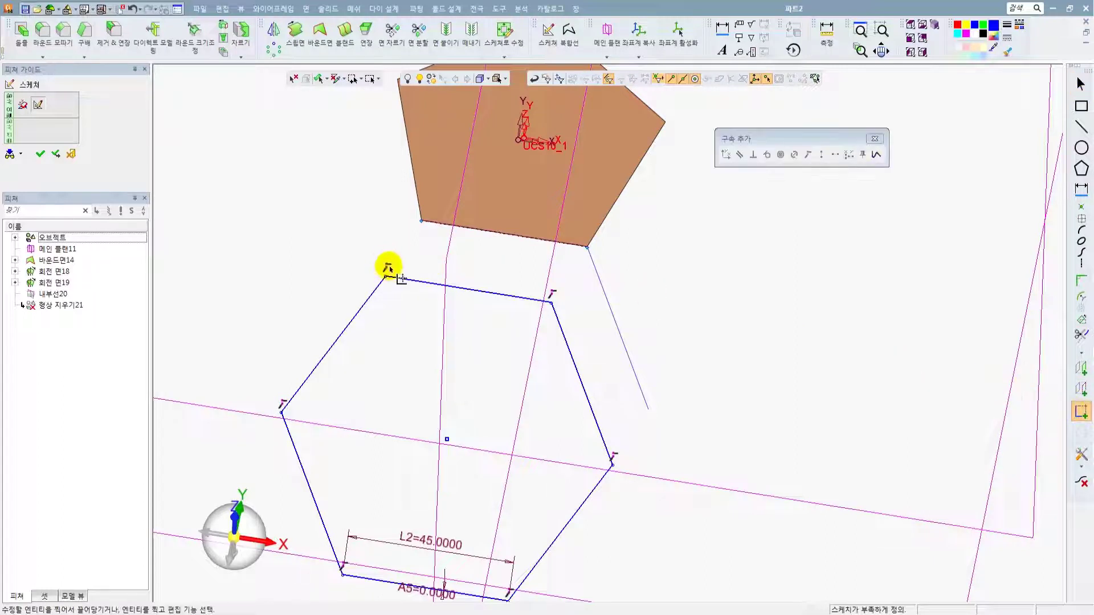
{"action": "left_click", "coordinate": [386, 277]}
{"action": "left_click", "coordinate": [423, 222]}
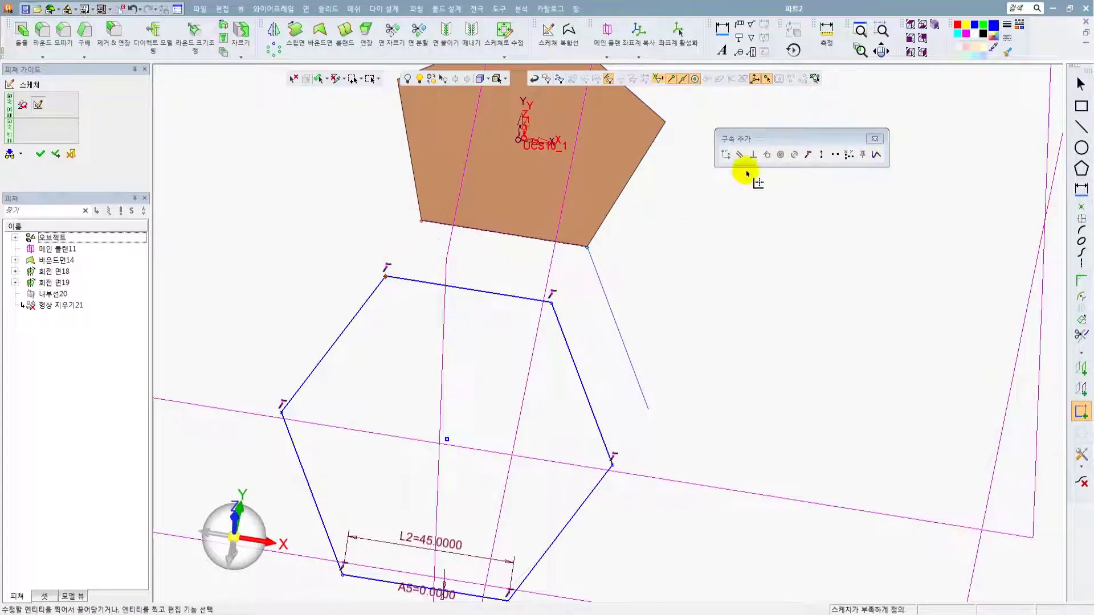
{"action": "left_click", "coordinate": [795, 154]}
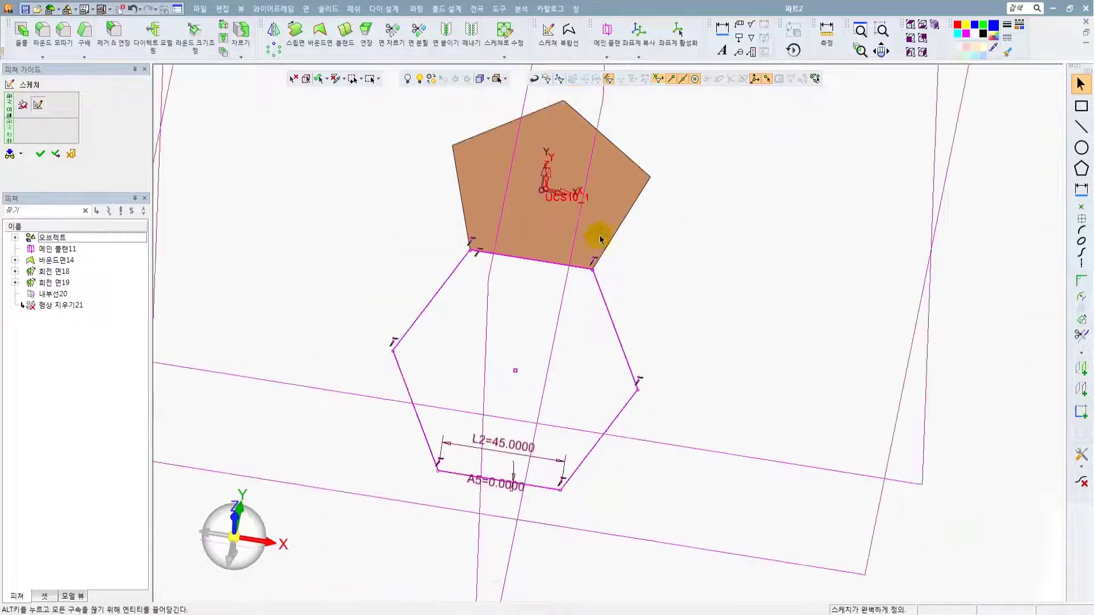
{"action": "left_click", "coordinate": [40, 154]}
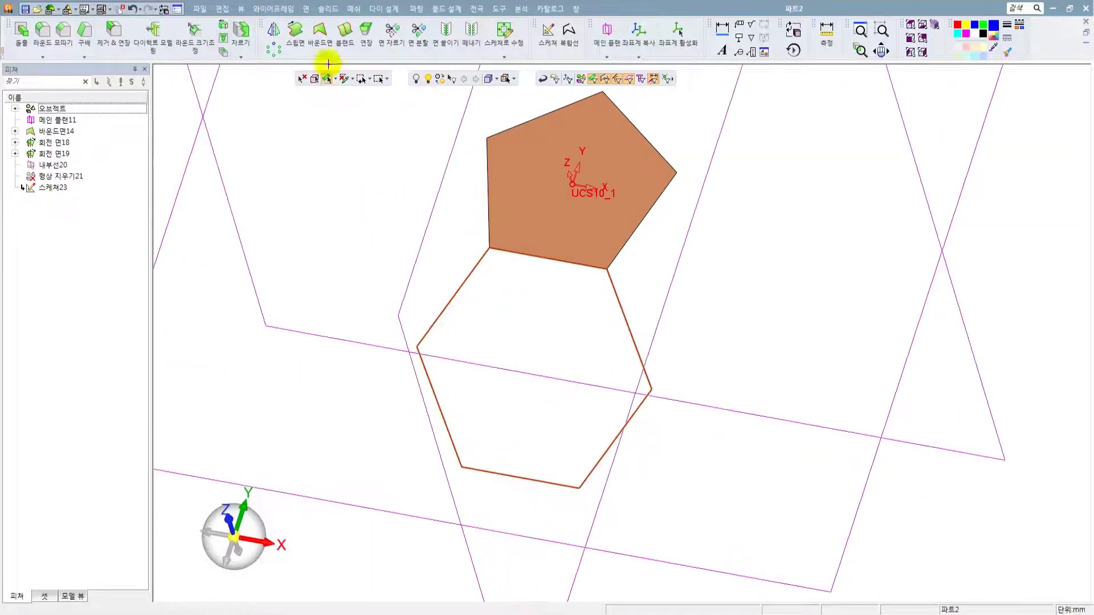
- Create a bounded surface that fills the sketched hexagon
{"action": "left_click", "coordinate": [305, 8]}
{"action": "left_click", "coordinate": [355, 53]}
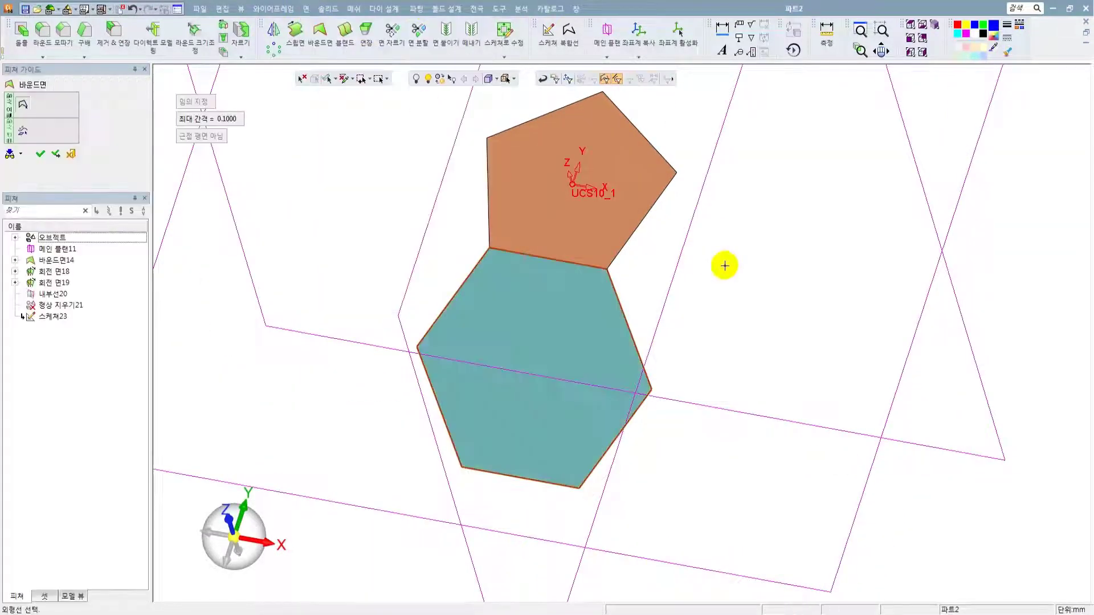
{"action": "middle_click", "coordinate": [754, 268]}
{"action": "left_click", "coordinate": [754, 268]}
- Start a sketch on the plane through the pentagon's lower-right edge and the free end of the intersection line
{"action": "scroll", "coordinate": [755, 268], "scroll_direction": "down", "scroll_amount": 3}
{"action": "mouse_move", "coordinate": [689, 279]}
{"action": "left_mouse_down", "text": "ctrl"}
{"action": "mouse_move", "coordinate": [669, 211]}
{"action": "mouse_move", "coordinate": [672, 289]}
{"action": "left_mouse_up", "text": "ctrl"}
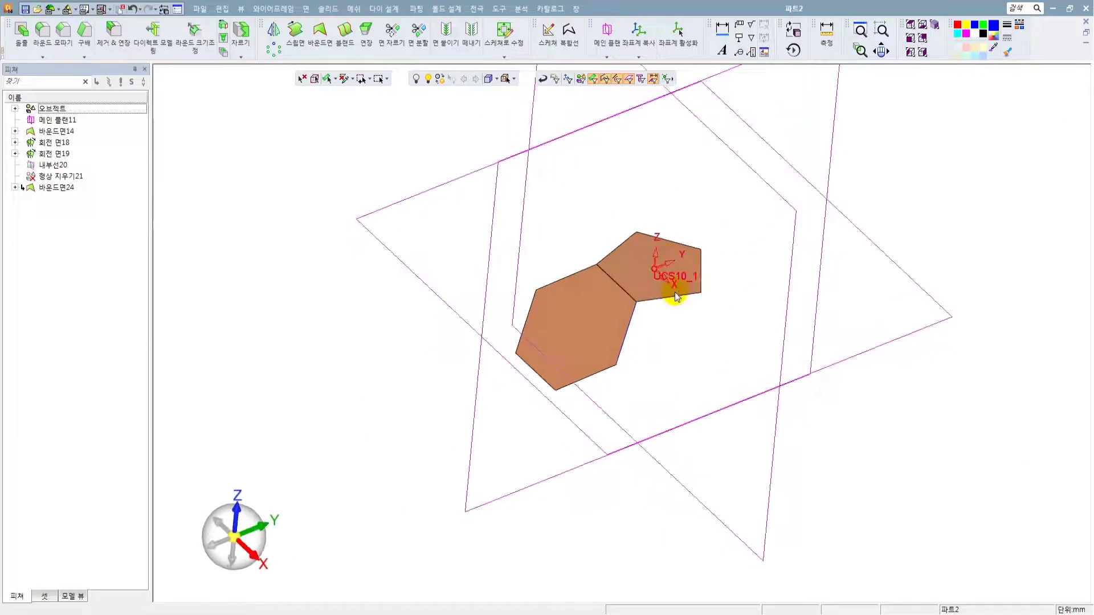
{"action": "scroll", "coordinate": [672, 289], "scroll_direction": "up", "scroll_amount": 3}
{"action": "right_click", "coordinate": [803, 209]}
{"action": "left_click", "coordinate": [825, 216]}
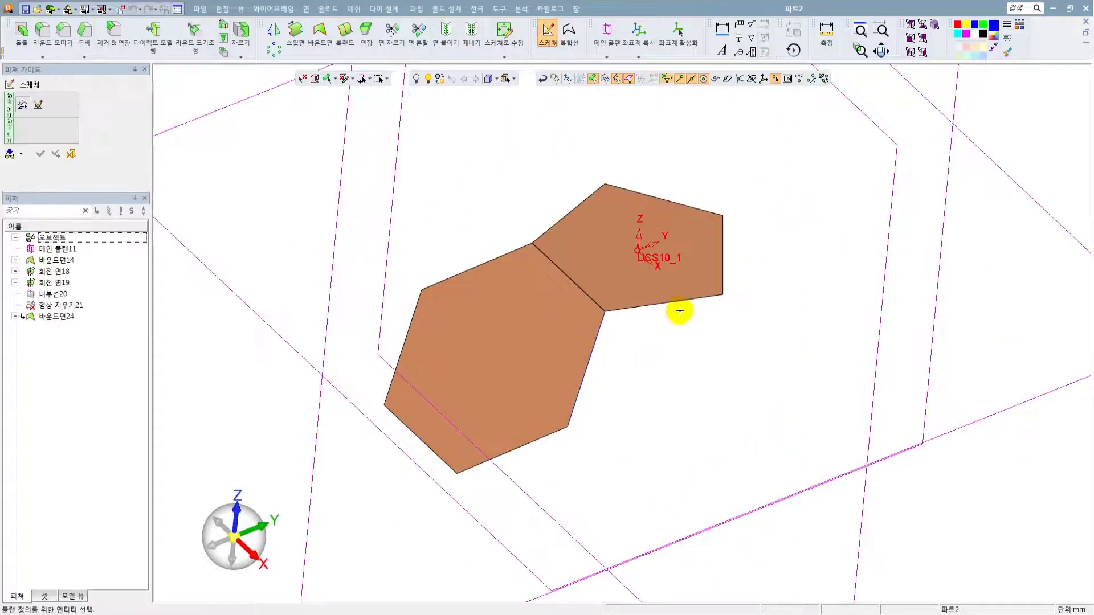
{"action": "scroll", "coordinate": [684, 308], "scroll_direction": "up", "scroll_amount": 2}
{"action": "left_click", "coordinate": [684, 297]}
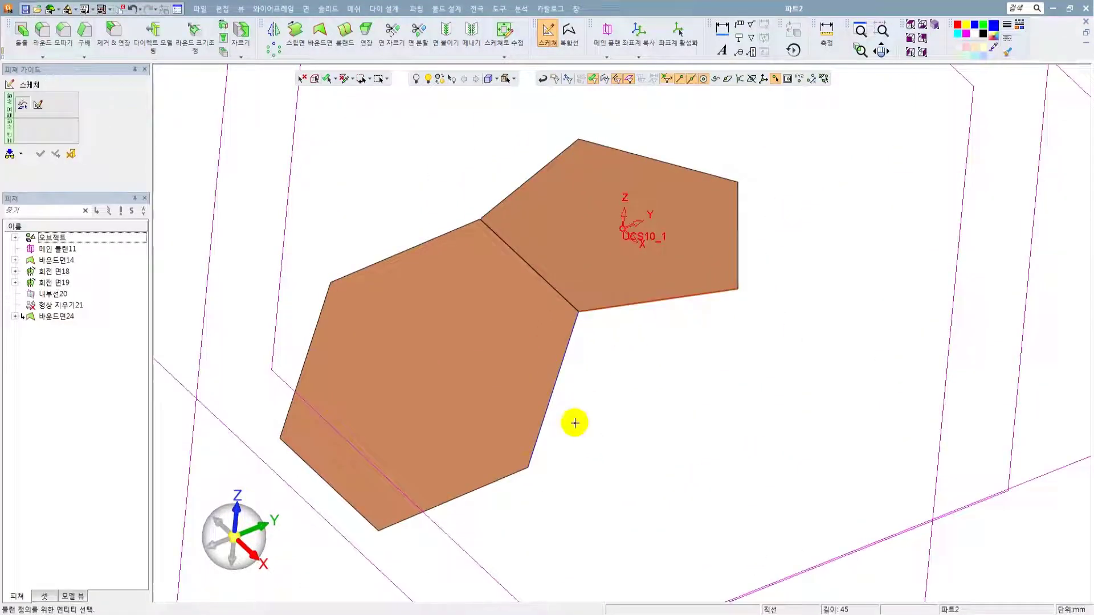
{"action": "left_click", "coordinate": [529, 470]}
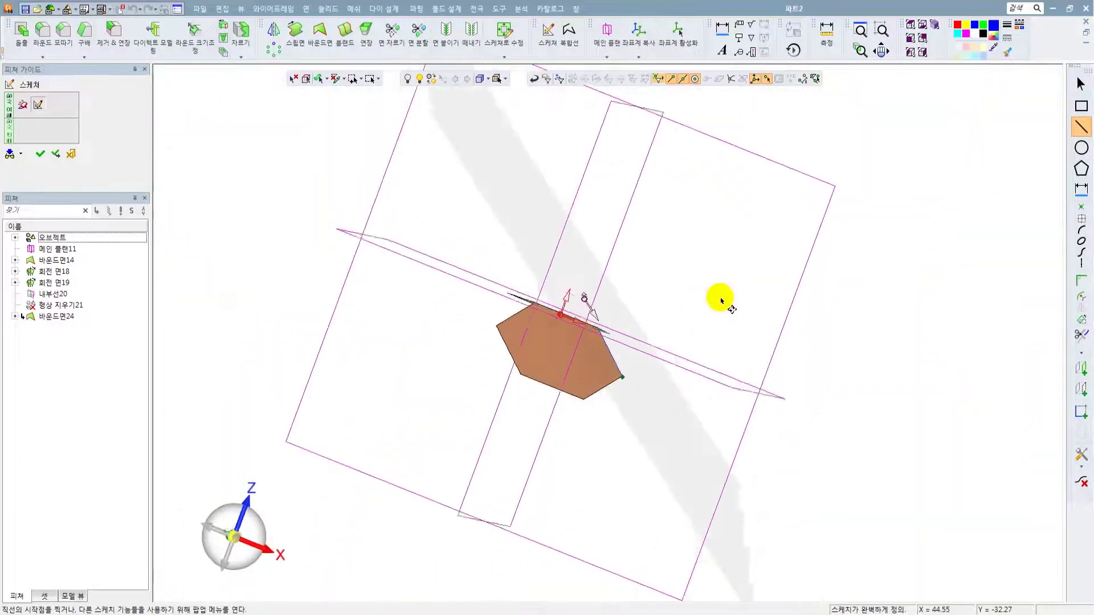
{"action": "left_click_drag", "start_coordinate": [721, 301], "coordinate": [617, 335], "text": "ctrl"}
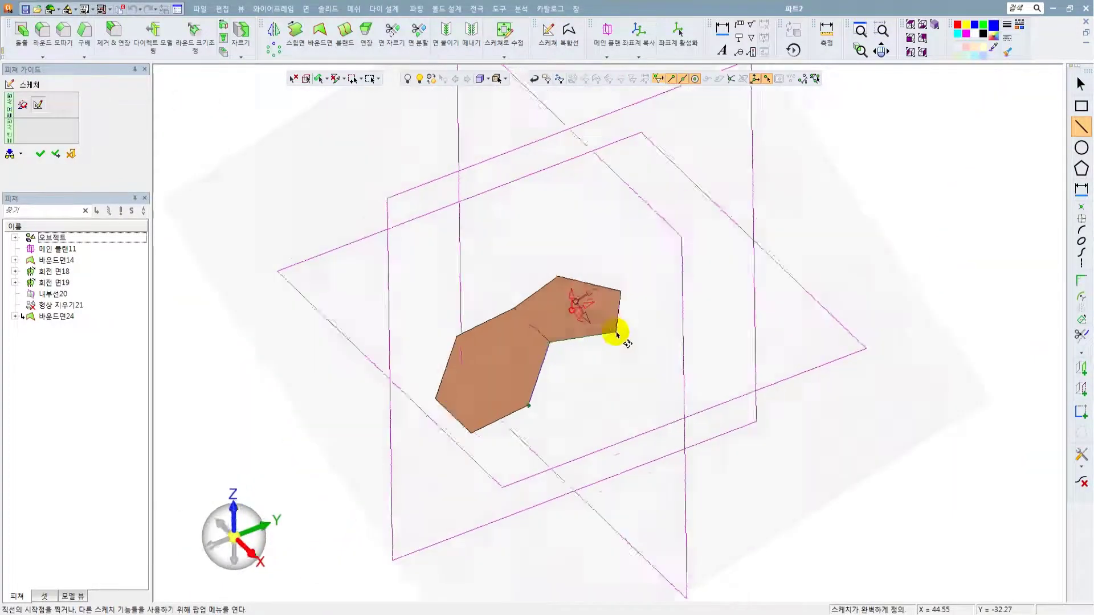
- Place a six-sided polygon with an edge length of 45 and an angle of 0 beside the pentagon's lower-right edge
{"action": "left_click", "coordinate": [1081, 168]}
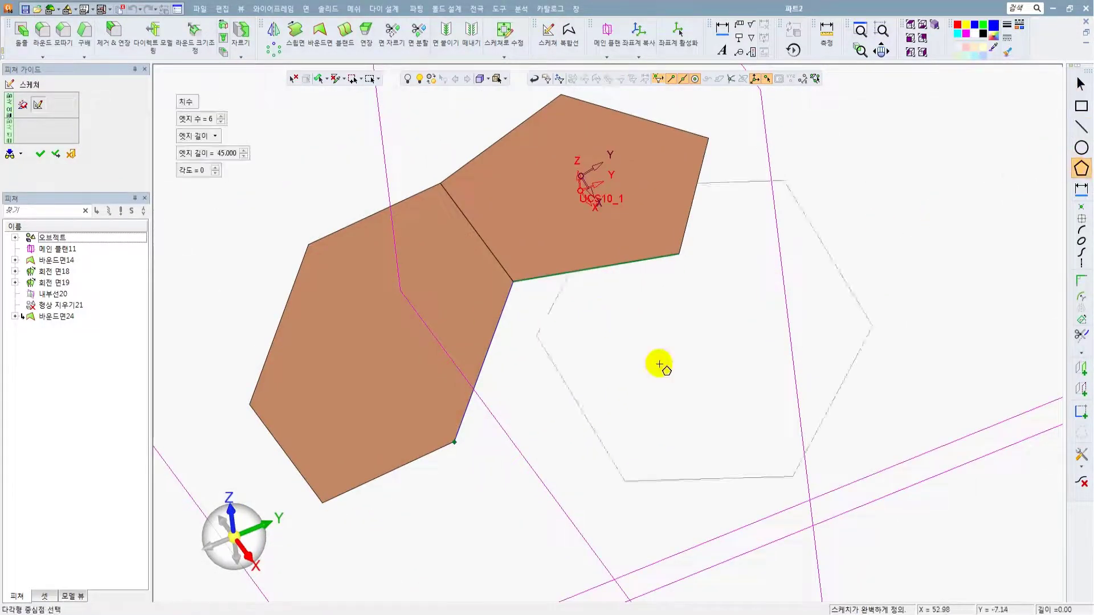
{"action": "left_click", "coordinate": [690, 466]}
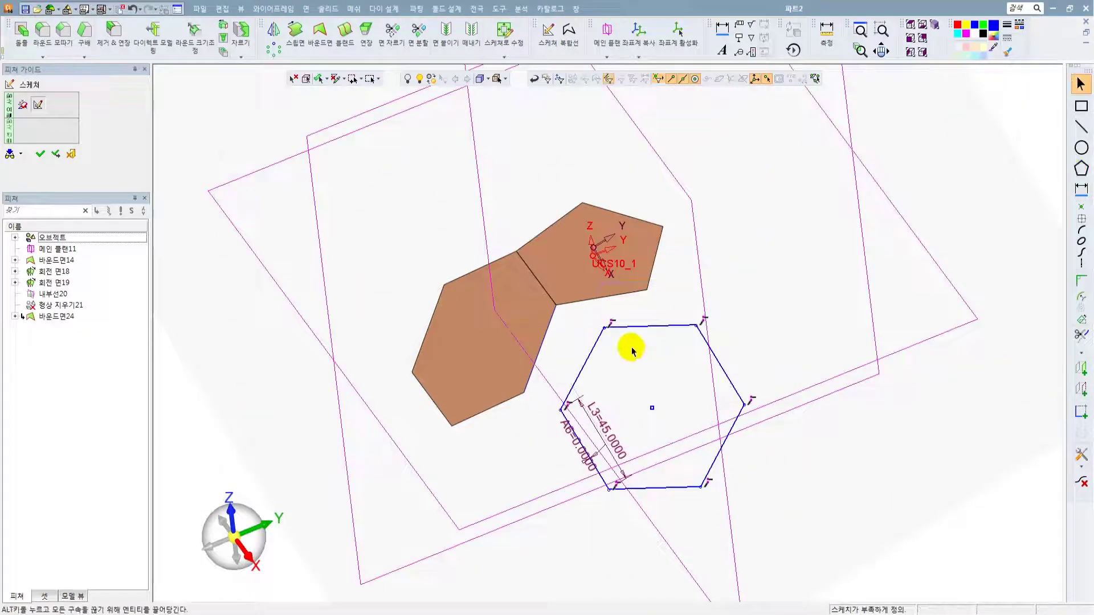
{"action": "scroll", "coordinate": [633, 350], "scroll_direction": "up", "scroll_amount": 2}
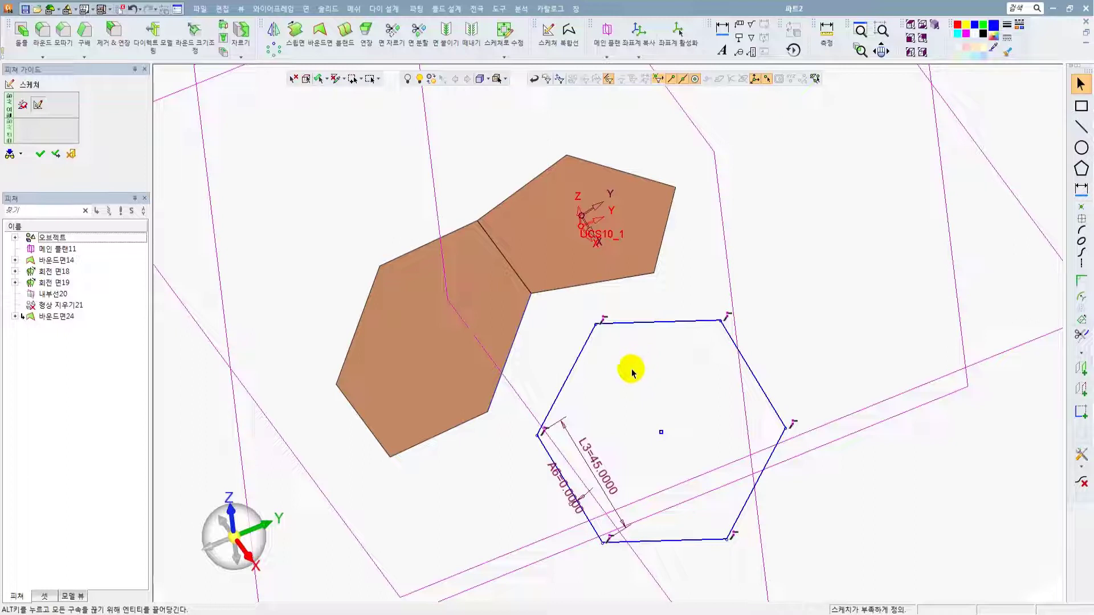
- Project the pentagon's lower-right edge and make the new hexagon's upper-left corner coincident with that edge's end at the first hexagon
{"action": "left_click", "coordinate": [1079, 390]}
{"action": "left_click", "coordinate": [630, 280]}
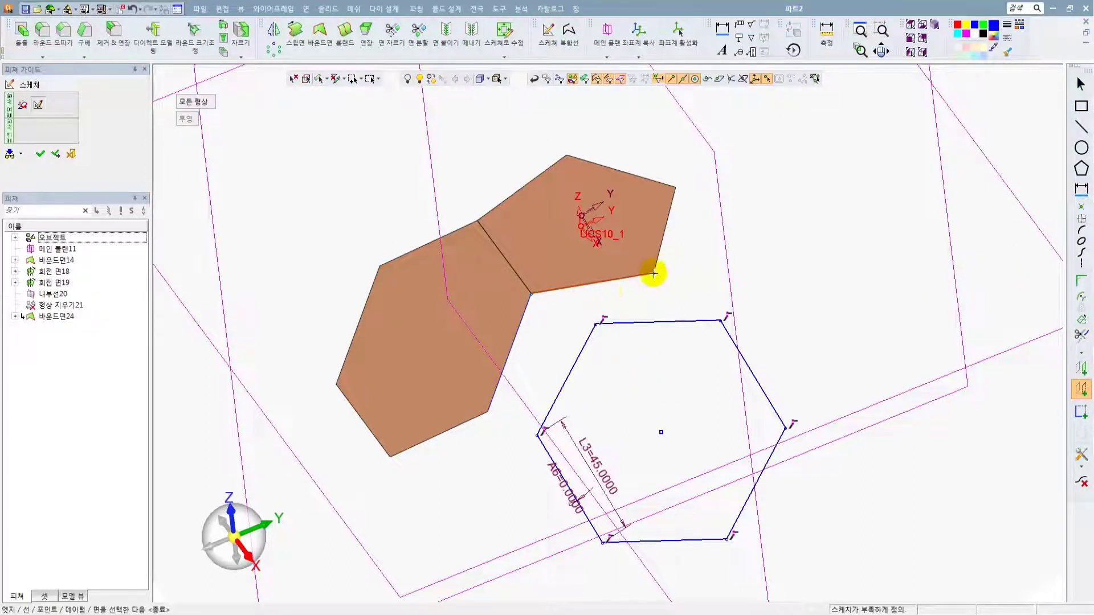
{"action": "middle_click", "coordinate": [812, 294]}
{"action": "left_click", "coordinate": [1080, 412]}
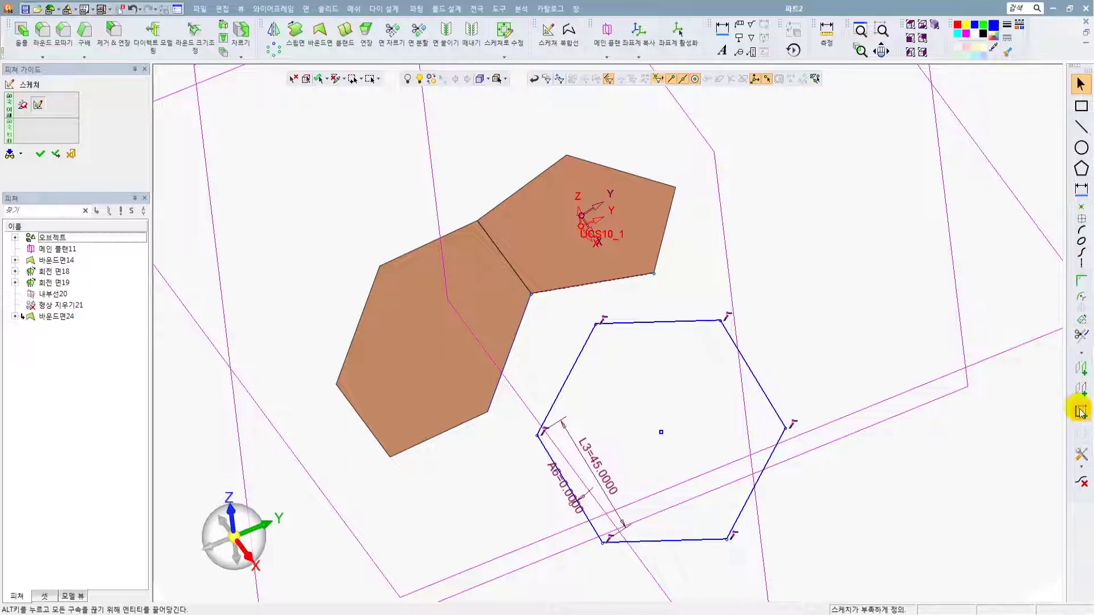
{"action": "left_click", "coordinate": [532, 294]}
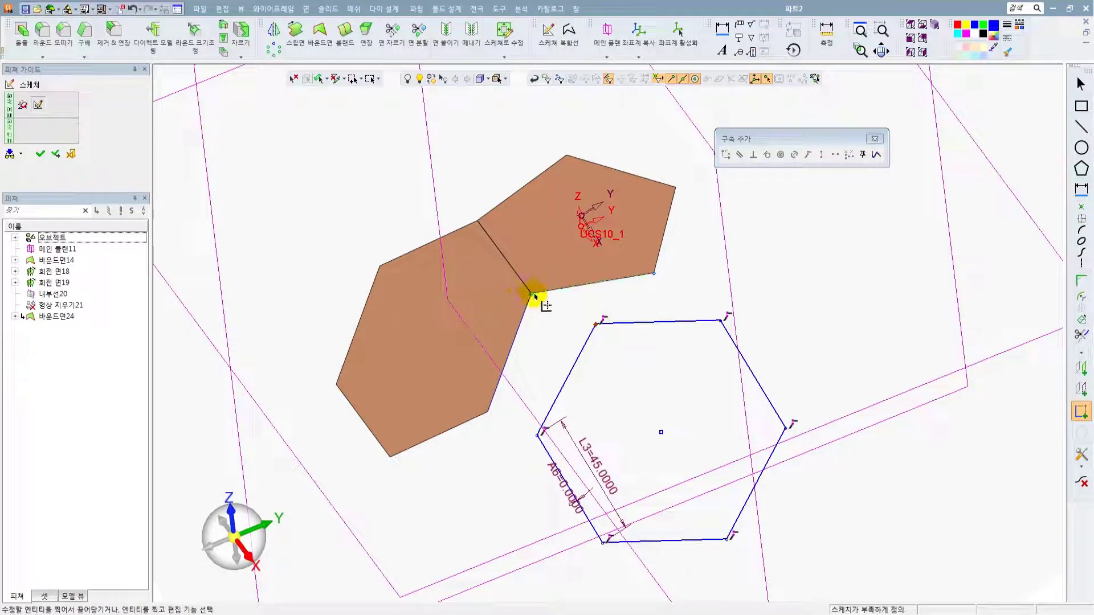
{"action": "left_click", "coordinate": [800, 155]}
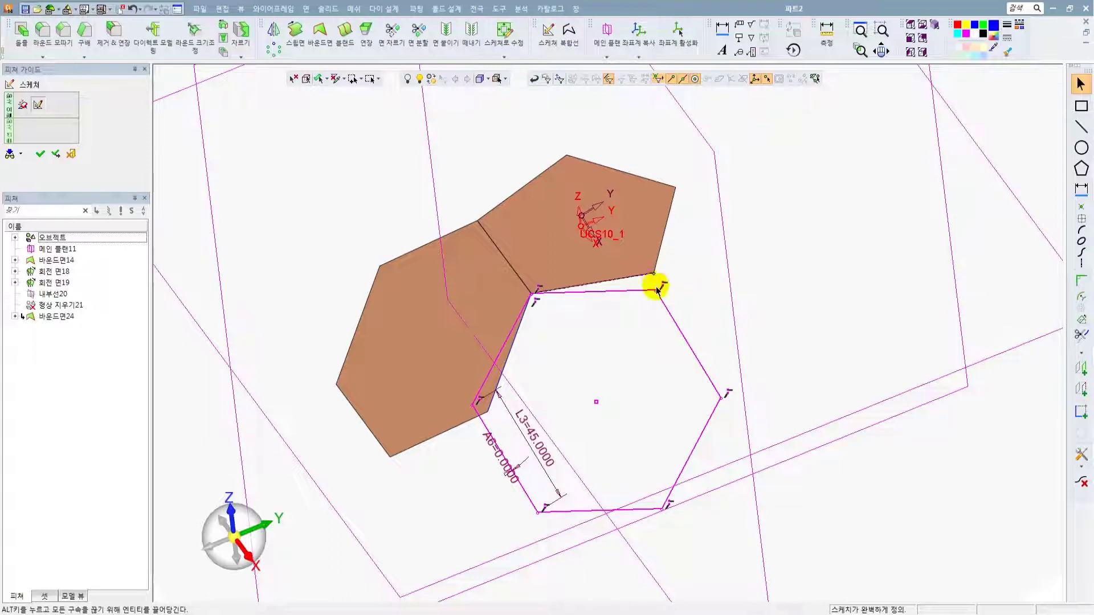
- Delete the new hexagon's angle dimension
{"action": "scroll", "coordinate": [628, 317], "scroll_direction": "up", "scroll_amount": 3}
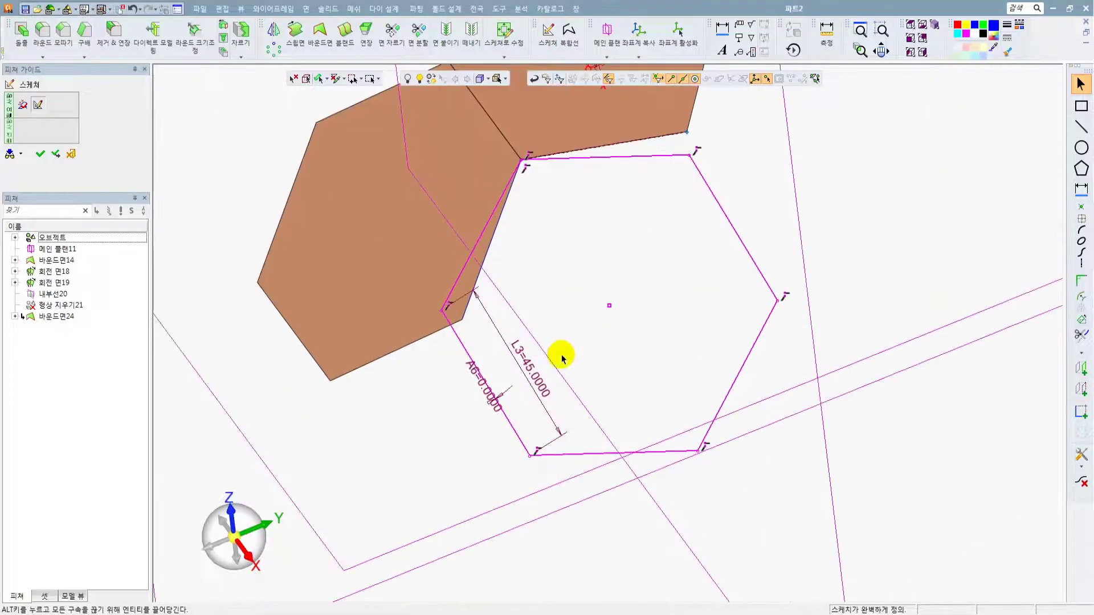
{"action": "left_click", "coordinate": [491, 398]}
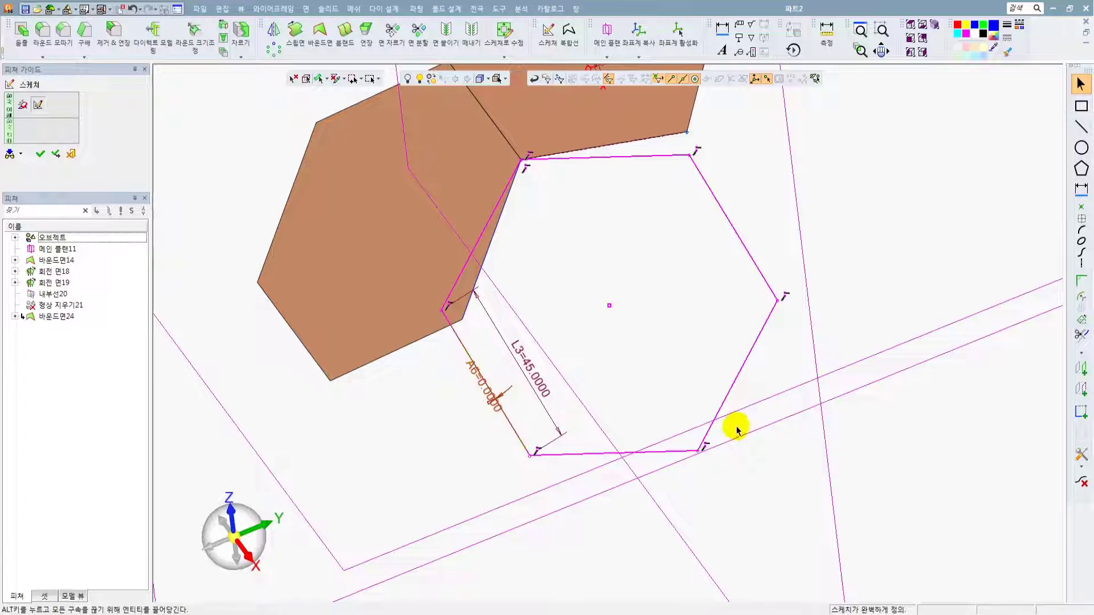
{"action": "key", "text": "Delete"}
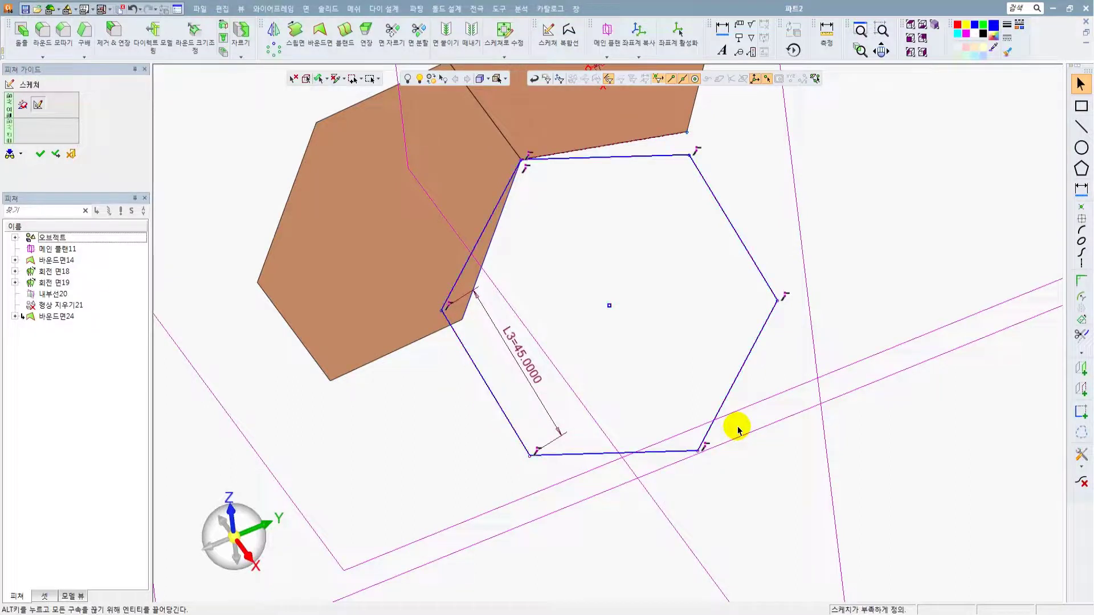
- Make the new hexagon's upper-right corner coincident with the free end of the projected pentagon edge
{"action": "left_click", "coordinate": [1081, 411]}
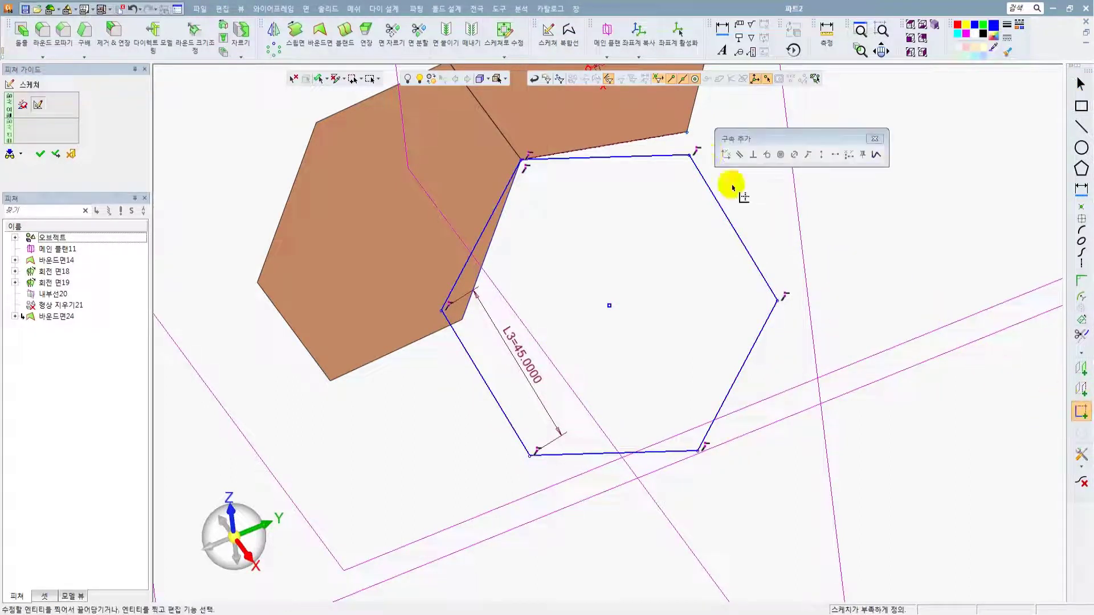
{"action": "left_click", "coordinate": [691, 155]}
{"action": "left_click", "coordinate": [808, 155]}
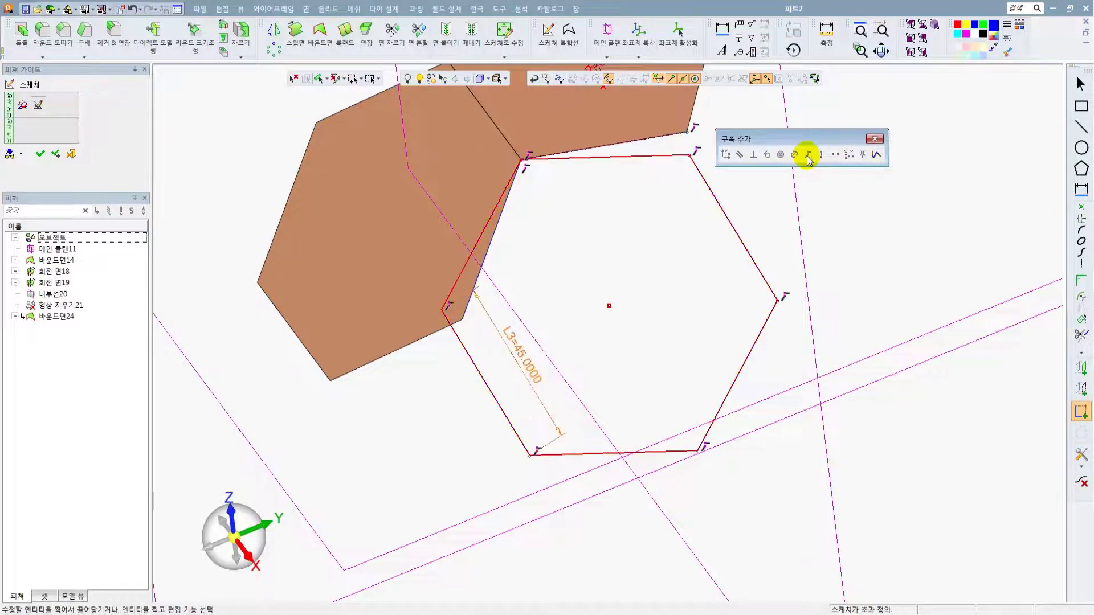
{"action": "left_click", "coordinate": [874, 139]}
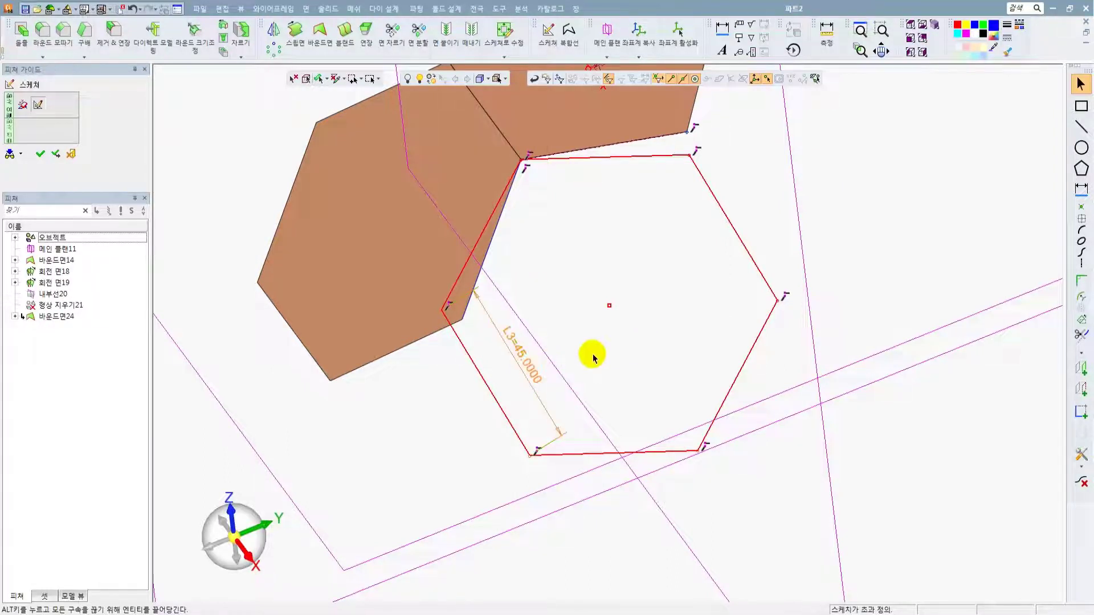
- Remove the hexagon's 45 mm edge length dimension and finish the sketch
{"action": "left_click", "coordinate": [537, 381]}
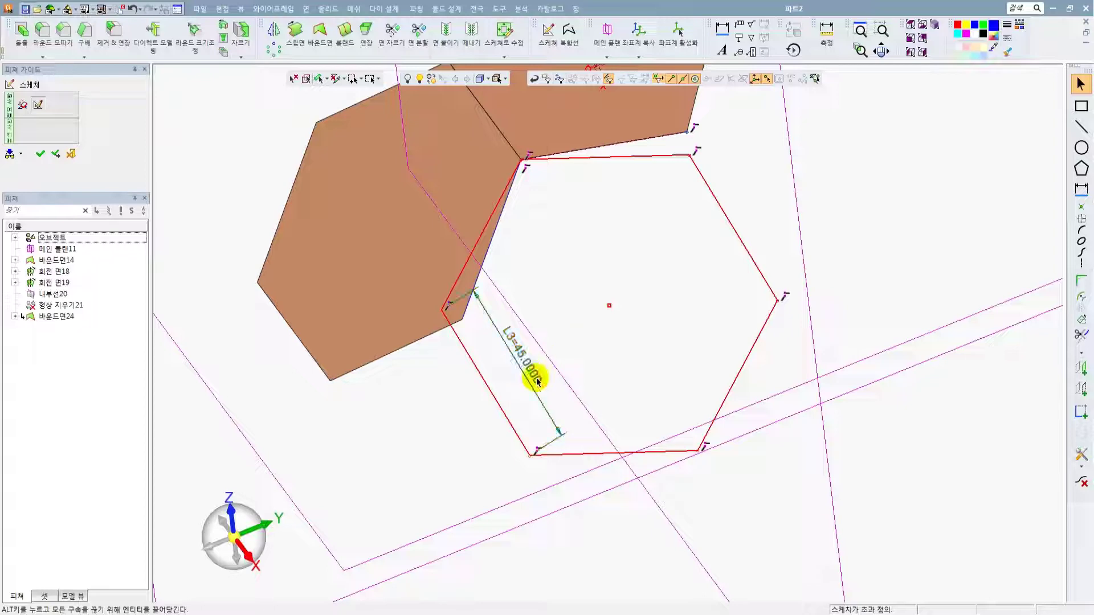
{"action": "scroll", "coordinate": [691, 330], "scroll_direction": "down", "scroll_amount": 3}
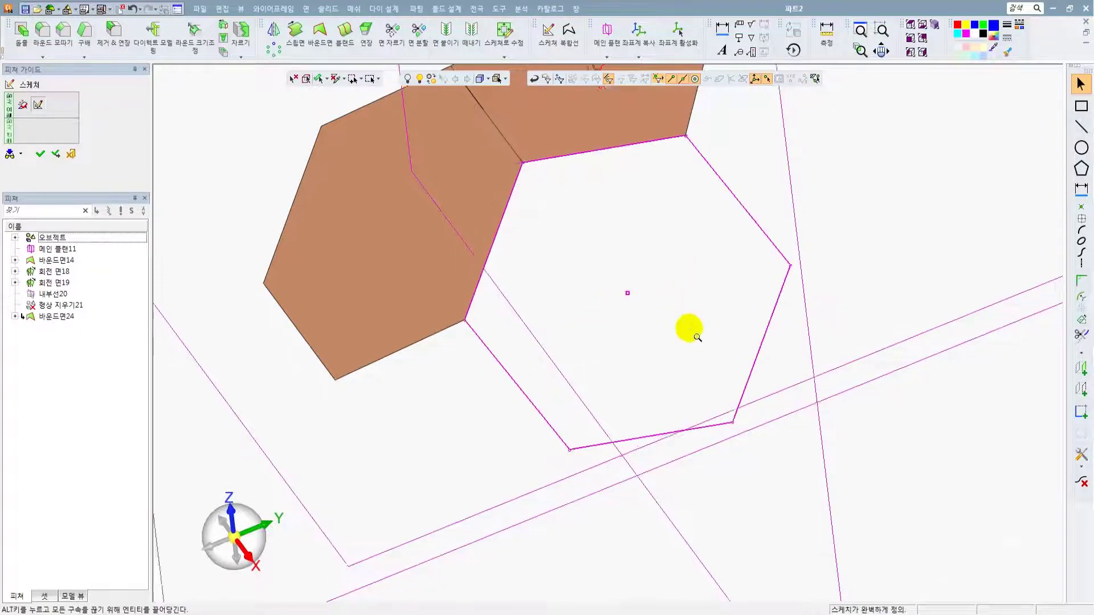
{"action": "left_click", "coordinate": [40, 154]}
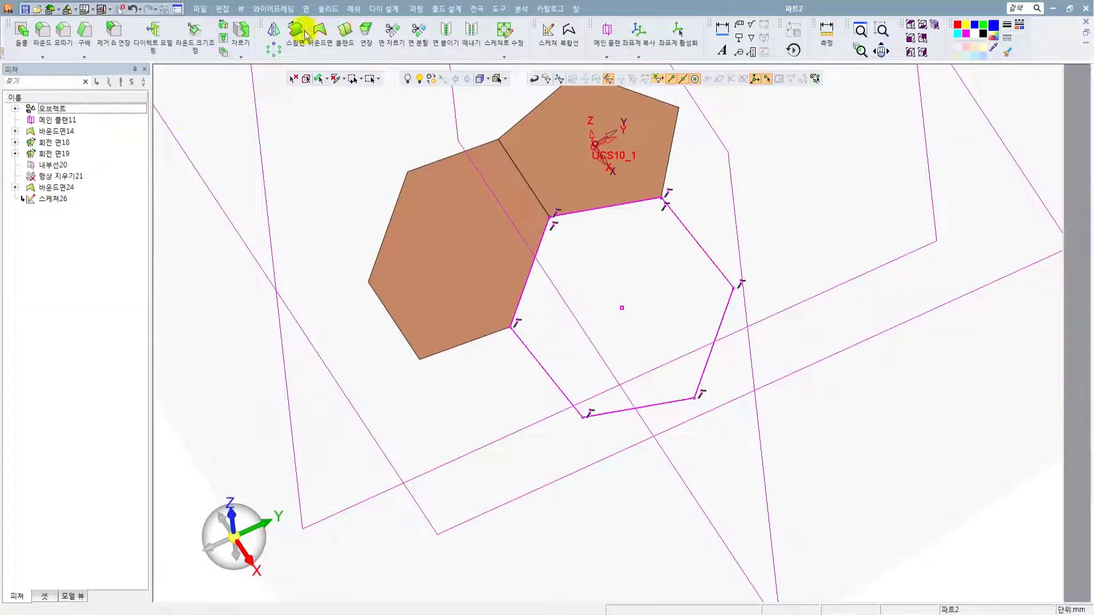
- Create a bounded surface that fills the second sketched hexagon
{"action": "left_click", "coordinate": [306, 9]}
{"action": "left_click", "coordinate": [365, 42]}
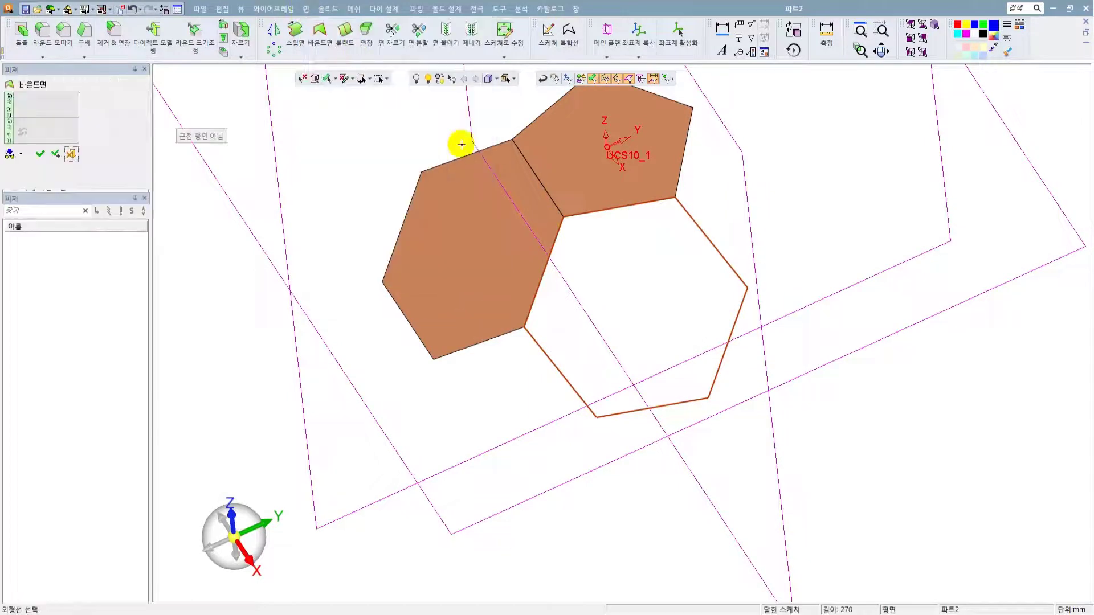
{"action": "left_click", "coordinate": [665, 269]}
- Hide the three large reference planes around the pentagon and hexagon faces
{"action": "middle_click_drag", "start_coordinate": [647, 305], "coordinate": [688, 311]}
{"action": "scroll", "coordinate": [688, 311], "scroll_direction": "down", "scroll_amount": 3}
{"action": "left_click_drag", "start_coordinate": [599, 235], "coordinate": [649, 287]}
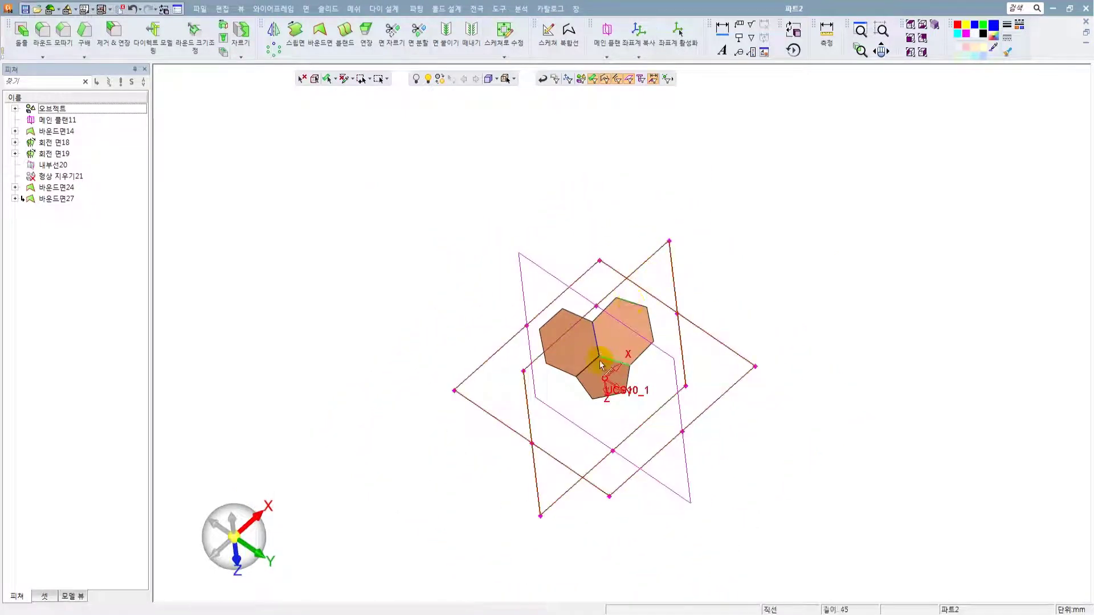
{"action": "left_click", "coordinate": [546, 262]}
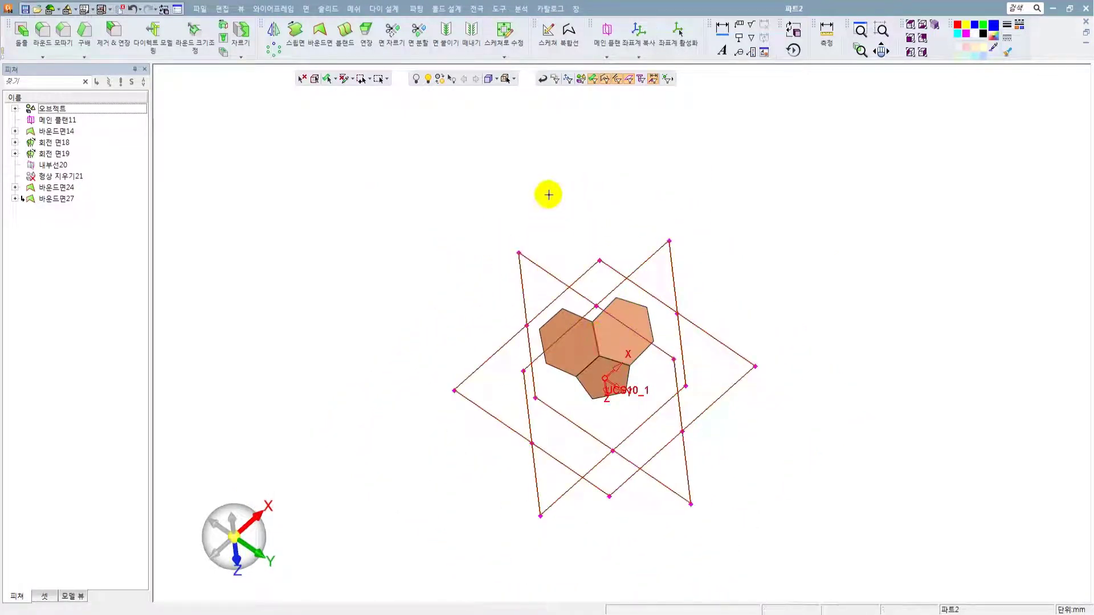
{"action": "left_click", "coordinate": [416, 83]}
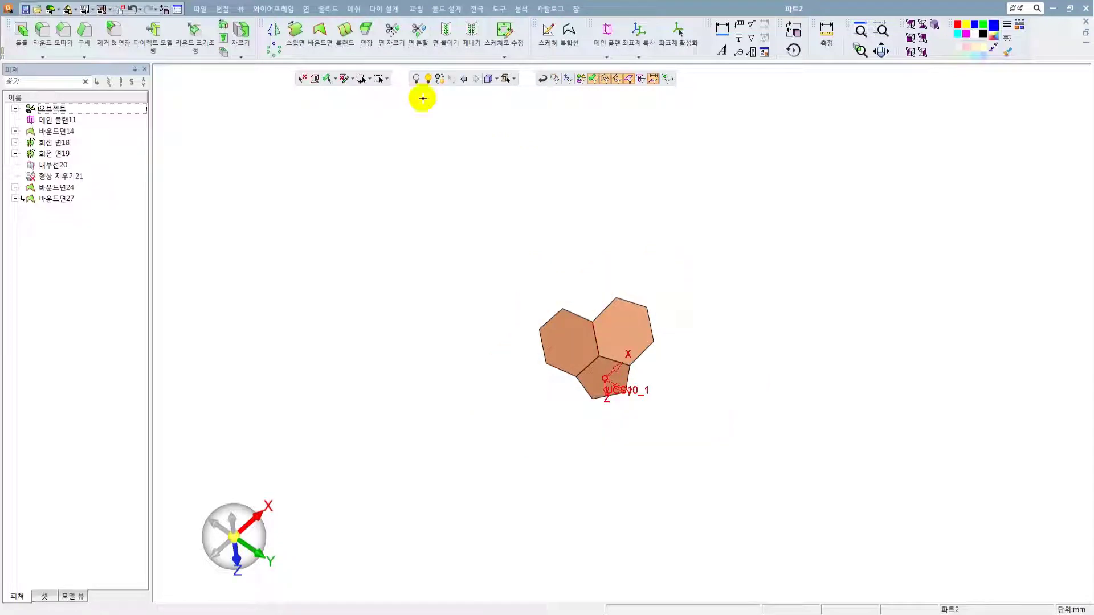
{"action": "scroll", "coordinate": [605, 378], "scroll_direction": "up", "scroll_amount": 3}
{"action": "key", "text": "F5"}
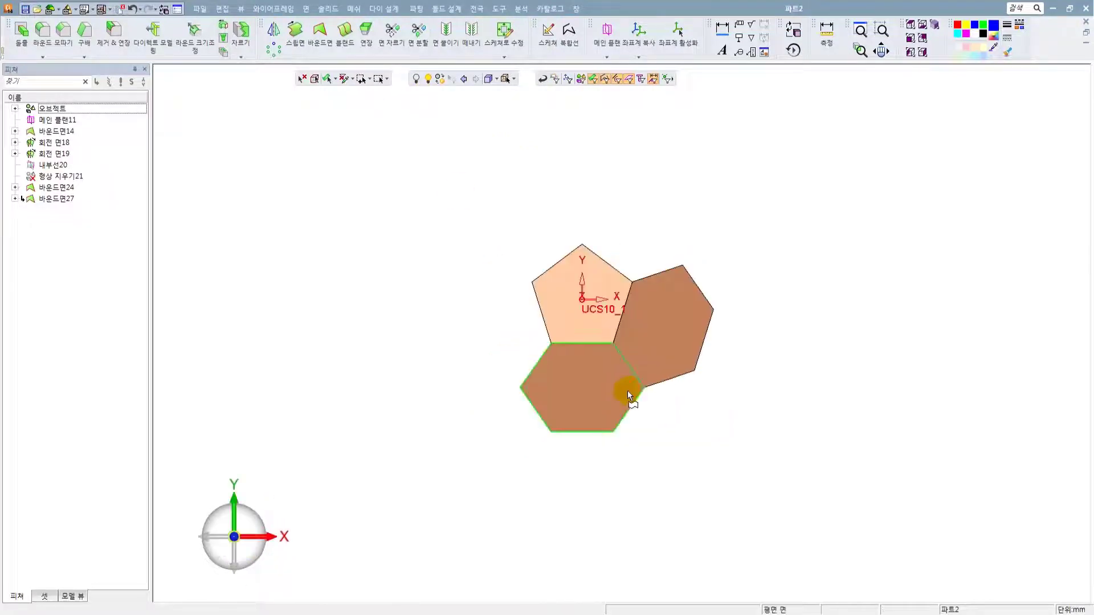
{"action": "middle_click_drag", "start_coordinate": [788, 370], "coordinate": [791, 392], "text": "ctrl"}
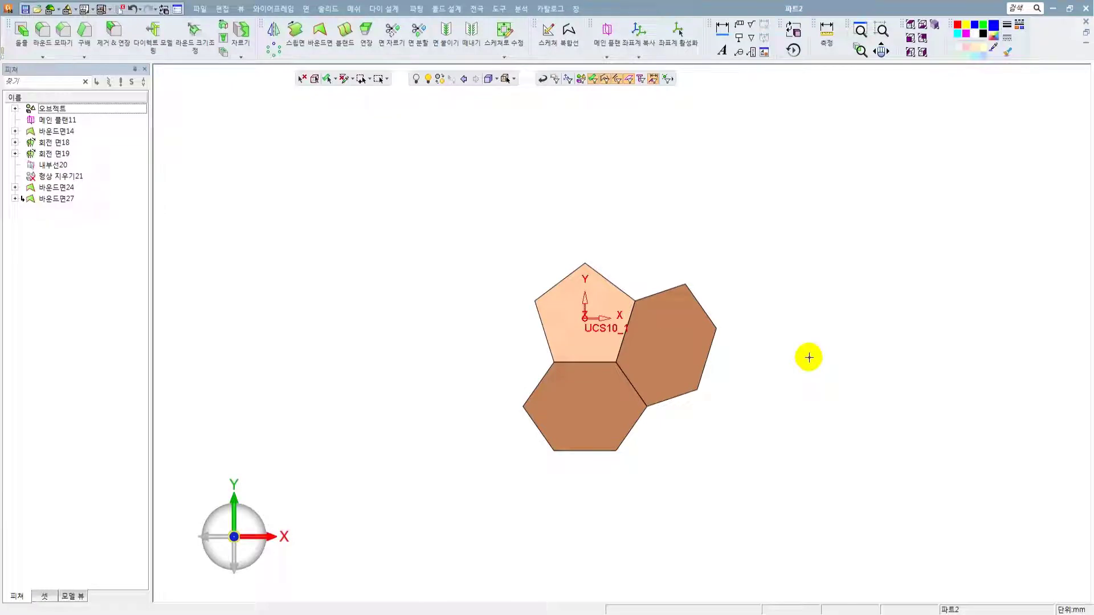
{"action": "middle_click_drag", "start_coordinate": [782, 341], "coordinate": [689, 273]}
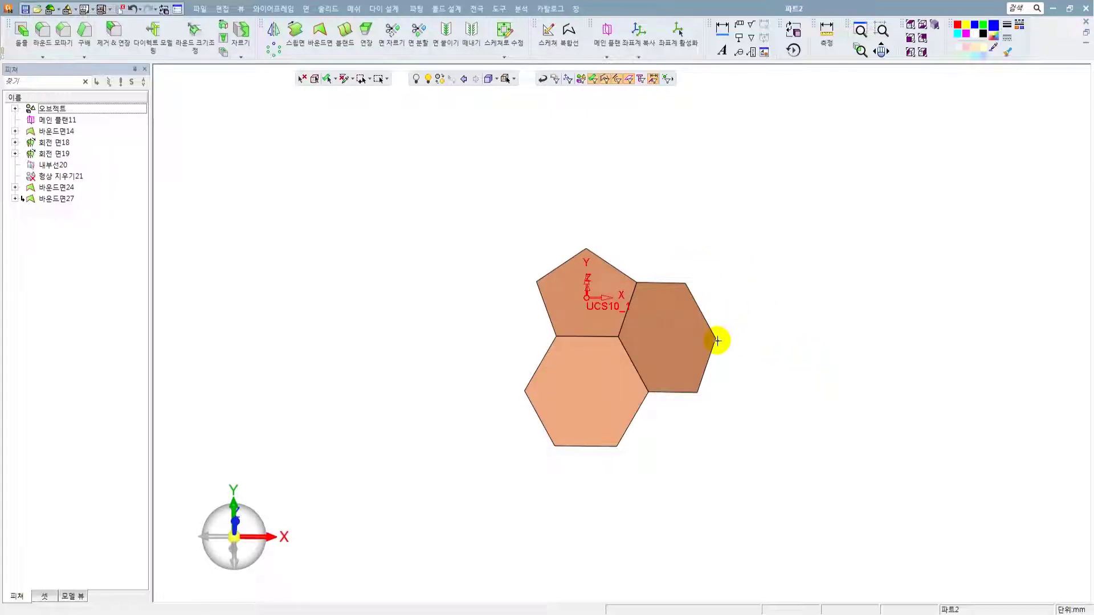
{"action": "middle_click_drag", "start_coordinate": [692, 338], "coordinate": [644, 248]}
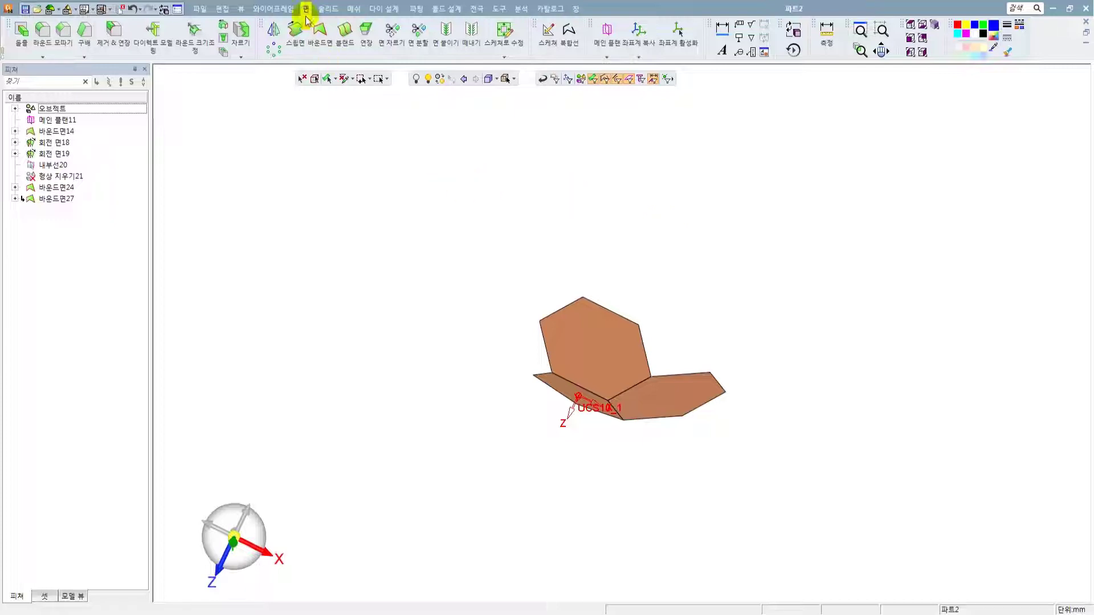
- Set up a direction-type line starting at the pentagon's centre and running perpendicular to the pentagon face
{"action": "left_click", "coordinate": [279, 9]}
{"action": "left_click", "coordinate": [324, 108]}
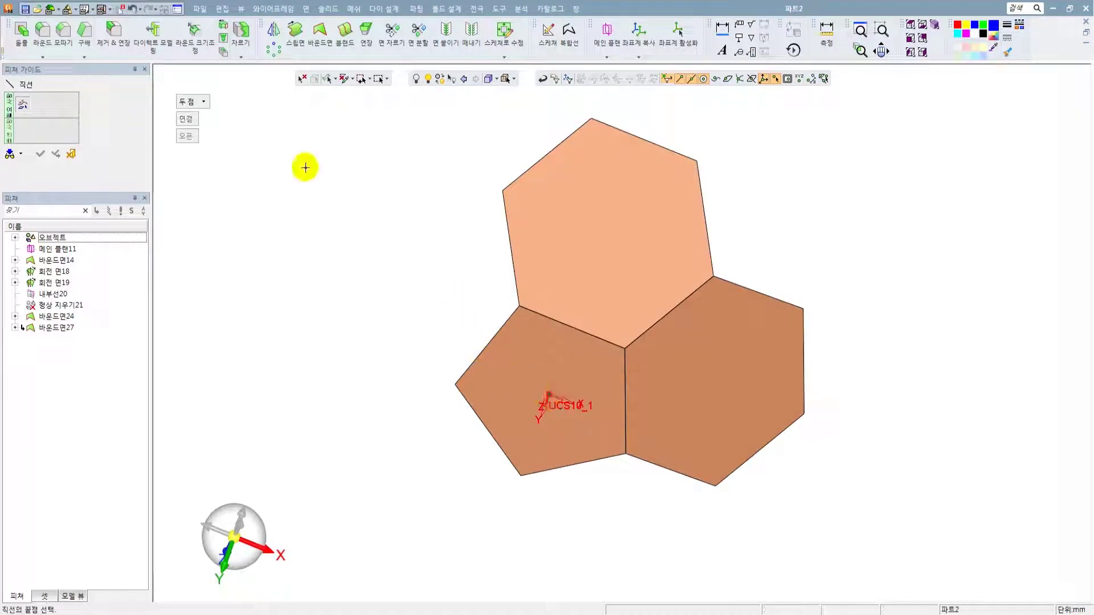
{"action": "left_click", "coordinate": [192, 102]}
{"action": "left_click", "coordinate": [206, 191]}
{"action": "scroll", "coordinate": [416, 313], "scroll_direction": "down", "scroll_amount": 3}
{"action": "middle_click_drag", "start_coordinate": [483, 323], "coordinate": [466, 279]}
{"action": "left_click", "coordinate": [559, 412]}
{"action": "left_click", "coordinate": [570, 388]}
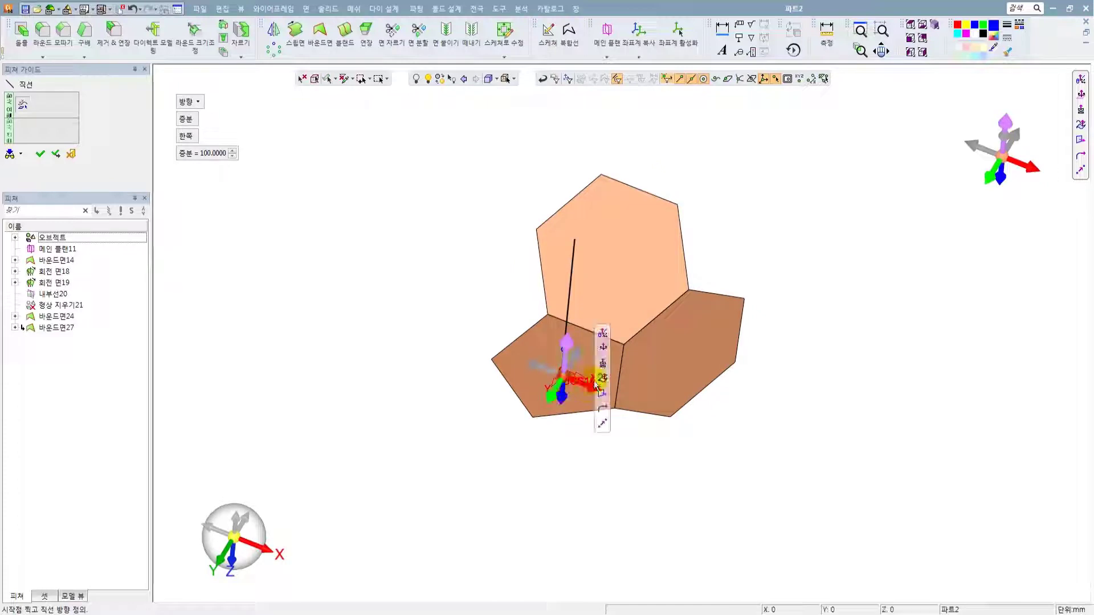
{"action": "left_click", "coordinate": [604, 382]}
{"action": "scroll", "coordinate": [544, 356], "scroll_direction": "up", "scroll_amount": 2}
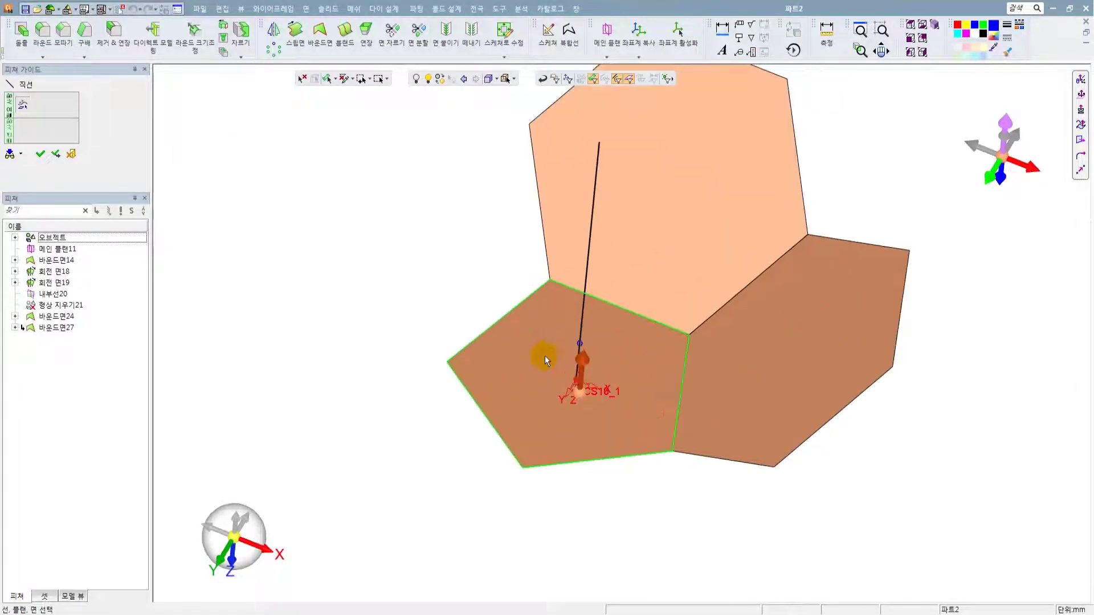
{"action": "left_click", "coordinate": [545, 356]}
{"action": "scroll", "coordinate": [621, 334], "scroll_direction": "down", "scroll_amount": 1}
{"action": "left_click", "coordinate": [594, 399]}
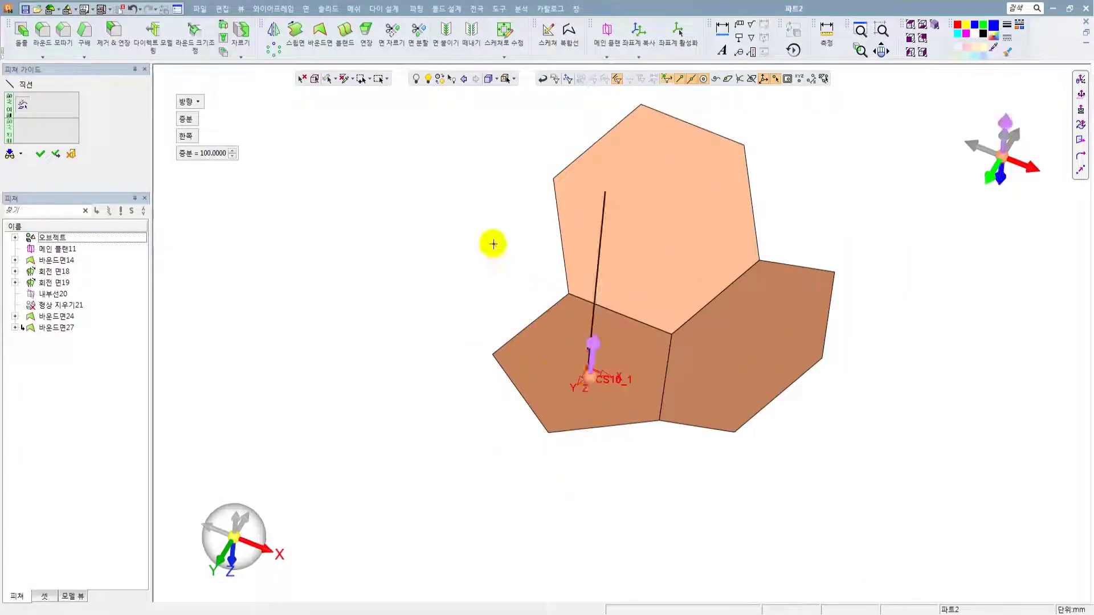
- Set the line's length to 200, create it and leave the line command
{"action": "left_click", "coordinate": [204, 152]}
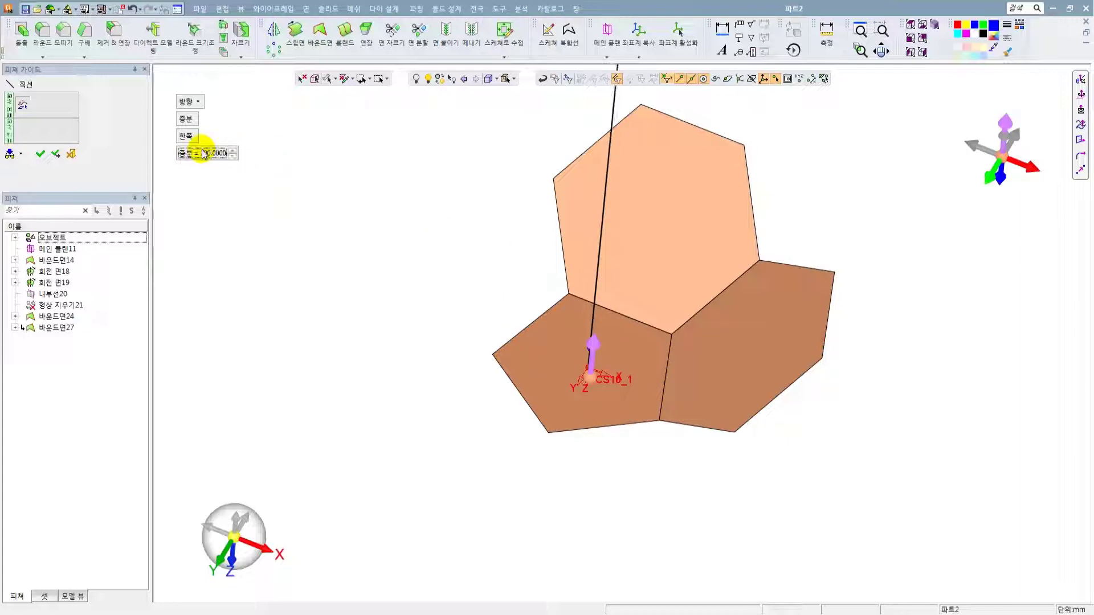
{"action": "middle_click", "coordinate": [402, 203]}
{"action": "left_click", "coordinate": [418, 206]}
{"action": "middle_click_drag", "start_coordinate": [729, 310], "coordinate": [775, 352]}
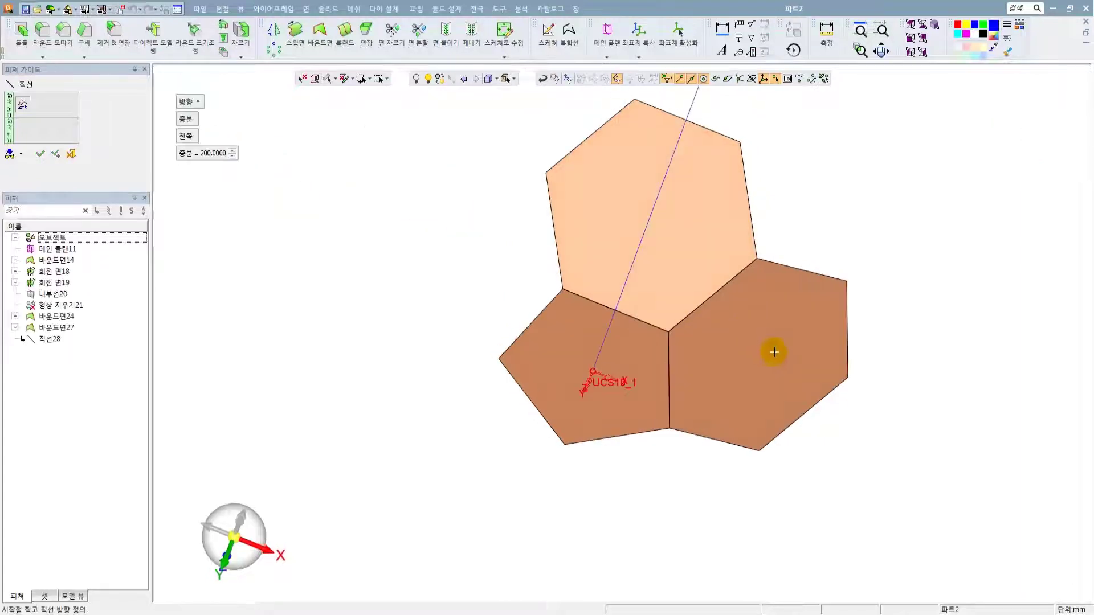
{"action": "middle_click_drag", "start_coordinate": [706, 332], "coordinate": [708, 361]}
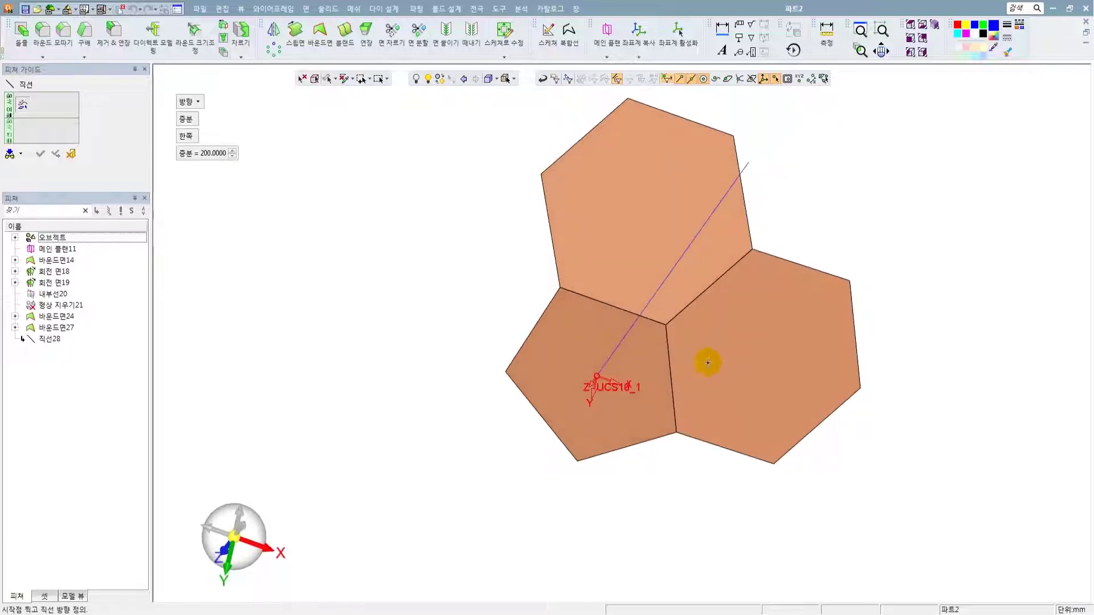
{"action": "left_click", "coordinate": [71, 155]}
- Start a sketch on the second hexagon face and add a shape-centre point for that face
{"action": "right_click", "coordinate": [479, 178]}
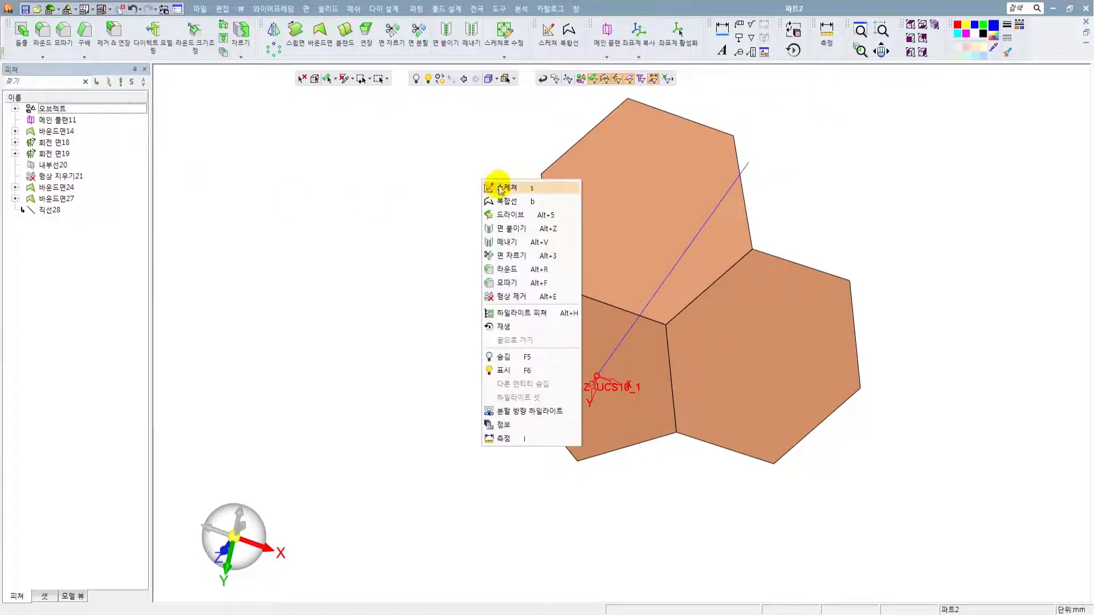
{"action": "left_click", "coordinate": [501, 186]}
{"action": "left_click", "coordinate": [765, 327]}
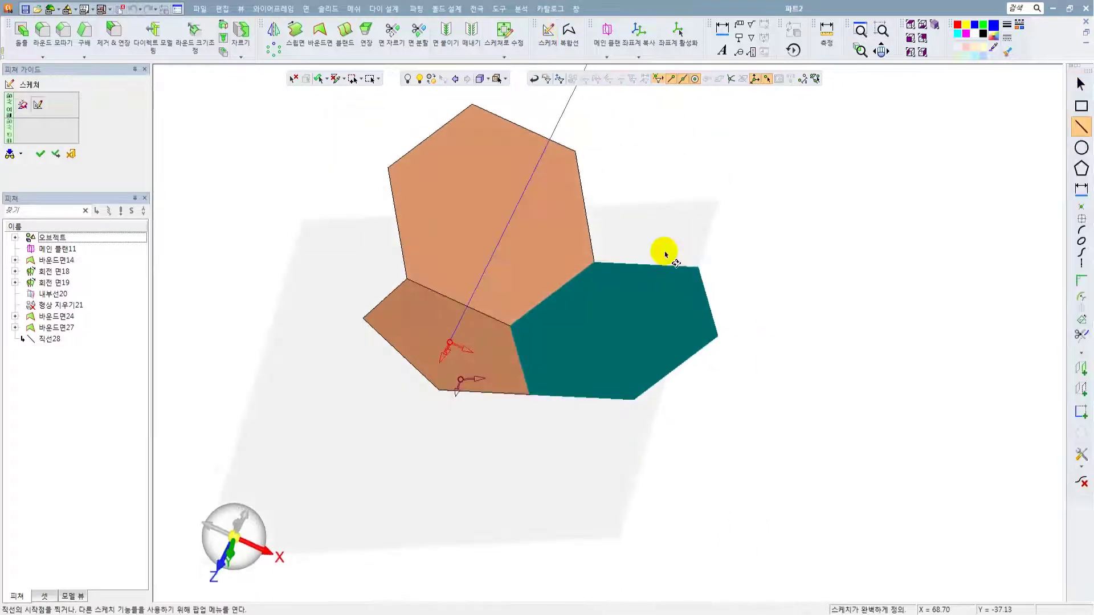
{"action": "left_click", "coordinate": [1082, 219]}
{"action": "left_click", "coordinate": [632, 339]}
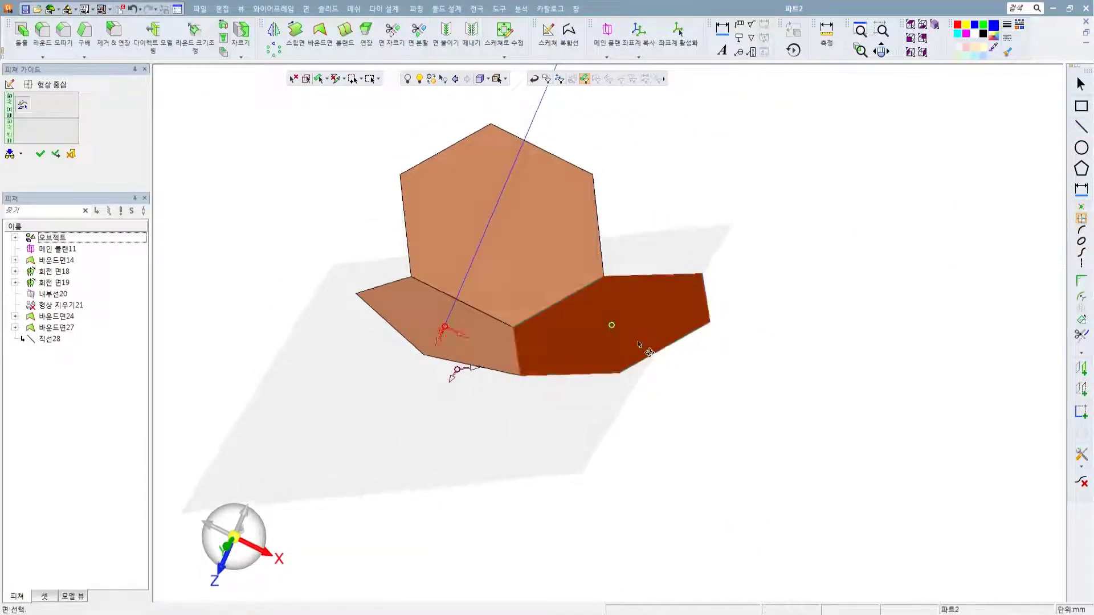
{"action": "left_click", "coordinate": [40, 155]}
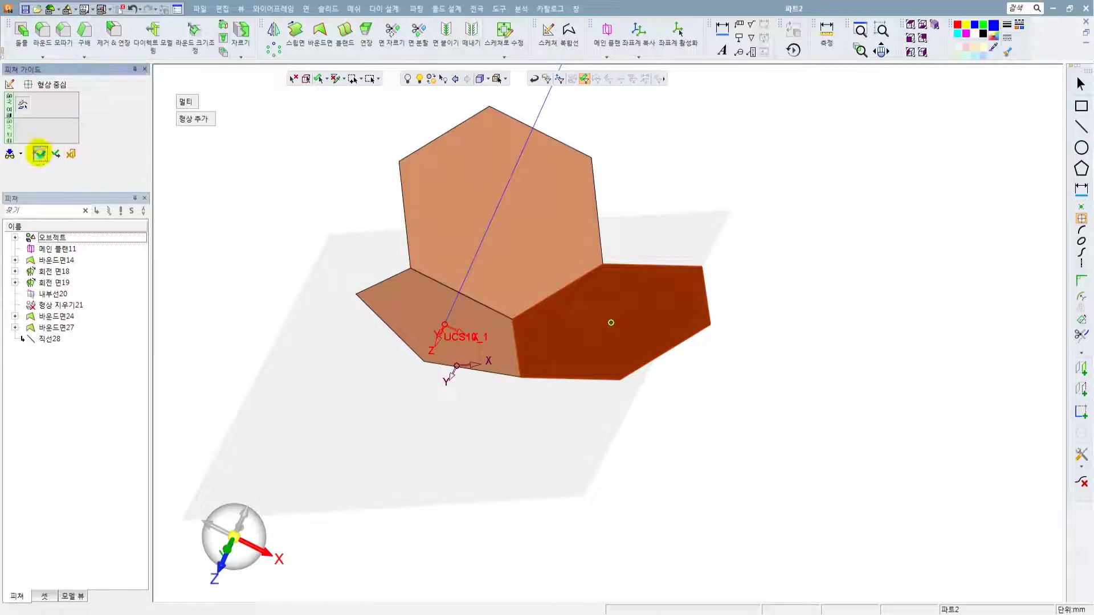
- Finish the sketch and create a 200 mm direction-type line from the second hexagon's centre, perpendicular to the face and pointing inward
{"action": "right_click", "coordinate": [778, 234]}
{"action": "left_click", "coordinate": [800, 240]}
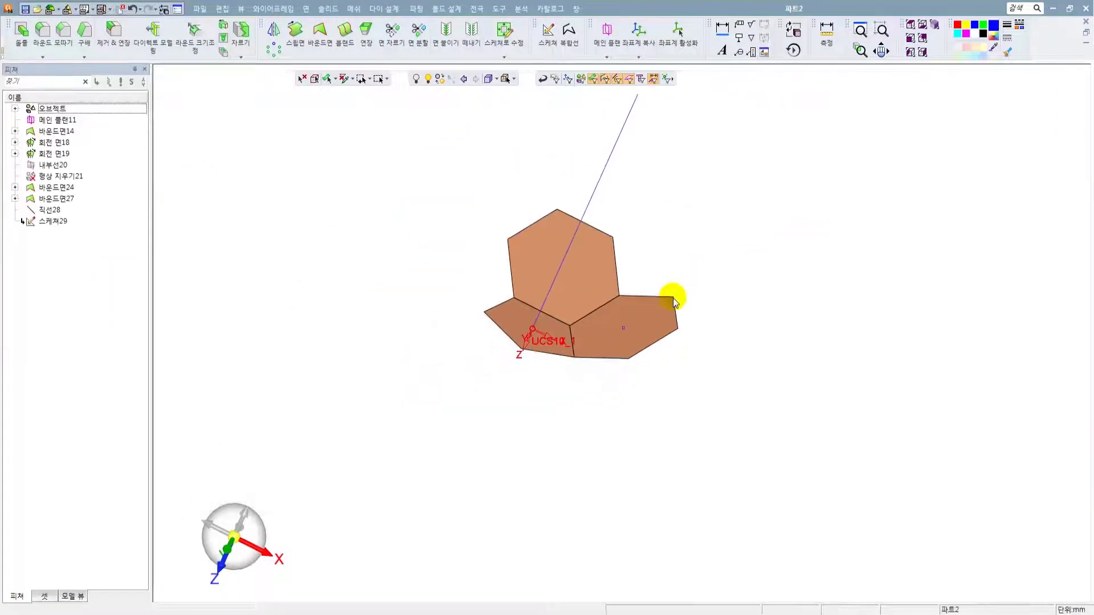
{"action": "left_click", "coordinate": [287, 15]}
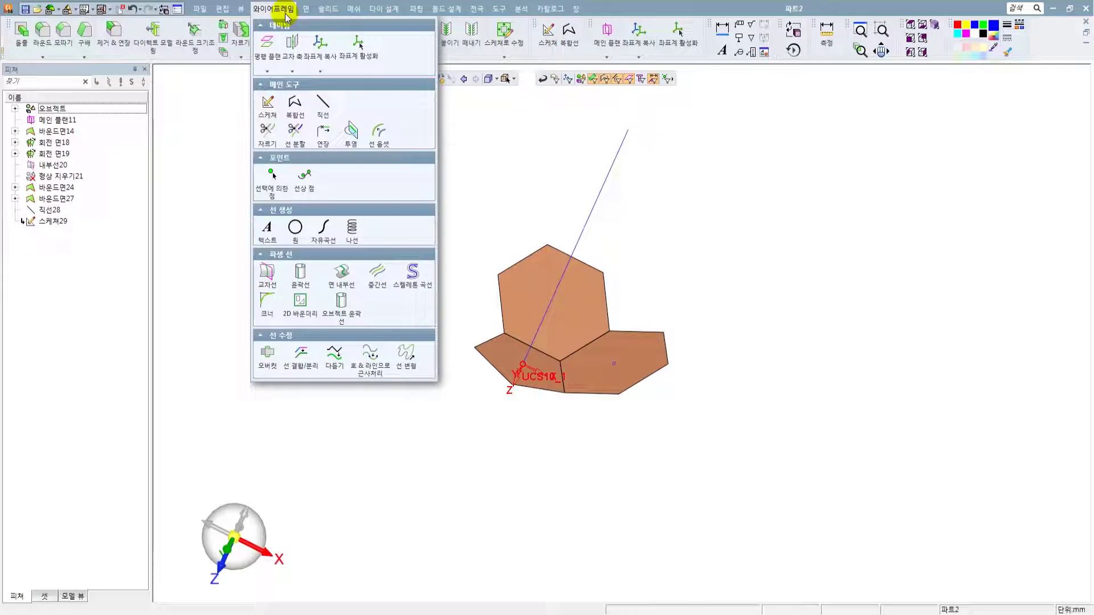
{"action": "left_click", "coordinate": [323, 103]}
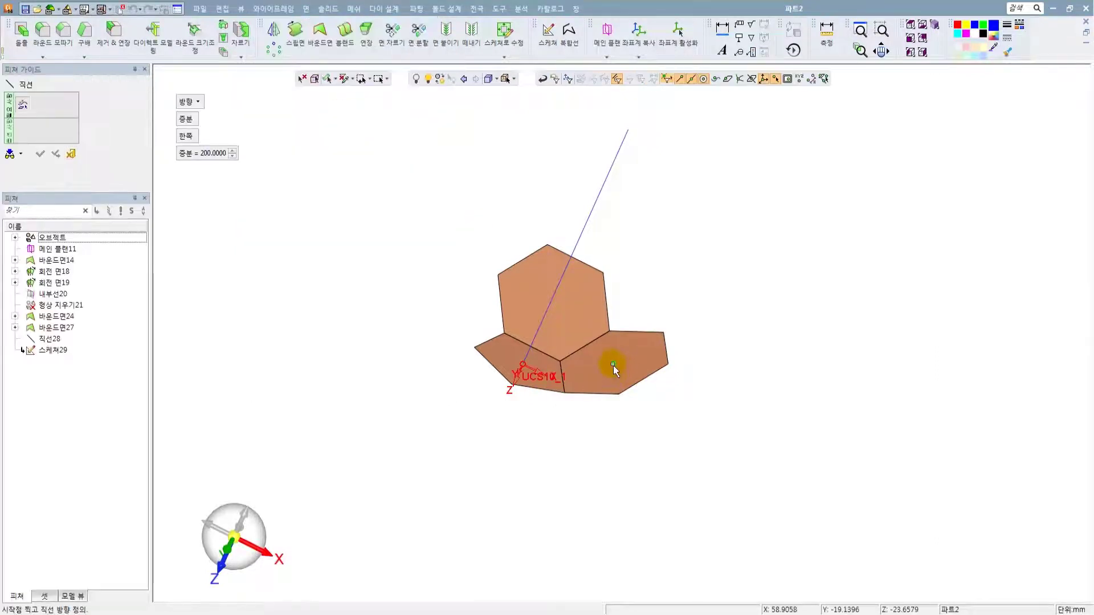
{"action": "left_click", "coordinate": [613, 366]}
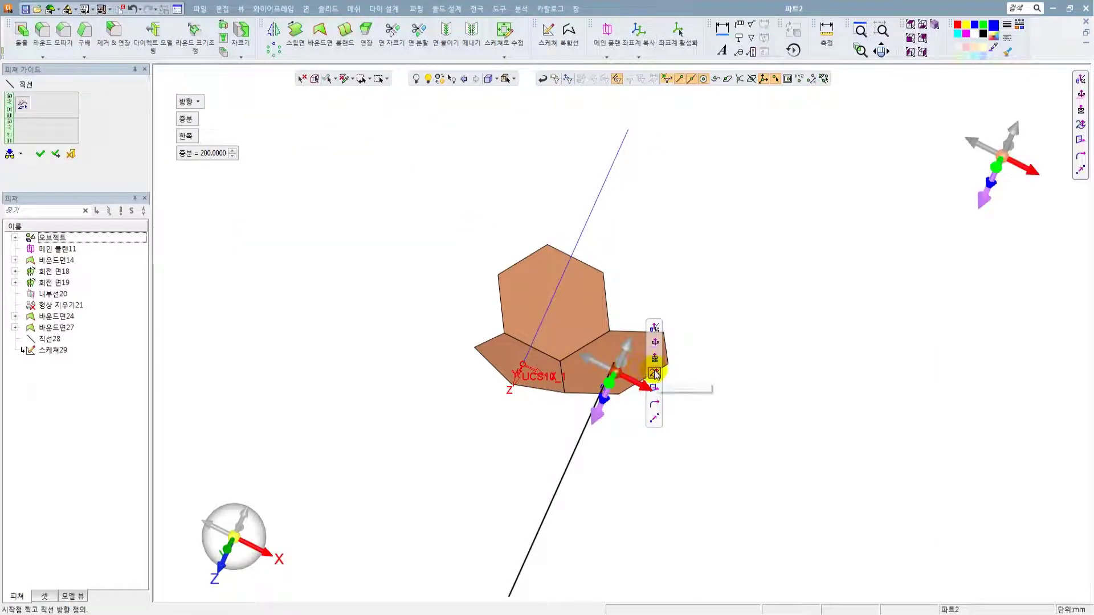
{"action": "left_click", "coordinate": [654, 374]}
{"action": "left_click", "coordinate": [642, 356]}
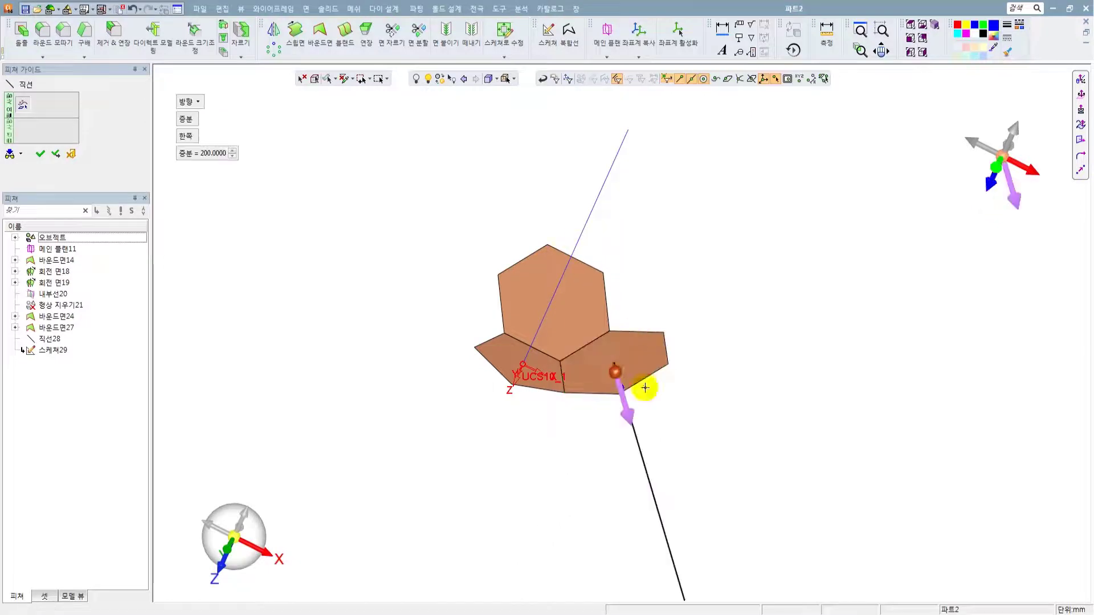
{"action": "left_click", "coordinate": [629, 424]}
{"action": "middle_click_drag", "start_coordinate": [619, 327], "coordinate": [593, 313]}
{"action": "right_click", "coordinate": [698, 295]}
{"action": "left_click", "coordinate": [696, 297]}
- Sketch on the first hexagon face and add a shape-centre point for that face
{"action": "scroll", "coordinate": [657, 327], "scroll_direction": "down", "scroll_amount": 2}
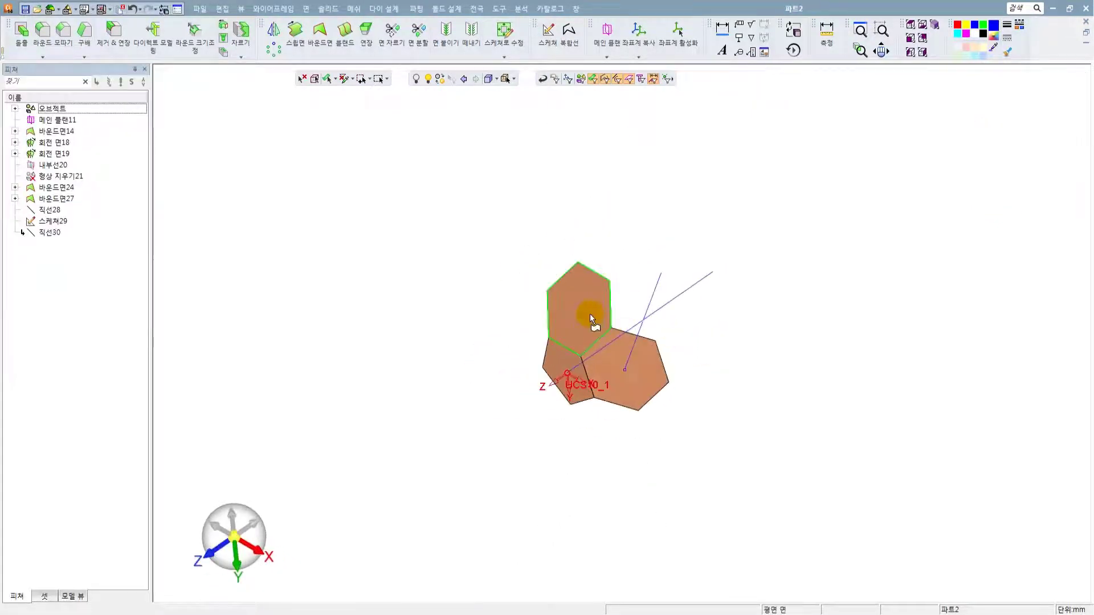
{"action": "right_click", "coordinate": [522, 239]}
{"action": "left_click", "coordinate": [542, 244]}
{"action": "left_click", "coordinate": [574, 306]}
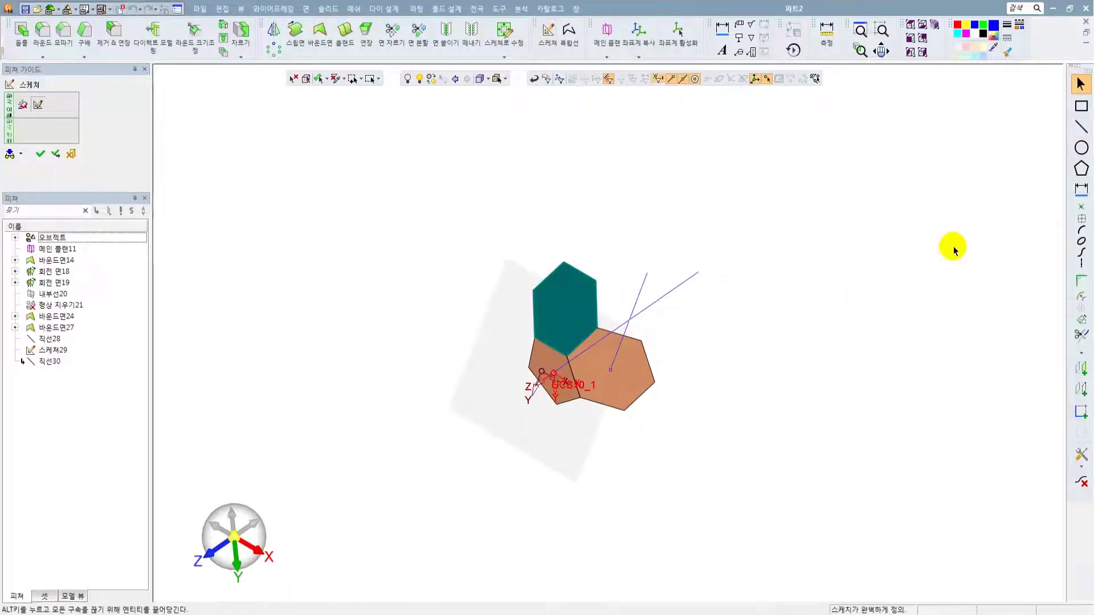
{"action": "left_click", "coordinate": [1082, 218]}
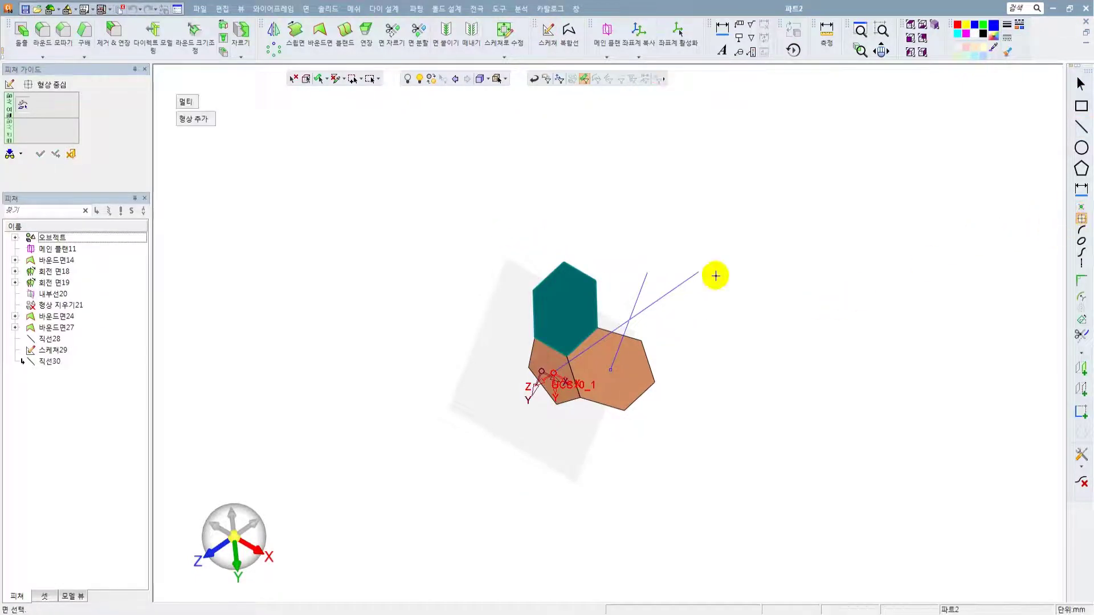
{"action": "left_click", "coordinate": [51, 154]}
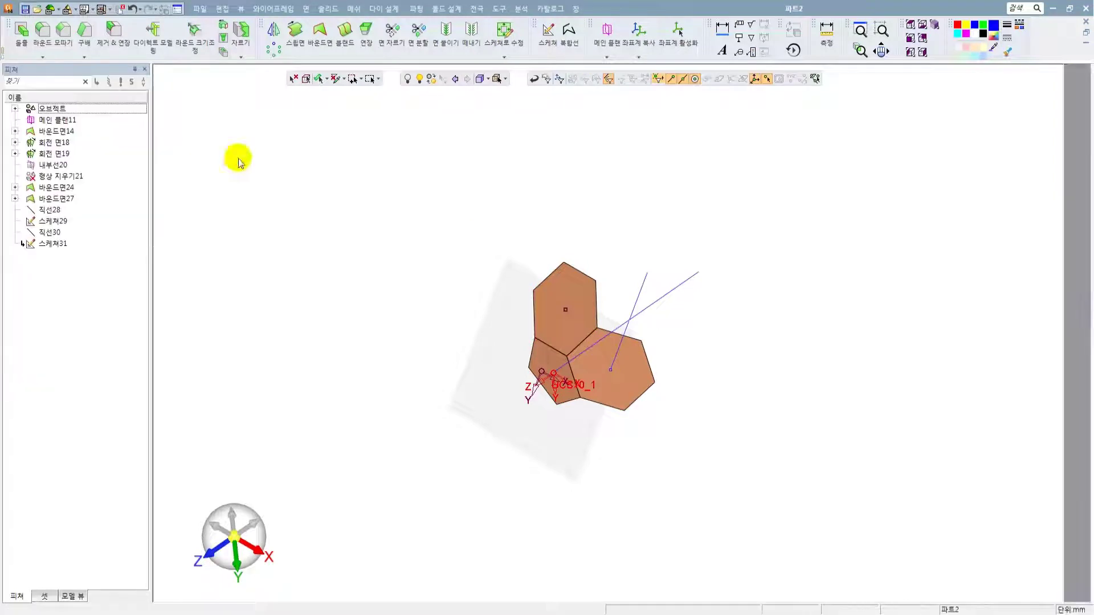
- Create a 200 mm direction-type line from the first hexagon's centre, perpendicular to the face and pointing inward
{"action": "left_click", "coordinate": [273, 9]}
{"action": "left_click", "coordinate": [325, 103]}
{"action": "scroll", "coordinate": [570, 307], "scroll_direction": "up", "scroll_amount": 3}
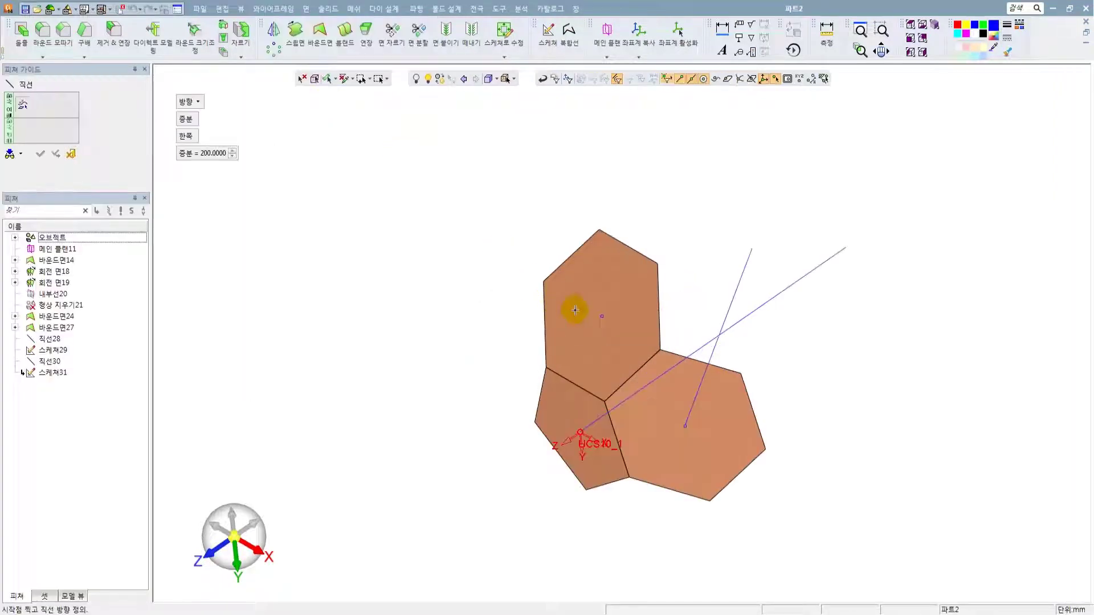
{"action": "left_click", "coordinate": [602, 317]}
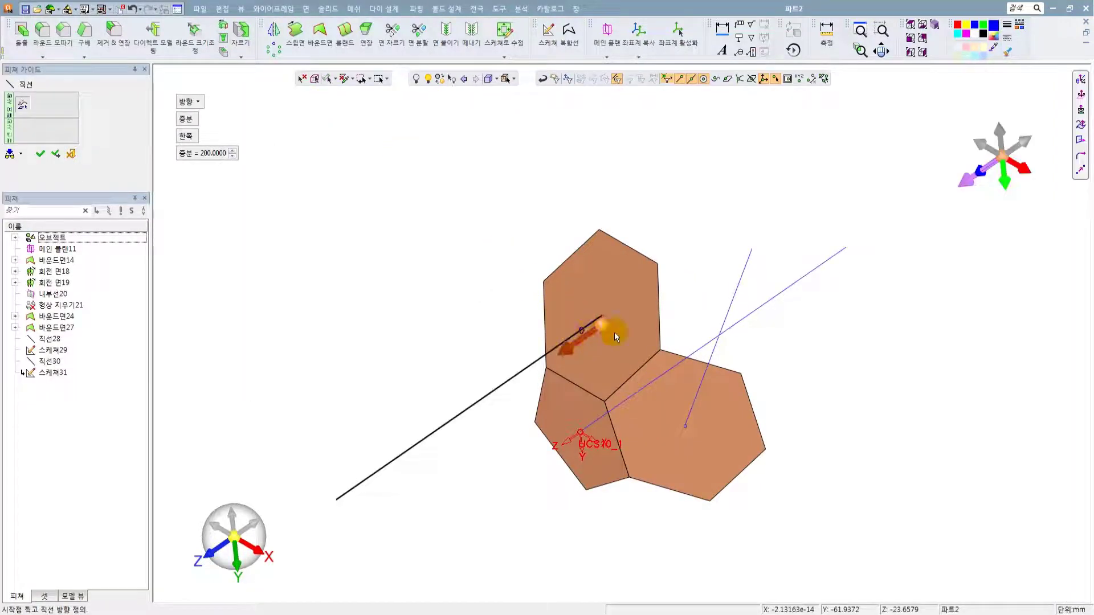
{"action": "left_click", "coordinate": [607, 323]}
{"action": "left_click", "coordinate": [640, 327]}
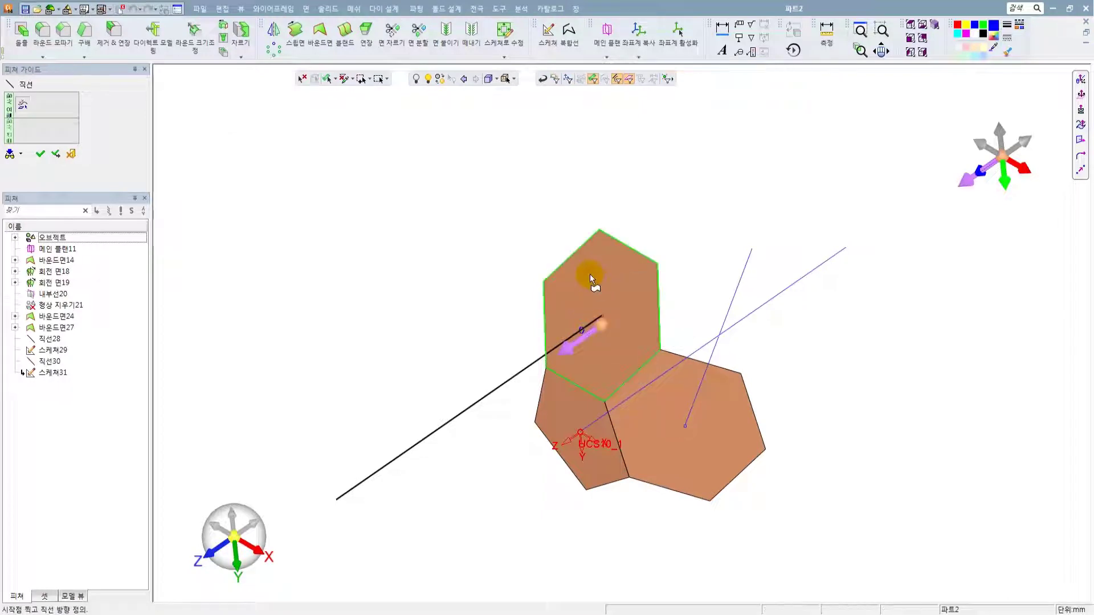
{"action": "left_click", "coordinate": [590, 278]}
{"action": "left_click", "coordinate": [585, 322]}
{"action": "middle_click_drag", "start_coordinate": [763, 322], "coordinate": [835, 347]}
{"action": "middle_click", "coordinate": [835, 347]}
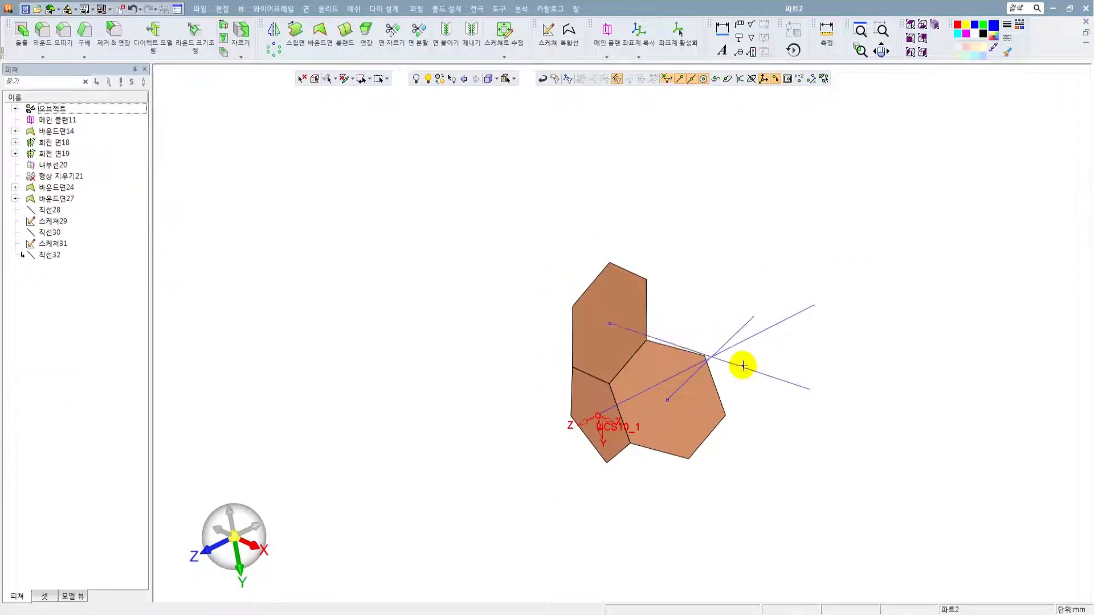
- Trim the two hexagon normal lines to their intersection using the Corner command with its type set to corner
{"action": "scroll", "coordinate": [743, 366], "scroll_direction": "up", "scroll_amount": 5}
{"action": "middle_click_drag", "start_coordinate": [741, 366], "coordinate": [700, 315]}
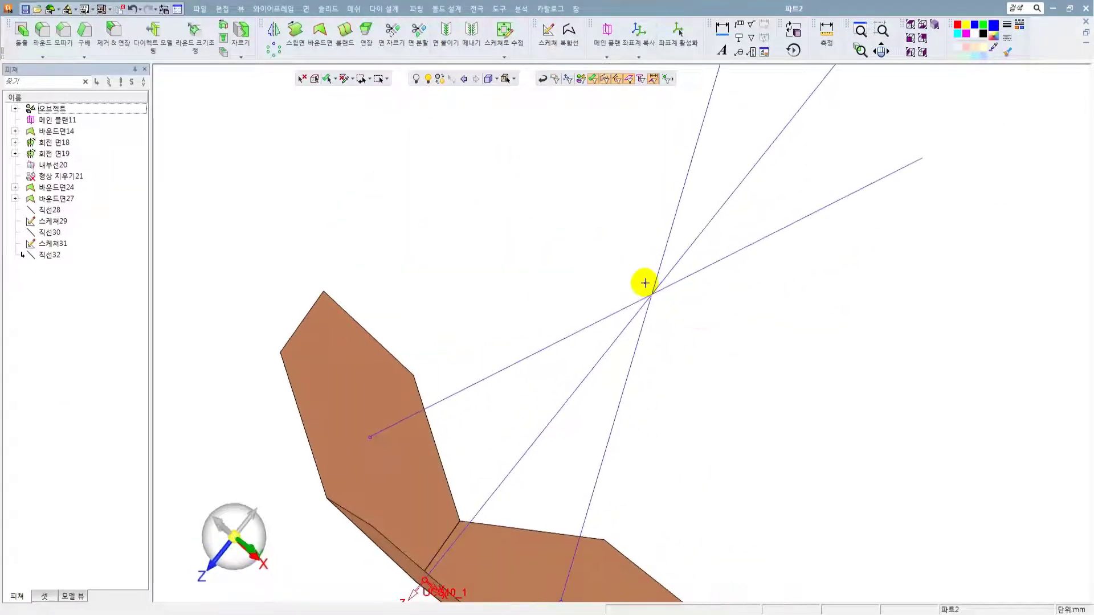
{"action": "left_click", "coordinate": [274, 9]}
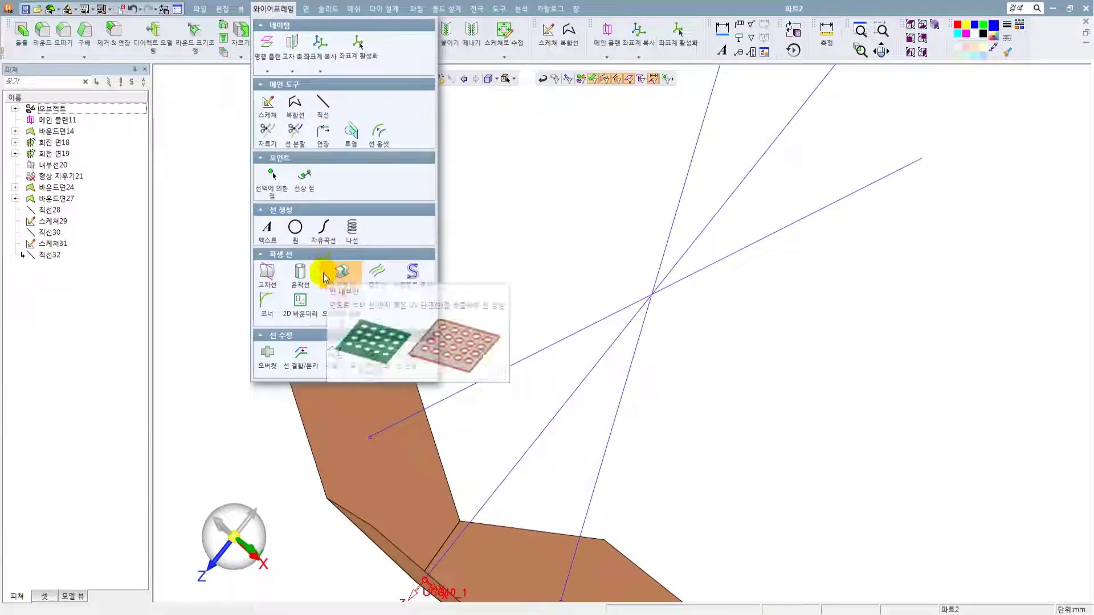
{"action": "left_click", "coordinate": [267, 301]}
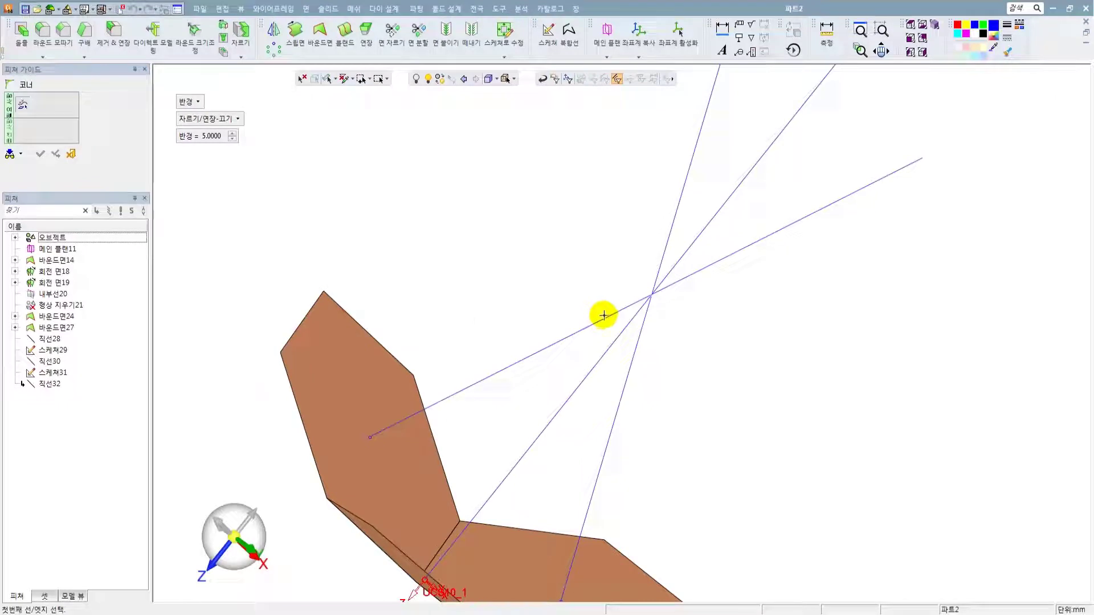
{"action": "left_click", "coordinate": [190, 102]}
{"action": "left_click", "coordinate": [206, 111]}
{"action": "left_click", "coordinate": [608, 320]}
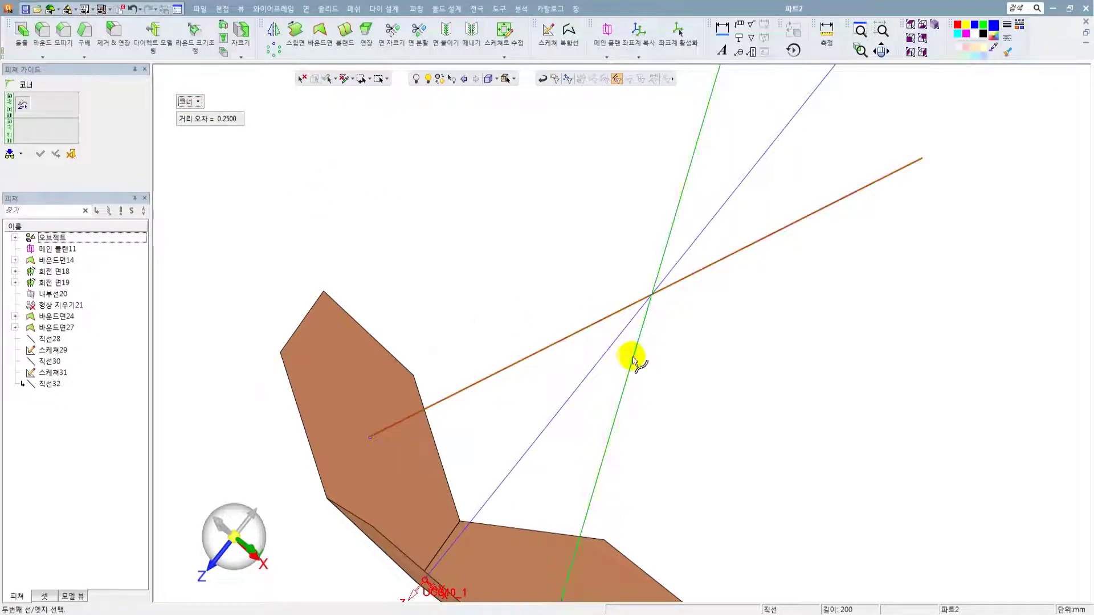
{"action": "left_click", "coordinate": [634, 362]}
{"action": "right_click", "coordinate": [700, 331]}
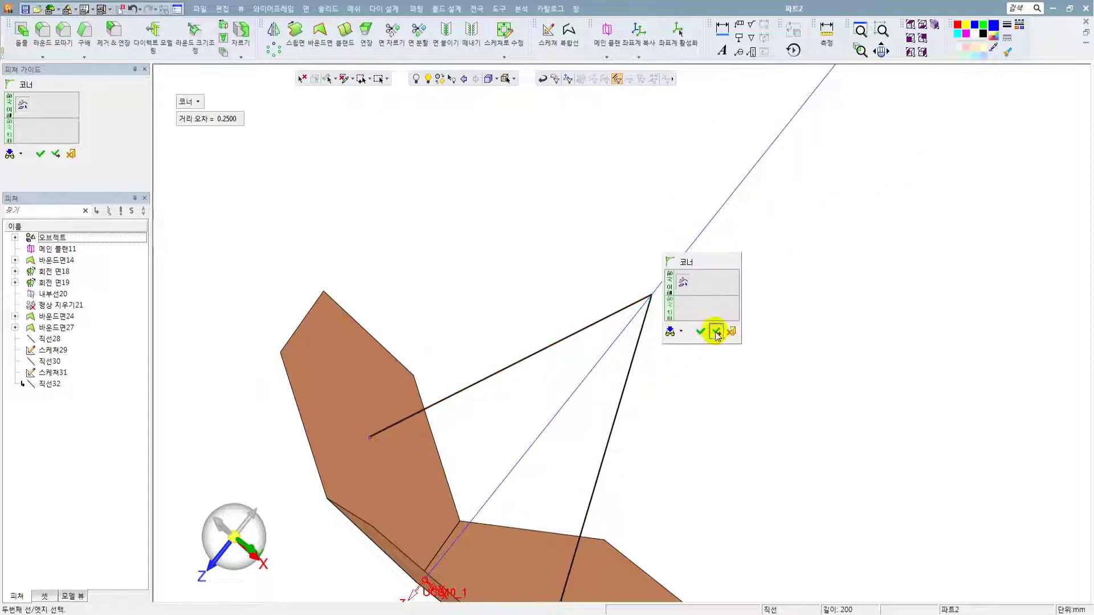
{"action": "left_click", "coordinate": [714, 332]}
- Trim the pentagon's normal line to its intersection with the second hexagon's normal line and leave the Corner command
{"action": "left_click", "coordinate": [622, 336]}
{"action": "left_click", "coordinate": [638, 338]}
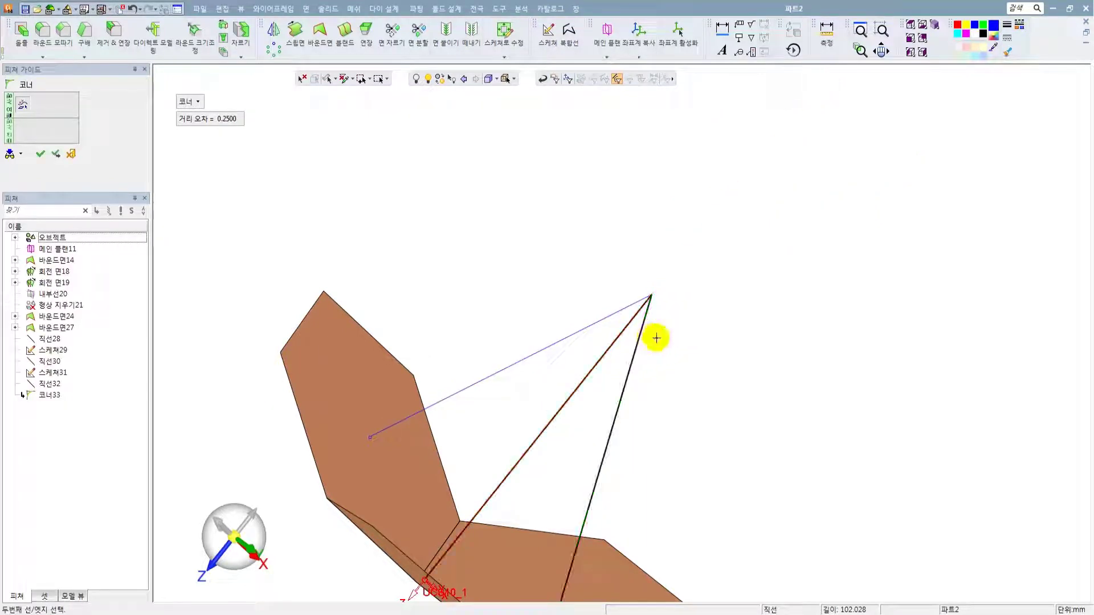
{"action": "right_click", "coordinate": [733, 322]}
{"action": "left_click", "coordinate": [747, 323]}
- Colour the pentagon's normal line red and set its line thickness to 4 pixels
{"action": "scroll", "coordinate": [652, 366], "scroll_direction": "down", "scroll_amount": 3}
{"action": "middle_click_drag", "start_coordinate": [574, 425], "coordinate": [605, 448]}
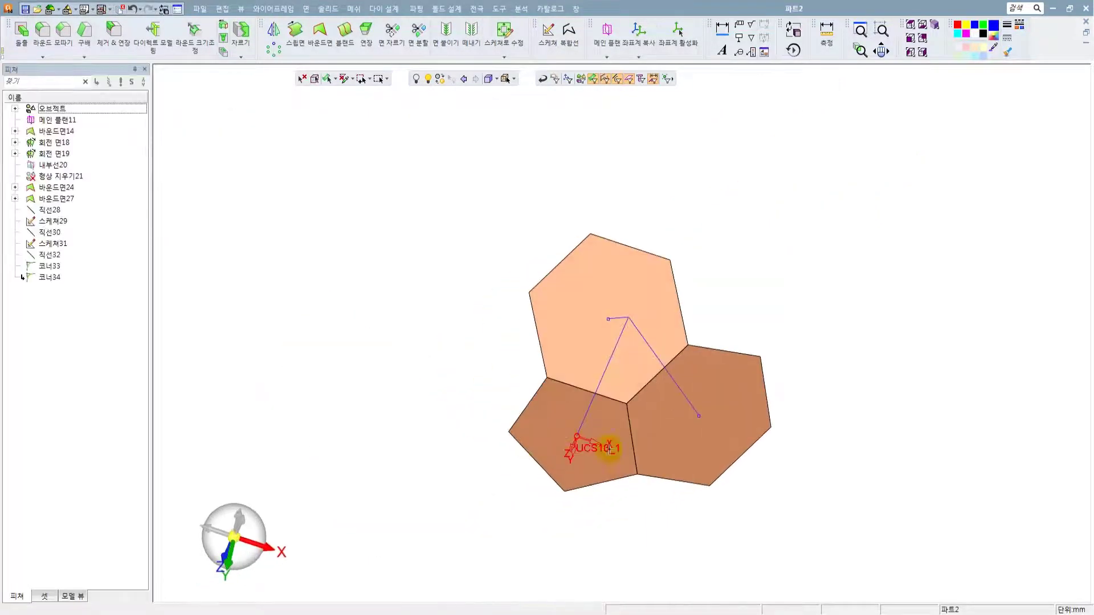
{"action": "middle_click_drag", "start_coordinate": [677, 431], "coordinate": [593, 415]}
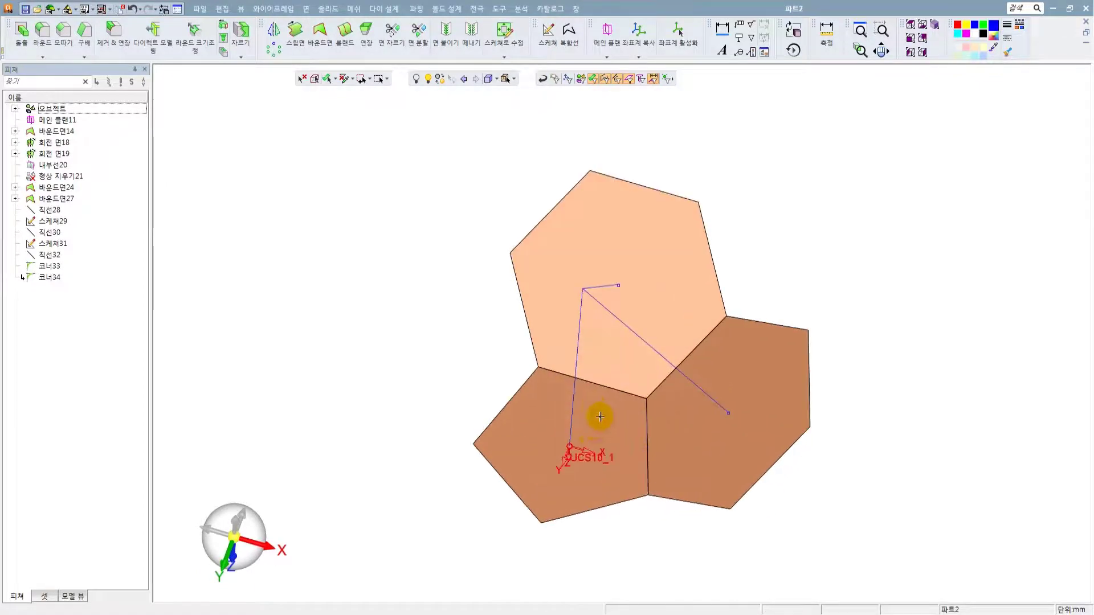
{"action": "left_click", "coordinate": [573, 388]}
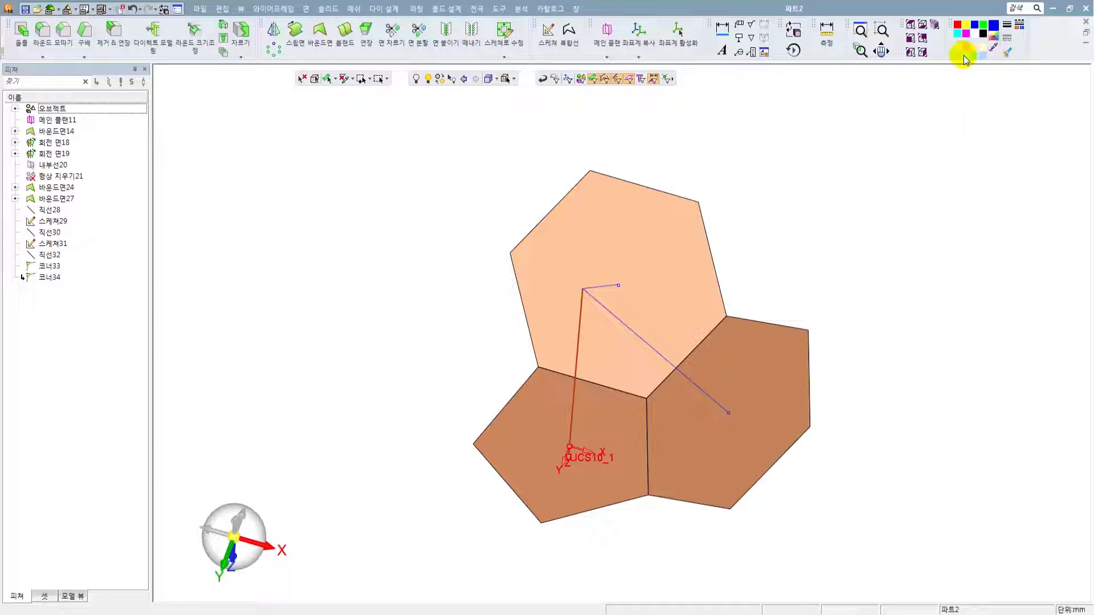
{"action": "left_click", "coordinate": [958, 25]}
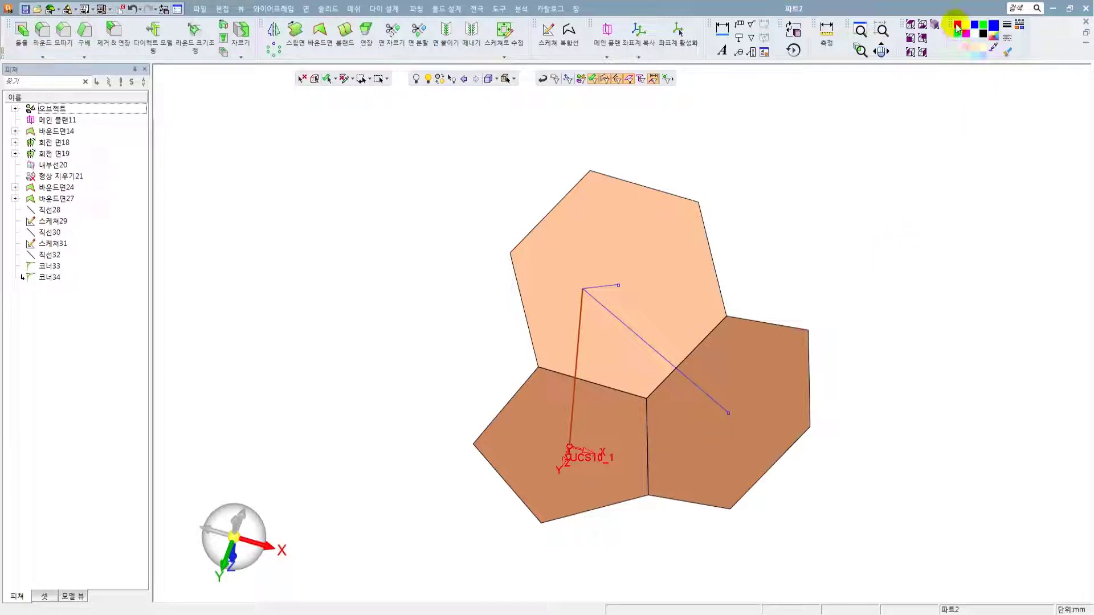
{"action": "left_click", "coordinate": [581, 303]}
{"action": "left_click", "coordinate": [1008, 26]}
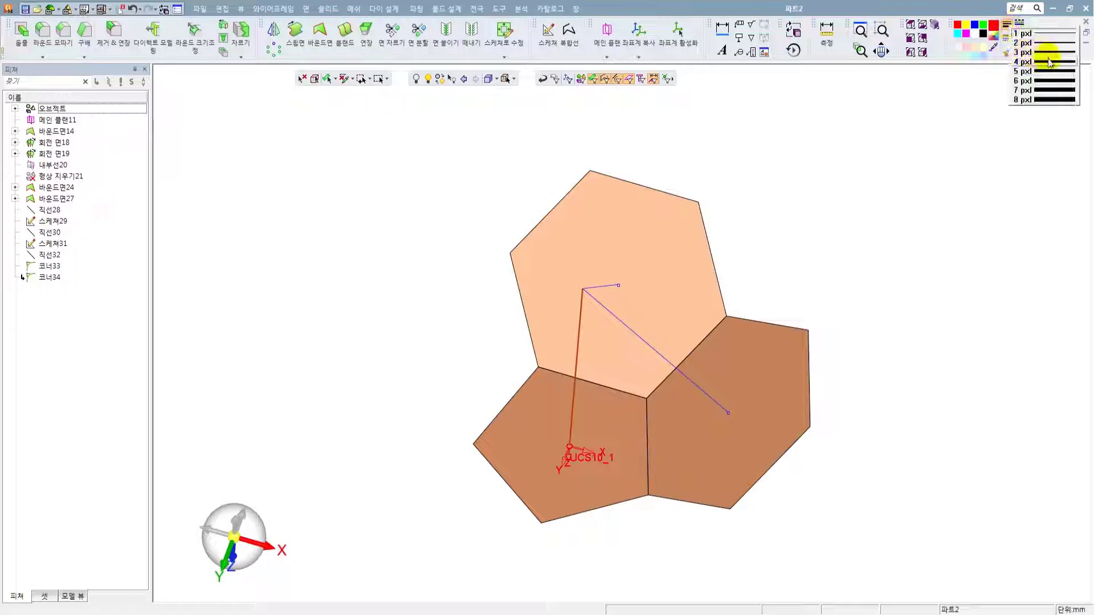
{"action": "left_click", "coordinate": [1050, 61]}
- Examine the red axis line and its position relative to the pentagon and hexagon faces from several angles
{"action": "scroll", "coordinate": [822, 316], "scroll_direction": "down", "scroll_amount": 2}
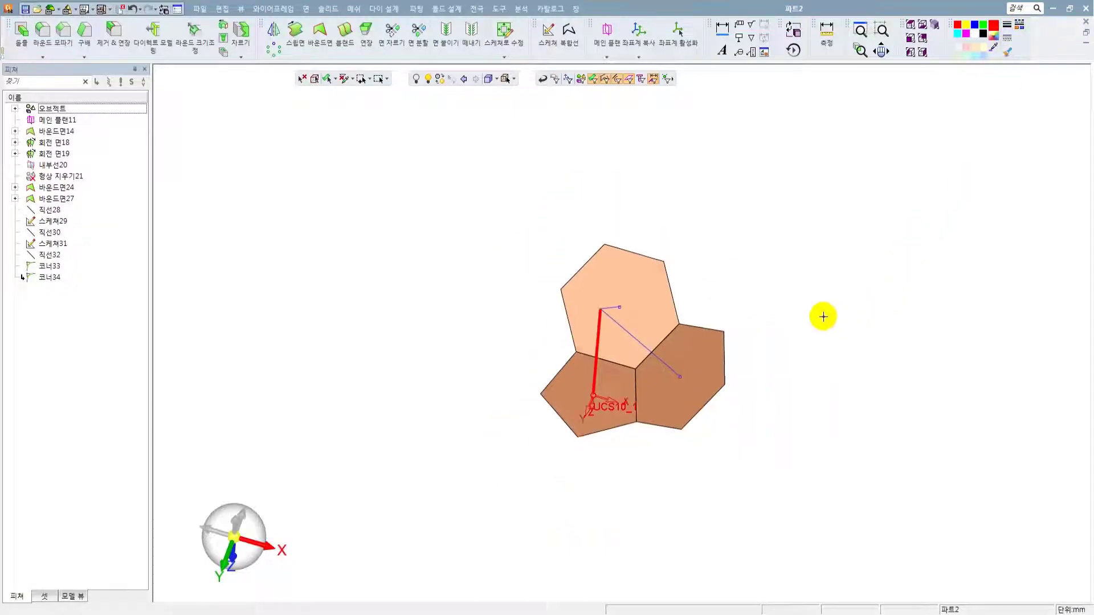
{"action": "middle_click_drag", "start_coordinate": [784, 315], "coordinate": [726, 310]}
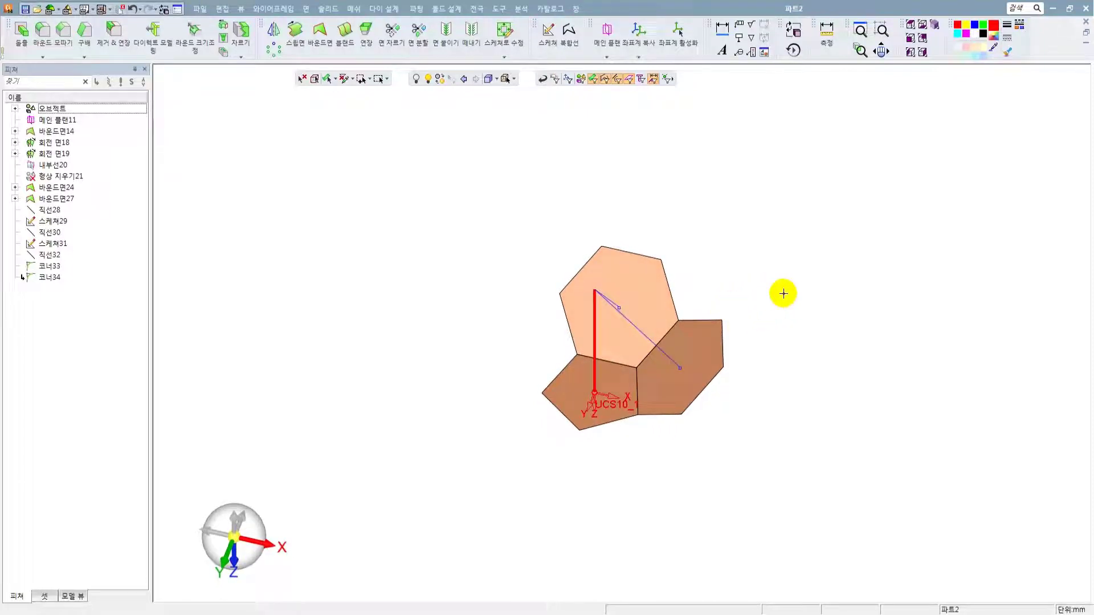
{"action": "scroll", "coordinate": [672, 283], "scroll_direction": "up", "scroll_amount": 3}
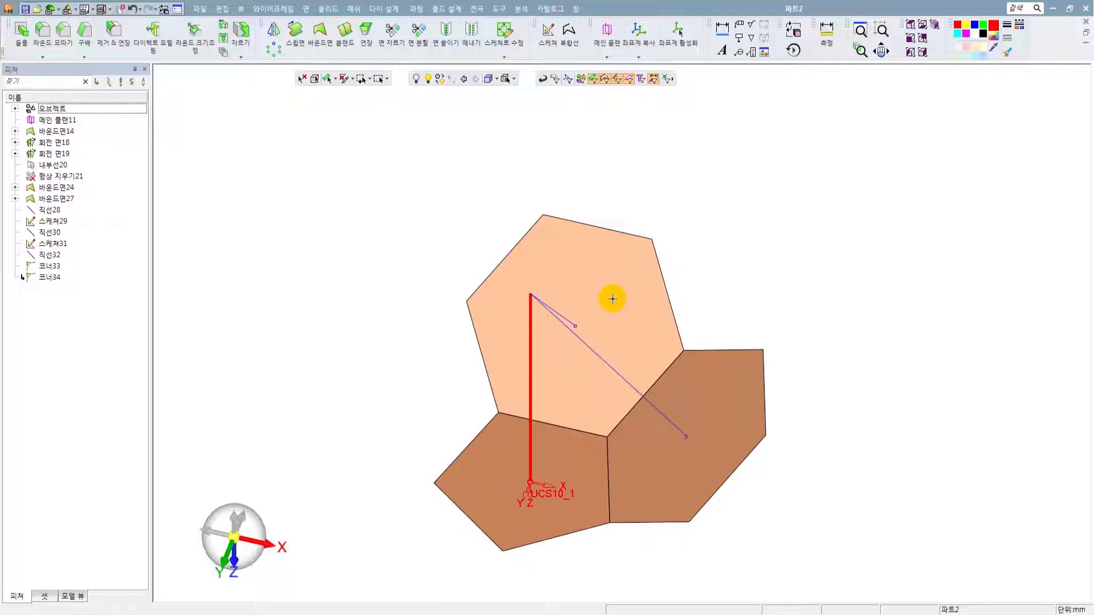
{"action": "middle_click_drag", "start_coordinate": [616, 274], "coordinate": [606, 278]}
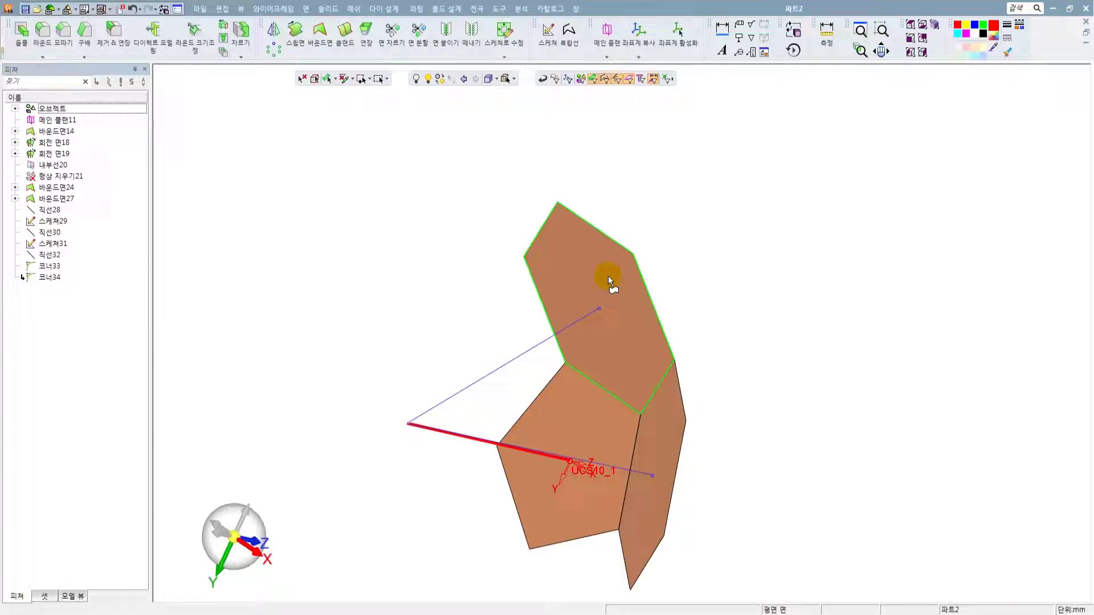
{"action": "left_click", "coordinate": [612, 267]}
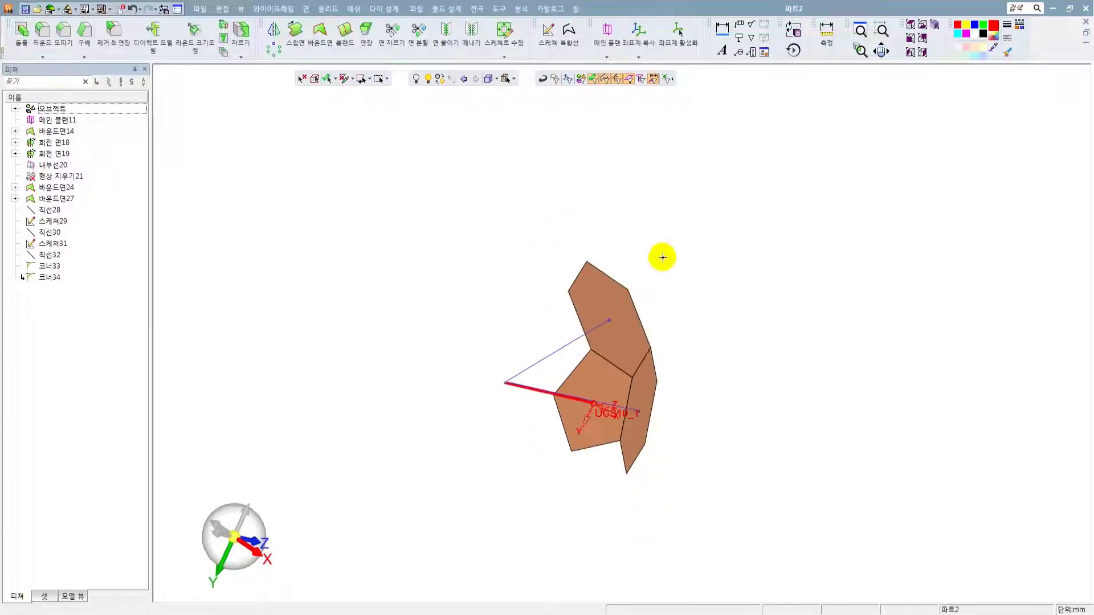
{"action": "middle_click_drag", "start_coordinate": [618, 311], "coordinate": [573, 356]}
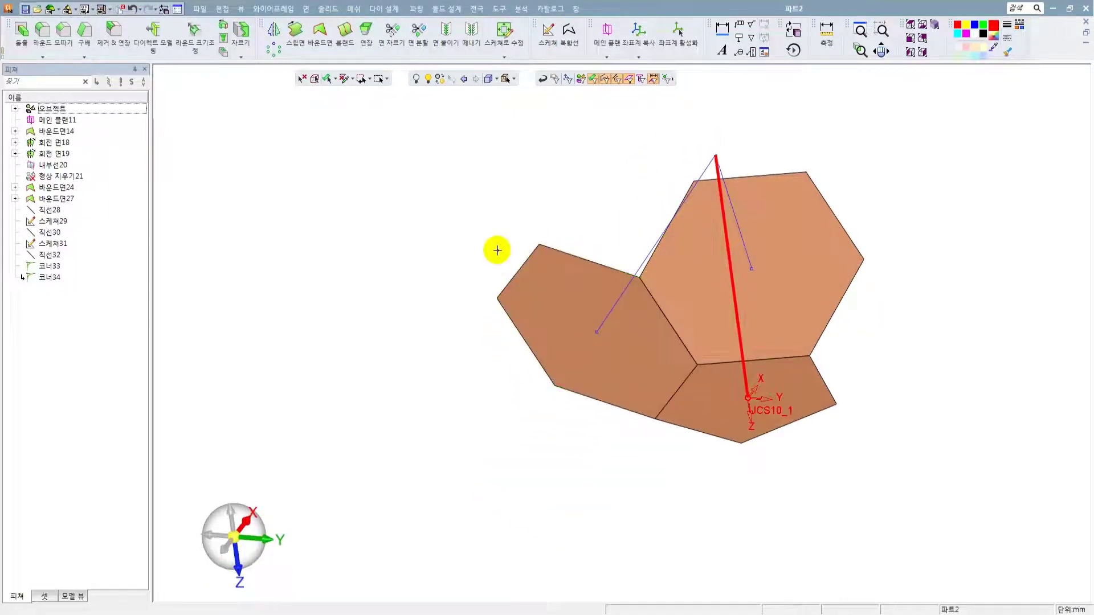
{"action": "left_click", "coordinate": [567, 348]}
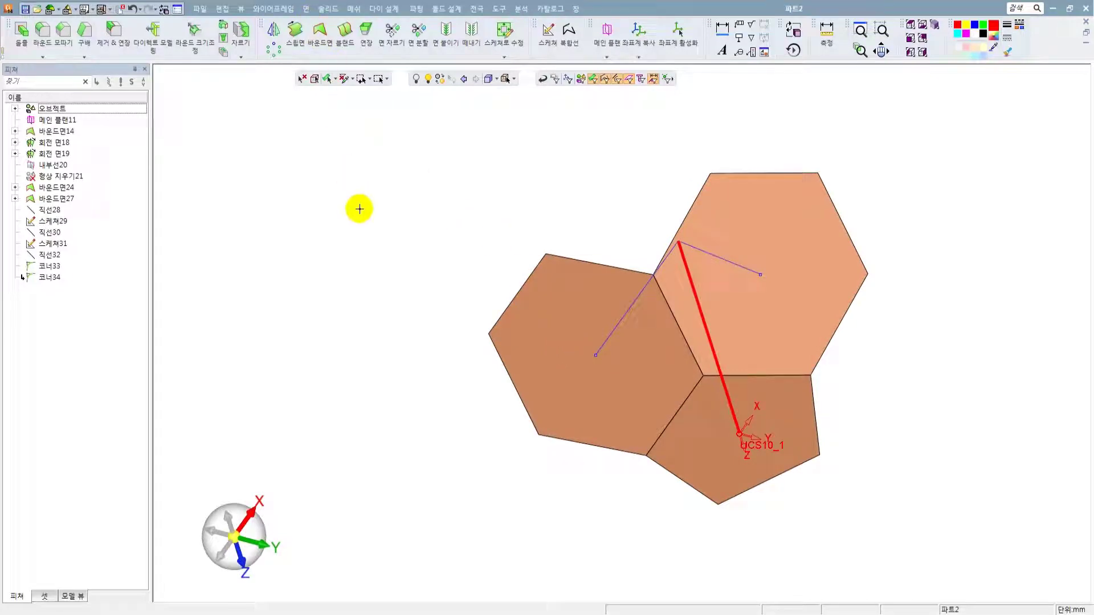
- Draw a two-point line from the darker hexagon's outermost vertex to the intersection of the normal lines
{"action": "left_click", "coordinate": [273, 9]}
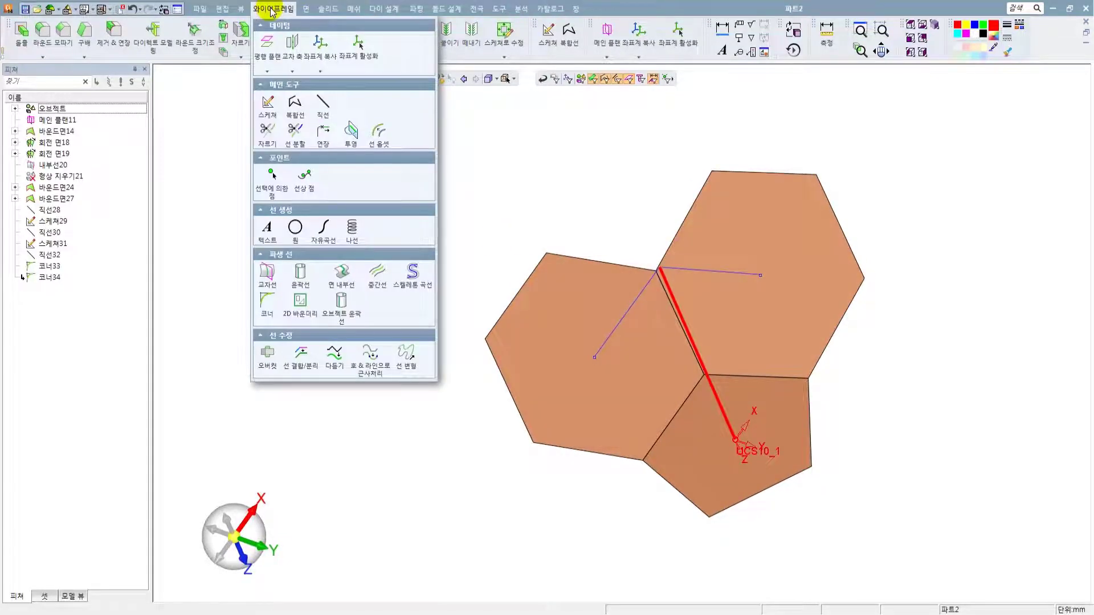
{"action": "left_click", "coordinate": [323, 102]}
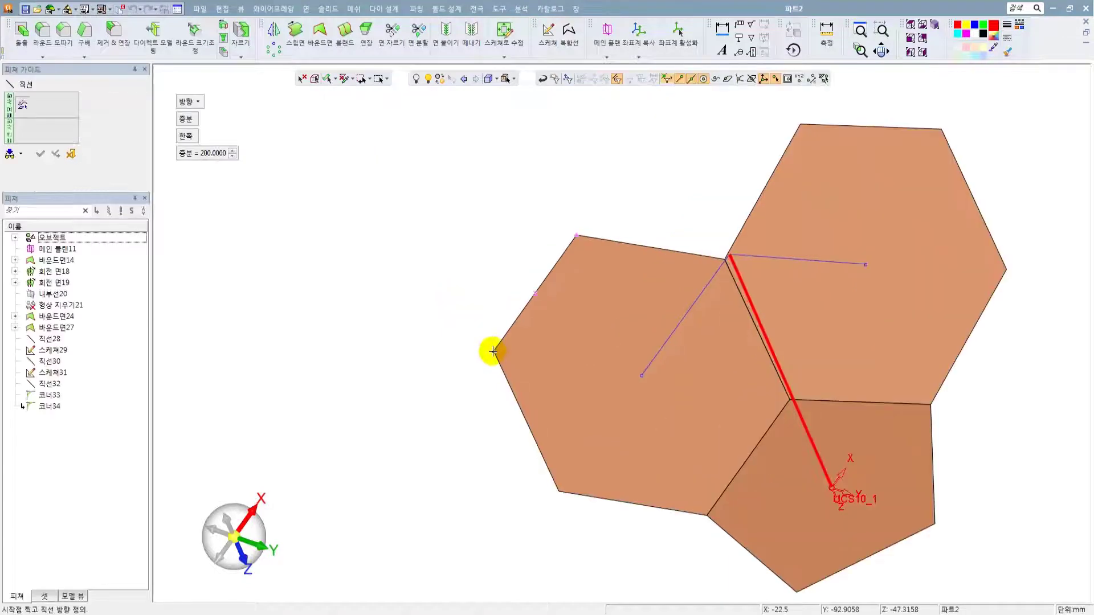
{"action": "left_click", "coordinate": [493, 352]}
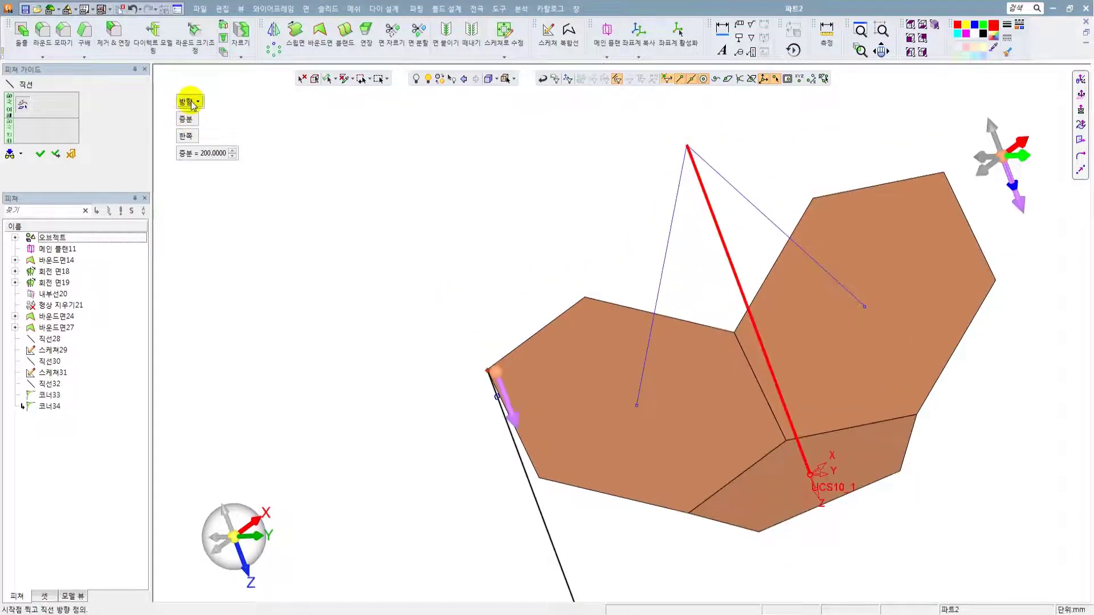
{"action": "left_click", "coordinate": [193, 105]}
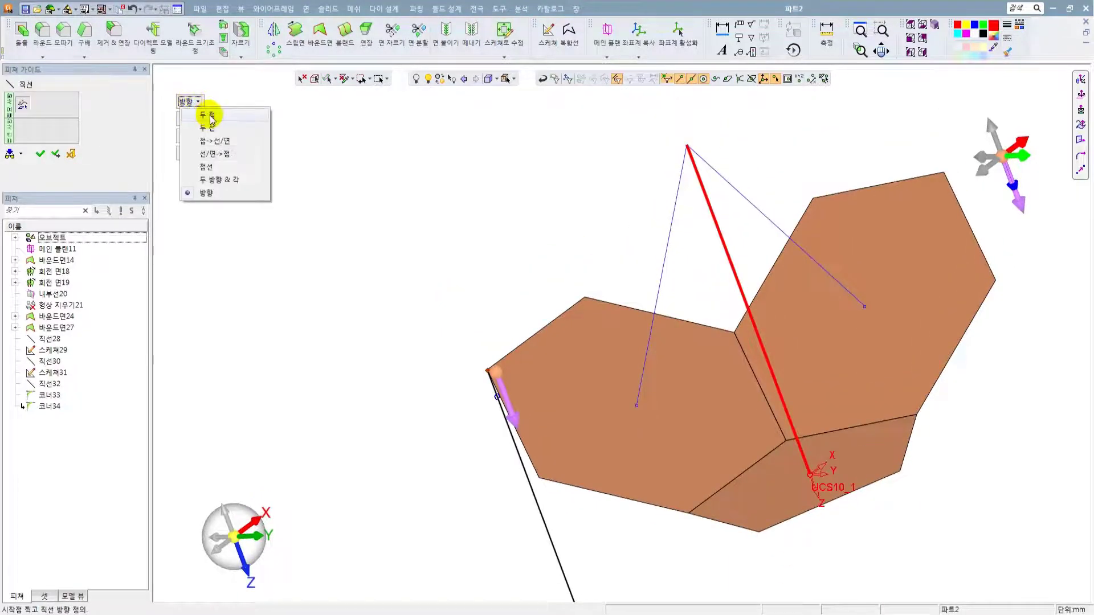
{"action": "left_click", "coordinate": [210, 116]}
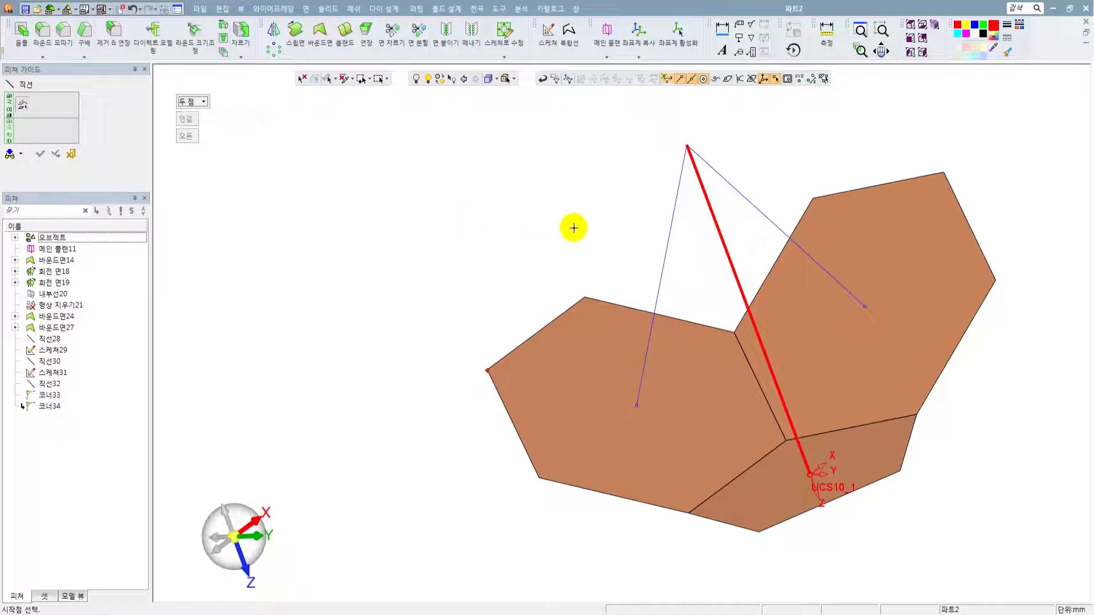
{"action": "left_click", "coordinate": [688, 148]}
{"action": "left_click", "coordinate": [604, 168]}
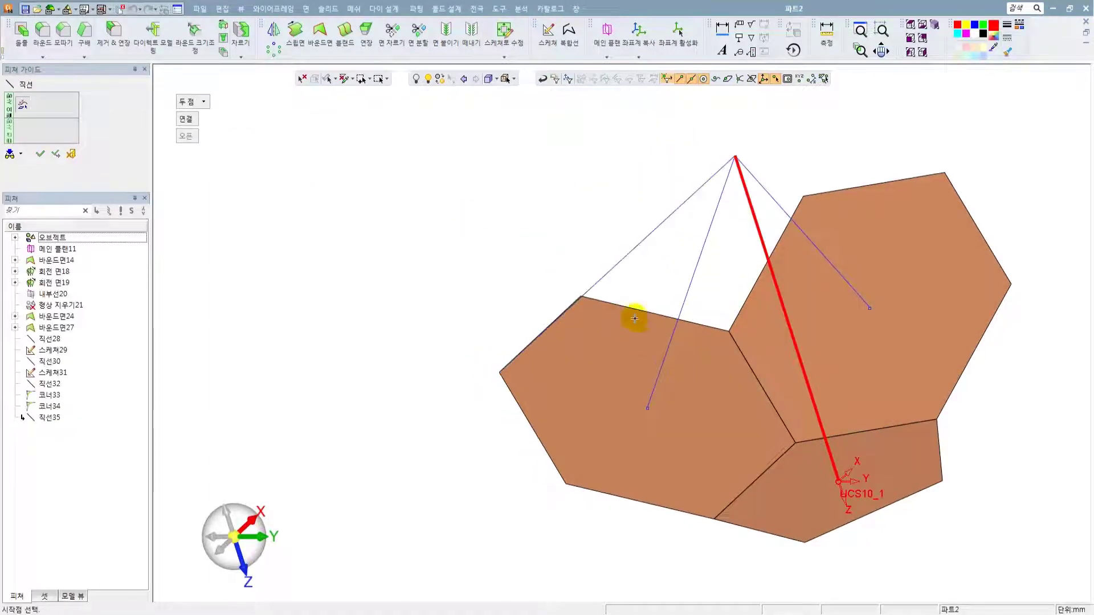
- Draw a second line from the hexagon's adjacent outer vertex to the ball's centre and leave the Line command
{"action": "middle_click_drag", "start_coordinate": [635, 317], "coordinate": [569, 405]}
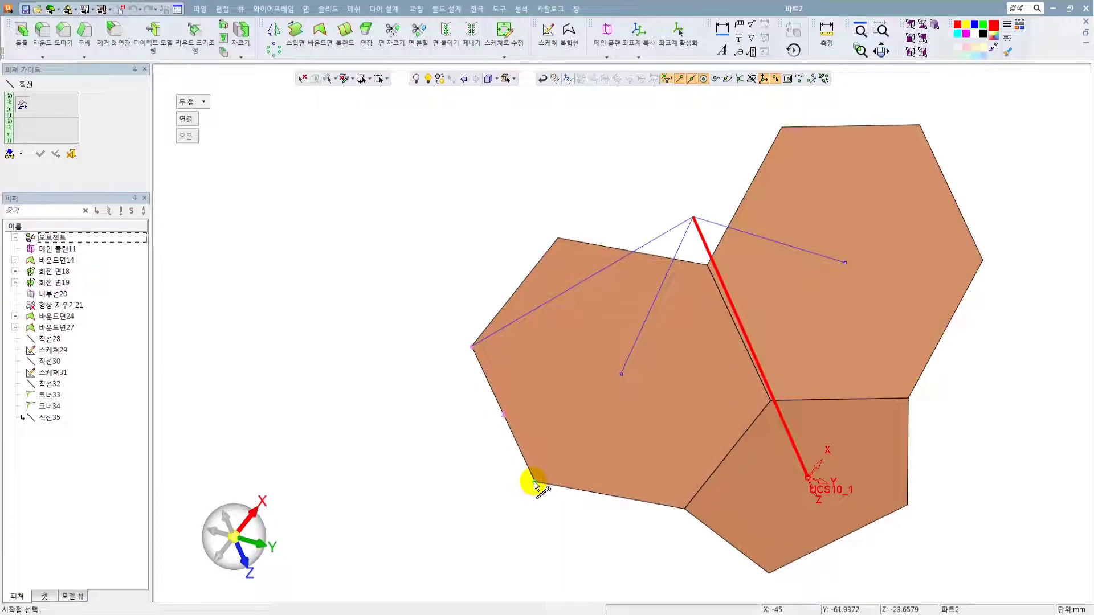
{"action": "left_click", "coordinate": [535, 485]}
{"action": "left_click", "coordinate": [692, 219]}
{"action": "left_click", "coordinate": [574, 188]}
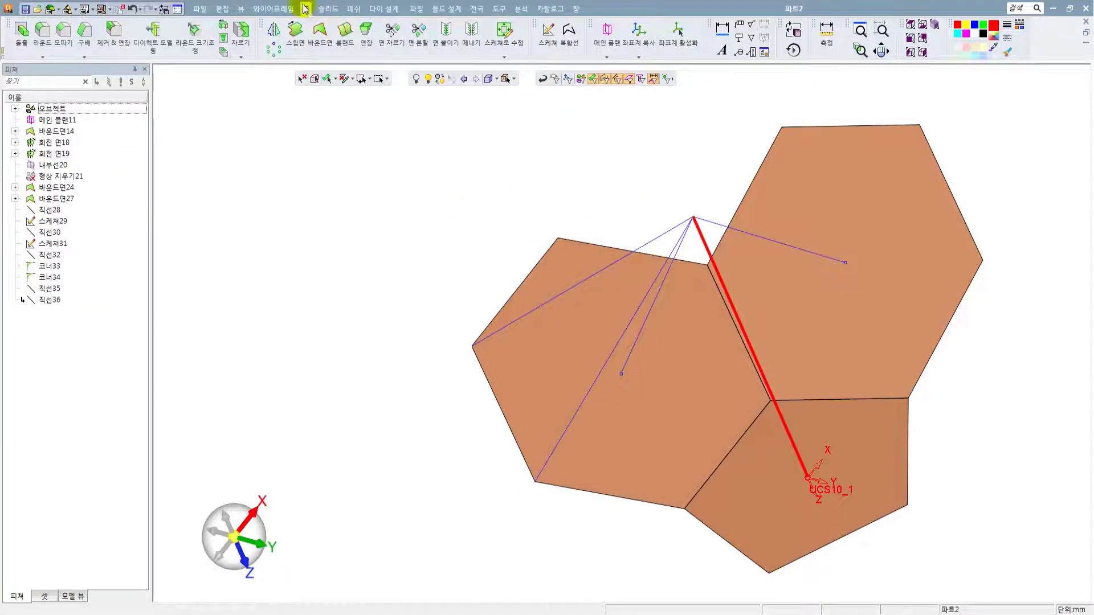
- Create a closed composite curve from the two vertex-to-centre lines and the hexagon edge between them
{"action": "left_click", "coordinate": [279, 8]}
{"action": "left_click", "coordinate": [296, 105]}
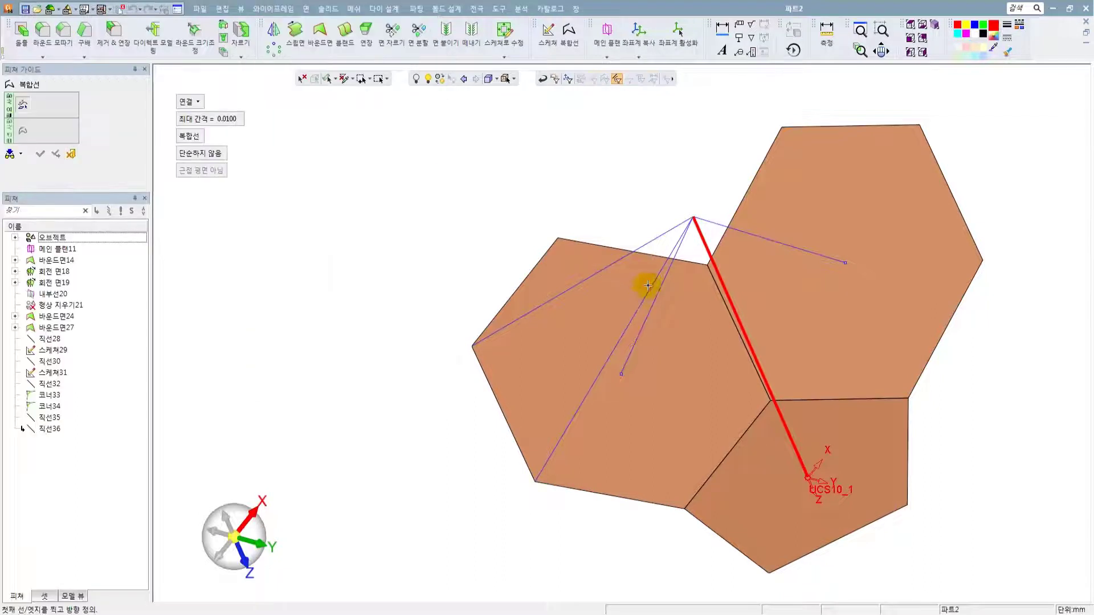
{"action": "left_click", "coordinate": [651, 242]}
{"action": "left_click", "coordinate": [607, 365]}
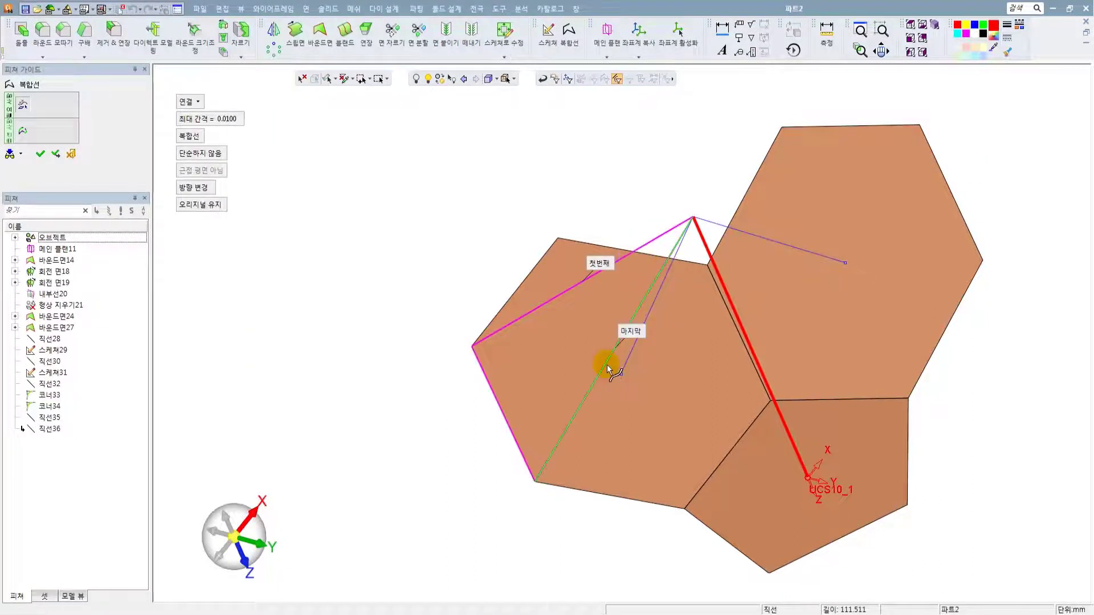
{"action": "middle_click", "coordinate": [550, 203]}
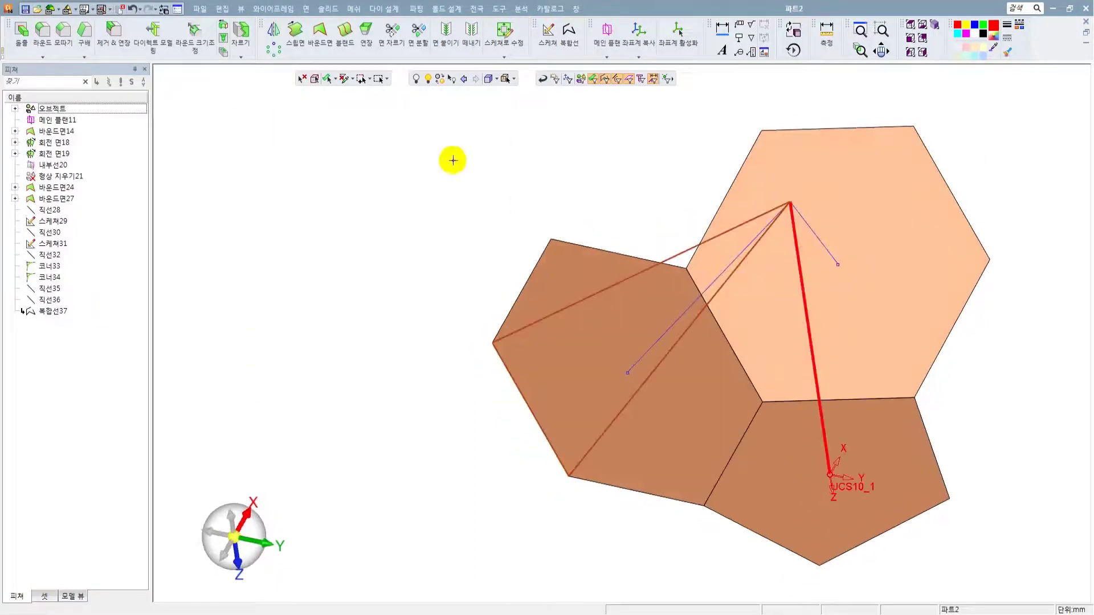
- Create a bounded face from the closed triangular composite curve
{"action": "left_click", "coordinate": [306, 9]}
{"action": "left_click", "coordinate": [341, 43]}
{"action": "middle_click", "coordinate": [576, 174]}
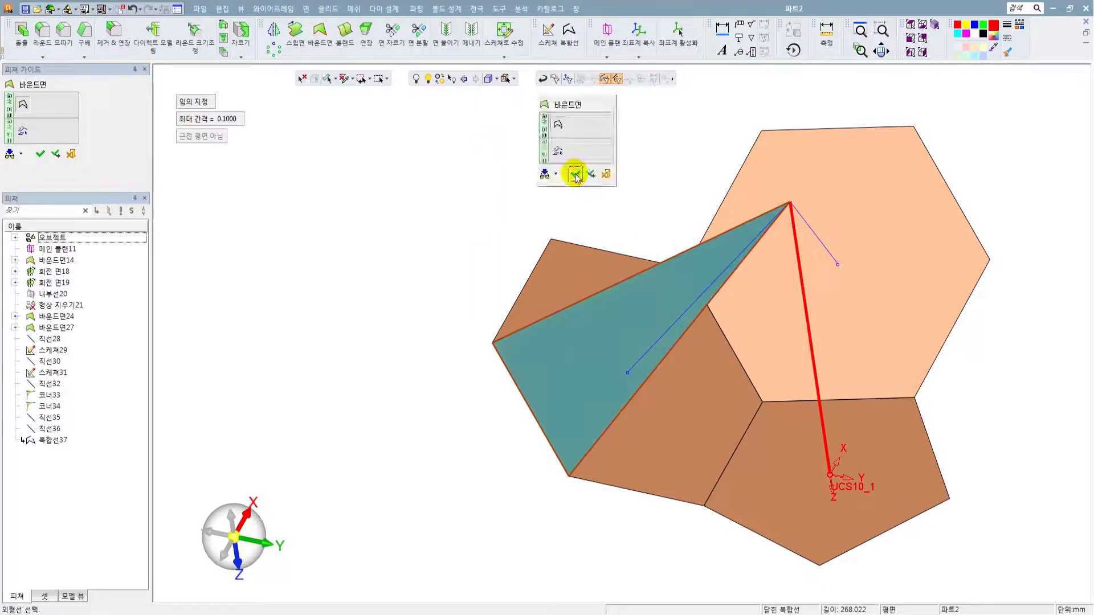
{"action": "middle_click", "coordinate": [576, 174]}
- Circular-pattern the triangular face around the hexagon's normal line as 6 copies over a full revolution
{"action": "left_click_drag", "start_coordinate": [584, 251], "coordinate": [597, 354], "text": "ctrl"}
{"action": "left_click", "coordinate": [597, 356]}
{"action": "middle_click_drag", "start_coordinate": [588, 369], "coordinate": [538, 411], "text": "ctrl"}
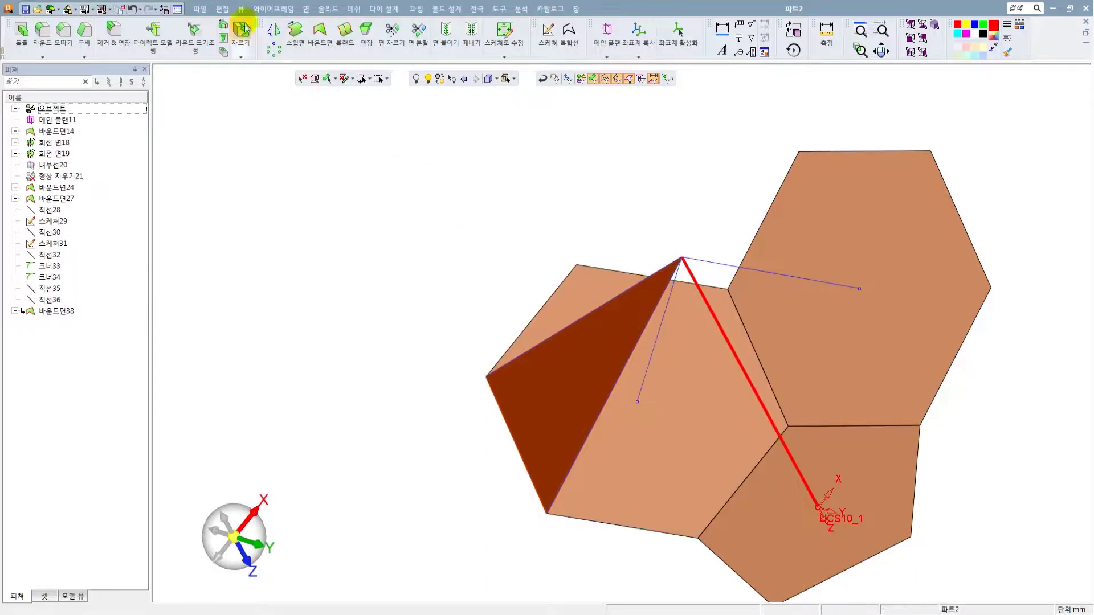
{"action": "left_click", "coordinate": [222, 9]}
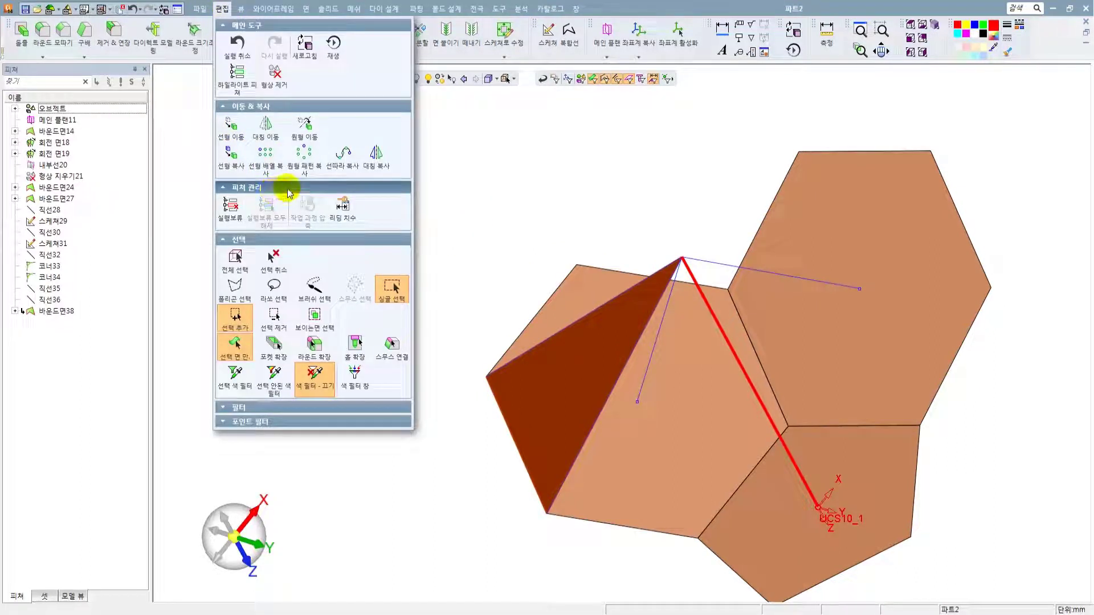
{"action": "left_click", "coordinate": [304, 153]}
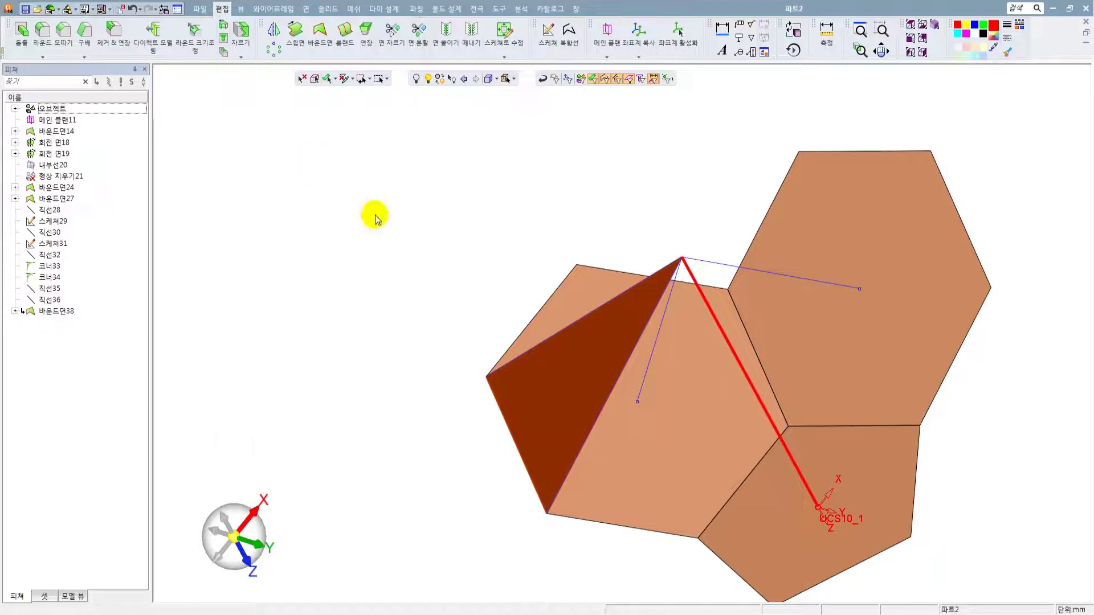
{"action": "middle_click", "coordinate": [457, 319]}
{"action": "left_click_drag", "start_coordinate": [690, 396], "coordinate": [660, 357], "text": "ctrl"}
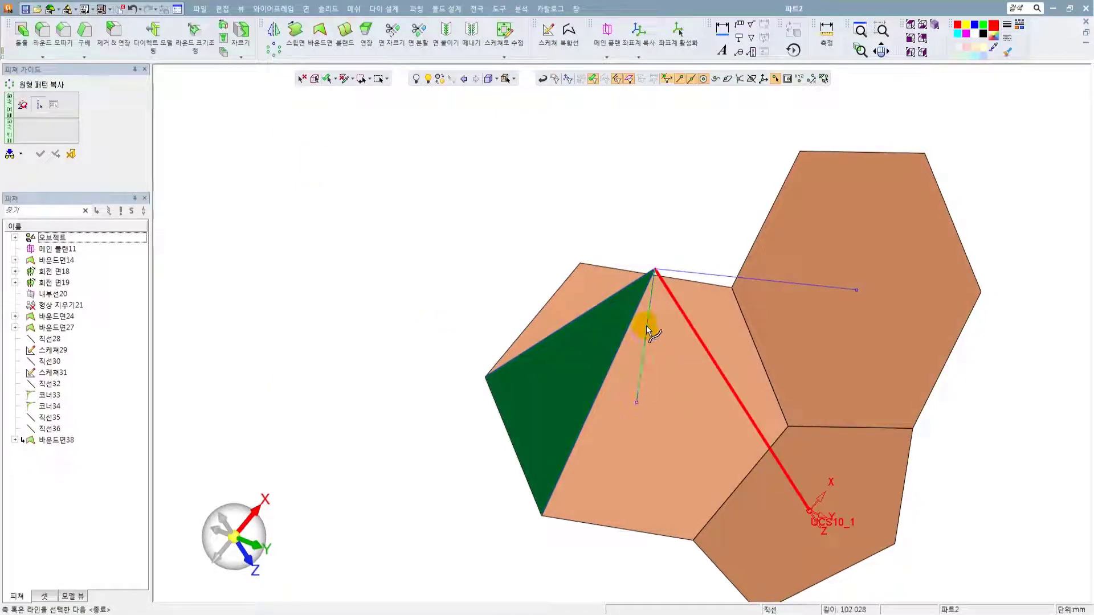
{"action": "left_click", "coordinate": [648, 323]}
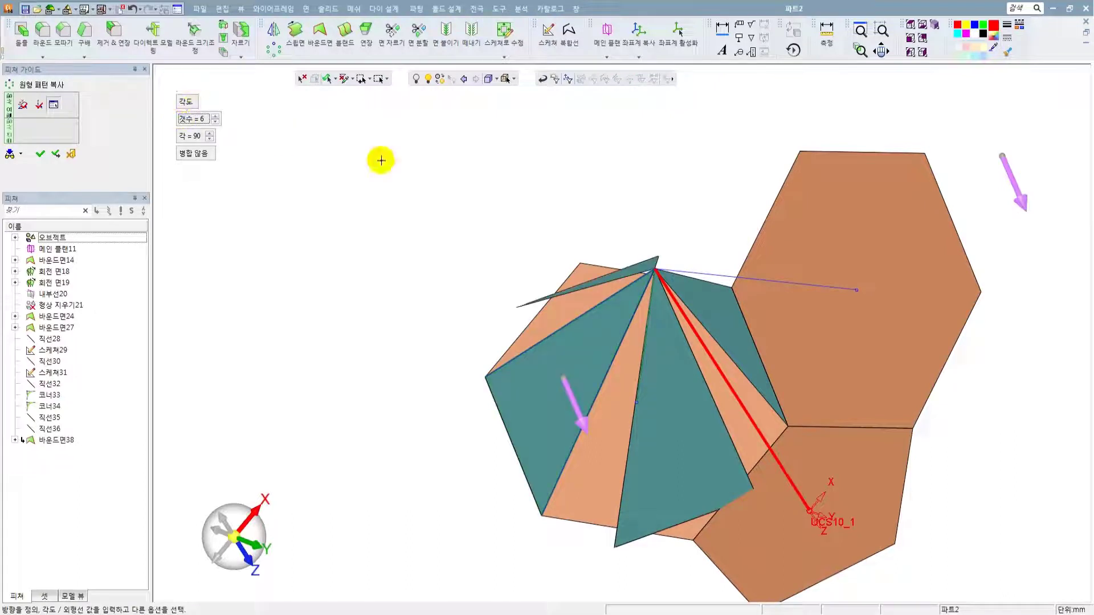
{"action": "left_click", "coordinate": [189, 104]}
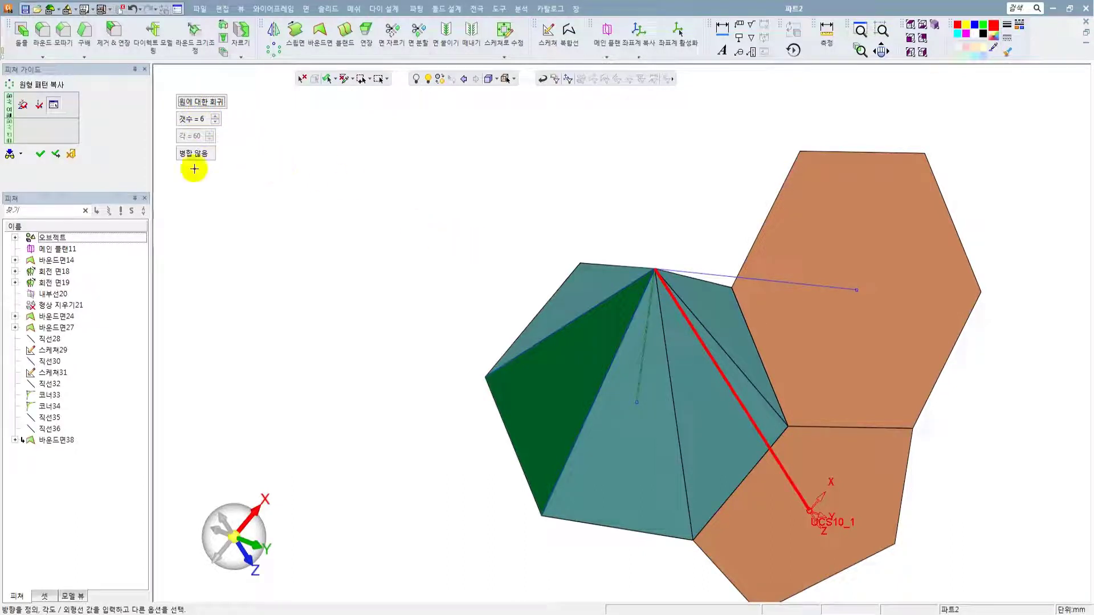
{"action": "left_click", "coordinate": [40, 154]}
- Join the faces of the hexagonal pyramid into one object with the face stitching command
{"action": "middle_click_drag", "start_coordinate": [583, 316], "coordinate": [593, 303]}
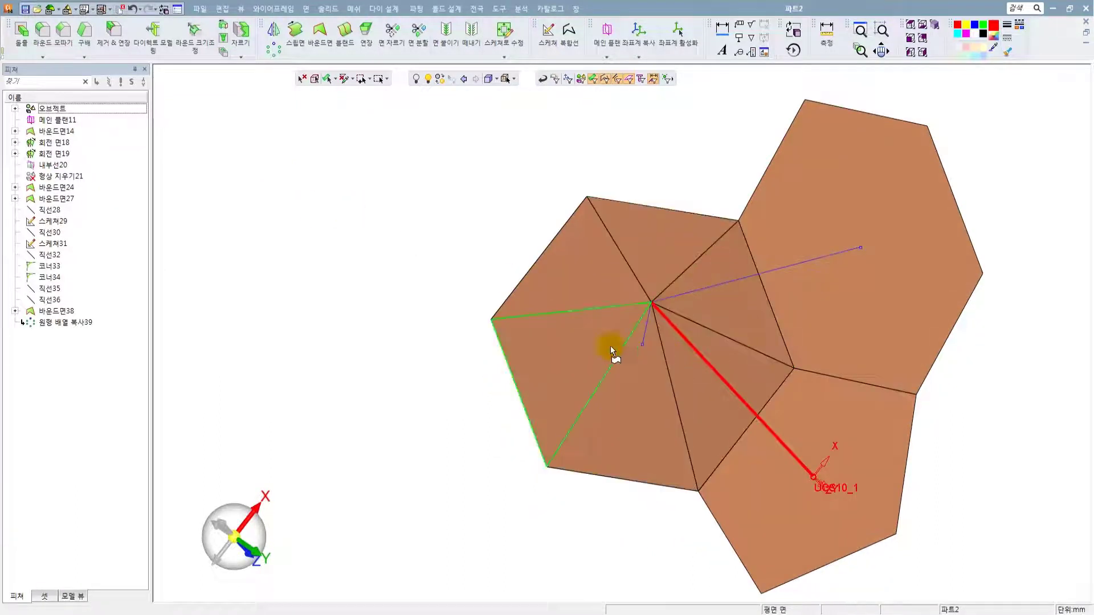
{"action": "left_click", "coordinate": [328, 10]}
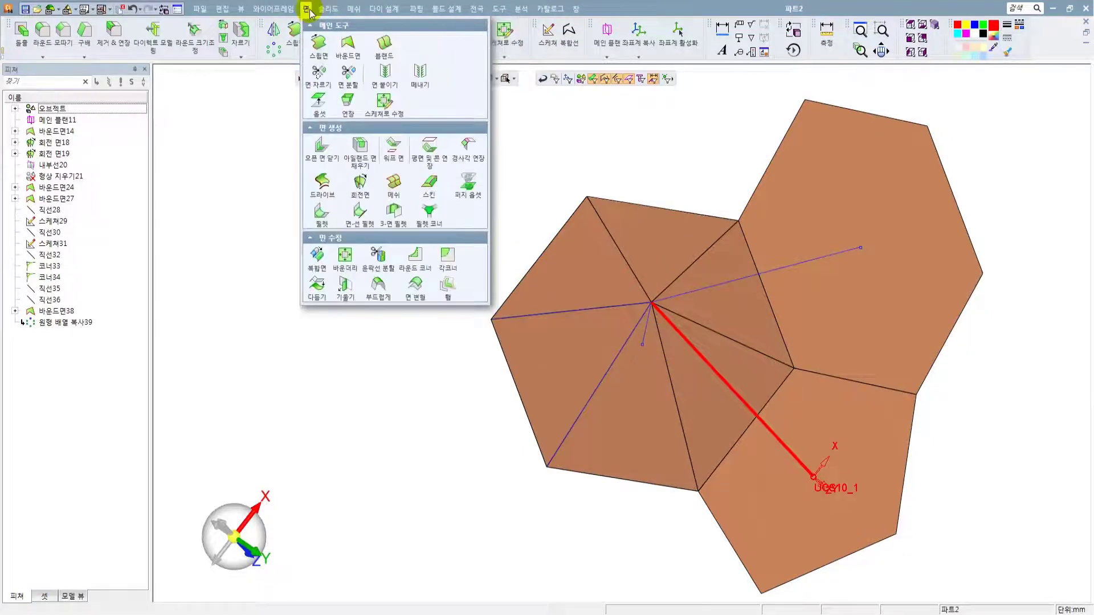
{"action": "left_click", "coordinate": [381, 73]}
{"action": "left_click", "coordinate": [656, 246]}
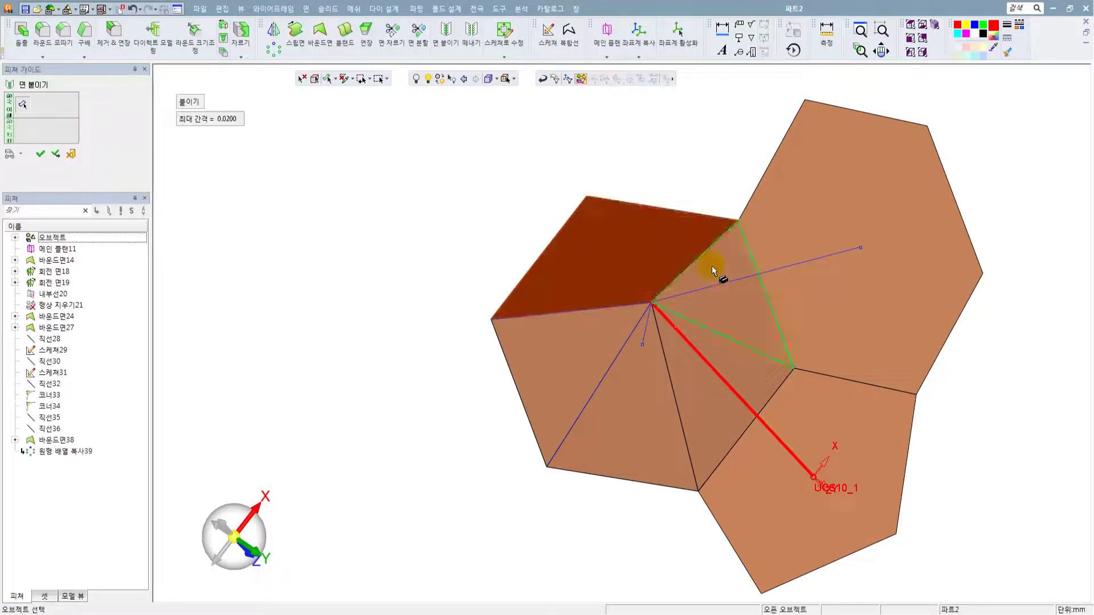
{"action": "left_click", "coordinate": [715, 279]}
{"action": "left_click", "coordinate": [730, 373]}
{"action": "left_click", "coordinate": [644, 401]}
{"action": "left_click", "coordinate": [570, 350]}
{"action": "middle_click_drag", "start_coordinate": [571, 295], "coordinate": [589, 195]}
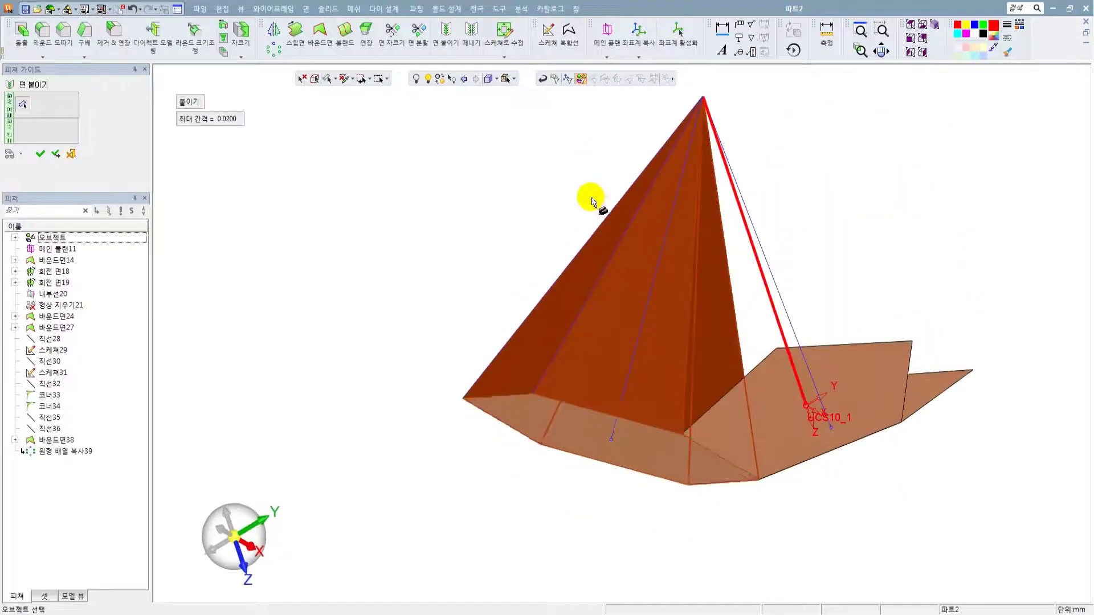
{"action": "left_click", "coordinate": [180, 181]}
{"action": "left_click", "coordinate": [47, 155]}
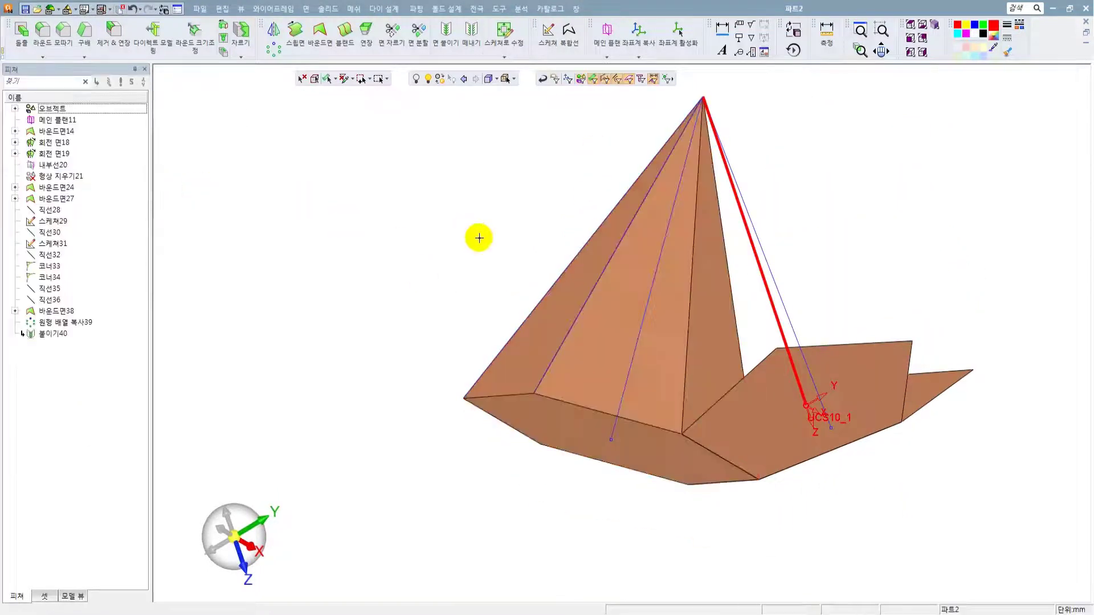
- Examine the joined hexagonal pyramid from several angles and check its object type
{"action": "scroll", "coordinate": [559, 344], "scroll_direction": "down", "scroll_amount": 3}
{"action": "middle_click_drag", "start_coordinate": [559, 344], "coordinate": [666, 305]}
{"action": "middle_click_drag", "start_coordinate": [630, 336], "coordinate": [582, 360], "text": "ctrl"}
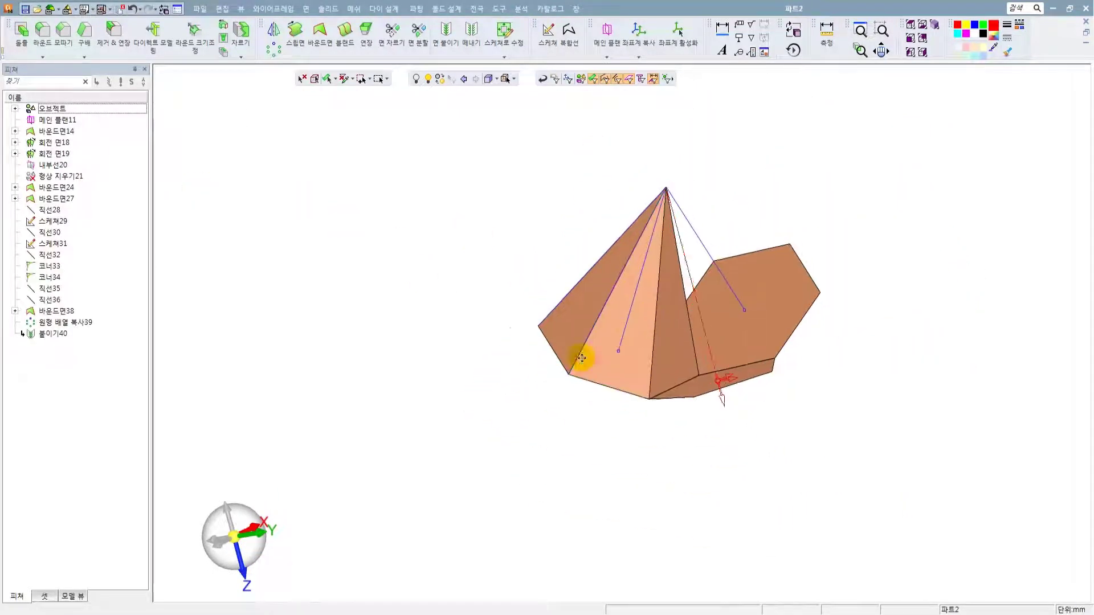
{"action": "left_click", "coordinate": [585, 304]}
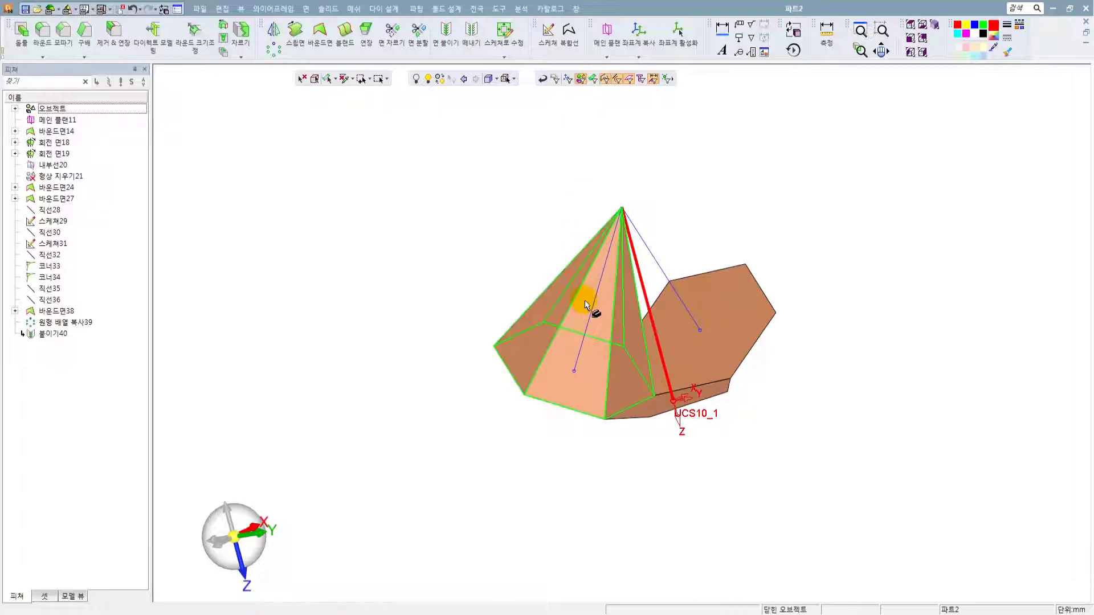
{"action": "left_click", "coordinate": [768, 595]}
{"action": "left_click", "coordinate": [595, 400]}
{"action": "left_click", "coordinate": [830, 367]}
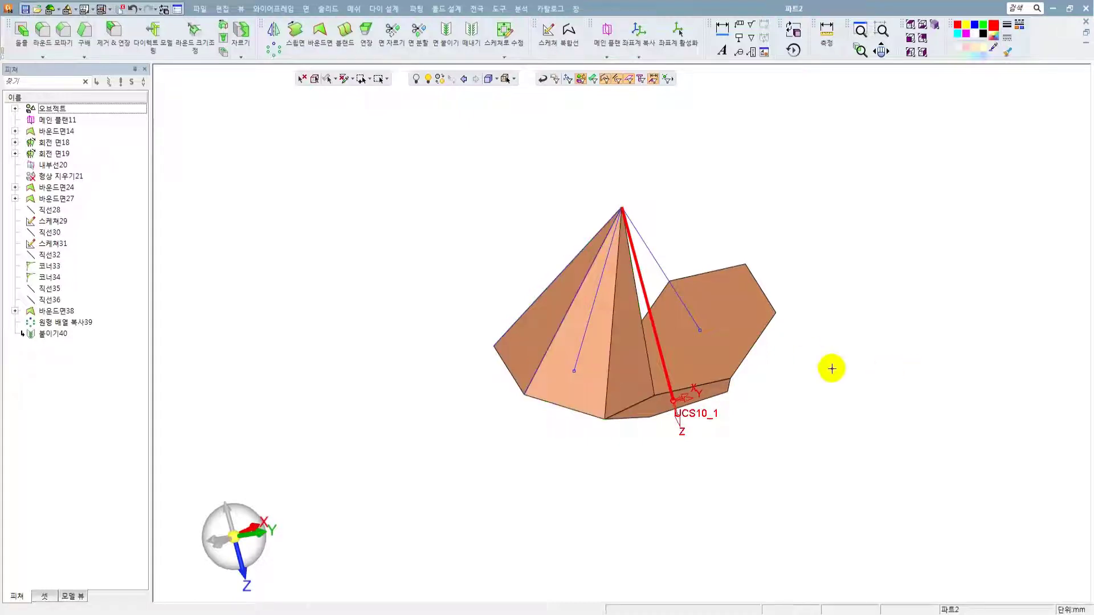
- Draw a two-point line from one of the pentagon's outer vertices to the ball's centre at the pyramid's apex
{"action": "middle_click_drag", "start_coordinate": [831, 366], "coordinate": [692, 379]}
{"action": "left_click", "coordinate": [307, 9]}
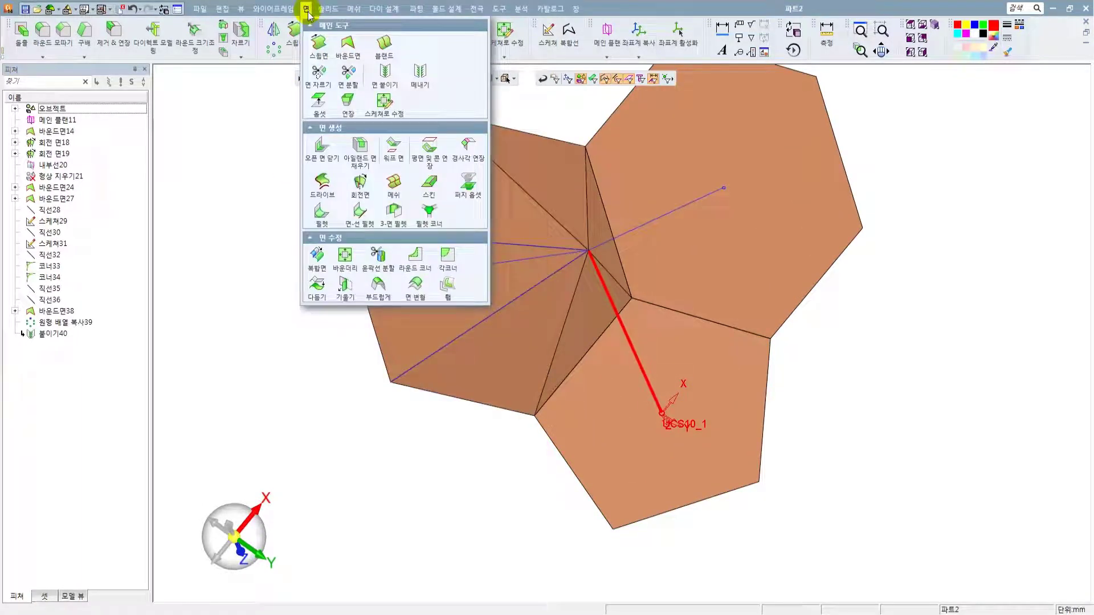
{"action": "mouse_move", "coordinate": [274, 9]}
{"action": "left_click", "coordinate": [317, 104]}
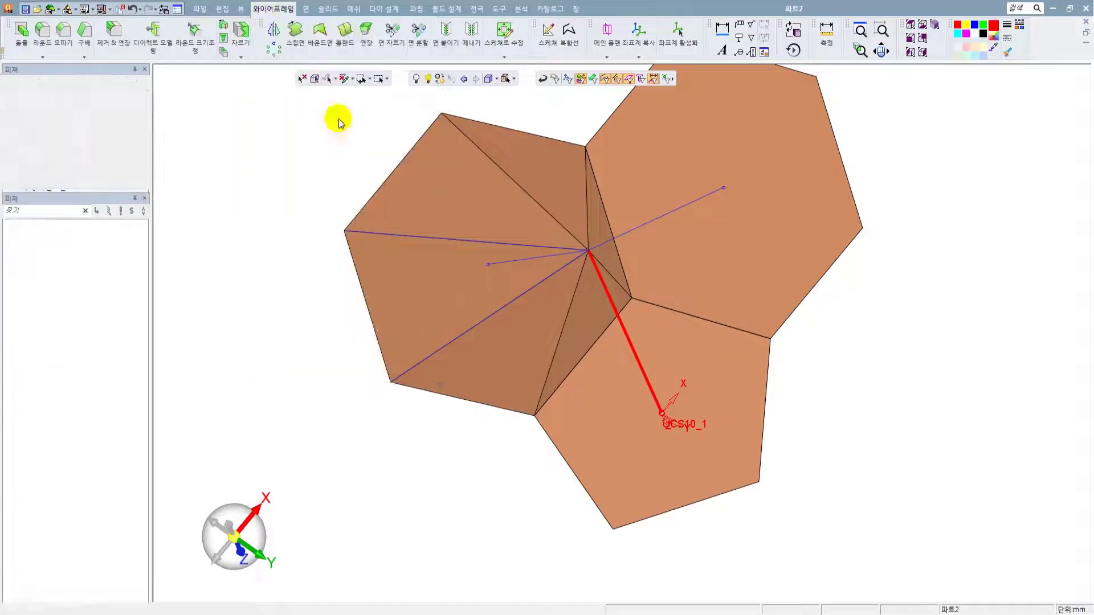
{"action": "middle_click_drag", "start_coordinate": [644, 440], "coordinate": [593, 403]}
{"action": "left_click", "coordinate": [538, 251]}
{"action": "left_click", "coordinate": [536, 250]}
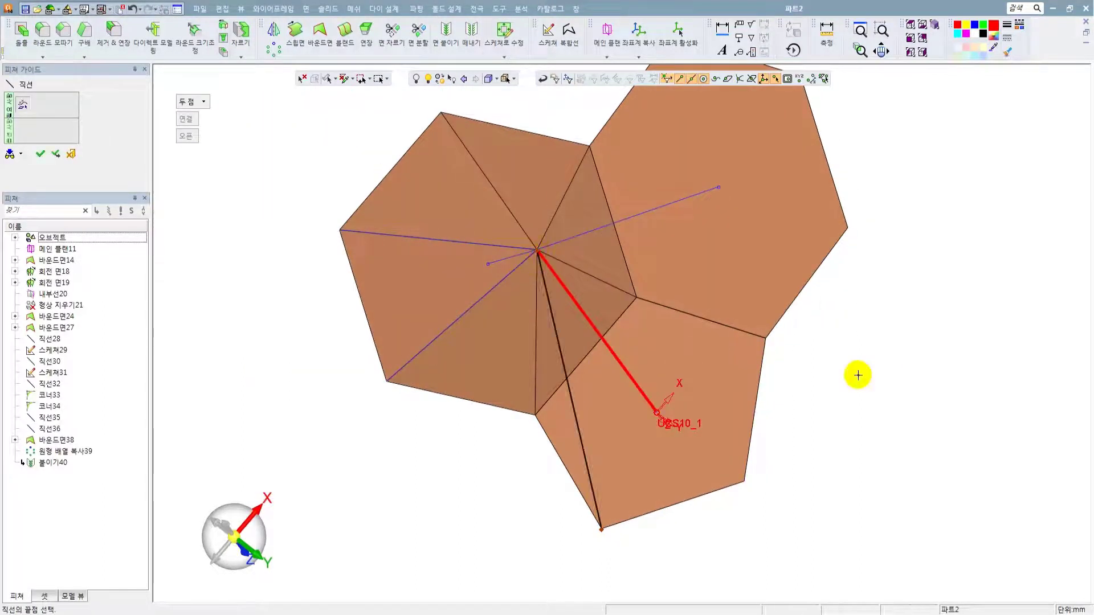
{"action": "right_click", "coordinate": [857, 374]}
{"action": "left_click", "coordinate": [873, 376]}
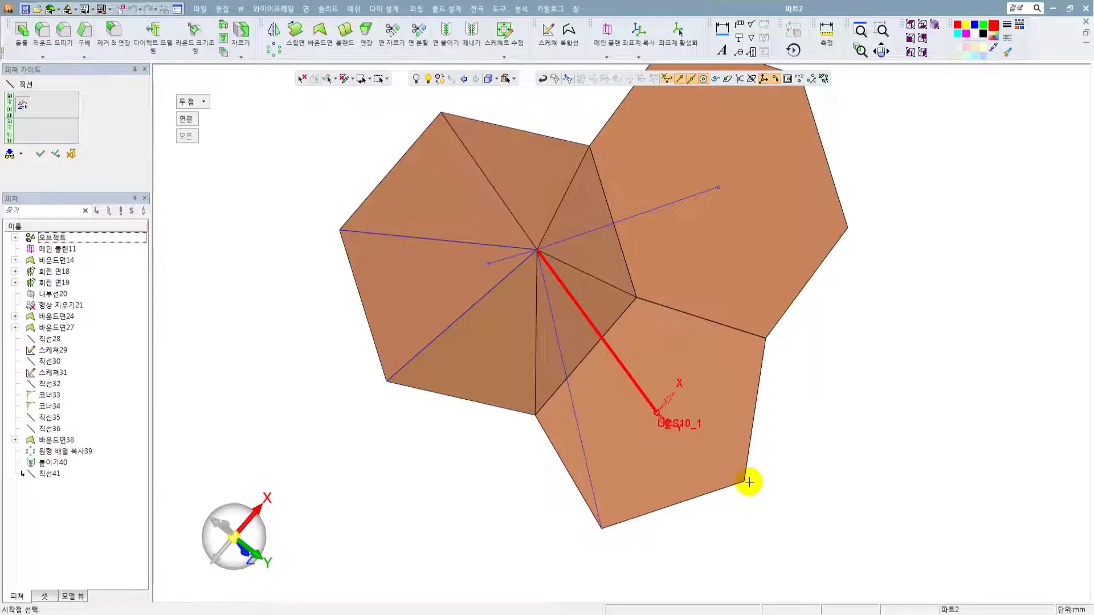
- Draw a line from the pentagon's adjacent outer vertex to the pyramid's apex and leave the Line command
{"action": "left_click", "coordinate": [542, 252]}
{"action": "right_click", "coordinate": [812, 359]}
{"action": "left_click", "coordinate": [813, 359]}
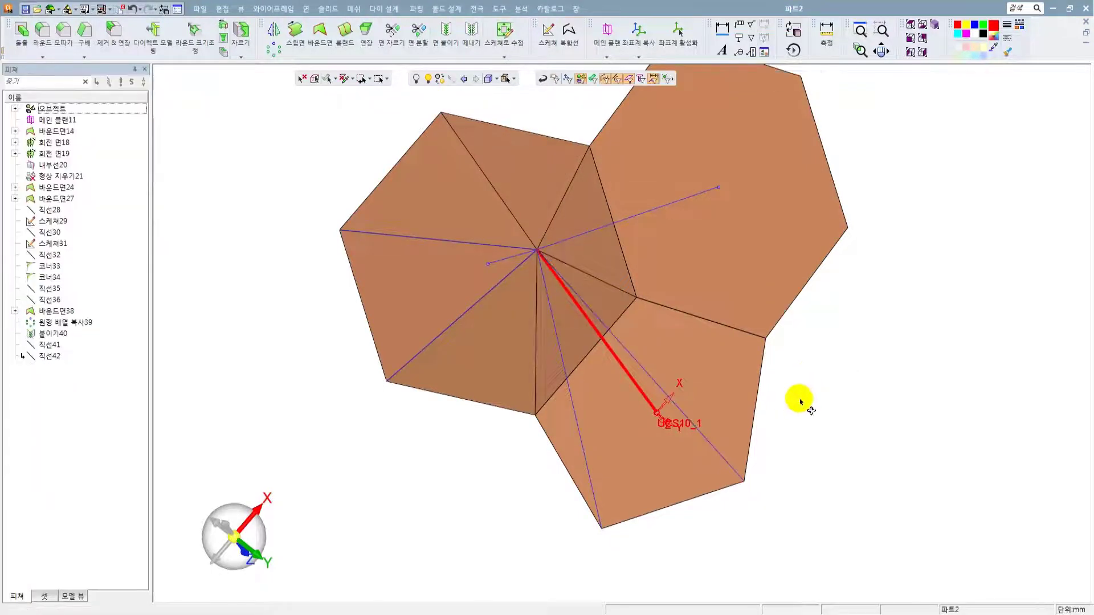
{"action": "middle_click_drag", "start_coordinate": [800, 402], "coordinate": [814, 371]}
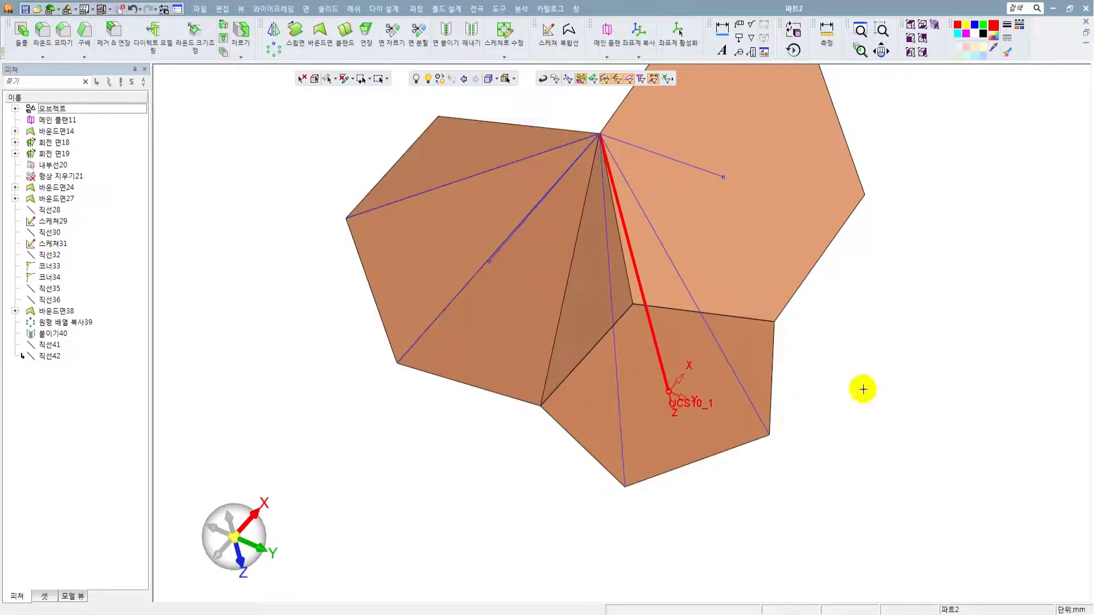
{"action": "middle_click_drag", "start_coordinate": [843, 419], "coordinate": [828, 437]}
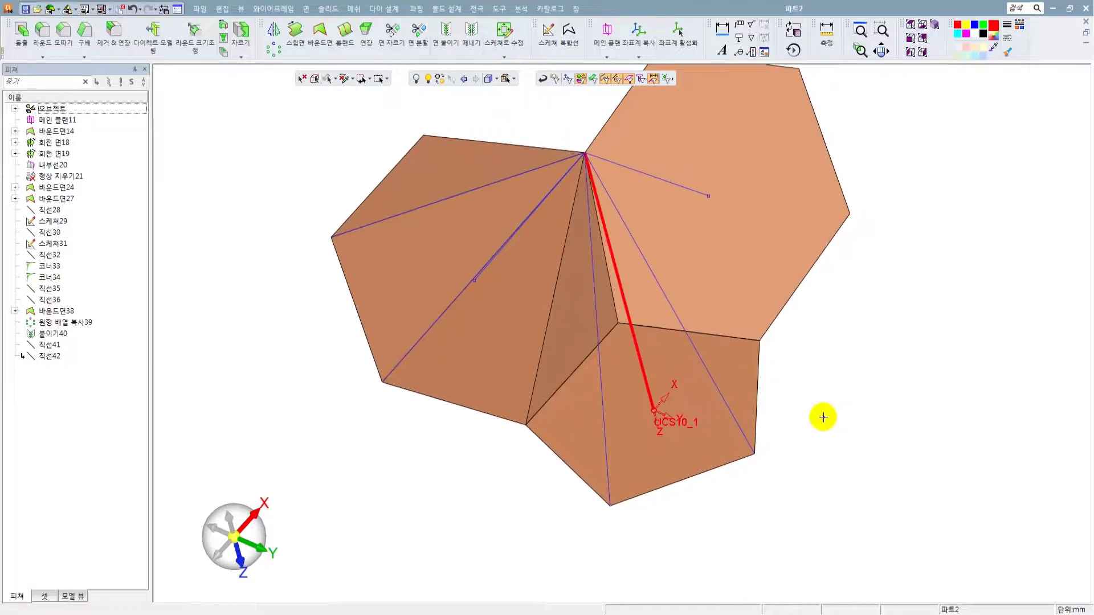
{"action": "left_click", "coordinate": [221, 8]}
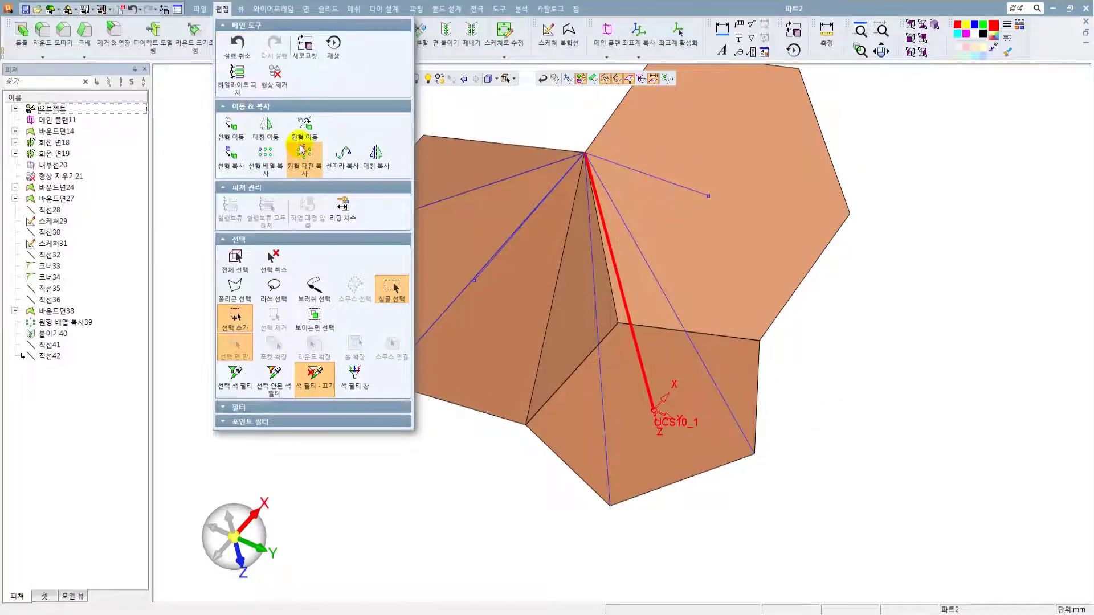
{"action": "left_click", "coordinate": [230, 152]}
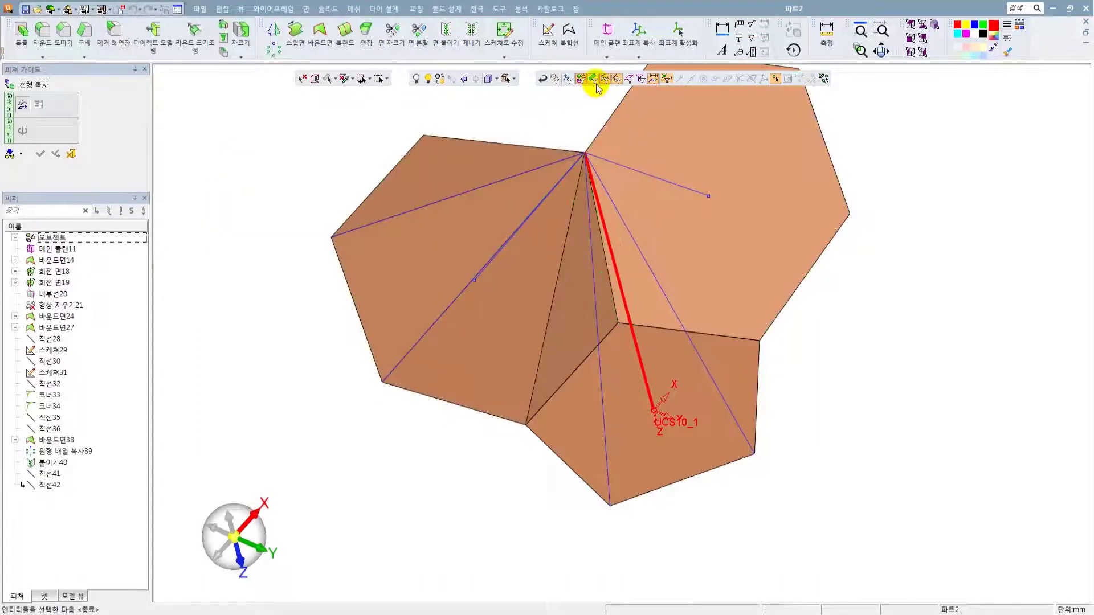
{"action": "left_click", "coordinate": [572, 357]}
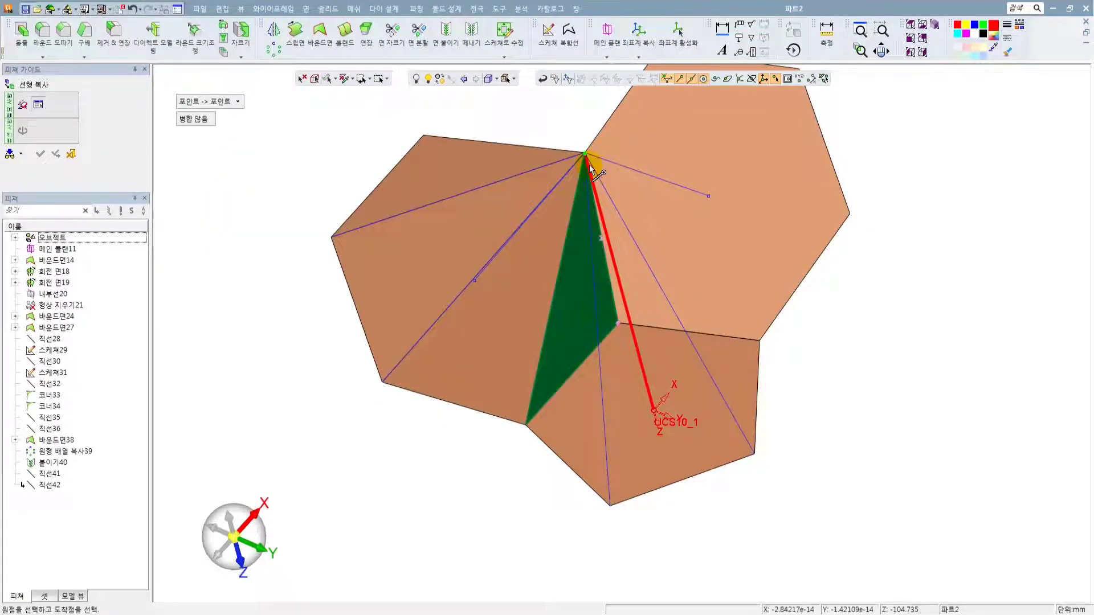
{"action": "left_click", "coordinate": [209, 102]}
{"action": "left_click", "coordinate": [206, 128]}
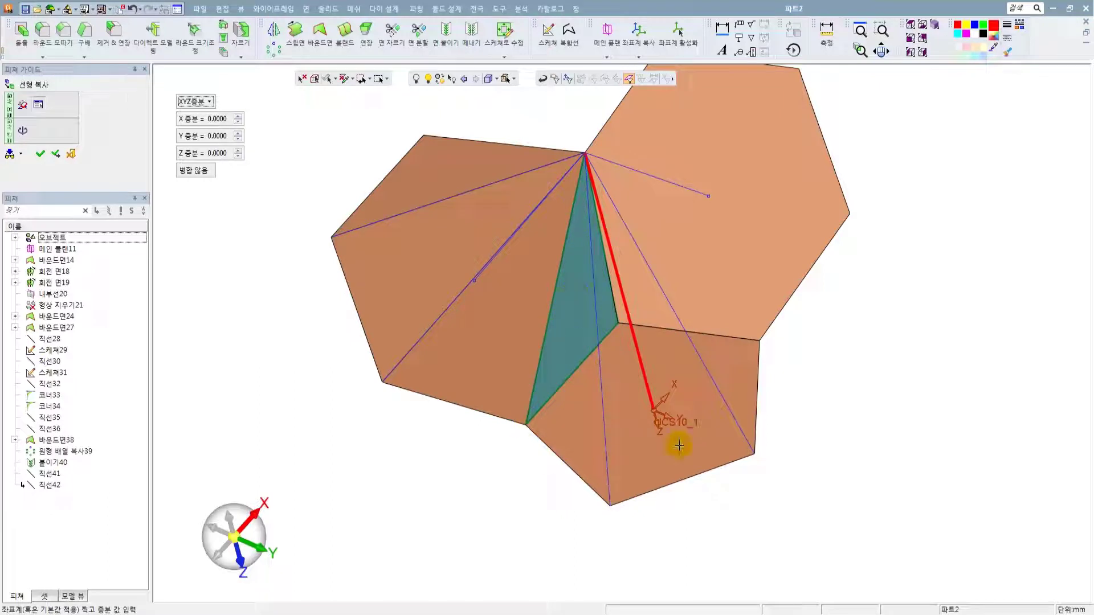
{"action": "left_click", "coordinate": [72, 154]}
- Hide the joined hexagonal pyramid so the pentagon and its construction lines are unobstructed
{"action": "middle_click_drag", "start_coordinate": [723, 337], "coordinate": [706, 346]}
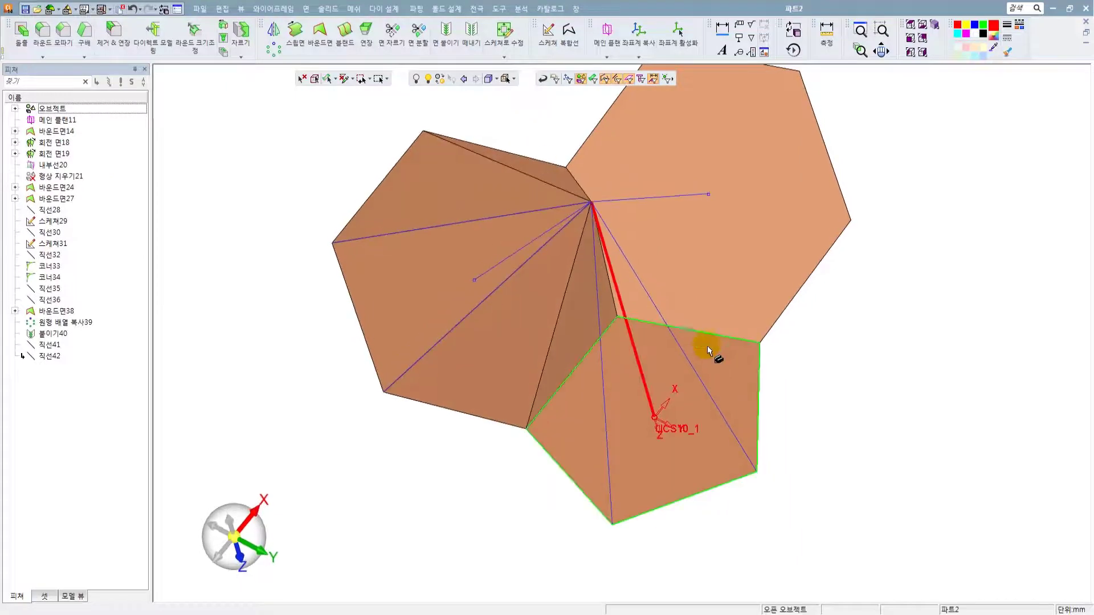
{"action": "left_click", "coordinate": [471, 193]}
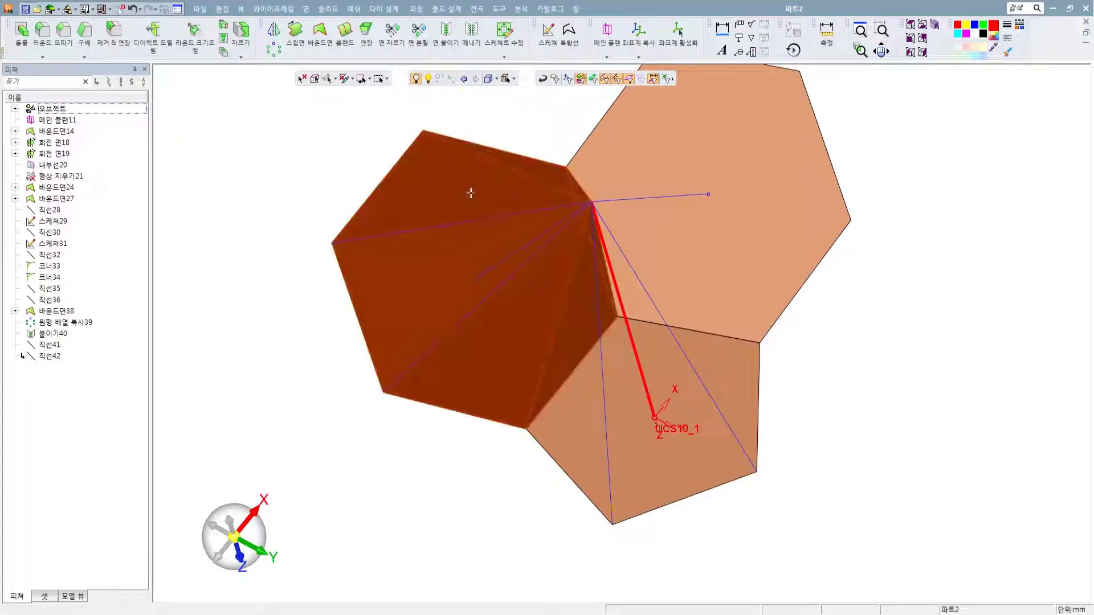
{"action": "middle_click", "coordinate": [850, 370]}
- Start a connected composite curve from the line joining the apex to the pentagon's outer vertex and the pentagon's adjoining outer edge
{"action": "middle_click_drag", "start_coordinate": [691, 283], "coordinate": [693, 279]}
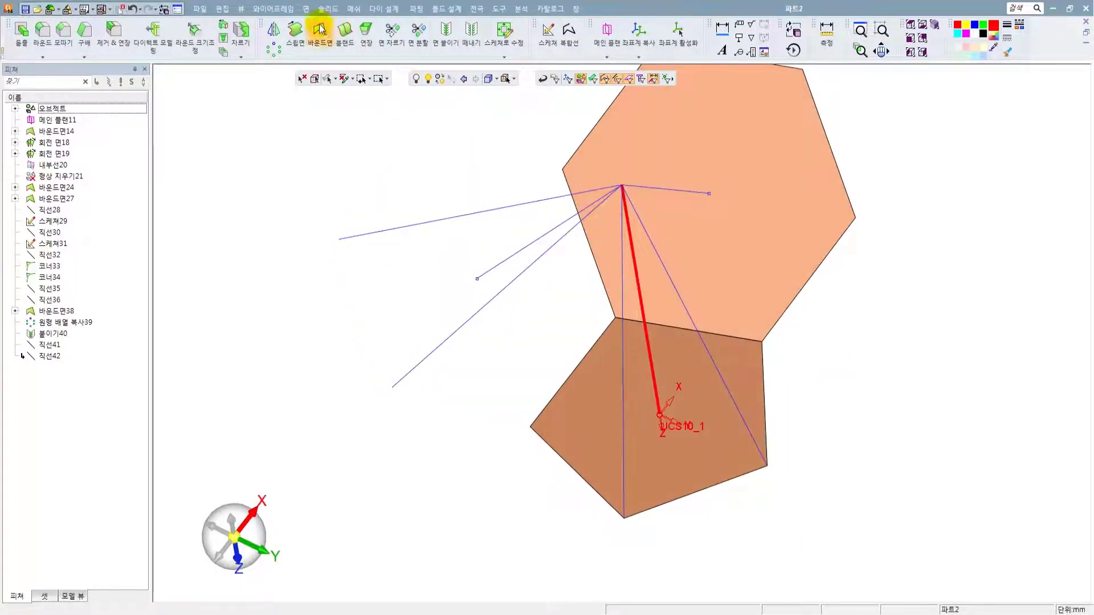
{"action": "left_click", "coordinate": [275, 9]}
{"action": "left_click", "coordinate": [292, 102]}
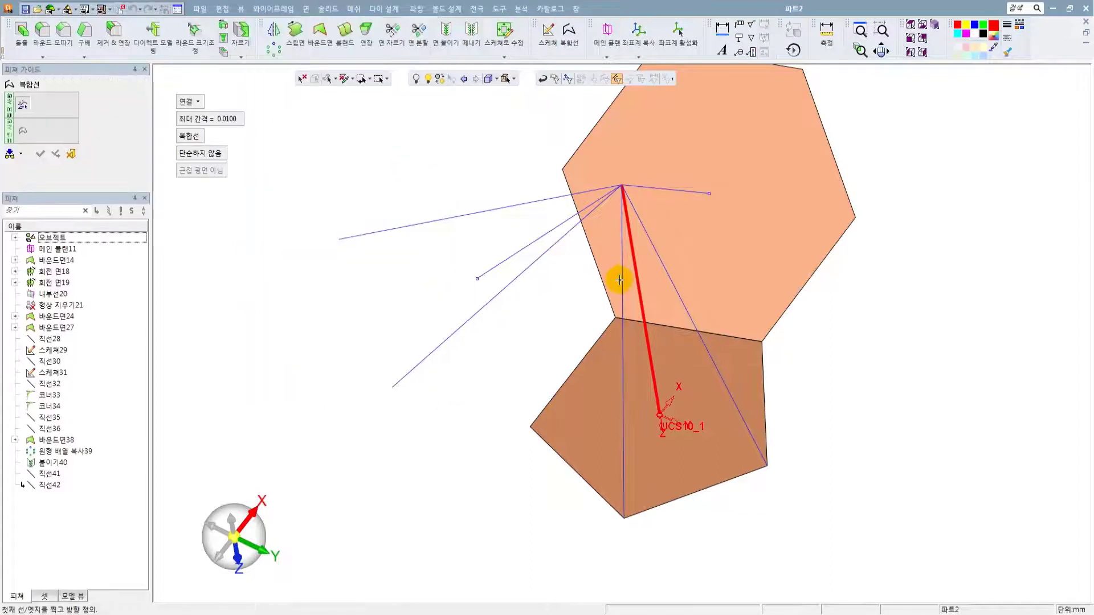
{"action": "left_click", "coordinate": [623, 337]}
{"action": "left_click", "coordinate": [716, 491]}
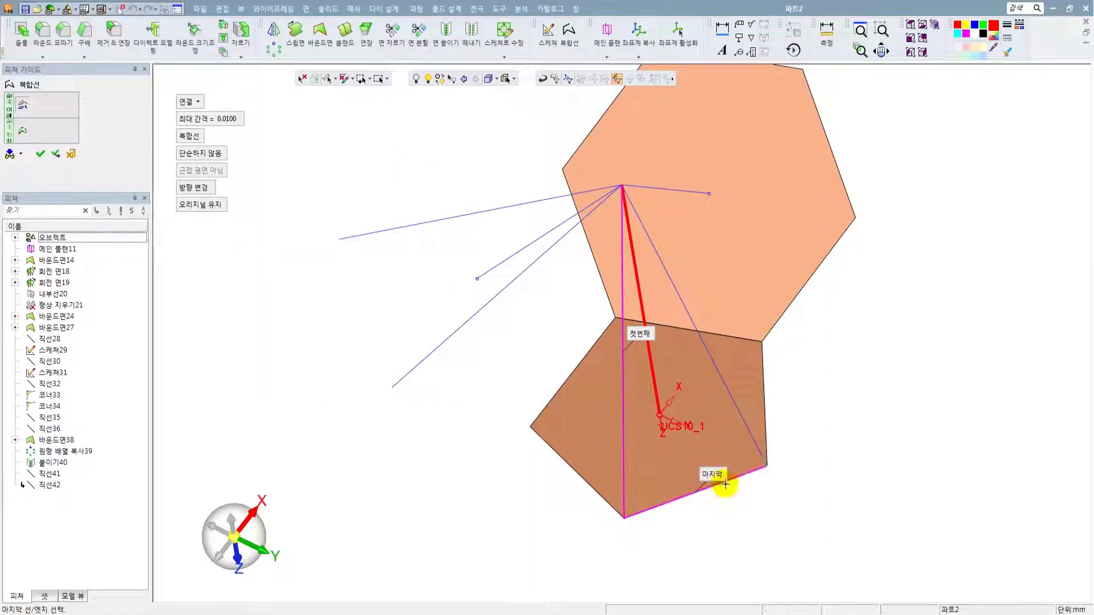
- Join the two slanted lines and the pentagon's front edge into a composite curve and fill it with a bounded face
{"action": "left_click", "coordinate": [751, 420]}
{"action": "middle_click", "coordinate": [902, 349]}
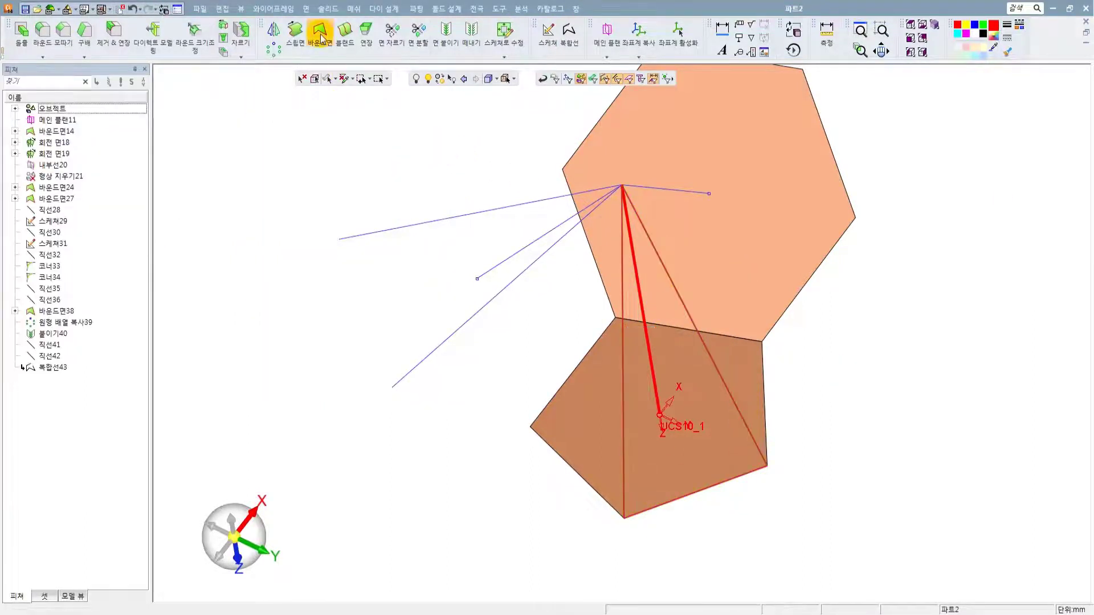
{"action": "left_click", "coordinate": [306, 9]}
{"action": "left_click", "coordinate": [347, 45]}
{"action": "middle_click", "coordinate": [945, 374]}
{"action": "left_click", "coordinate": [945, 374]}
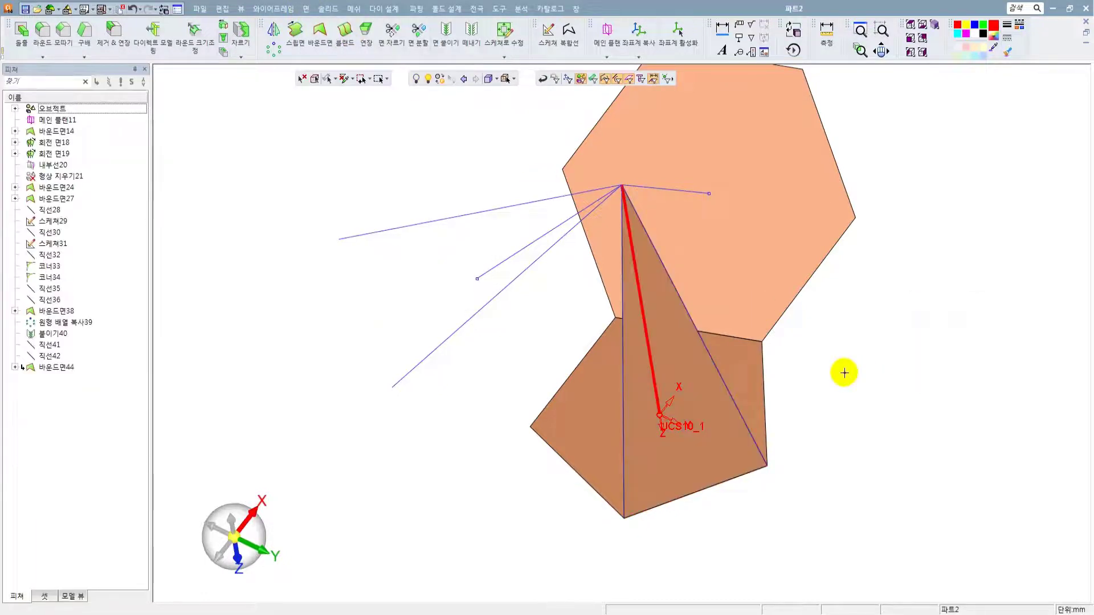
- Copy the triangular face in a full circular pattern of 5 about the pentagon's thick red axis line
{"action": "scroll", "coordinate": [802, 367], "scroll_direction": "down", "scroll_amount": 3}
{"action": "left_click_drag", "start_coordinate": [618, 242], "coordinate": [612, 269], "text": "ctrl"}
{"action": "left_click", "coordinate": [222, 9]}
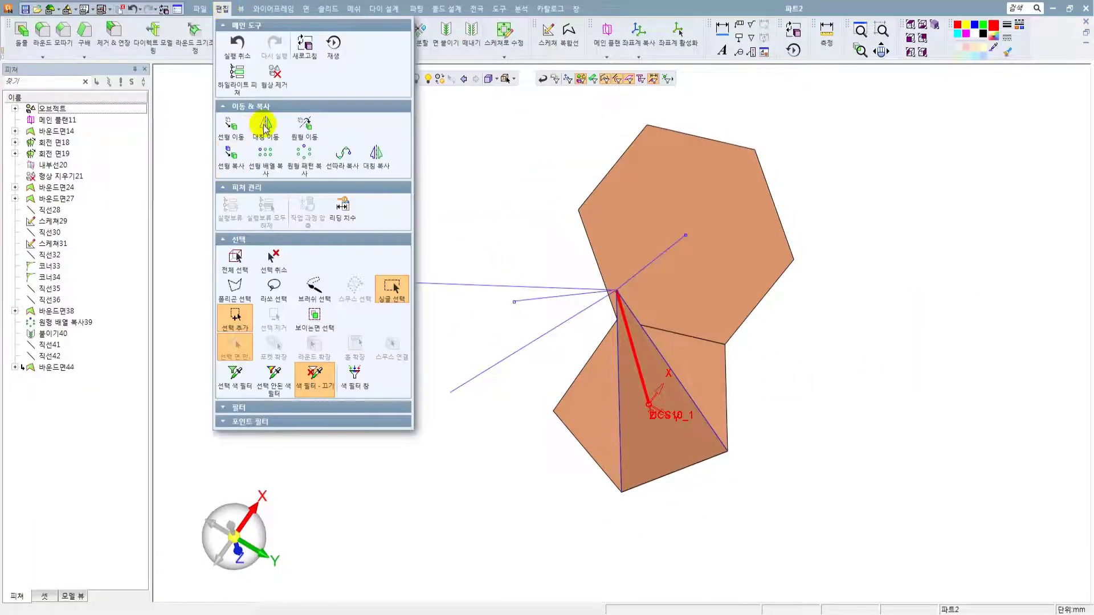
{"action": "left_click", "coordinate": [303, 154]}
{"action": "left_click", "coordinate": [684, 379]}
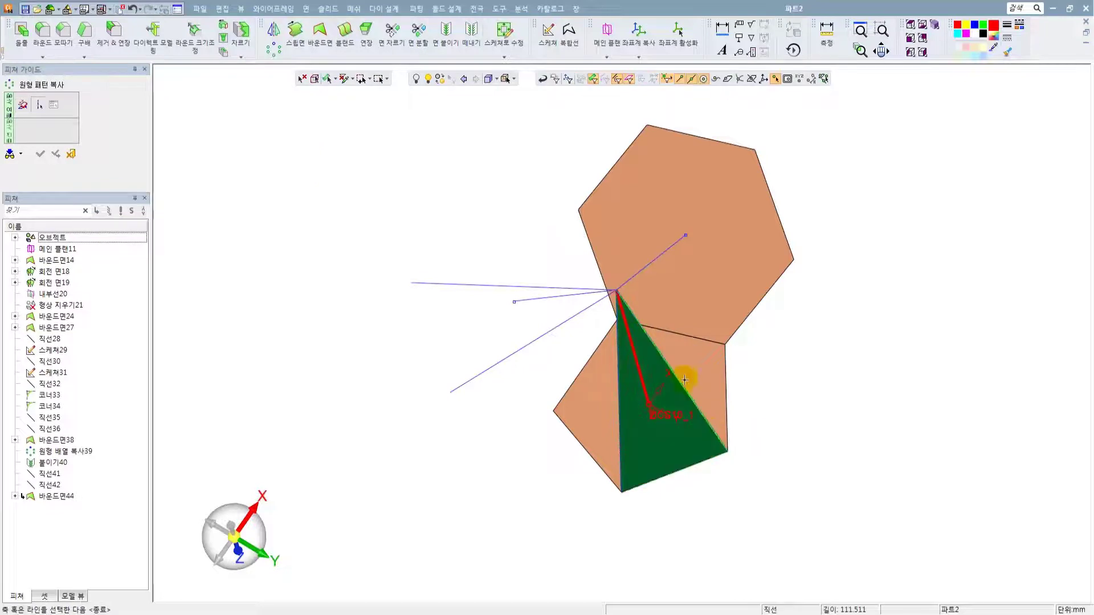
{"action": "left_click_drag", "start_coordinate": [684, 380], "coordinate": [714, 380], "text": "ctrl"}
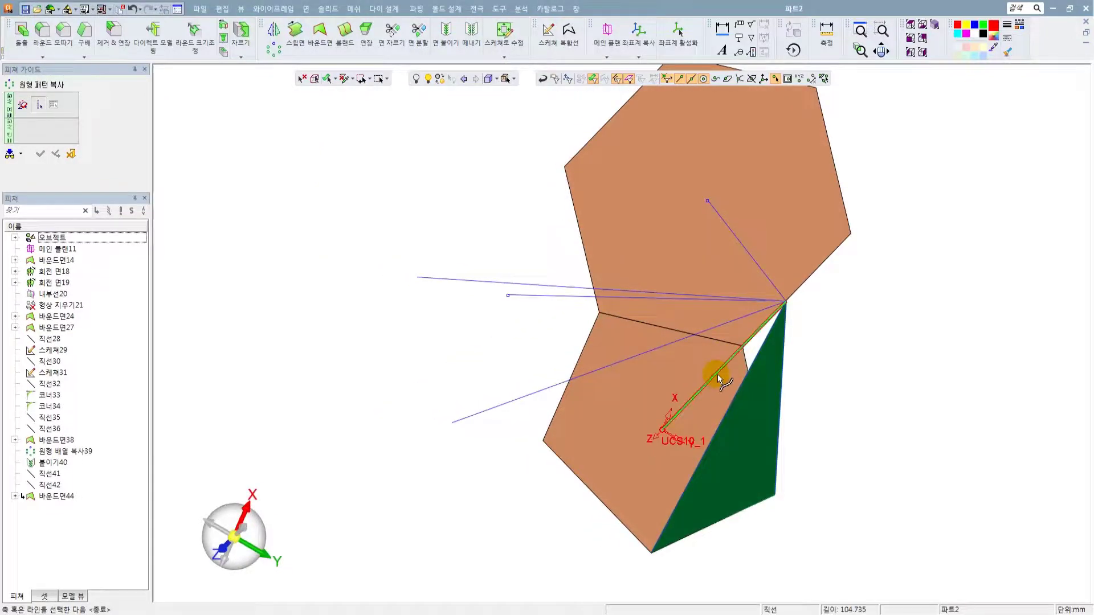
{"action": "left_click", "coordinate": [719, 380]}
{"action": "type", "text": "5"}
{"action": "key", "text": "Return"}
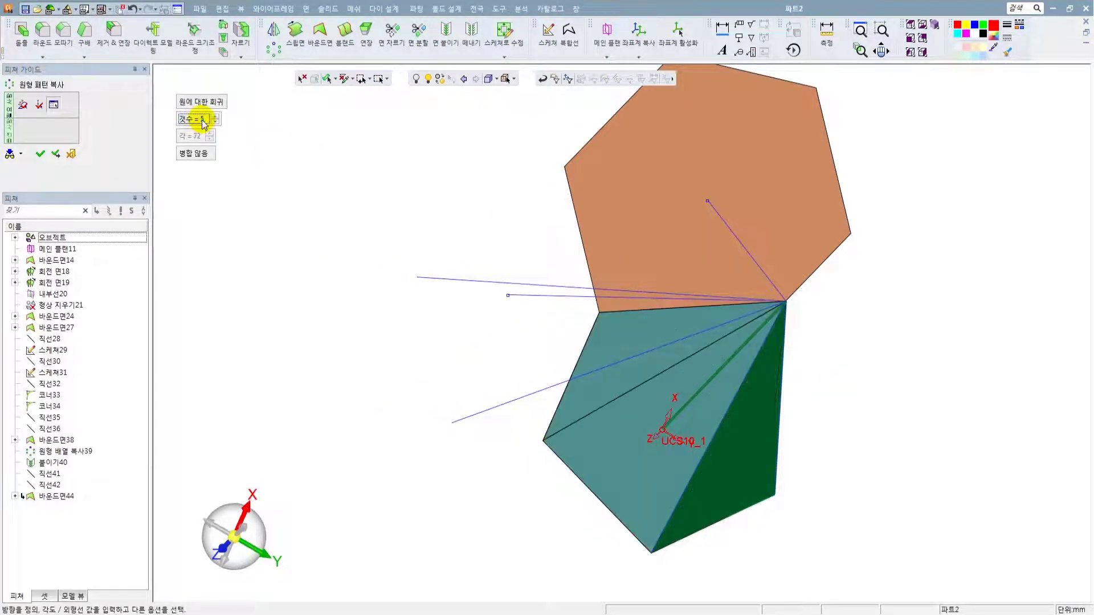
{"action": "right_click", "coordinate": [486, 196]}
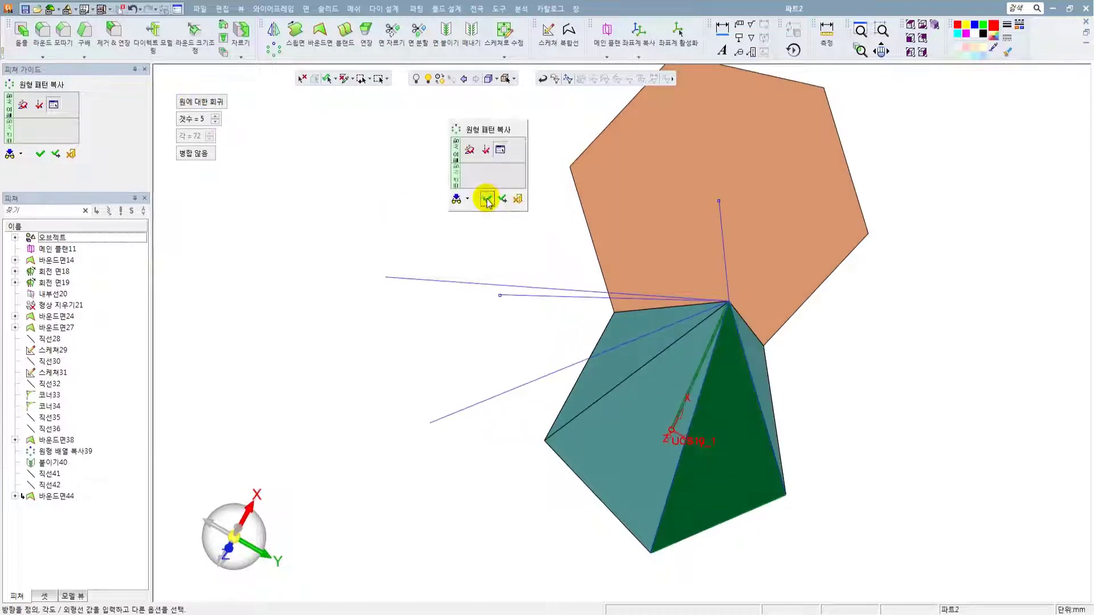
{"action": "left_click", "coordinate": [486, 196]}
- Stitch the five triangular side faces and the pentagon base into one closed pyramid
{"action": "left_click", "coordinate": [305, 8]}
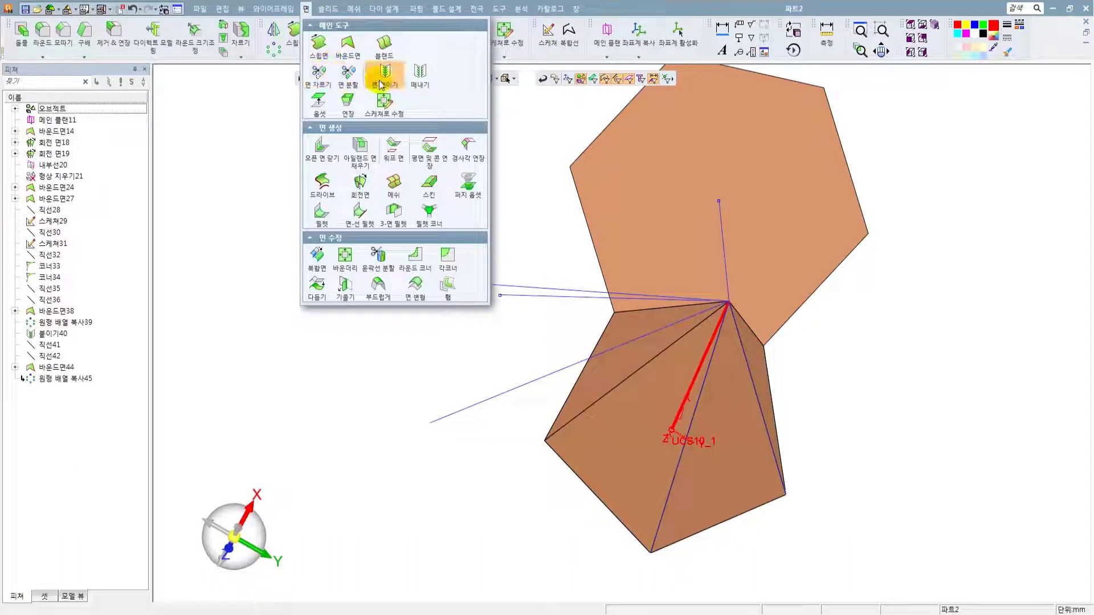
{"action": "left_click", "coordinate": [384, 73]}
{"action": "left_click", "coordinate": [623, 380]}
{"action": "left_click_drag", "start_coordinate": [720, 395], "coordinate": [719, 413], "text": "ctrl"}
{"action": "left_click", "coordinate": [742, 417]}
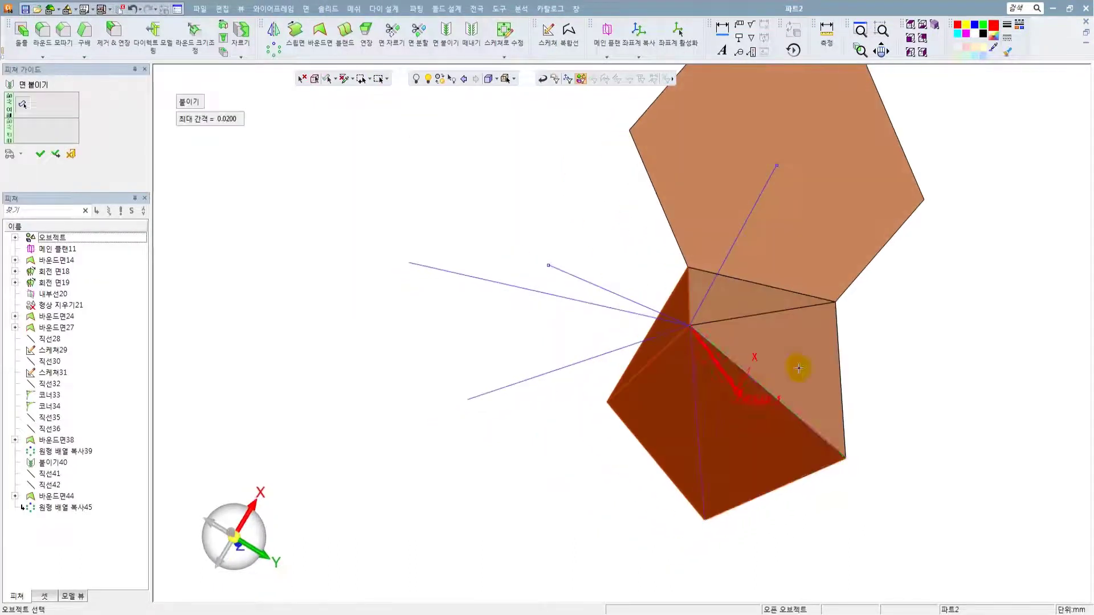
{"action": "left_click", "coordinate": [796, 367]}
{"action": "left_click", "coordinate": [760, 306]}
{"action": "left_click_drag", "start_coordinate": [761, 306], "coordinate": [739, 390], "text": "ctrl"}
{"action": "left_click", "coordinate": [731, 355]}
{"action": "middle_click", "coordinate": [333, 144]}
{"action": "left_click", "coordinate": [332, 143]}
- Redisplay the hidden hexagonal pyramid beside the pentagonal pyramid
{"action": "middle_click_drag", "start_coordinate": [630, 341], "coordinate": [710, 434], "text": "ctrl"}
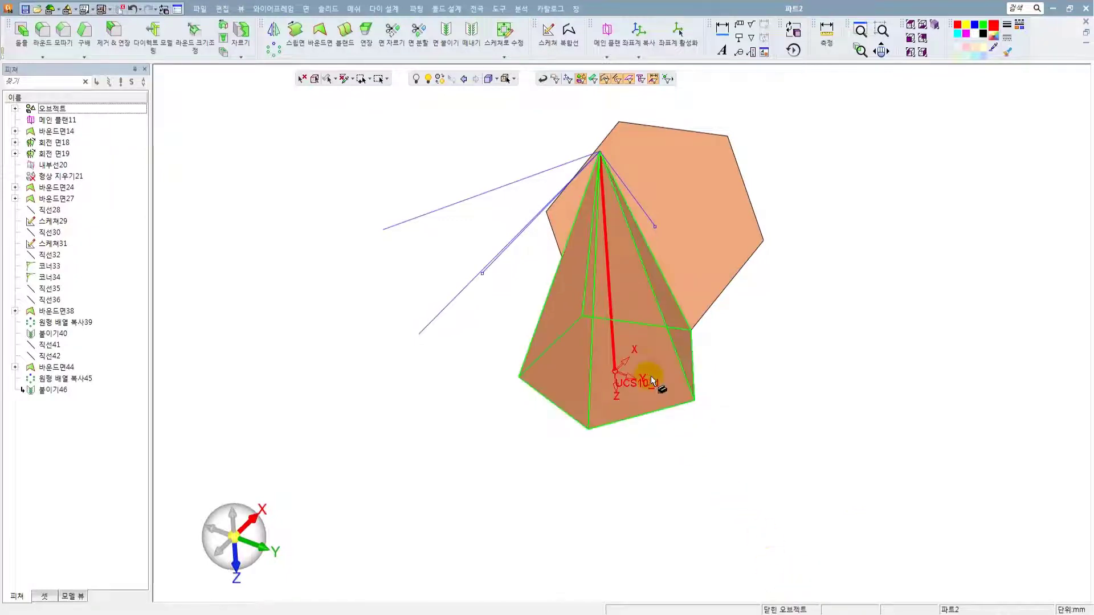
{"action": "left_click", "coordinate": [464, 78]}
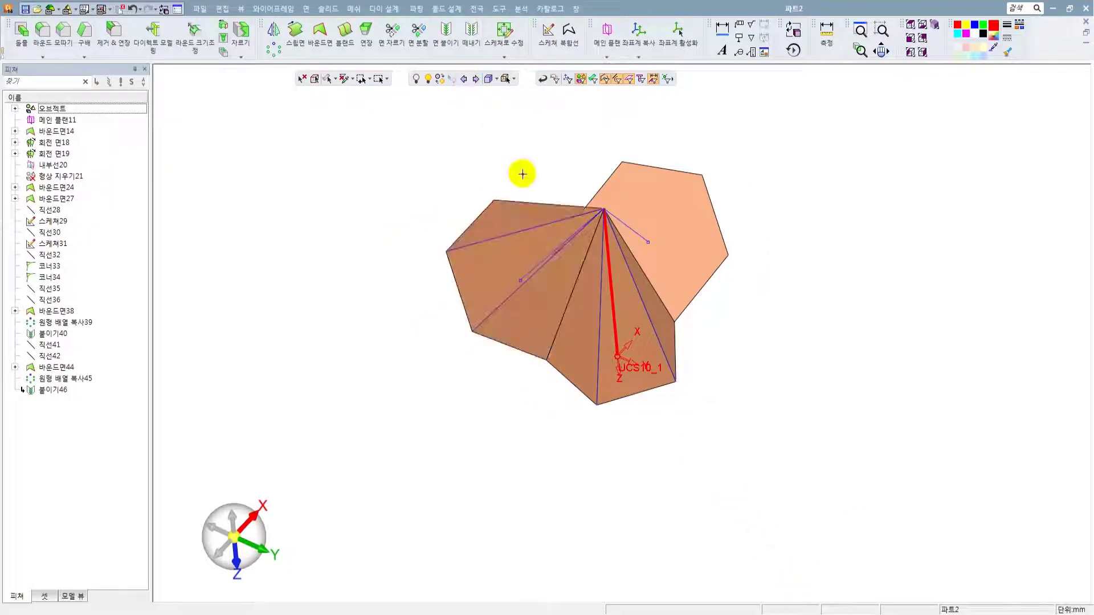
{"action": "mouse_move", "coordinate": [579, 293]}
{"action": "middle_mouse_down"}
{"action": "mouse_move", "coordinate": [625, 350]}
{"action": "mouse_move", "coordinate": [669, 313]}
{"action": "mouse_move", "coordinate": [542, 286]}
{"action": "mouse_move", "coordinate": [569, 249]}
{"action": "mouse_move", "coordinate": [628, 258]}
{"action": "mouse_move", "coordinate": [501, 254]}
{"action": "mouse_move", "coordinate": [578, 293]}
{"action": "middle_mouse_up"}
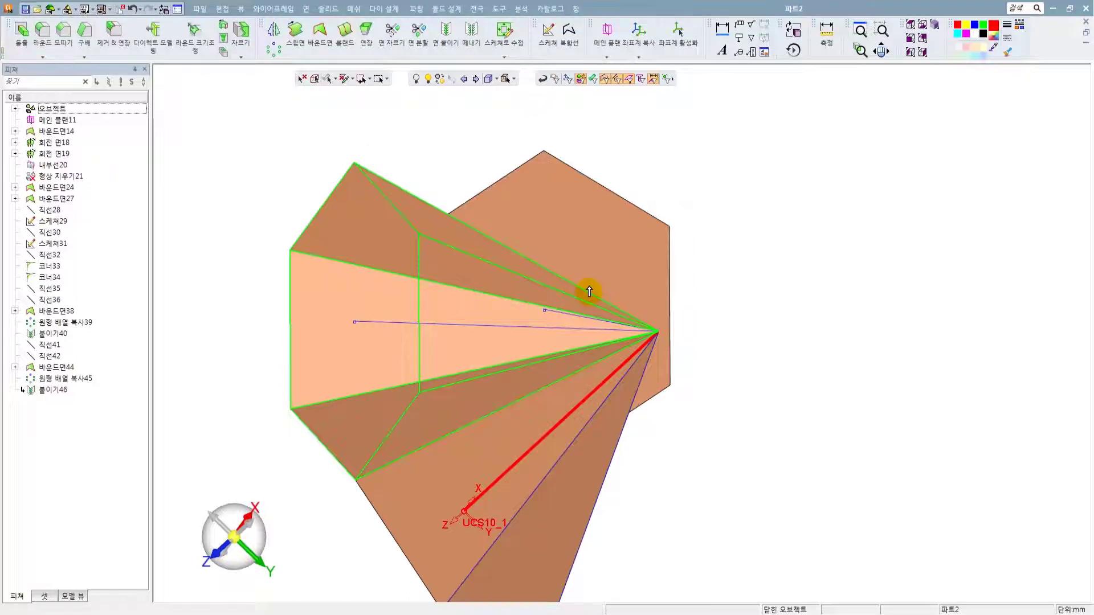
{"action": "scroll", "coordinate": [522, 217], "scroll_direction": "down", "scroll_amount": 4}
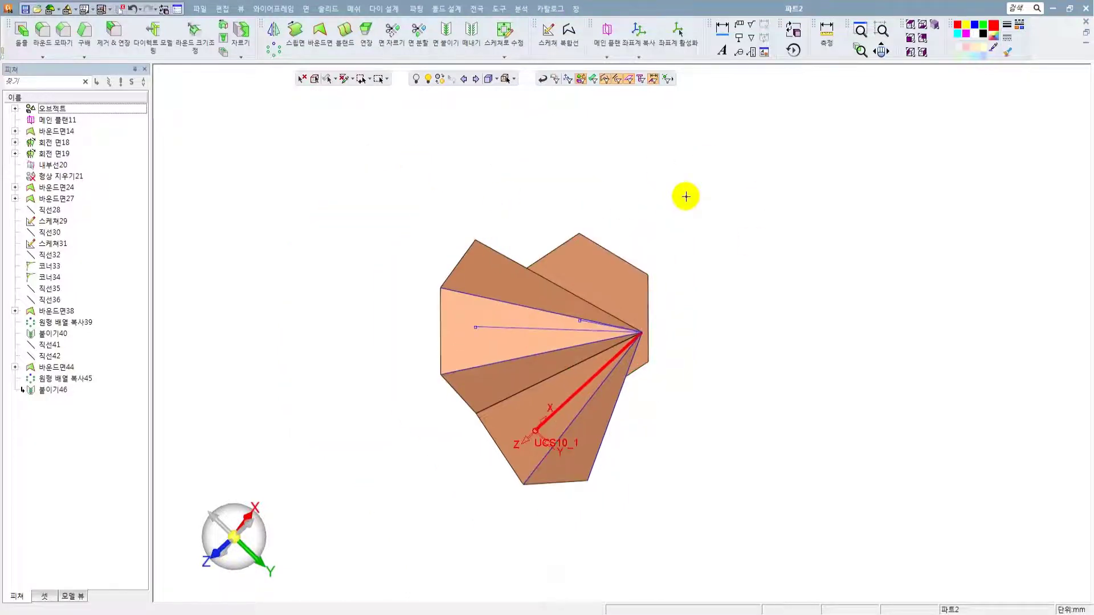
- Move all faces and curves point to point from the pyramids' shared apex to the origin of UCS10_1
{"action": "middle_click_drag", "start_coordinate": [685, 203], "coordinate": [640, 342]}
{"action": "scroll", "coordinate": [667, 314], "scroll_direction": "up", "scroll_amount": 4}
{"action": "left_click", "coordinate": [640, 342]}
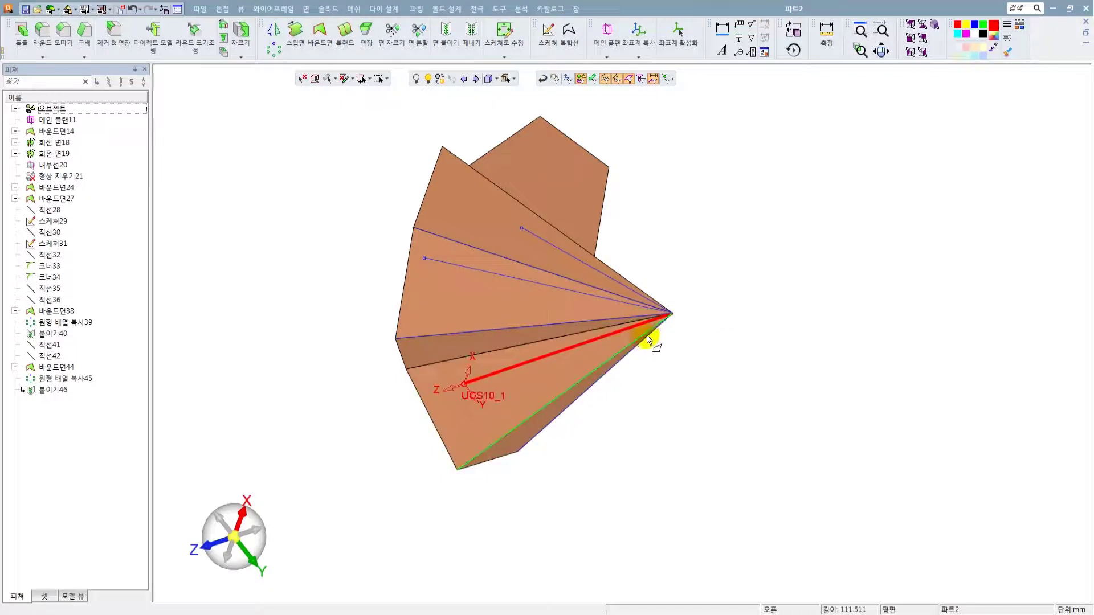
{"action": "middle_click_drag", "start_coordinate": [676, 330], "coordinate": [698, 336]}
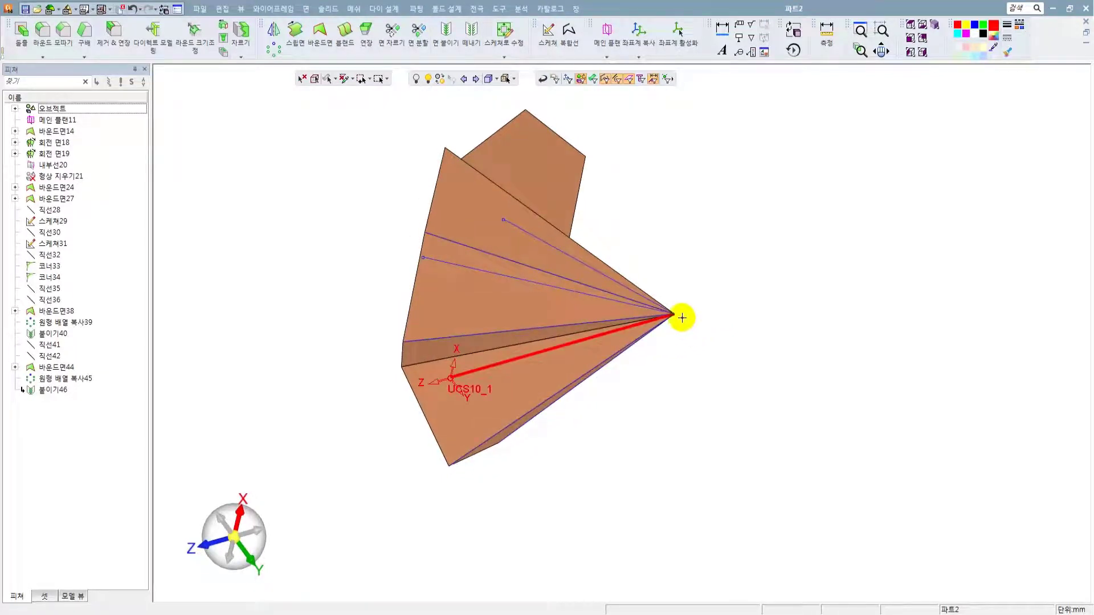
{"action": "left_click", "coordinate": [222, 9]}
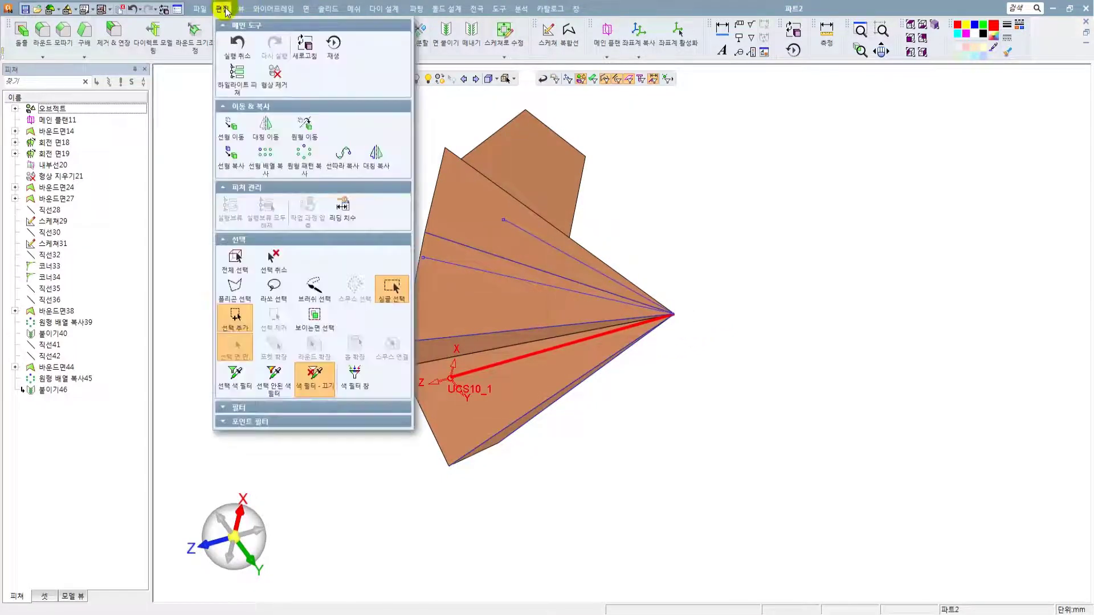
{"action": "left_click", "coordinate": [230, 124]}
{"action": "left_click_drag", "start_coordinate": [397, 165], "coordinate": [725, 509]}
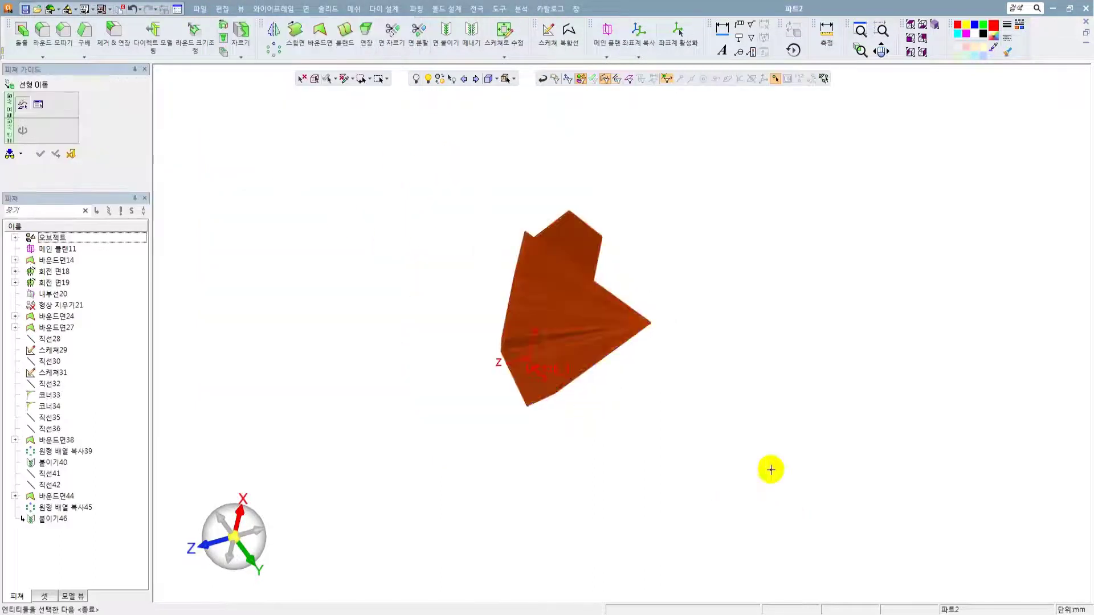
{"action": "middle_click", "coordinate": [693, 385]}
{"action": "scroll", "coordinate": [667, 341], "scroll_direction": "up", "scroll_amount": 3}
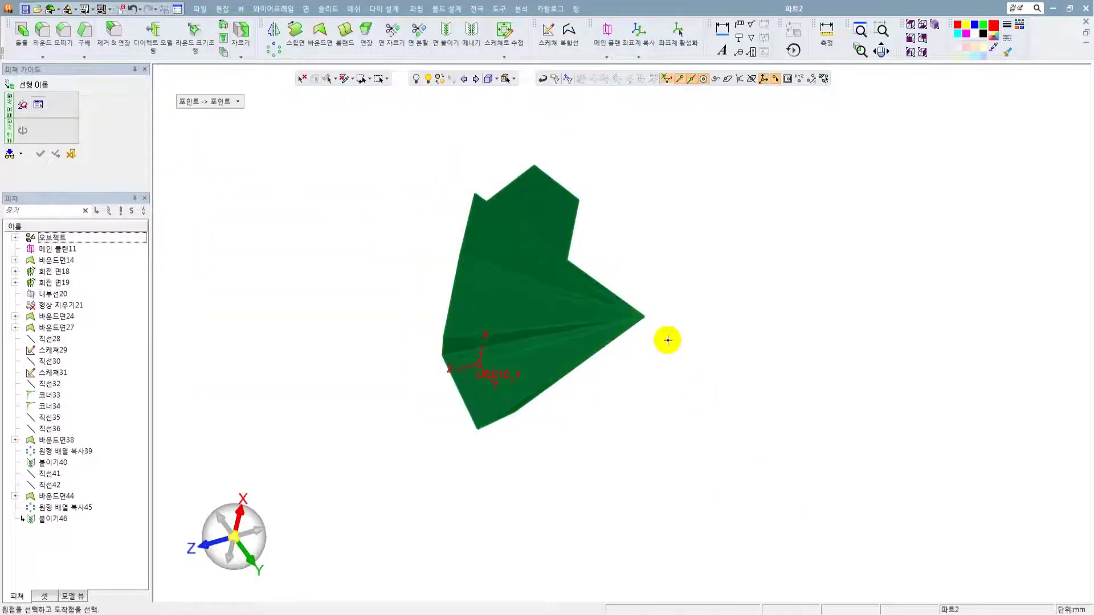
{"action": "left_click", "coordinate": [482, 363]}
{"action": "middle_click", "coordinate": [560, 246]}
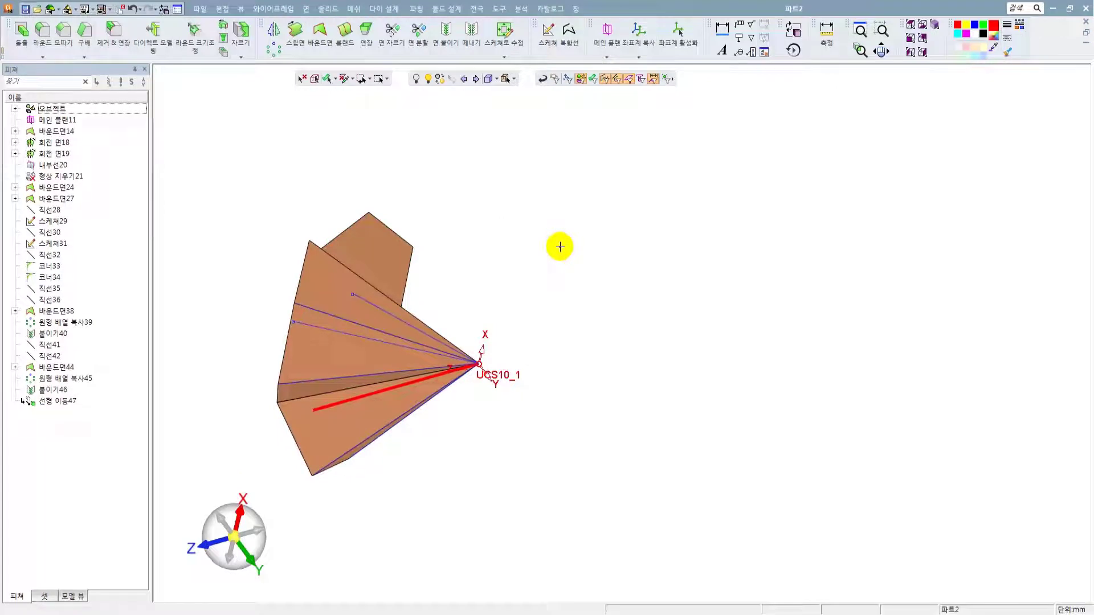
- Create an XY main plane on the UCS10_1 coordinate system at the shared apex
{"action": "left_click", "coordinate": [606, 31]}
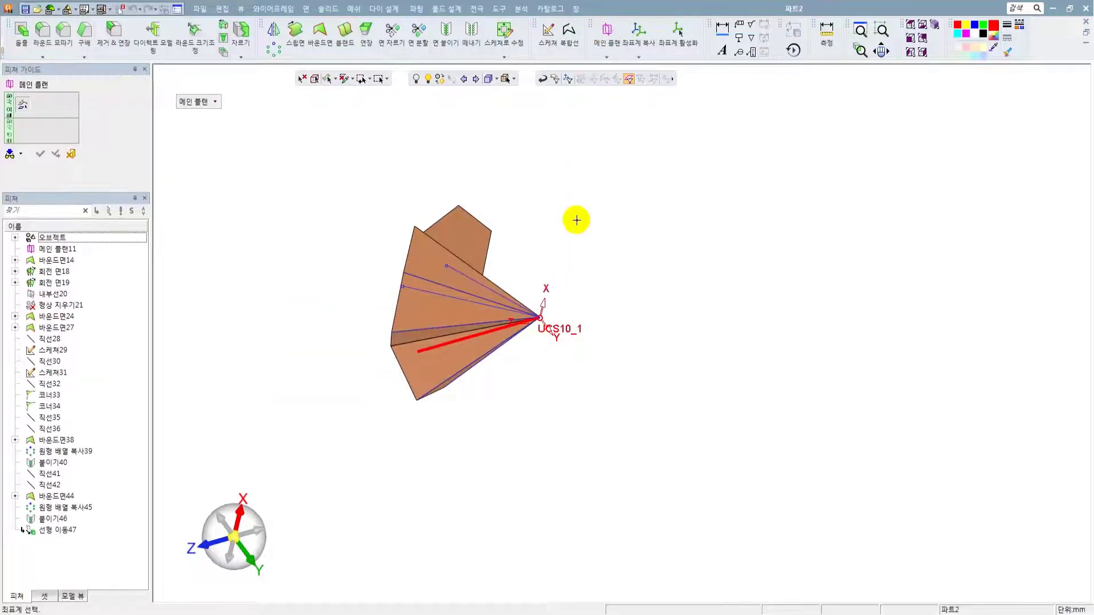
{"action": "left_click", "coordinate": [541, 316]}
{"action": "left_click", "coordinate": [197, 102]}
{"action": "left_click", "coordinate": [204, 127]}
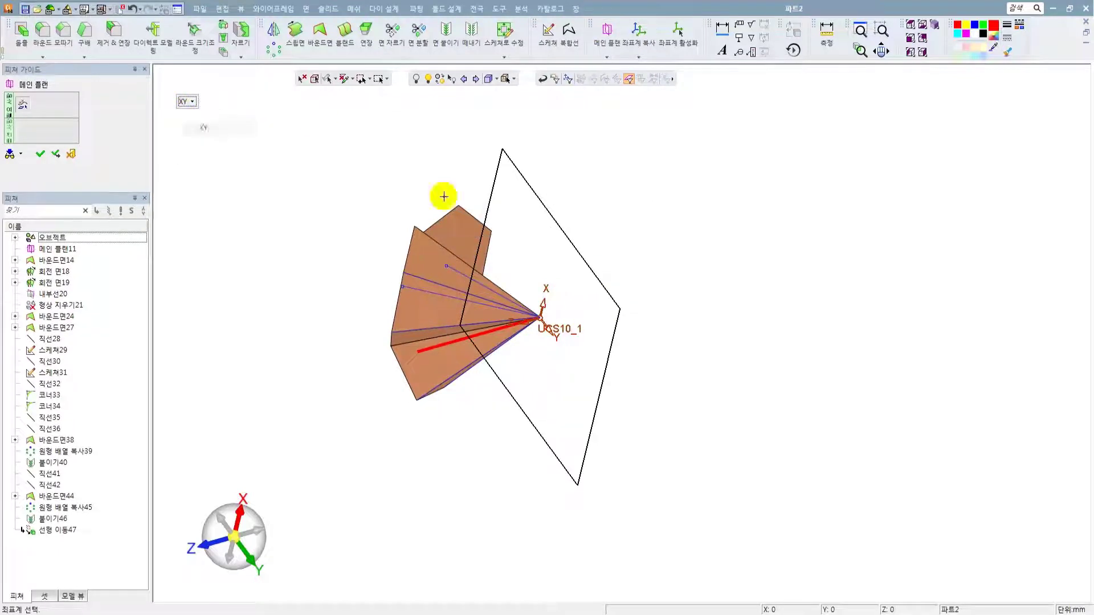
{"action": "middle_click", "coordinate": [689, 249]}
{"action": "left_click", "coordinate": [689, 249]}
- Start a sketch on the new XY plane and draw a circle about 192 mm in diameter centred on the origin
{"action": "left_click_drag", "start_coordinate": [640, 265], "coordinate": [664, 228], "text": "ctrl"}
{"action": "left_click_drag", "start_coordinate": [614, 286], "coordinate": [642, 256], "text": "ctrl"}
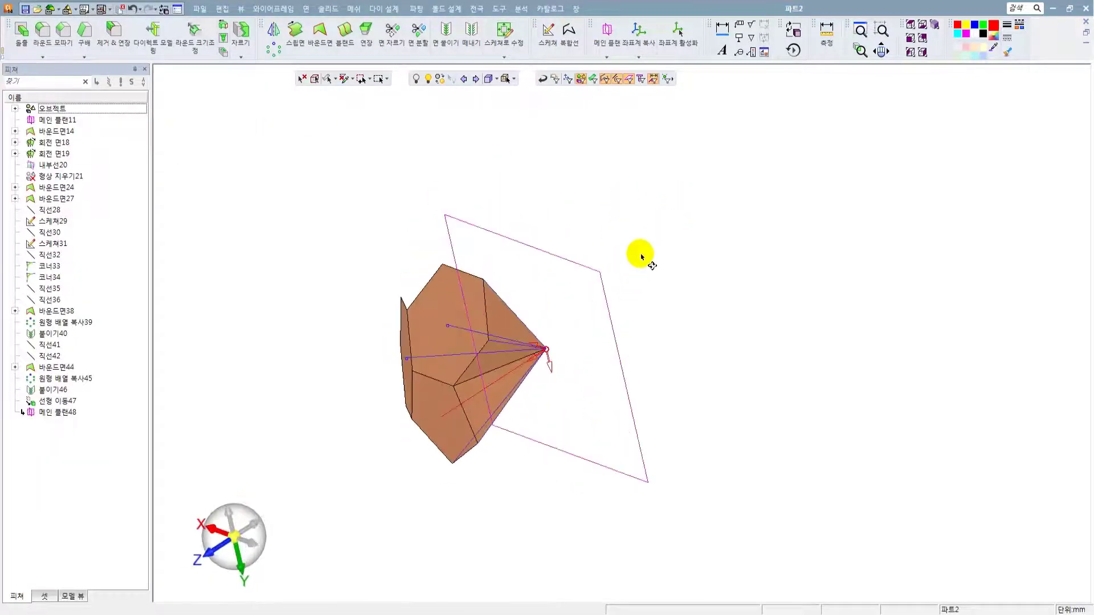
{"action": "right_click", "coordinate": [708, 234]}
{"action": "left_click", "coordinate": [715, 240]}
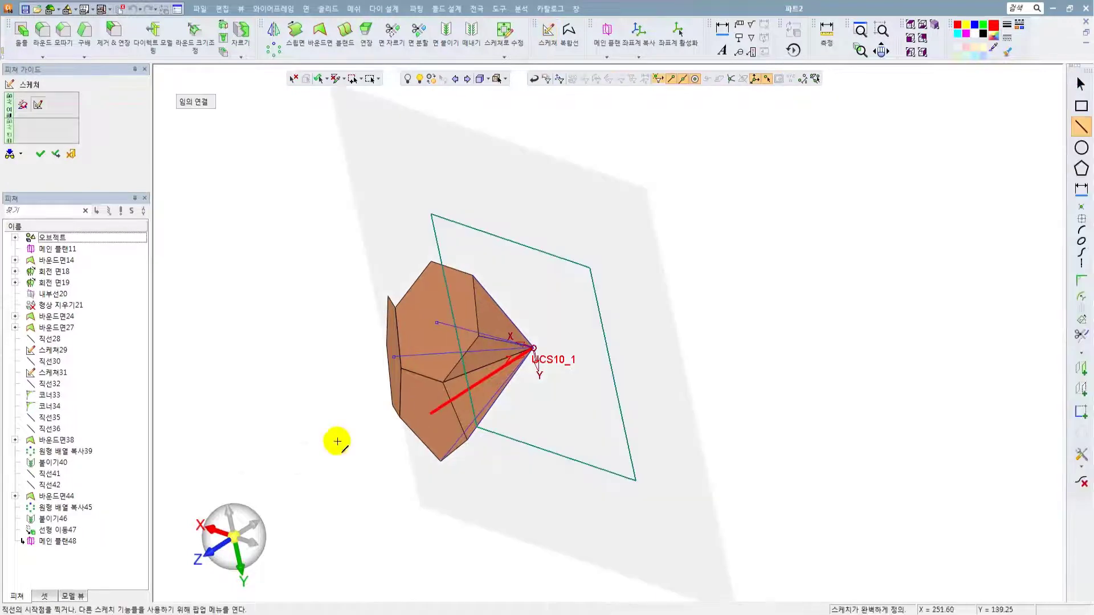
{"action": "left_click", "coordinate": [217, 546]}
{"action": "middle_click_drag", "start_coordinate": [716, 289], "coordinate": [690, 294], "text": "ctrl"}
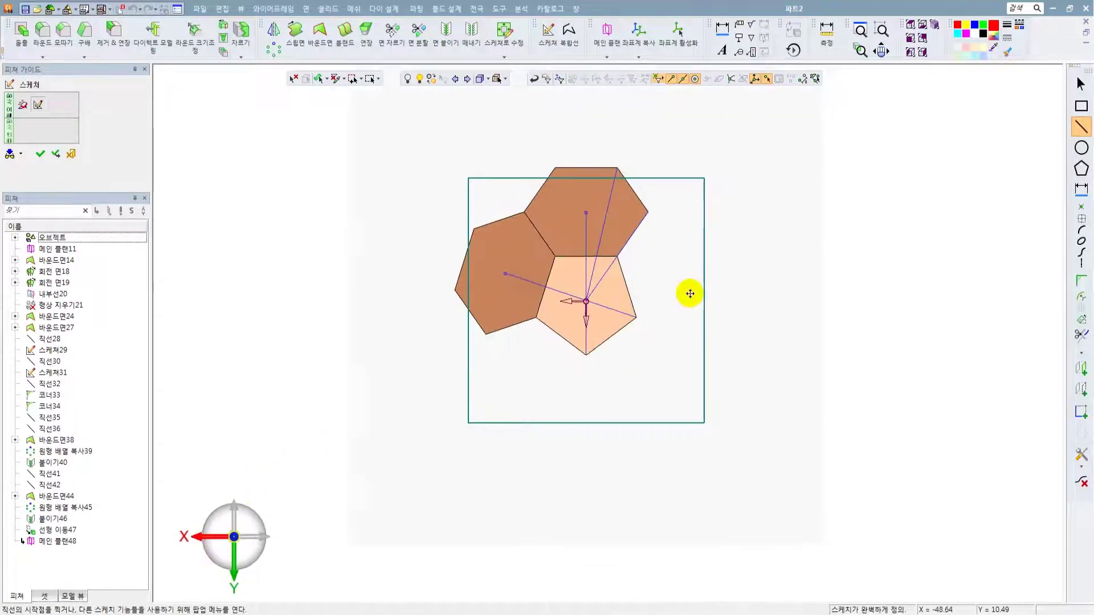
{"action": "left_click", "coordinate": [1081, 147]}
{"action": "left_click", "coordinate": [582, 301]}
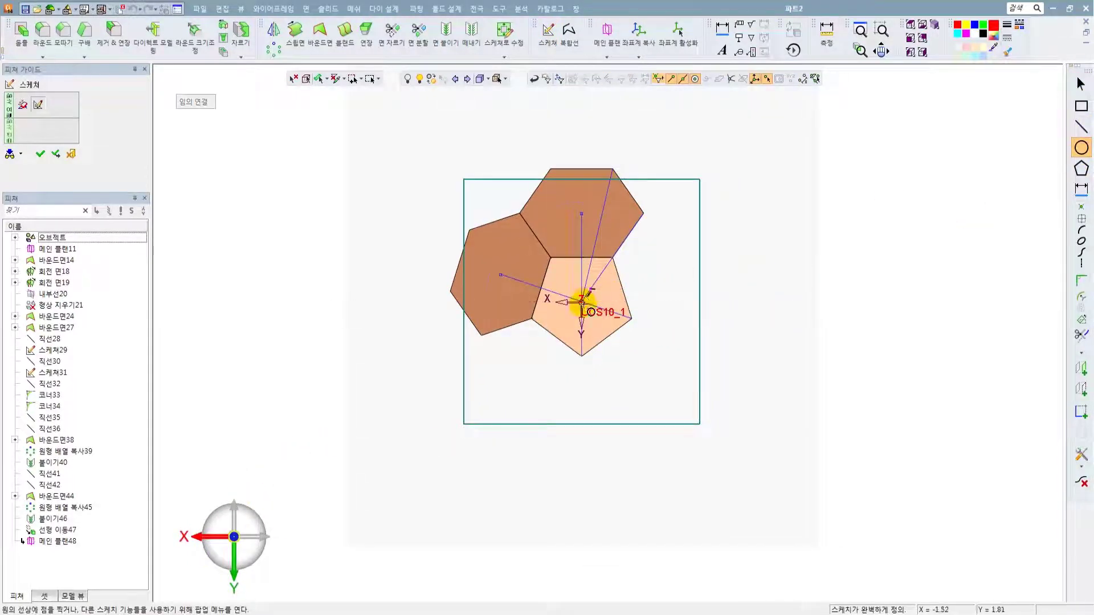
{"action": "left_click", "coordinate": [700, 362]}
- Dimension the circle and set its diameter to 200 mm
{"action": "right_click", "coordinate": [803, 293]}
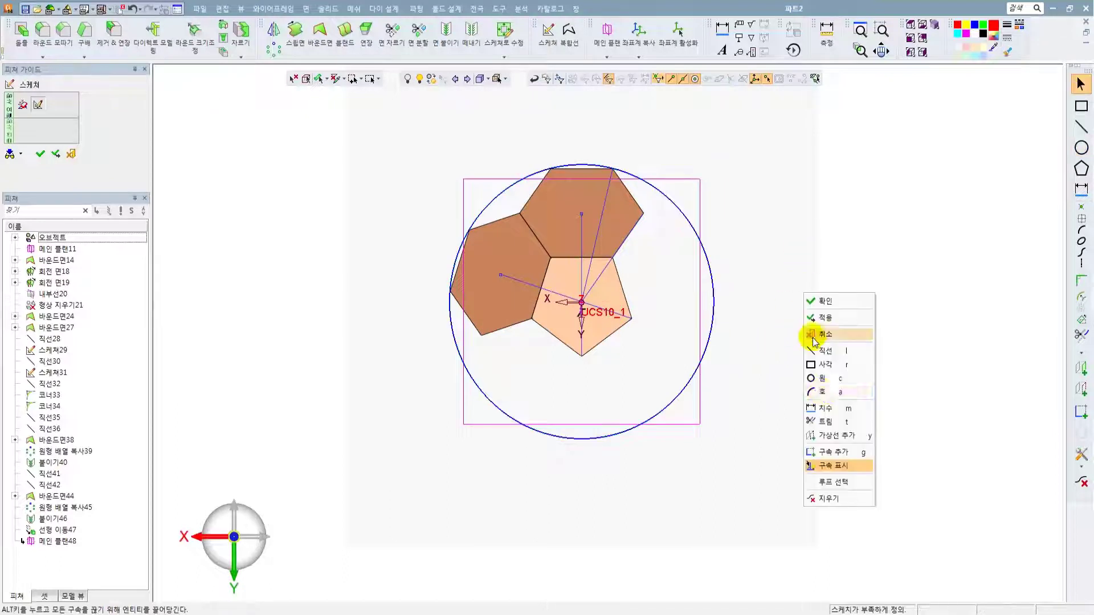
{"action": "left_click", "coordinate": [829, 409]}
{"action": "left_click", "coordinate": [708, 244]}
{"action": "left_click", "coordinate": [758, 191]}
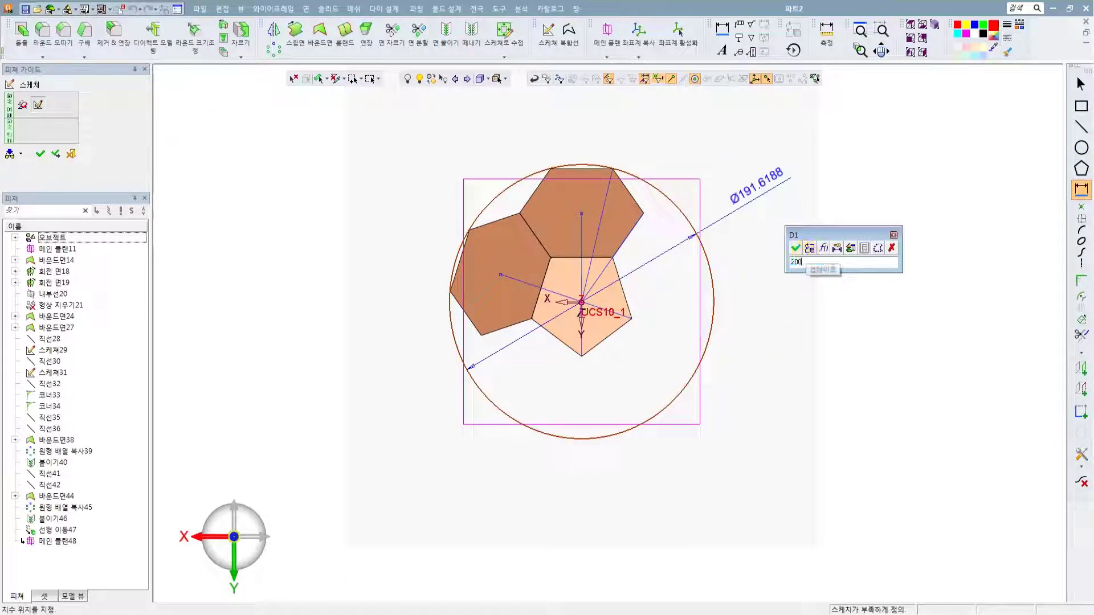
{"action": "left_click", "coordinate": [810, 249]}
- Draw a horizontal diameter line across the circle and trim away the lower arc, finishing the sketch as a closed semicircle
{"action": "left_click", "coordinate": [1081, 126]}
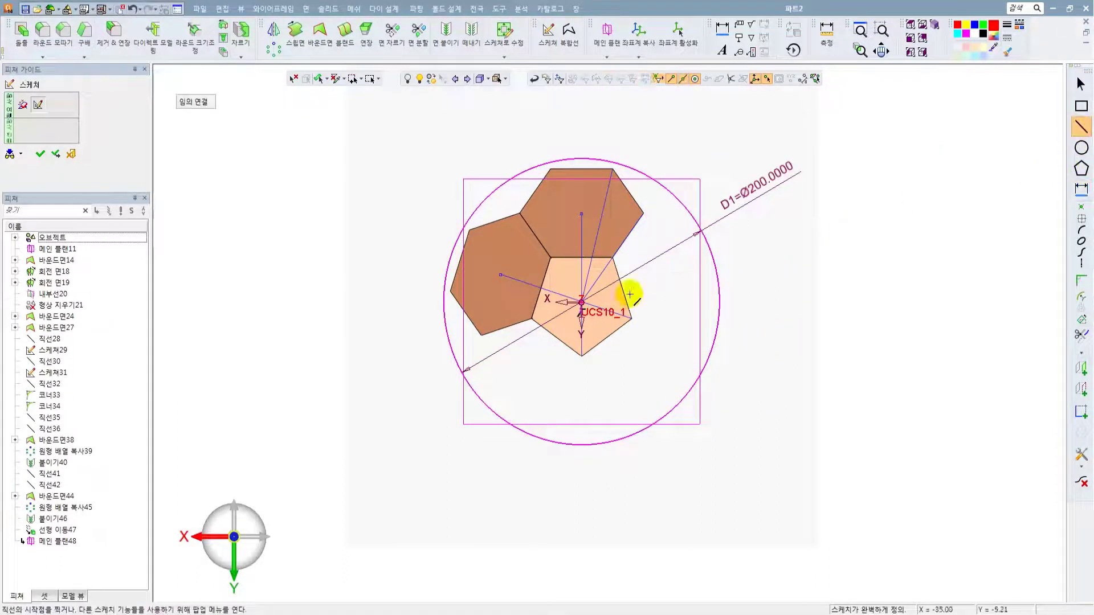
{"action": "left_click", "coordinate": [443, 302]}
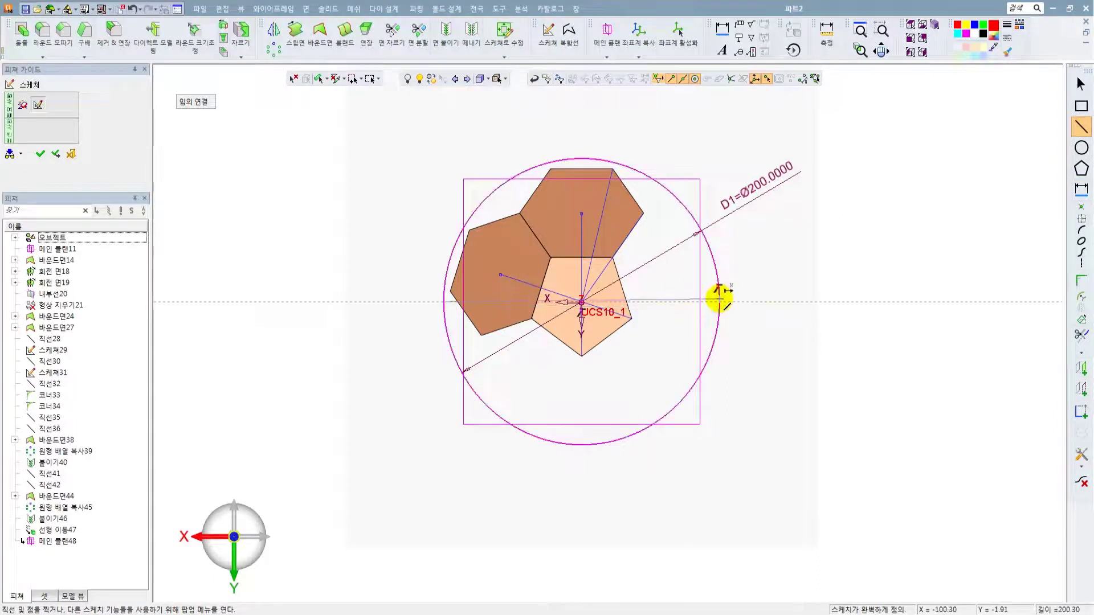
{"action": "left_click", "coordinate": [721, 302]}
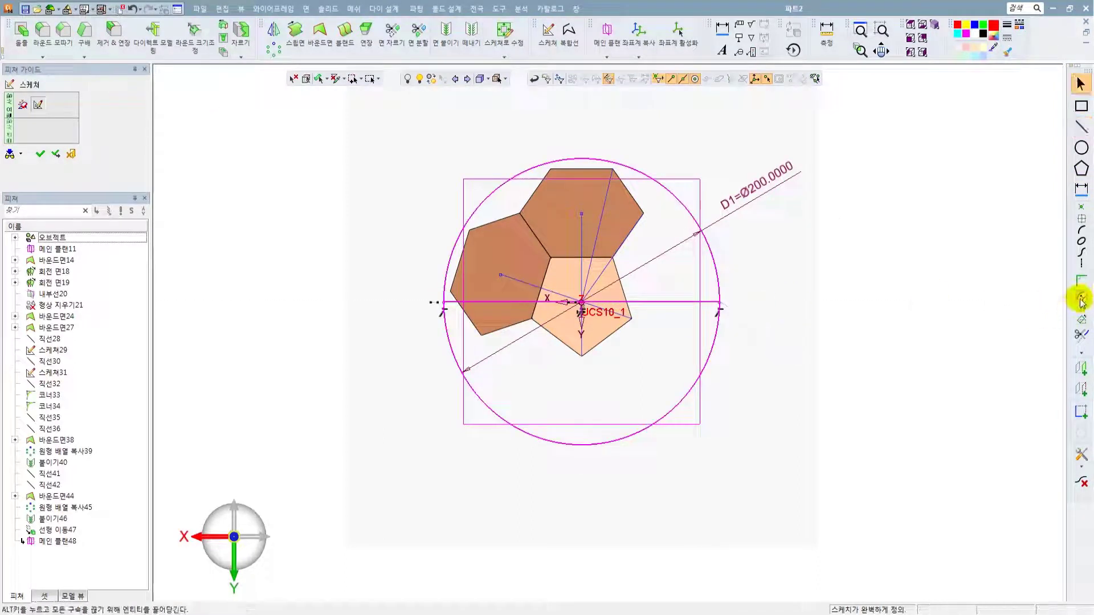
{"action": "left_click", "coordinate": [1082, 335]}
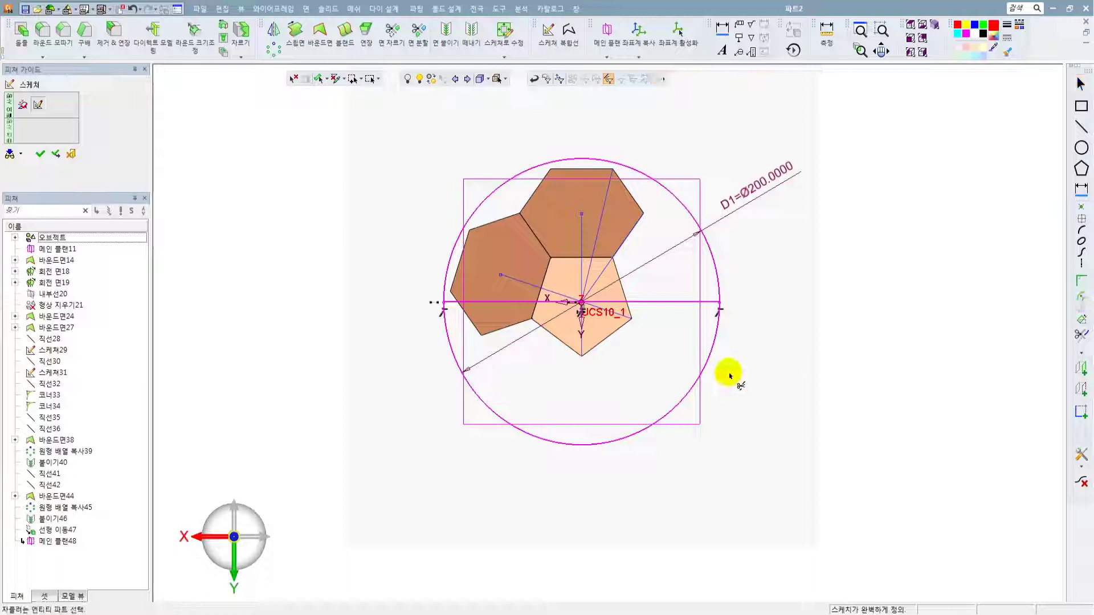
{"action": "left_click", "coordinate": [715, 343]}
{"action": "left_click", "coordinate": [56, 154]}
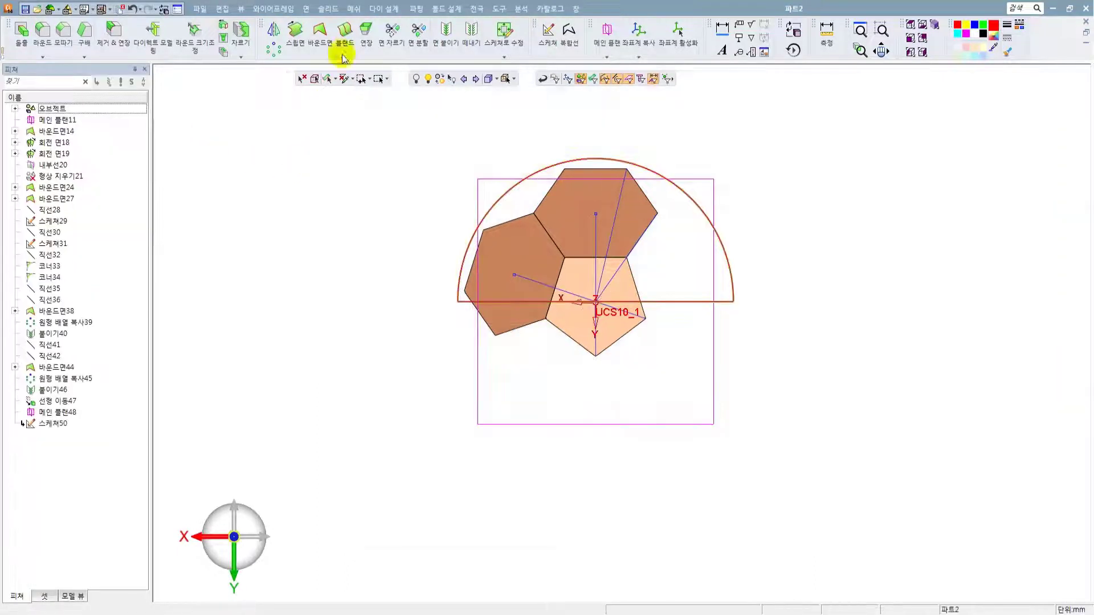
- Revolve the closed semicircle sketch 360 degrees about its diameter line to create a spherical surface
{"action": "left_click", "coordinate": [328, 10]}
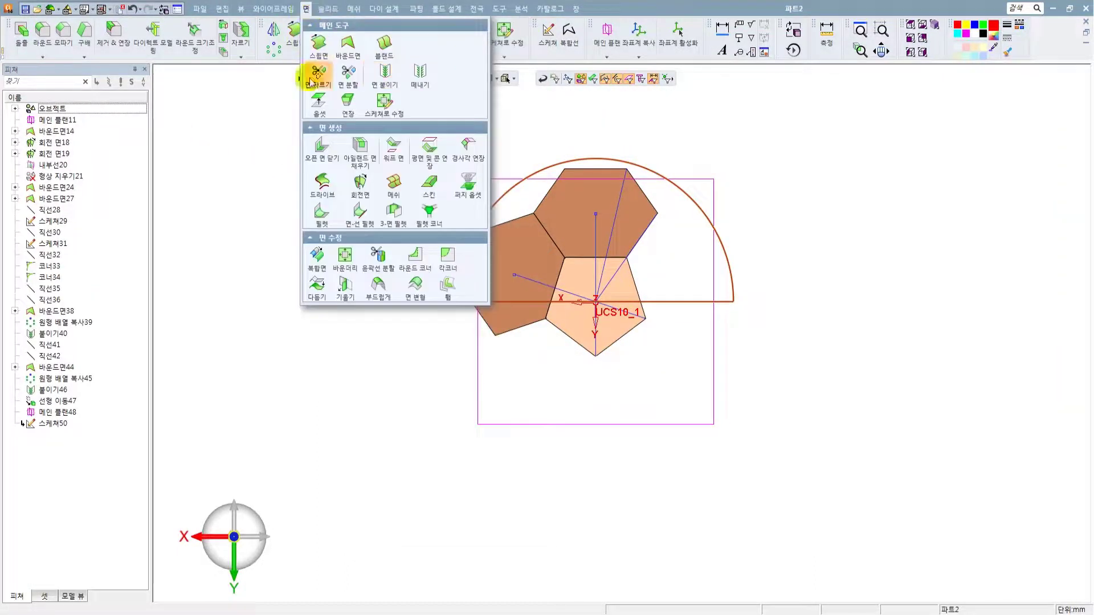
{"action": "left_click", "coordinate": [339, 152]}
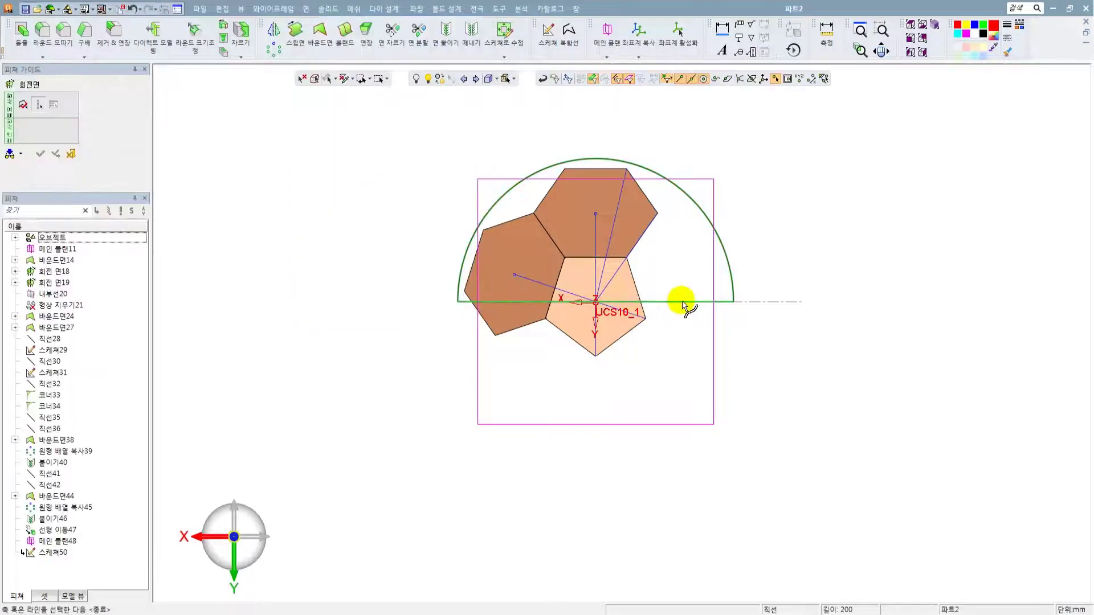
{"action": "left_click", "coordinate": [679, 302]}
{"action": "middle_click_drag", "start_coordinate": [640, 247], "coordinate": [550, 227]}
{"action": "scroll", "coordinate": [688, 200], "scroll_direction": "up", "scroll_amount": 3}
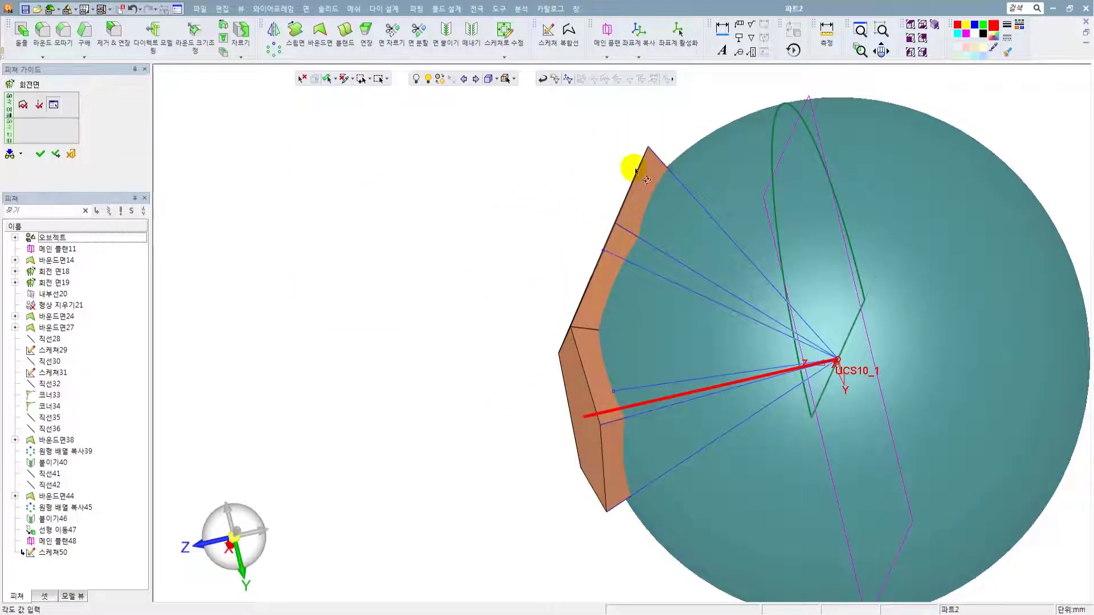
{"action": "middle_click_drag", "start_coordinate": [630, 165], "coordinate": [652, 176]}
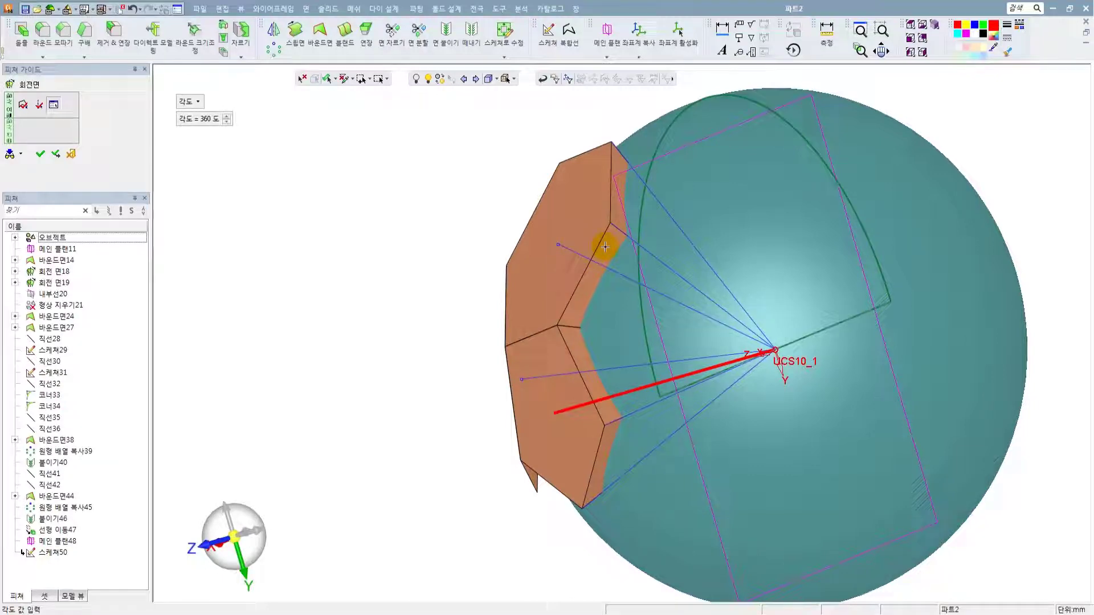
{"action": "scroll", "coordinate": [685, 247], "scroll_direction": "down", "scroll_amount": 3}
{"action": "middle_click_drag", "start_coordinate": [685, 247], "coordinate": [686, 279]}
{"action": "middle_click", "coordinate": [420, 205]}
{"action": "left_click", "coordinate": [420, 205]}
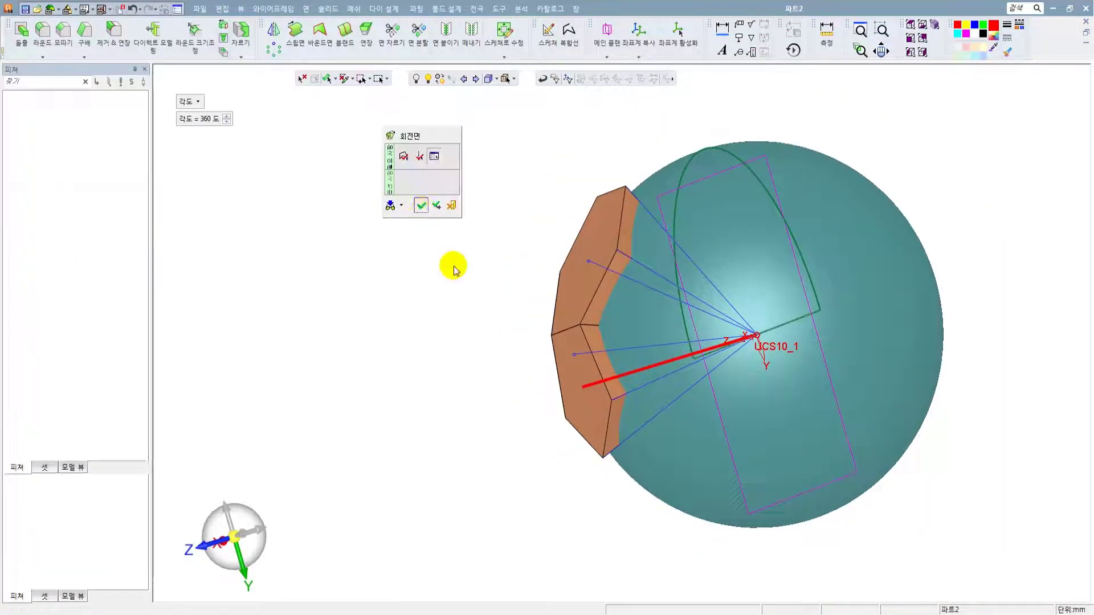
{"action": "middle_click_drag", "start_coordinate": [455, 270], "coordinate": [593, 271]}
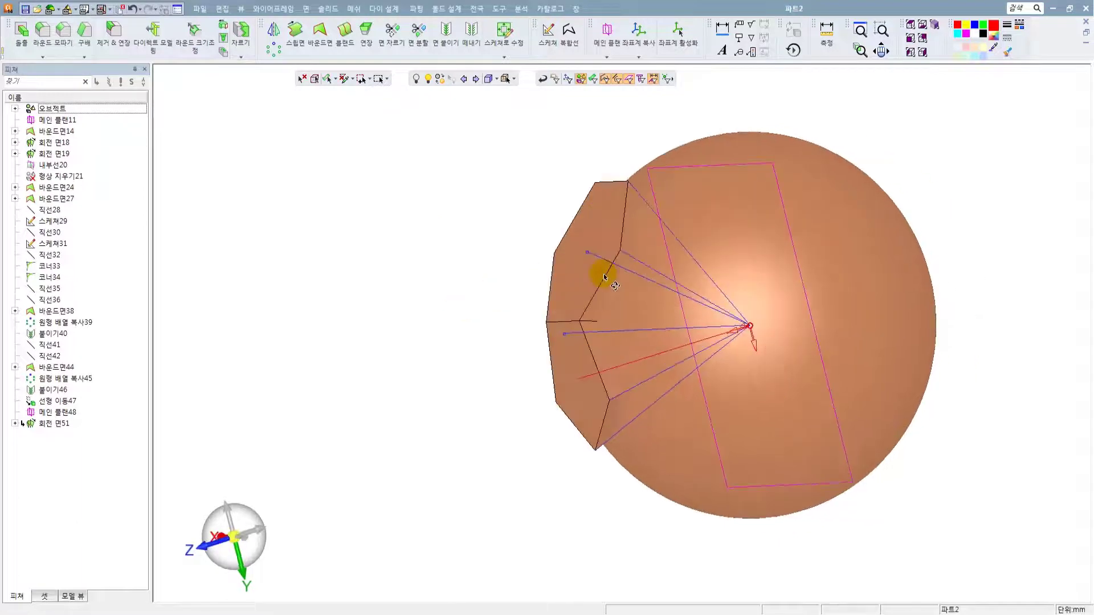
- Set up a solid Cut on the hexagonal and pentagonal pyramids with the sphere as cutter, removing the cutting object
{"action": "left_click", "coordinate": [307, 9]}
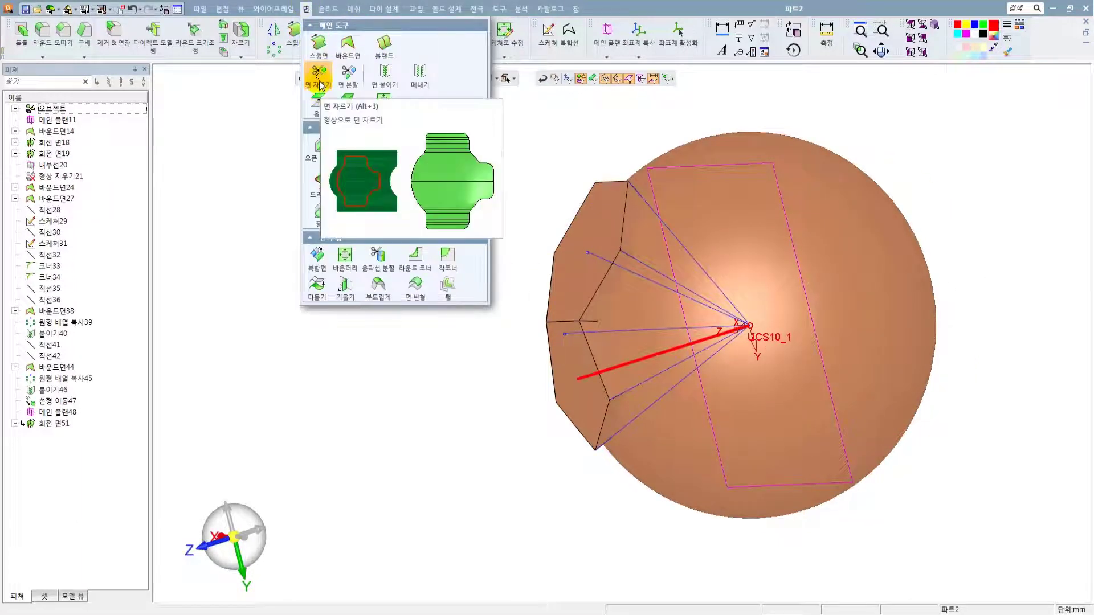
{"action": "left_click", "coordinate": [328, 8]}
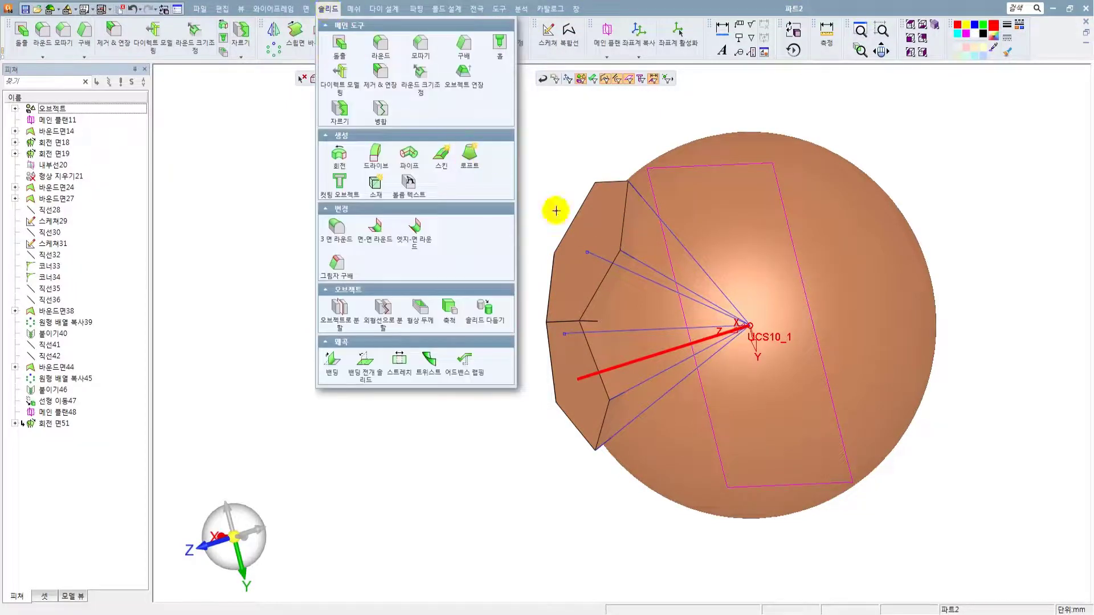
{"action": "left_click", "coordinate": [339, 108]}
{"action": "scroll", "coordinate": [570, 285], "scroll_direction": "up", "scroll_amount": 2}
{"action": "left_click", "coordinate": [575, 277]}
{"action": "left_click", "coordinate": [550, 343]}
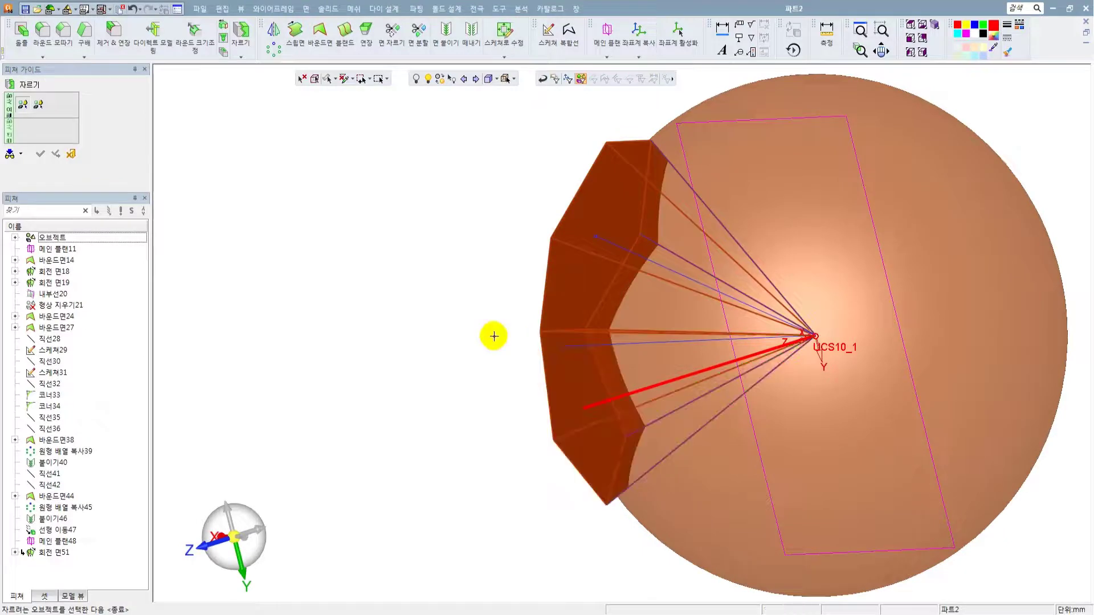
{"action": "middle_click", "coordinate": [439, 266]}
{"action": "left_click_drag", "start_coordinate": [459, 249], "coordinate": [438, 245], "text": "ctrl"}
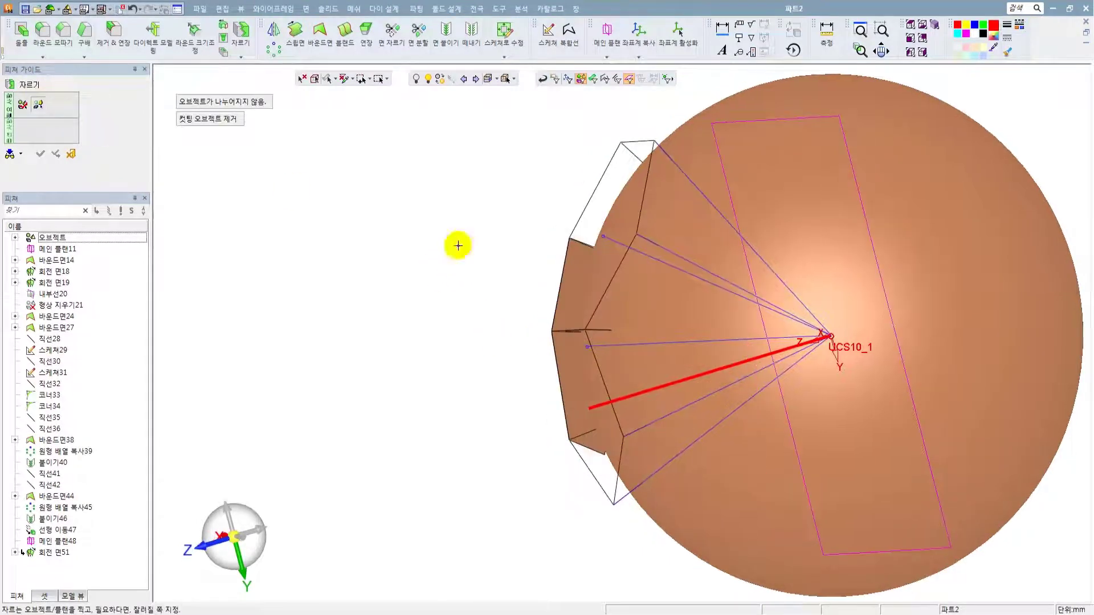
{"action": "left_click", "coordinate": [836, 214]}
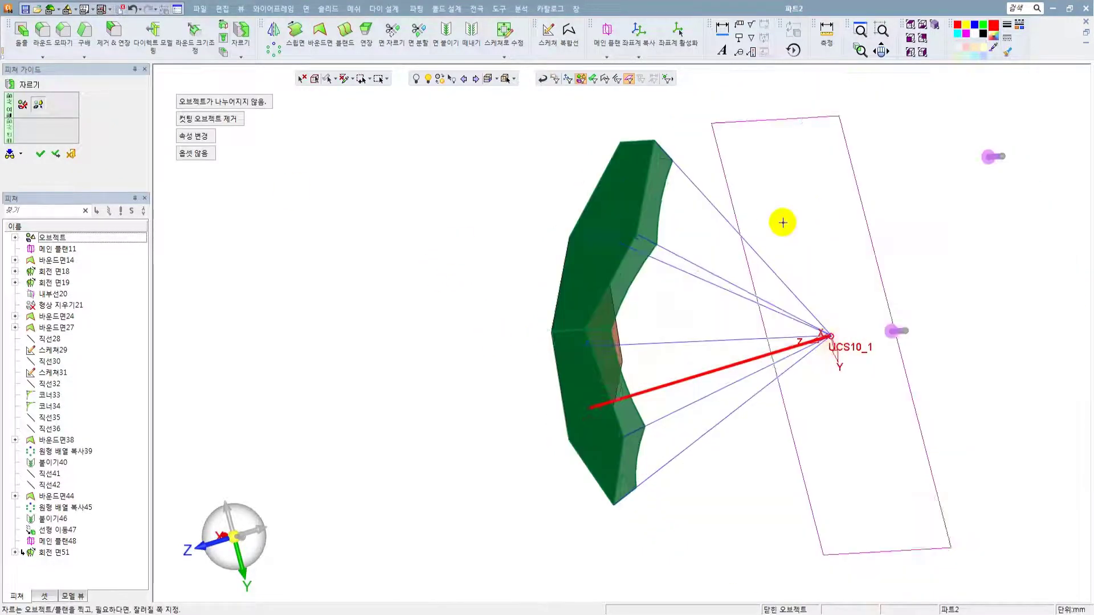
- Reverse the cut direction to keep the pyramid portions inside the sphere, and apply the cut
{"action": "left_click_drag", "start_coordinate": [781, 220], "coordinate": [640, 251], "text": "ctrl"}
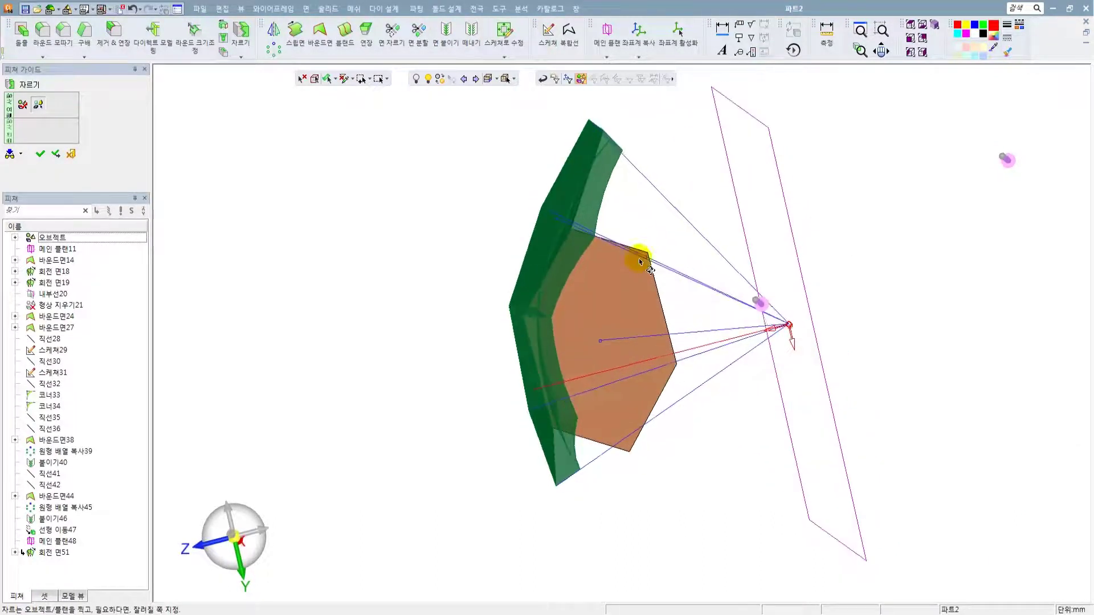
{"action": "left_click", "coordinate": [1007, 162]}
{"action": "left_click_drag", "start_coordinate": [813, 219], "coordinate": [832, 207], "text": "ctrl"}
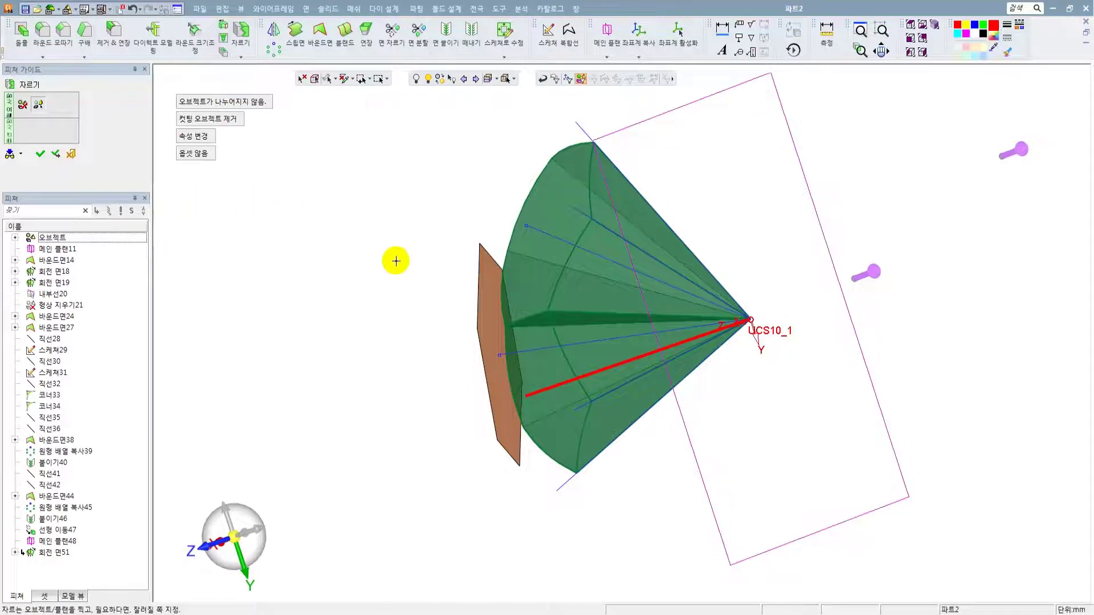
{"action": "left_click_drag", "start_coordinate": [396, 261], "coordinate": [586, 221], "text": "ctrl"}
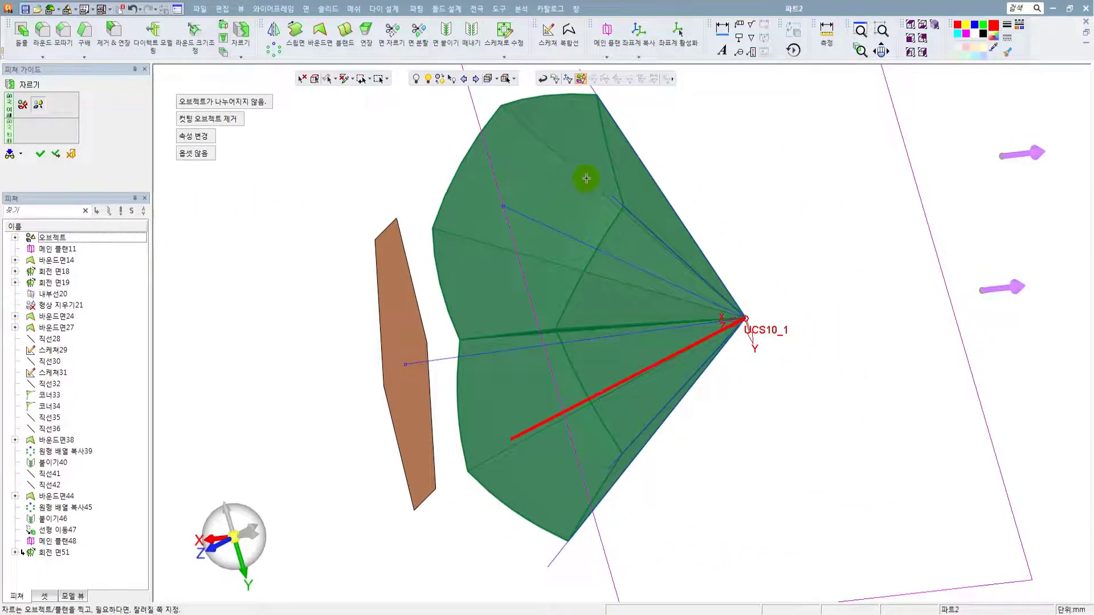
{"action": "left_click_drag", "start_coordinate": [587, 179], "coordinate": [601, 168], "text": "ctrl"}
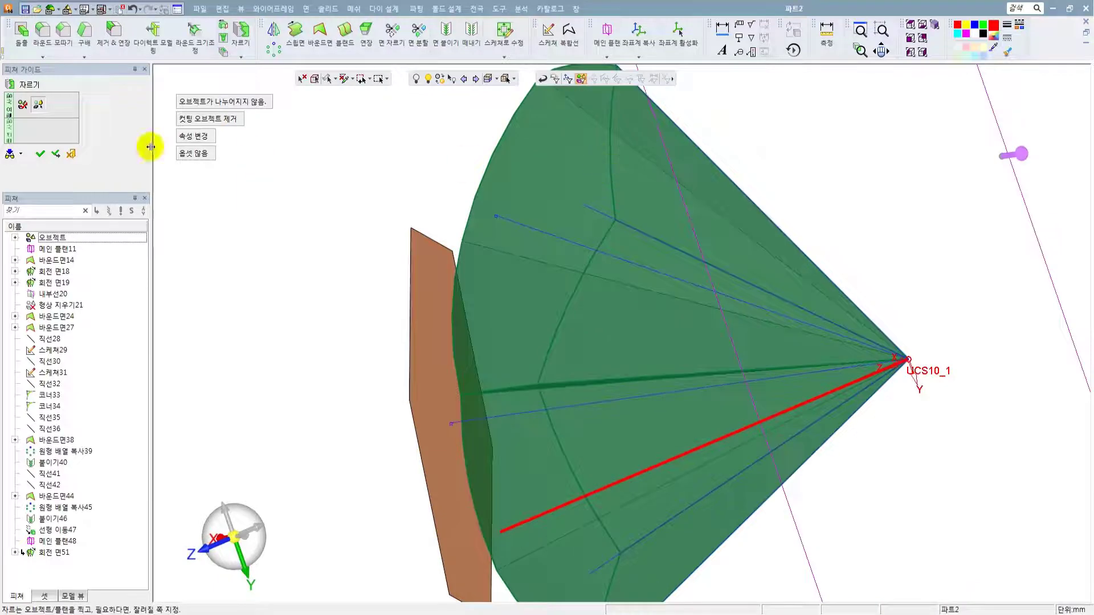
{"action": "left_click", "coordinate": [39, 158]}
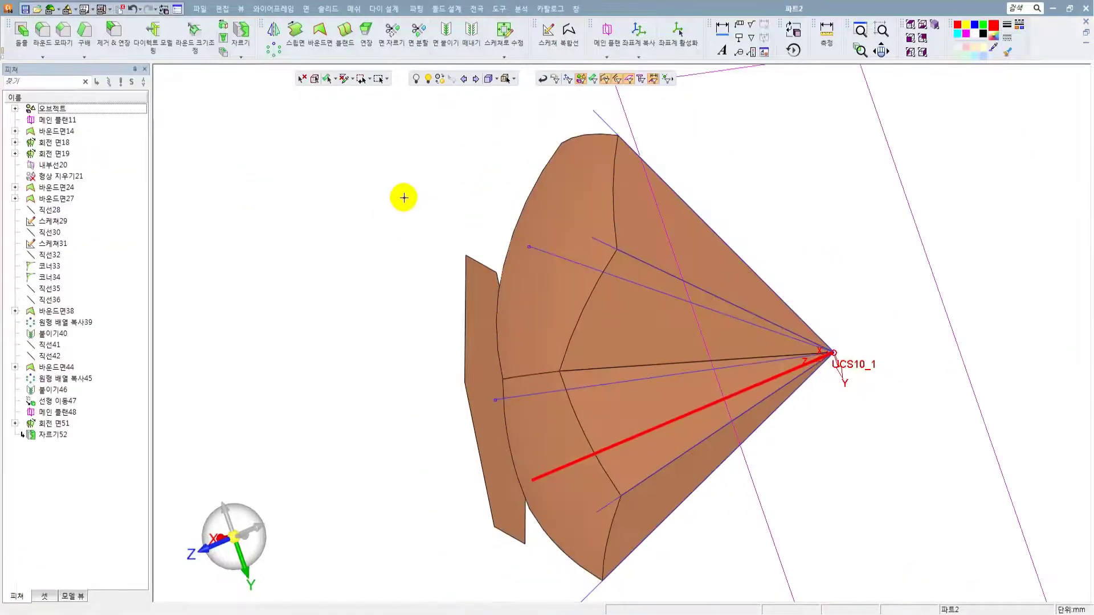
- Offset the spherical outer face of the hexagonal piece 2 mm inward towards the apex, keeping the original
{"action": "left_click", "coordinate": [308, 9]}
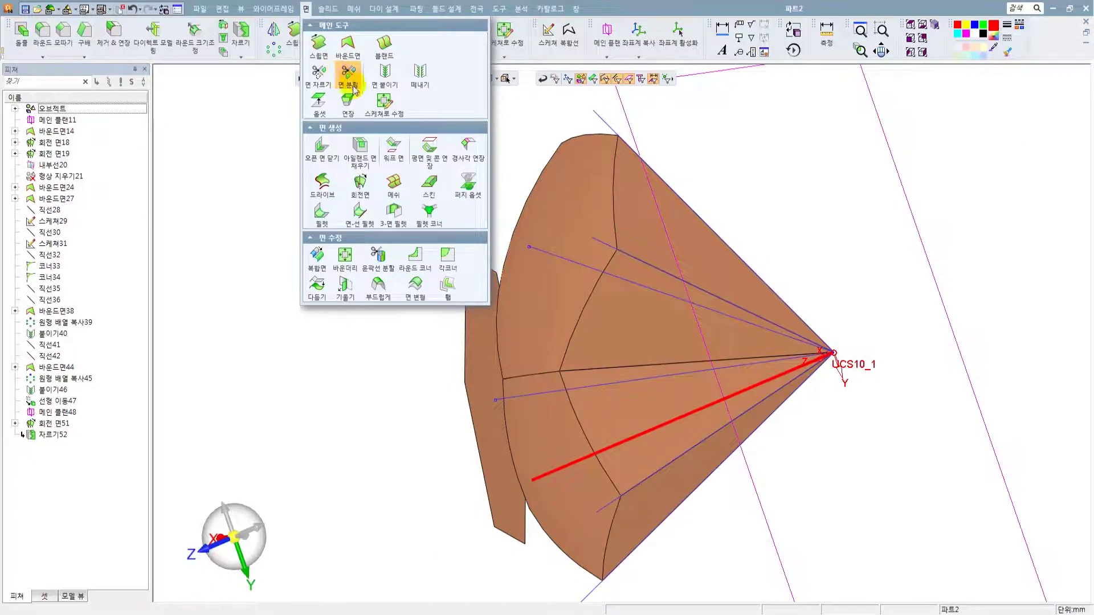
{"action": "left_click", "coordinate": [318, 101]}
{"action": "middle_click_drag", "start_coordinate": [476, 244], "coordinate": [564, 333]}
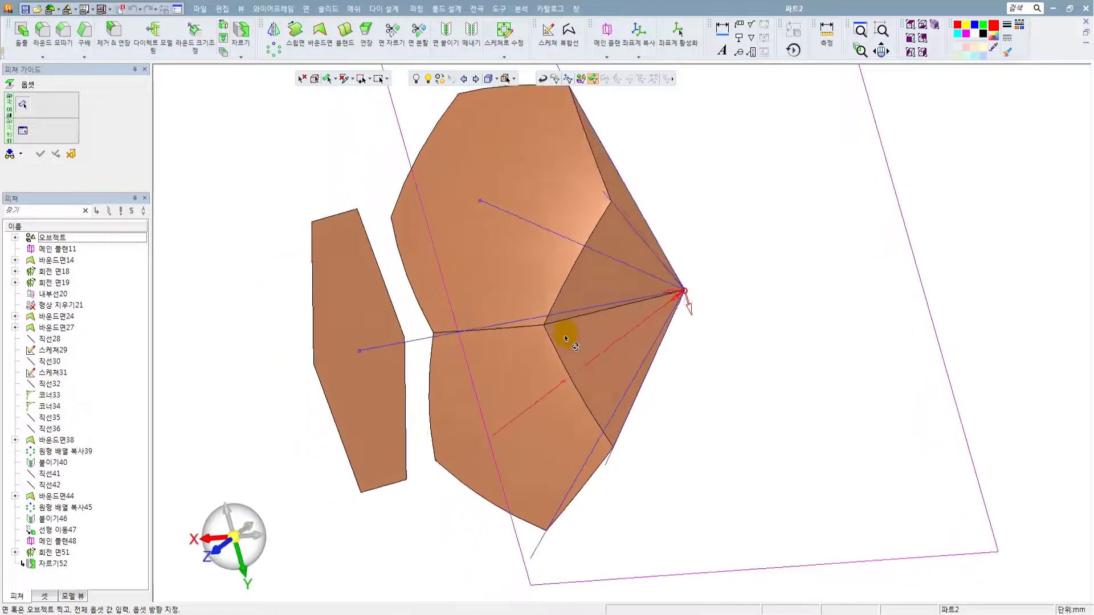
{"action": "left_click", "coordinate": [541, 264]}
{"action": "middle_click_drag", "start_coordinate": [540, 279], "coordinate": [488, 232]}
{"action": "left_click", "coordinate": [489, 232]}
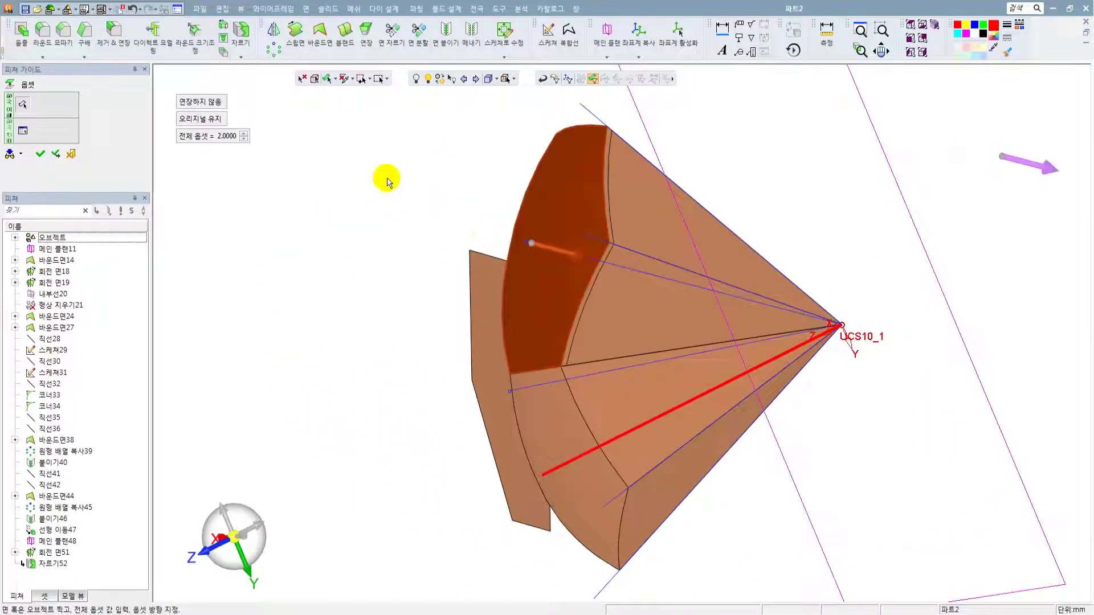
{"action": "right_click", "coordinate": [345, 175]}
{"action": "left_click", "coordinate": [347, 171]}
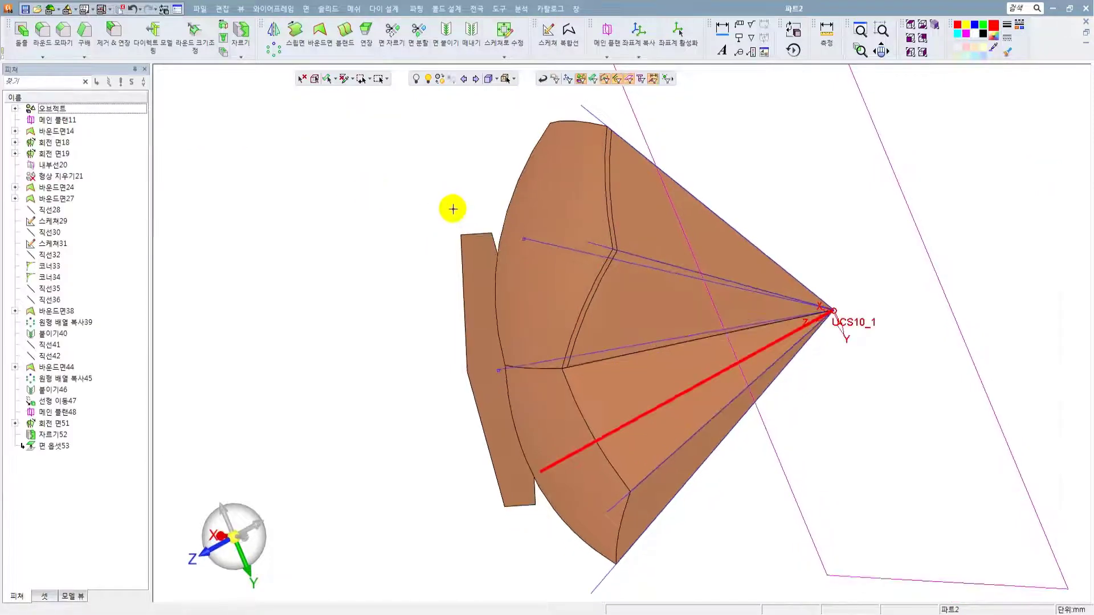
- Start another solid Cut and select the hexagonal and pentagonal pieces as the objects to cut
{"action": "left_click", "coordinate": [328, 9]}
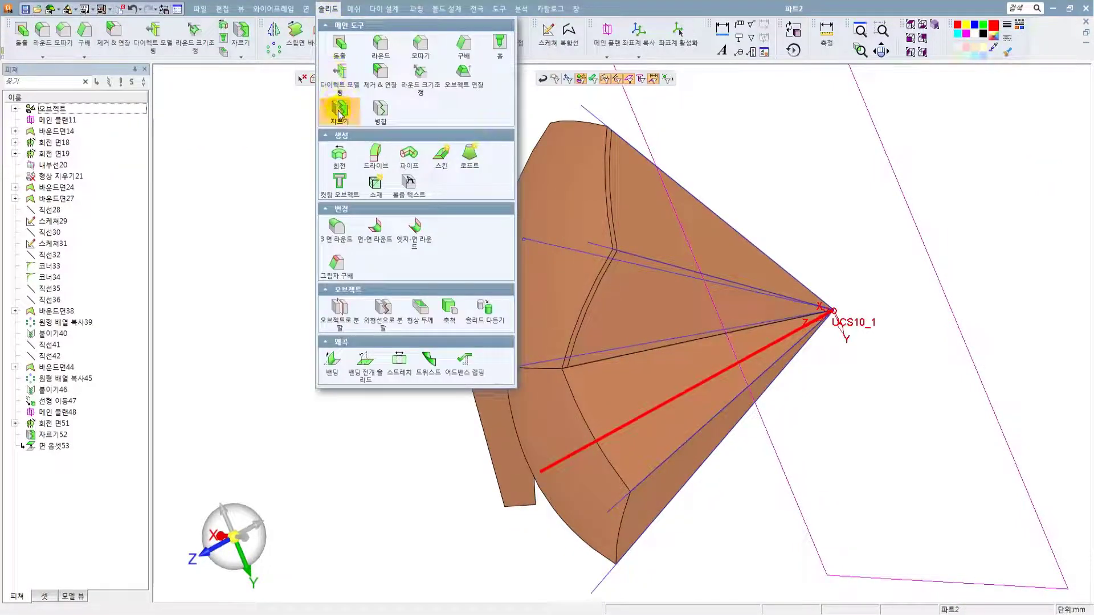
{"action": "left_click", "coordinate": [334, 106]}
{"action": "left_click", "coordinate": [657, 231]}
{"action": "left_click", "coordinate": [692, 384]}
{"action": "middle_click", "coordinate": [805, 410]}
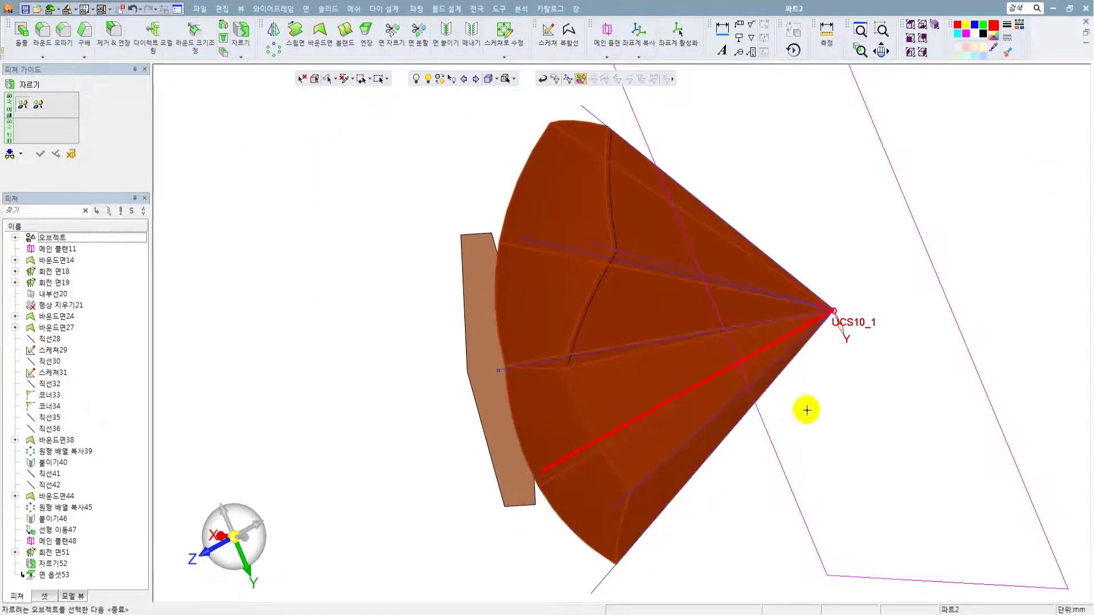
{"action": "scroll", "coordinate": [606, 256], "scroll_direction": "up", "scroll_amount": 2}
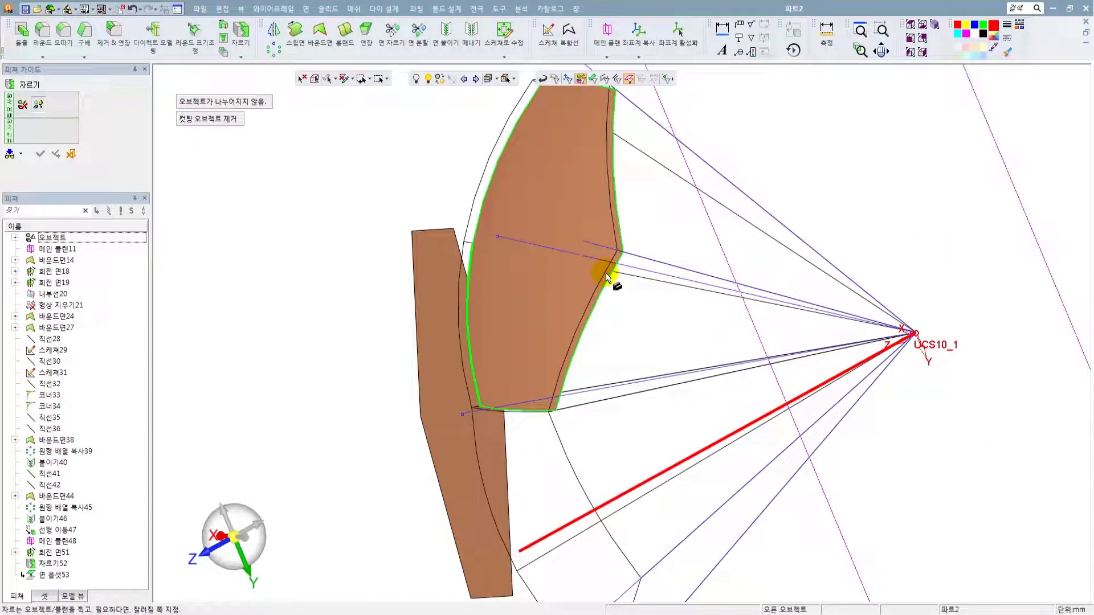
{"action": "middle_click_drag", "start_coordinate": [582, 247], "coordinate": [625, 203]}
{"action": "scroll", "coordinate": [630, 222], "scroll_direction": "up", "scroll_amount": 2}
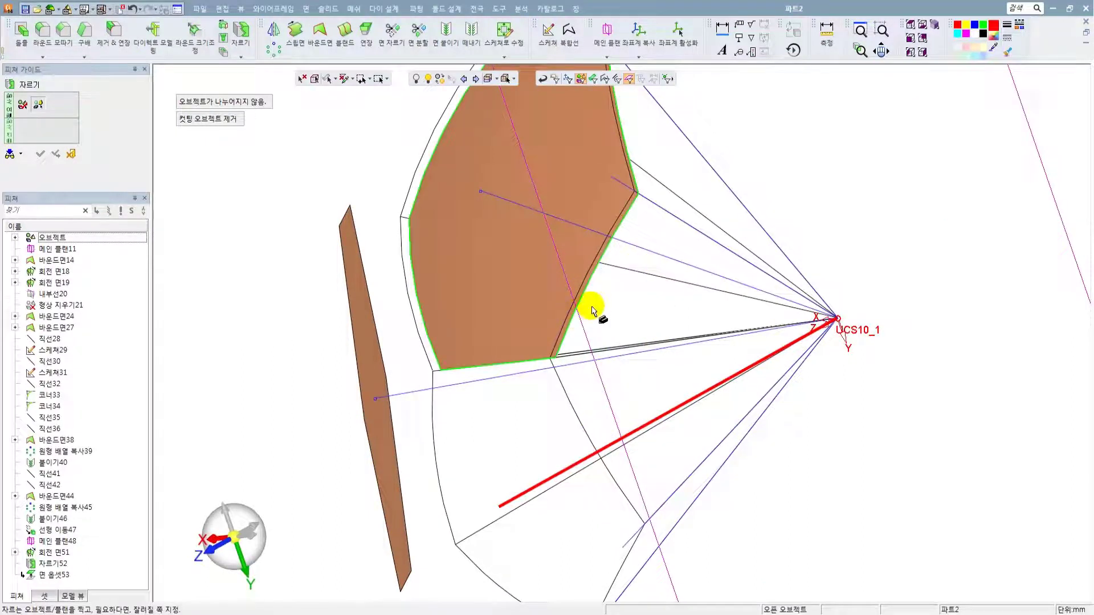
{"action": "scroll", "coordinate": [598, 316], "scroll_direction": "down", "scroll_amount": 2}
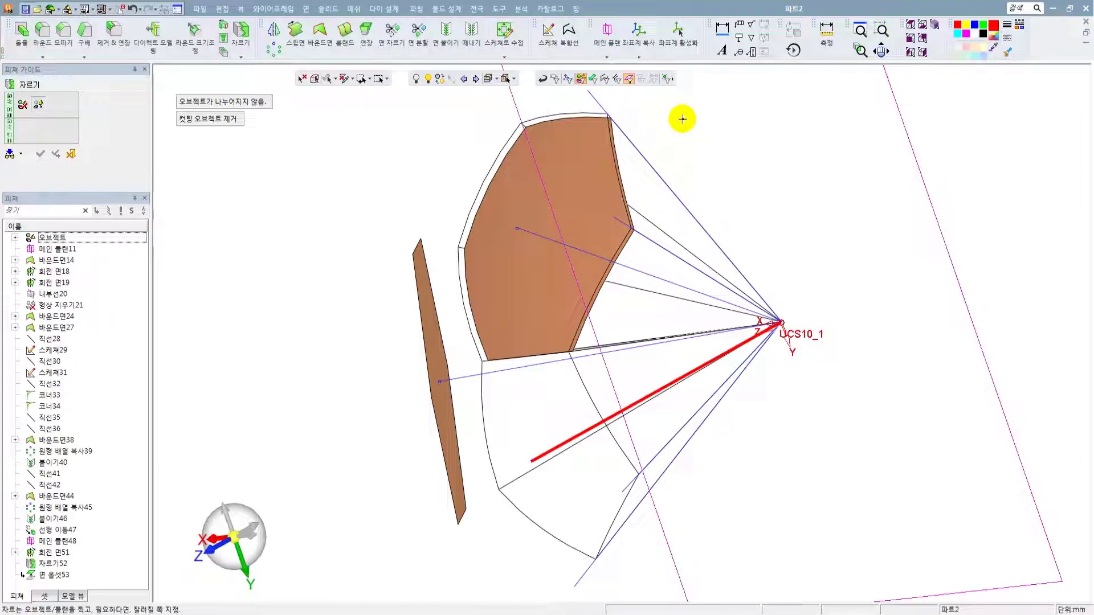
- Cut both pieces with the extended inward-offset spherical face, keeping the cutting face and the thin outer shells
{"action": "left_click", "coordinate": [594, 80]}
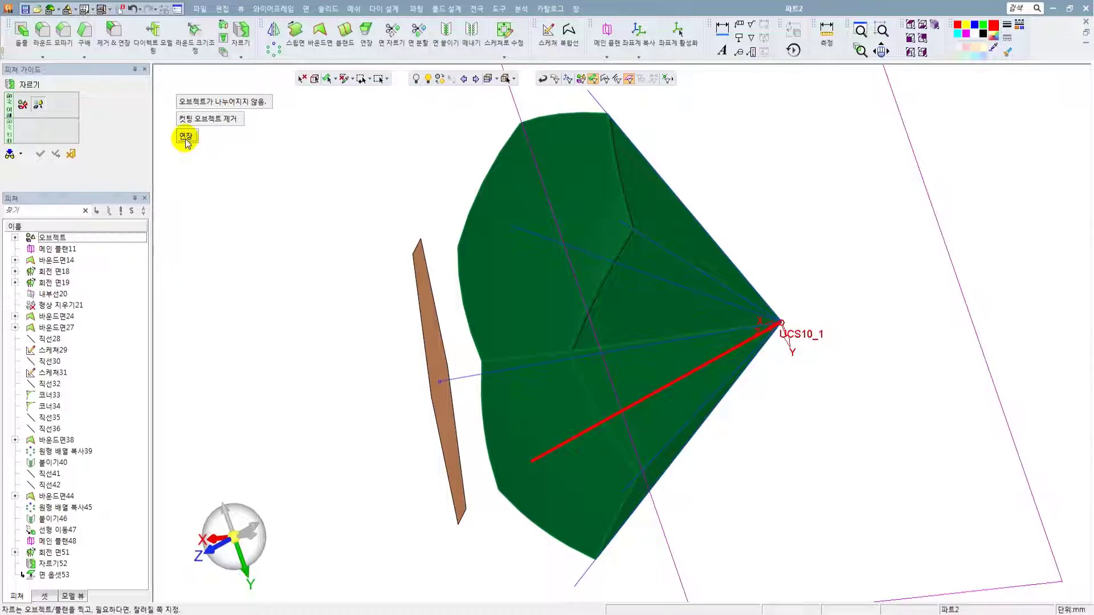
{"action": "middle_click_drag", "start_coordinate": [327, 185], "coordinate": [420, 238]}
{"action": "scroll", "coordinate": [562, 272], "scroll_direction": "up", "scroll_amount": 3}
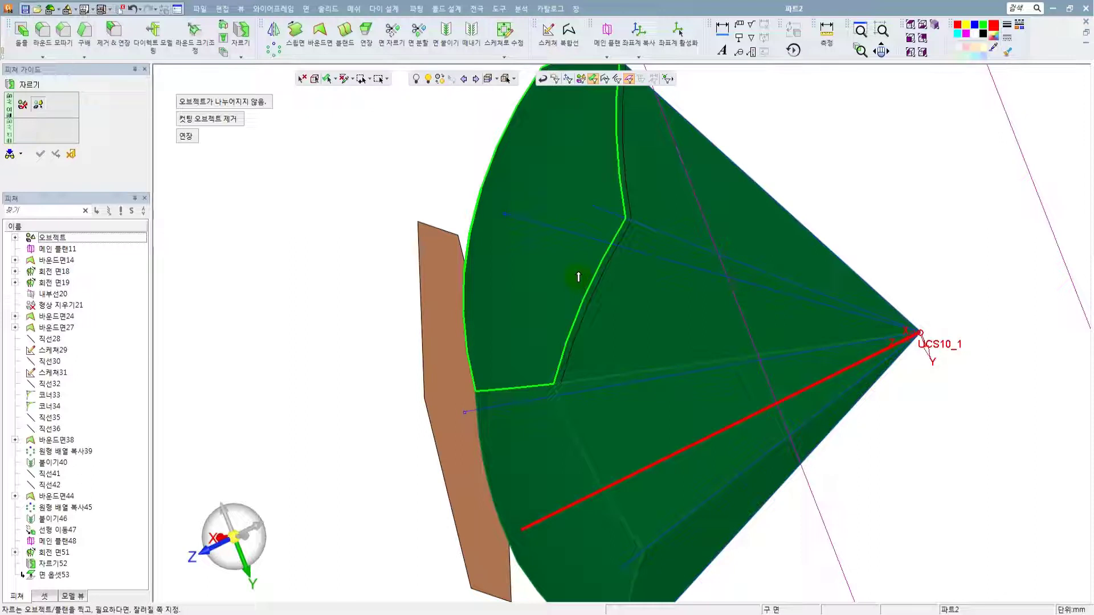
{"action": "left_click", "coordinate": [578, 278]}
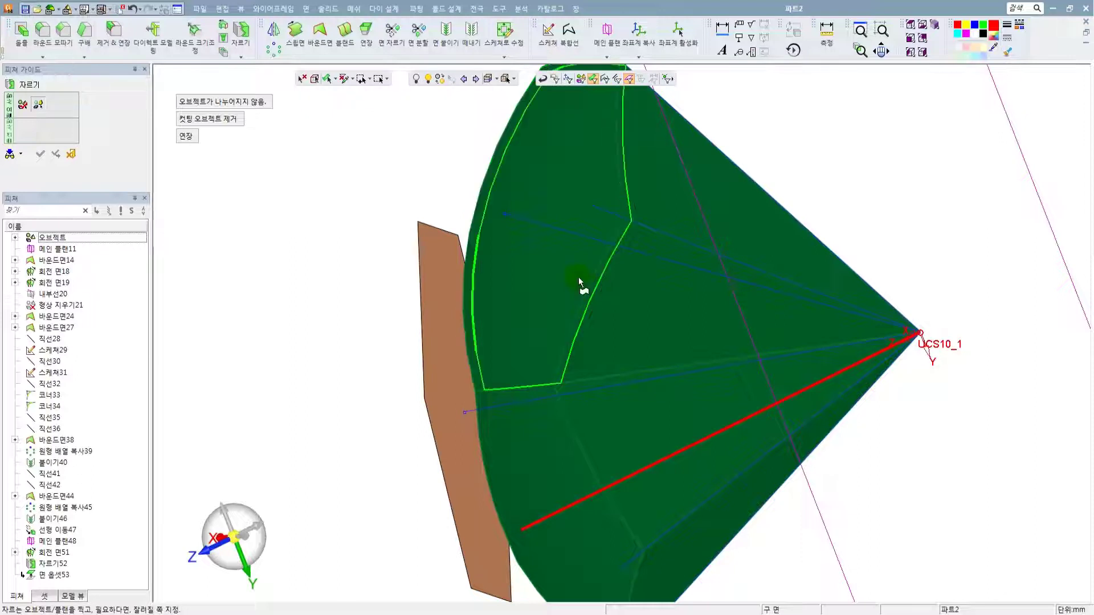
{"action": "middle_click", "coordinate": [579, 280]}
{"action": "scroll", "coordinate": [644, 289], "scroll_direction": "down", "scroll_amount": 2}
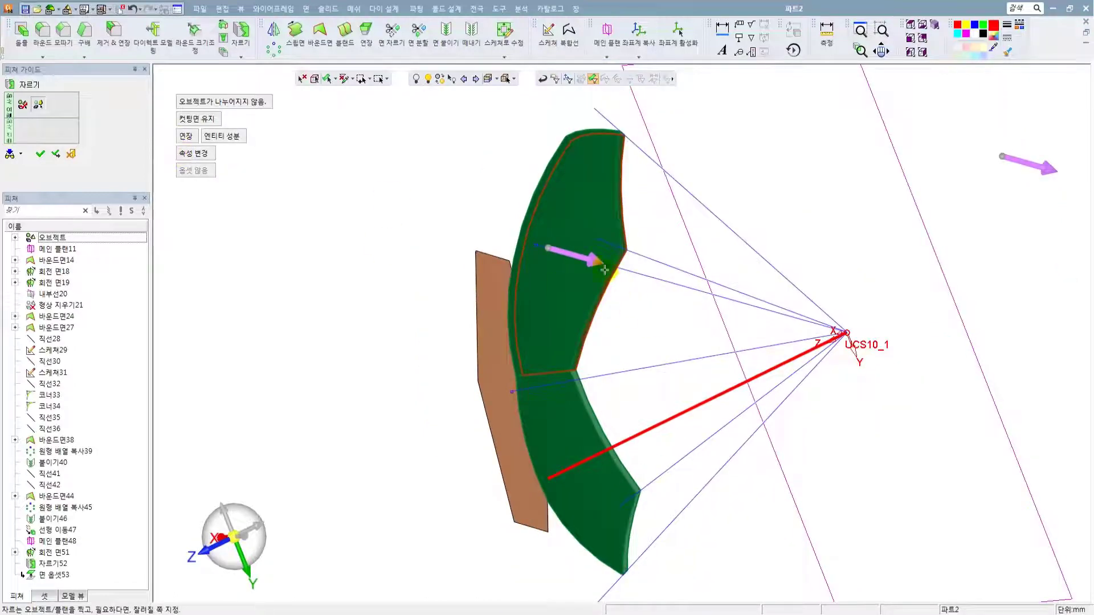
{"action": "middle_click_drag", "start_coordinate": [642, 311], "coordinate": [581, 431]}
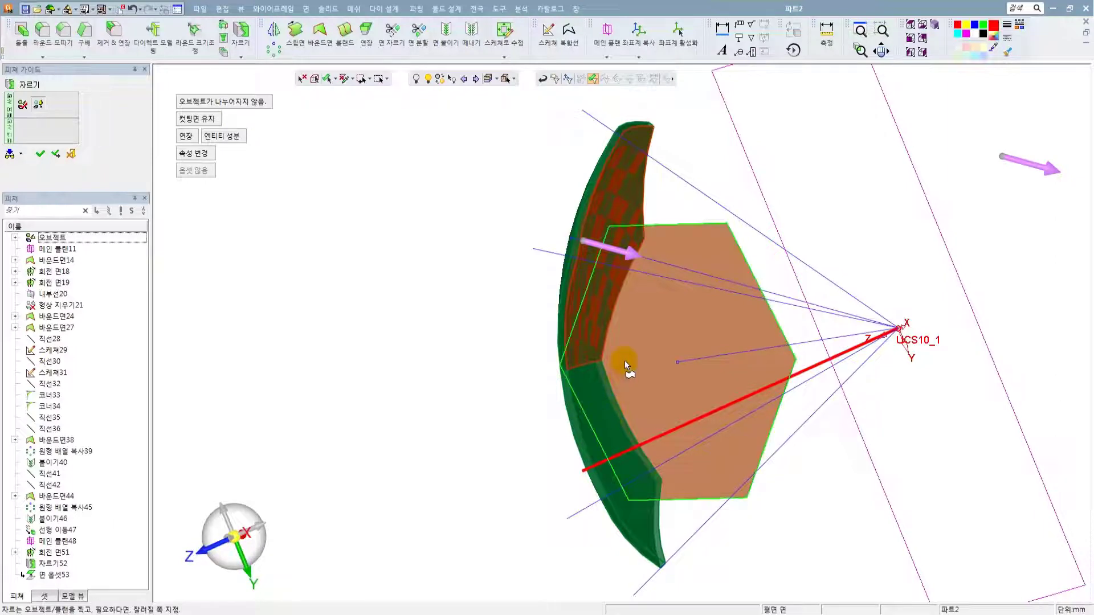
{"action": "middle_click_drag", "start_coordinate": [660, 319], "coordinate": [571, 228]}
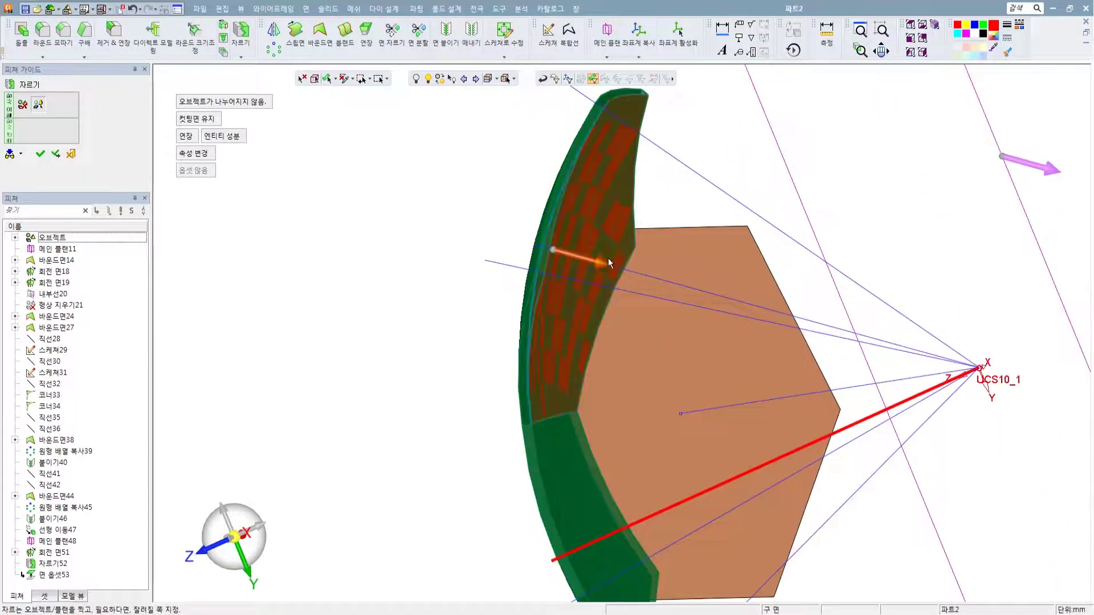
{"action": "left_click", "coordinate": [40, 155]}
{"action": "left_click", "coordinate": [43, 154]}
{"action": "scroll", "coordinate": [506, 247], "scroll_direction": "down", "scroll_amount": 3}
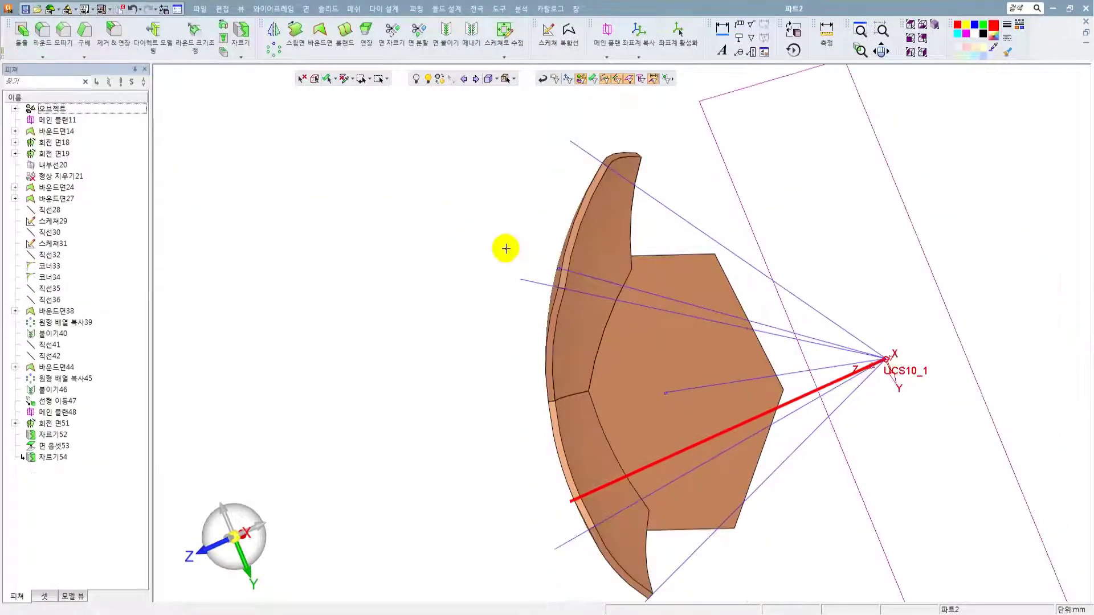
- Edit the last solid cut so that the cutting face is removed instead of kept, and apply it
{"action": "middle_click_drag", "start_coordinate": [506, 248], "coordinate": [531, 269]}
{"action": "left_click", "coordinate": [558, 267]}
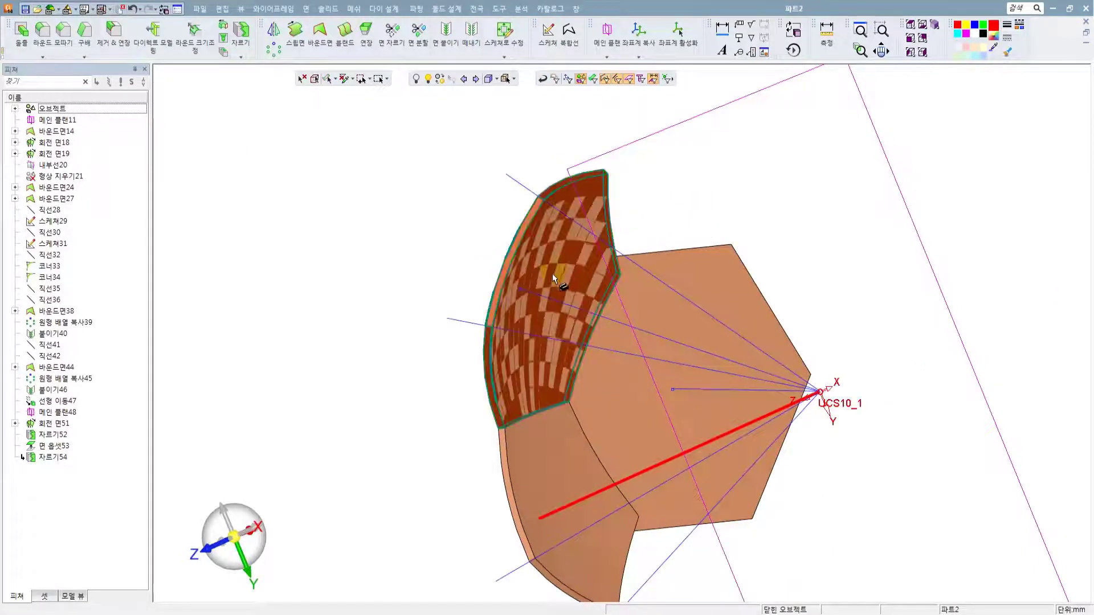
{"action": "left_click", "coordinate": [53, 458]}
{"action": "right_click", "coordinate": [52, 458]}
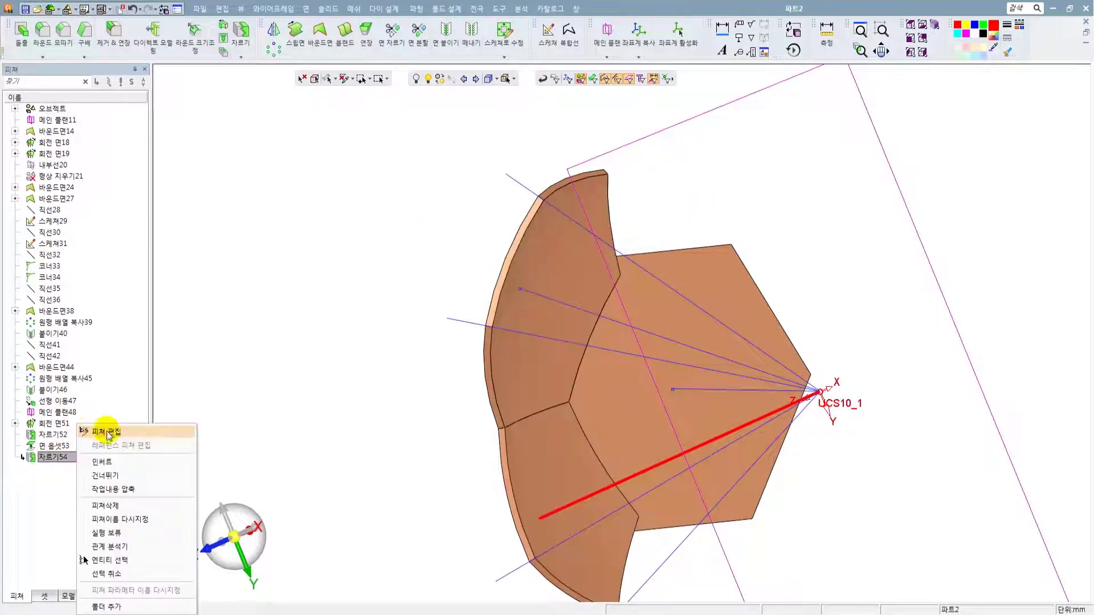
{"action": "left_click", "coordinate": [103, 422]}
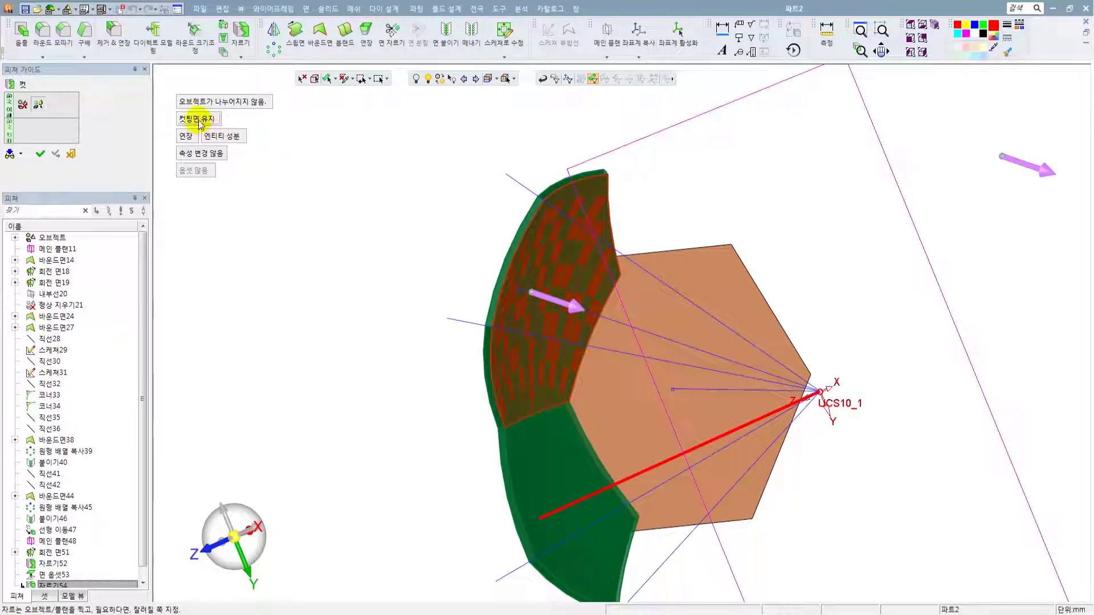
{"action": "left_click", "coordinate": [198, 120]}
{"action": "right_click", "coordinate": [366, 227]}
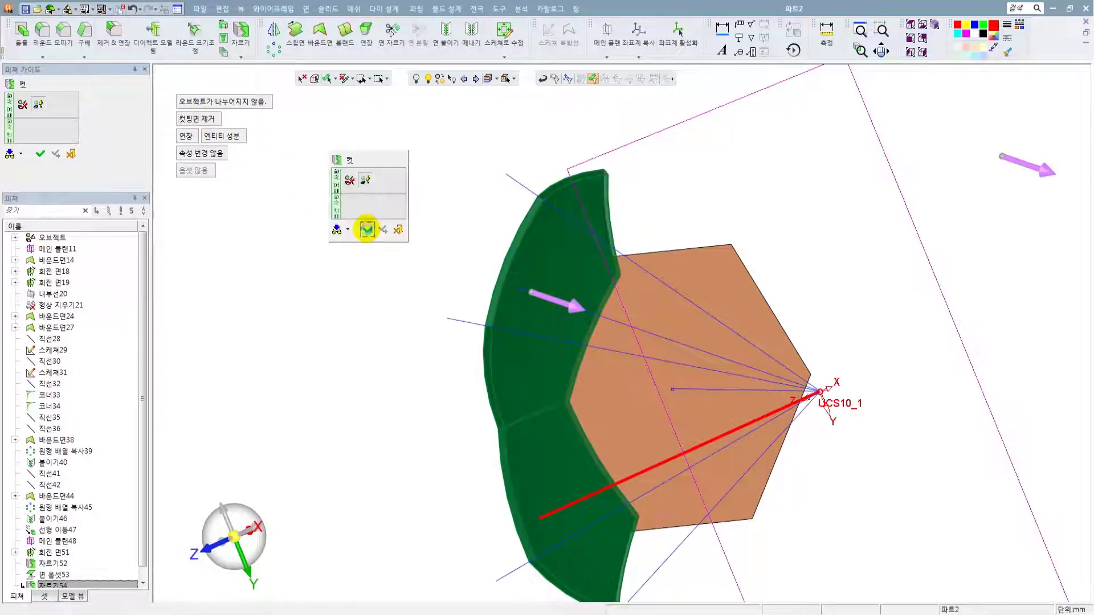
{"action": "left_click", "coordinate": [367, 228]}
- Isolate the hexagonal and pentagonal shell panels with their two centre lines, hiding the other faces, lines and plane
{"action": "left_click", "coordinate": [535, 272]}
{"action": "left_click", "coordinate": [545, 467]}
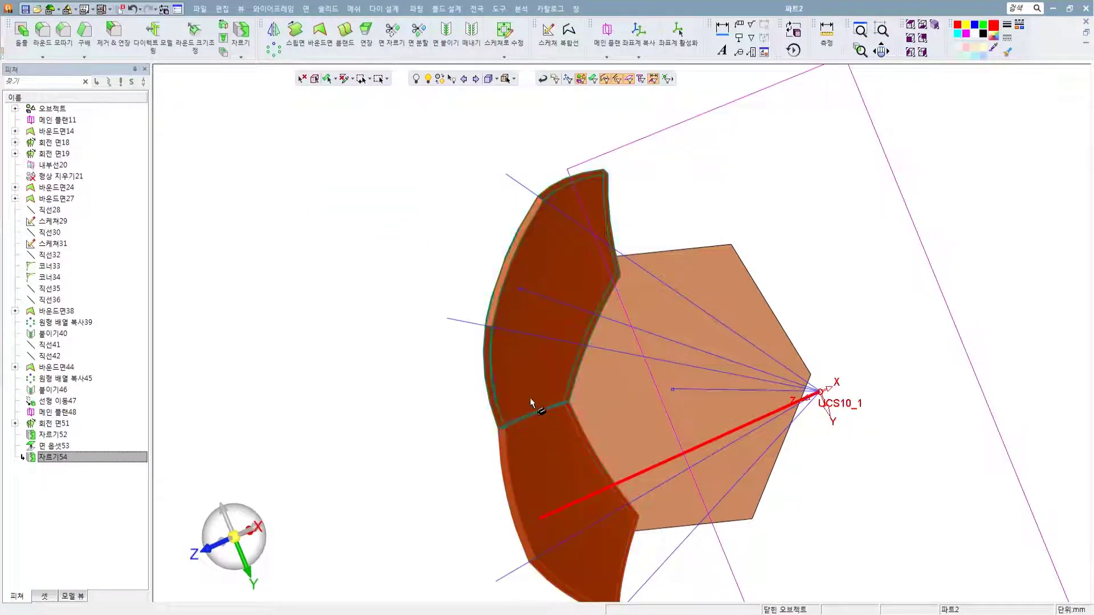
{"action": "left_click", "coordinate": [530, 398]}
{"action": "left_click", "coordinate": [536, 437]}
{"action": "scroll", "coordinate": [587, 398], "scroll_direction": "down", "scroll_amount": 3}
{"action": "middle_click_drag", "start_coordinate": [588, 403], "coordinate": [527, 397]}
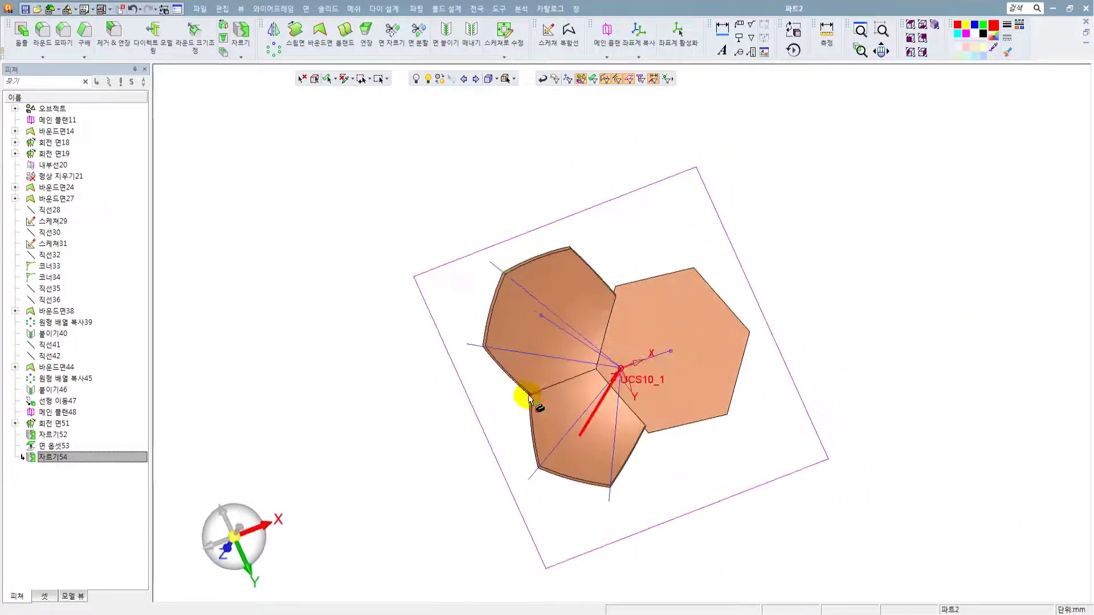
{"action": "left_click", "coordinate": [543, 382]}
{"action": "left_click", "coordinate": [544, 412]}
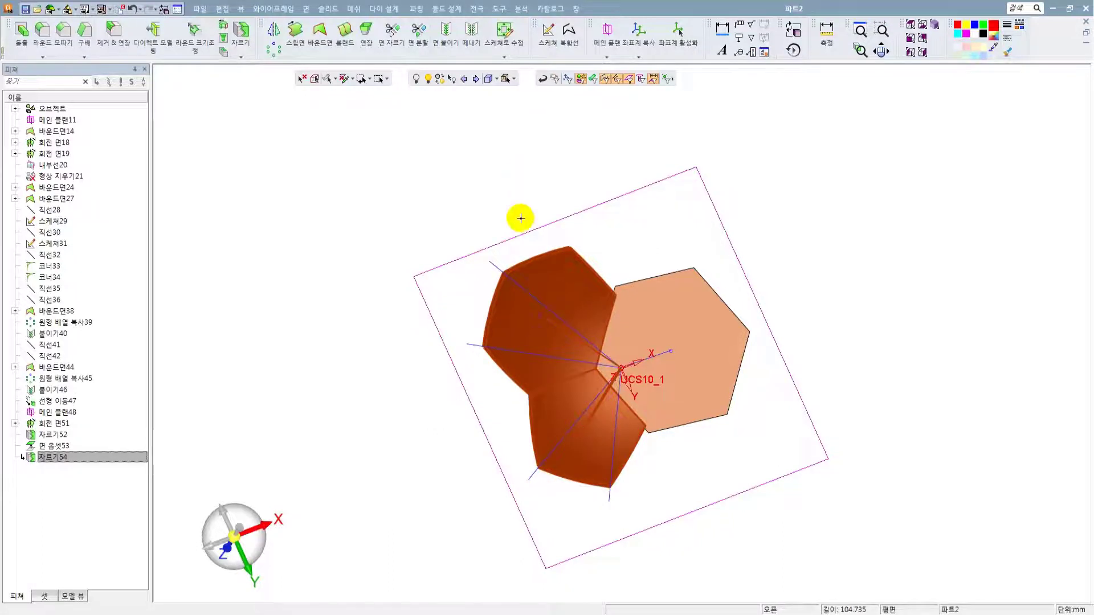
{"action": "scroll", "coordinate": [520, 218], "scroll_direction": "up", "scroll_amount": 3}
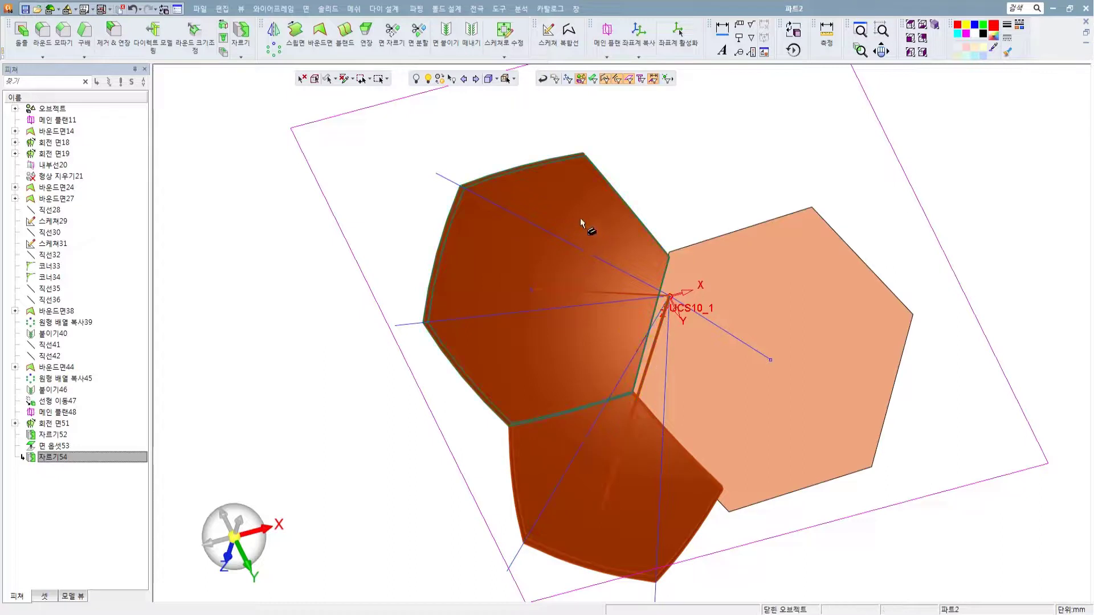
{"action": "left_click", "coordinate": [452, 80]}
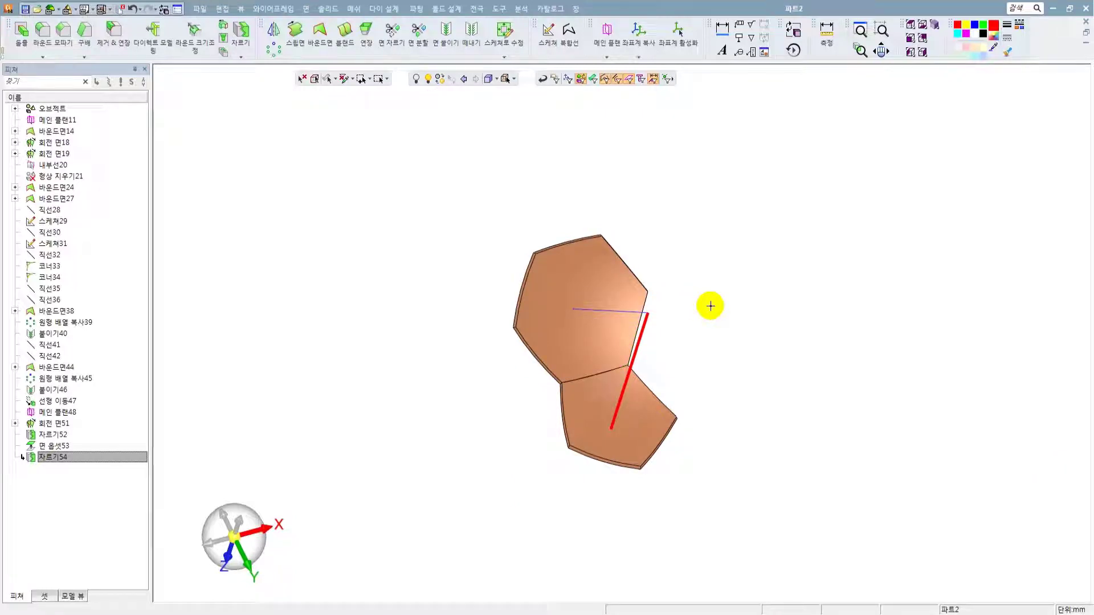
- Examine the adjoining hexagonal and pentagonal panels and the centre lines running to them
{"action": "scroll", "coordinate": [656, 387], "scroll_direction": "up", "scroll_amount": 2}
{"action": "middle_click_drag", "start_coordinate": [655, 388], "coordinate": [619, 418]}
{"action": "scroll", "coordinate": [613, 357], "scroll_direction": "up", "scroll_amount": 2}
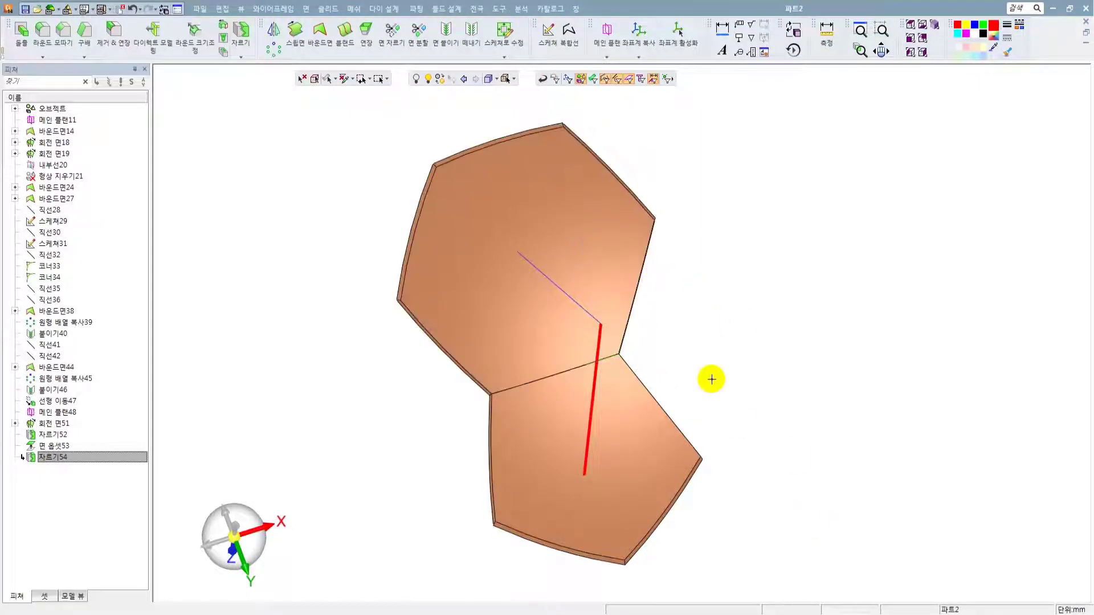
{"action": "scroll", "coordinate": [705, 370], "scroll_direction": "down", "scroll_amount": 2}
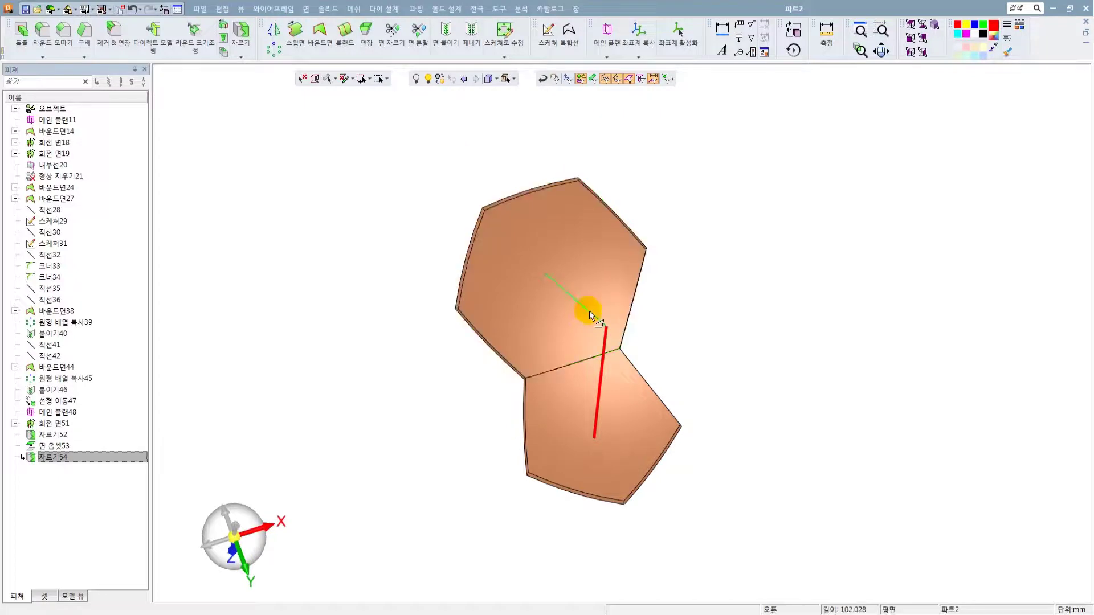
{"action": "middle_click_drag", "start_coordinate": [614, 340], "coordinate": [605, 410]}
{"action": "left_click", "coordinate": [605, 220]}
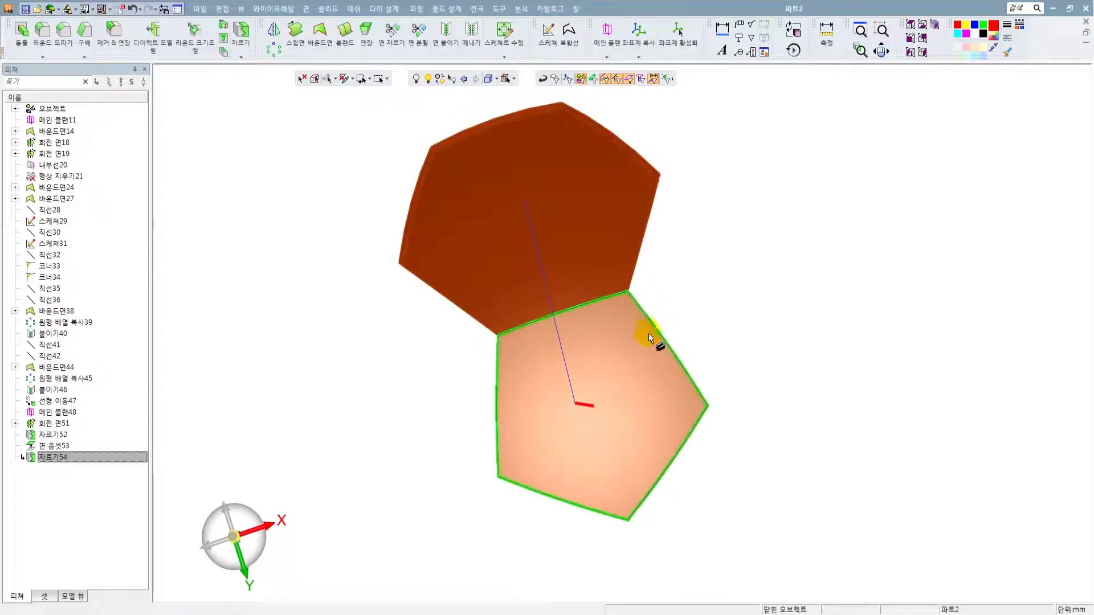
{"action": "left_click", "coordinate": [737, 276]}
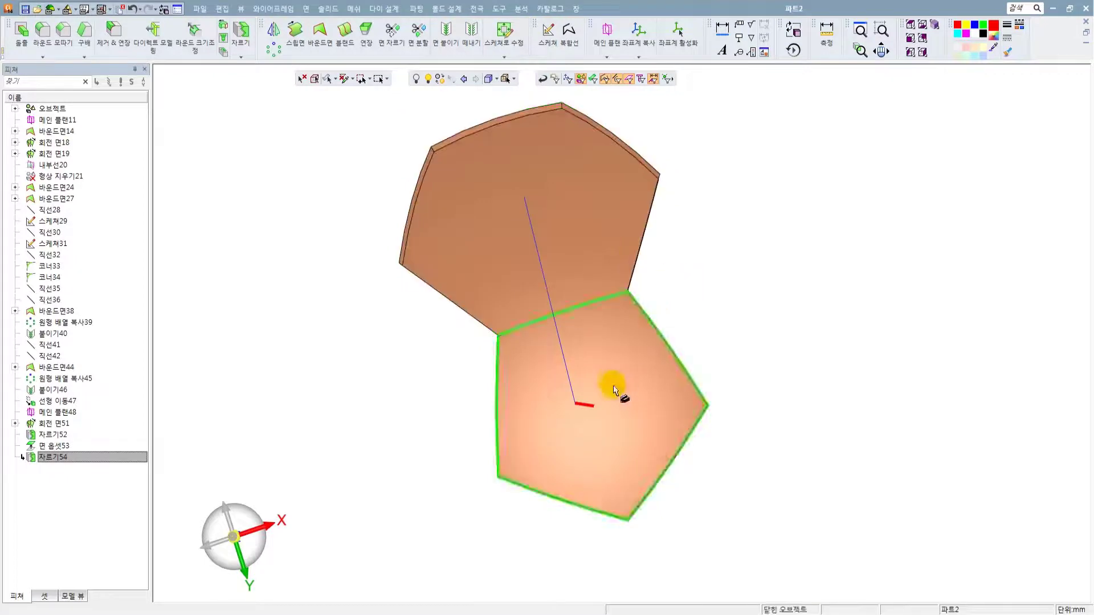
{"action": "middle_click_drag", "start_coordinate": [611, 386], "coordinate": [614, 367]}
{"action": "left_click", "coordinate": [591, 371]}
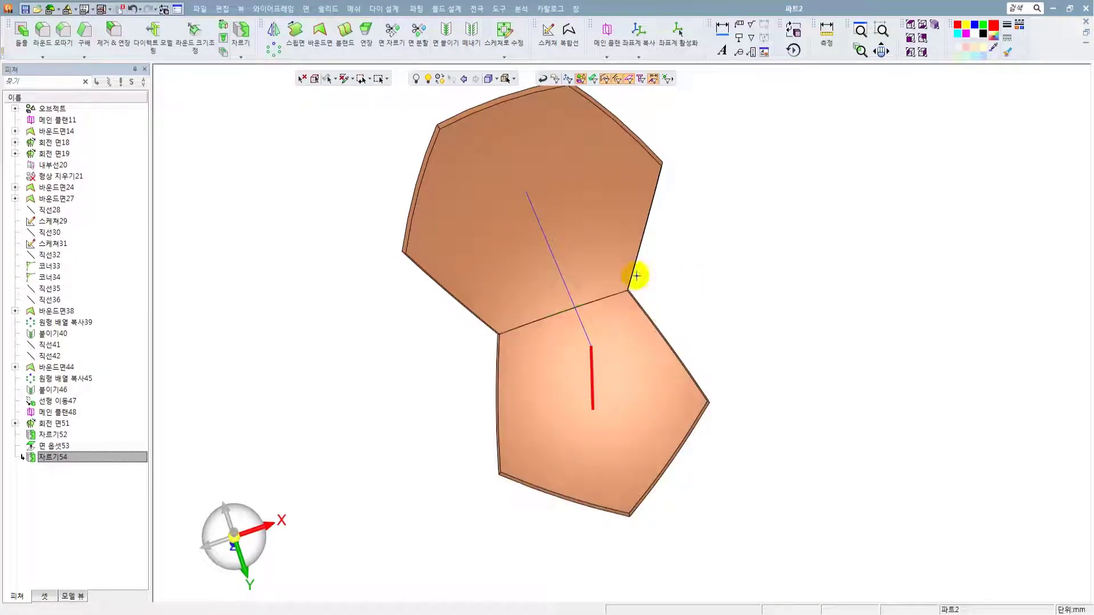
- Start a circular pattern copy and select the hexagonal panel with its centre line as the objects to copy
{"action": "left_click", "coordinate": [221, 8]}
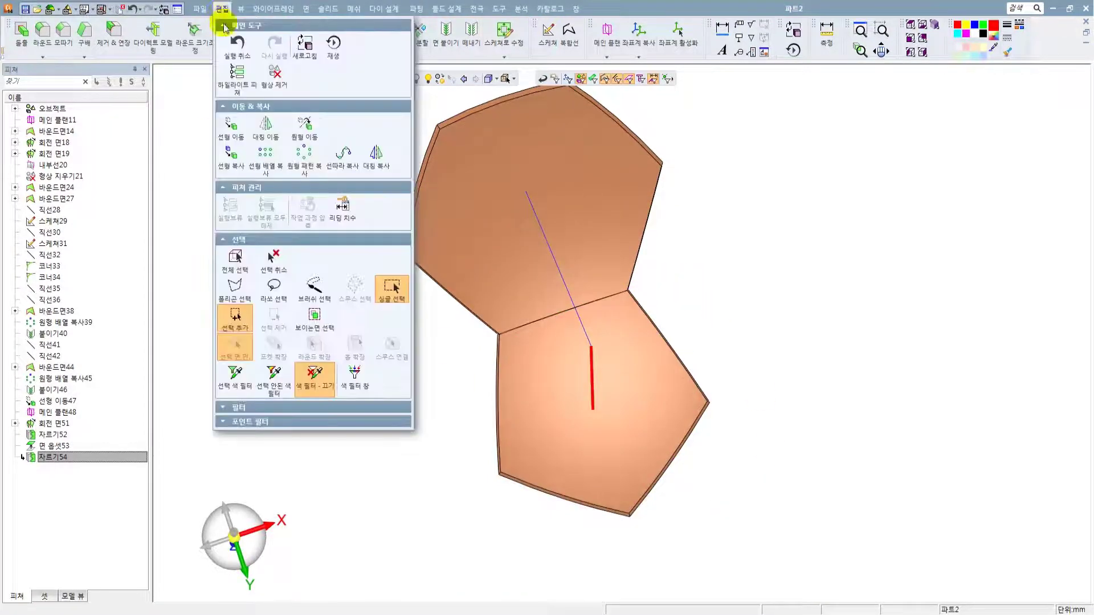
{"action": "left_click", "coordinate": [304, 167]}
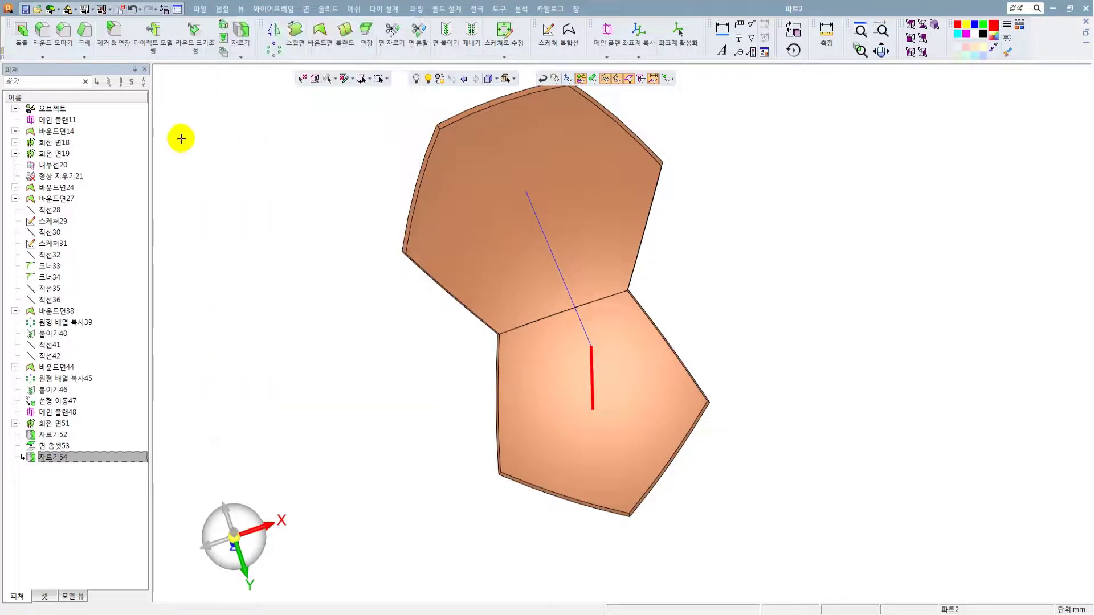
{"action": "left_click", "coordinate": [221, 9]}
{"action": "left_click", "coordinate": [190, 125]}
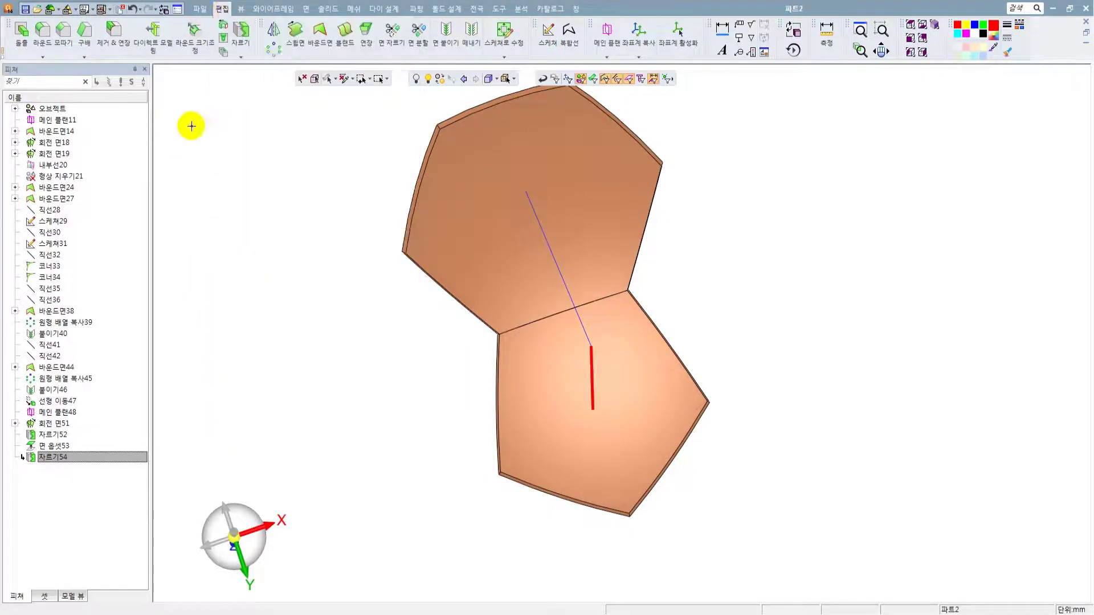
{"action": "left_click", "coordinate": [273, 50]}
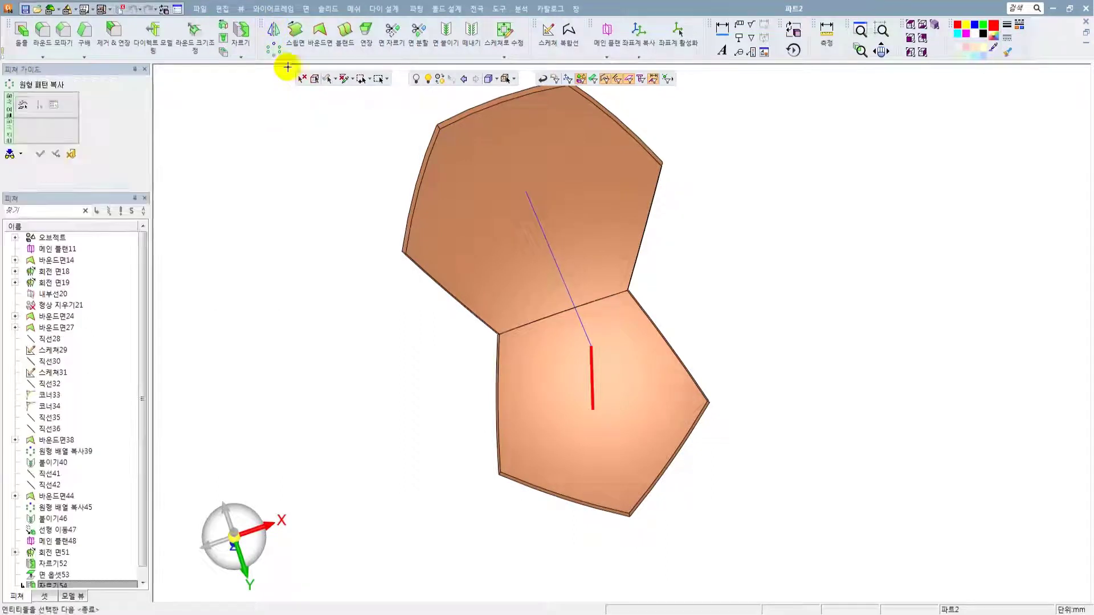
{"action": "left_click", "coordinate": [571, 238]}
{"action": "scroll", "coordinate": [653, 305], "scroll_direction": "down", "scroll_amount": 3}
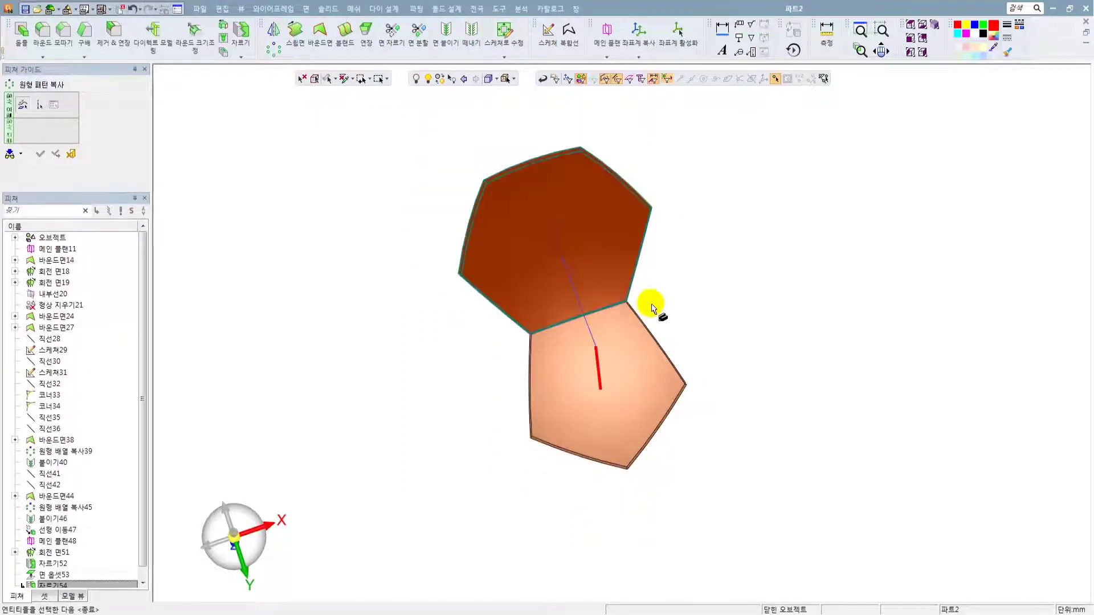
{"action": "middle_click_drag", "start_coordinate": [653, 305], "coordinate": [558, 291]}
{"action": "left_click", "coordinate": [542, 267]}
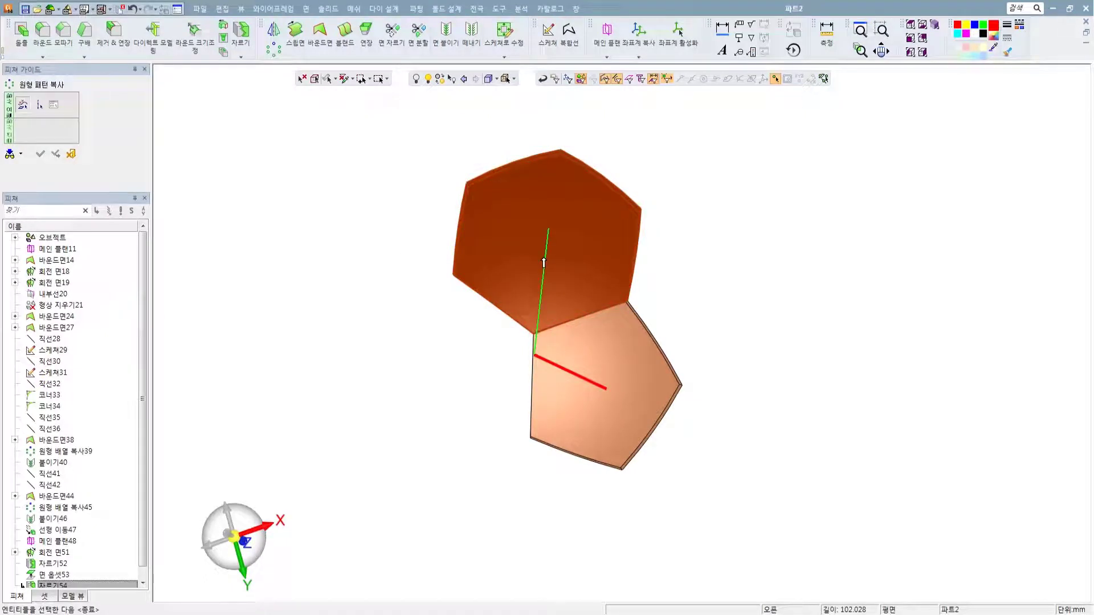
{"action": "middle_click_drag", "start_coordinate": [636, 263], "coordinate": [668, 238]}
{"action": "scroll", "coordinate": [576, 253], "scroll_direction": "up", "scroll_amount": 2}
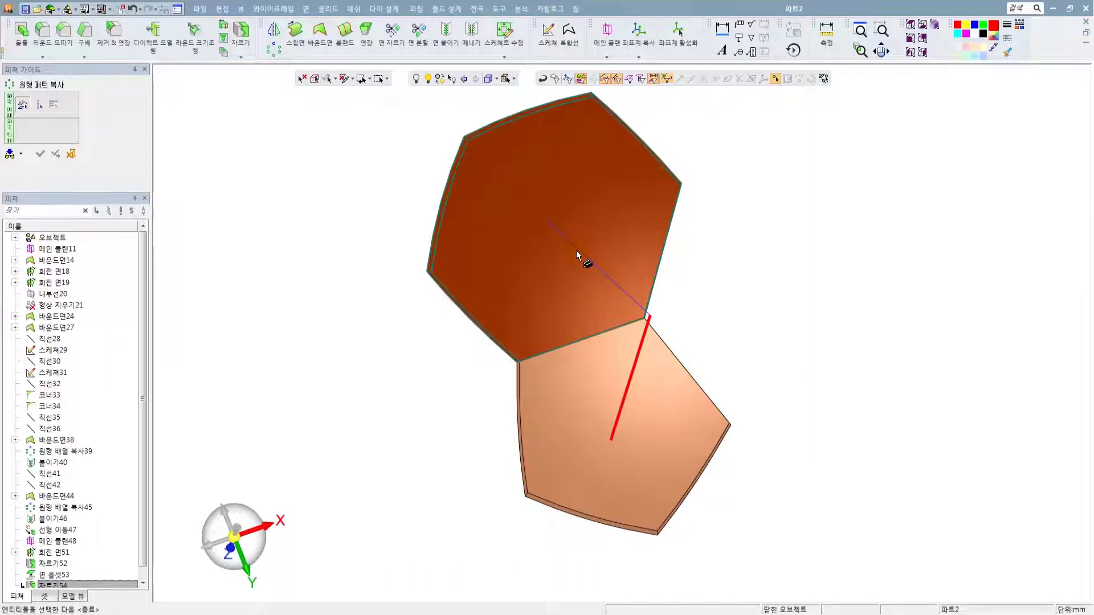
{"action": "middle_click", "coordinate": [696, 276]}
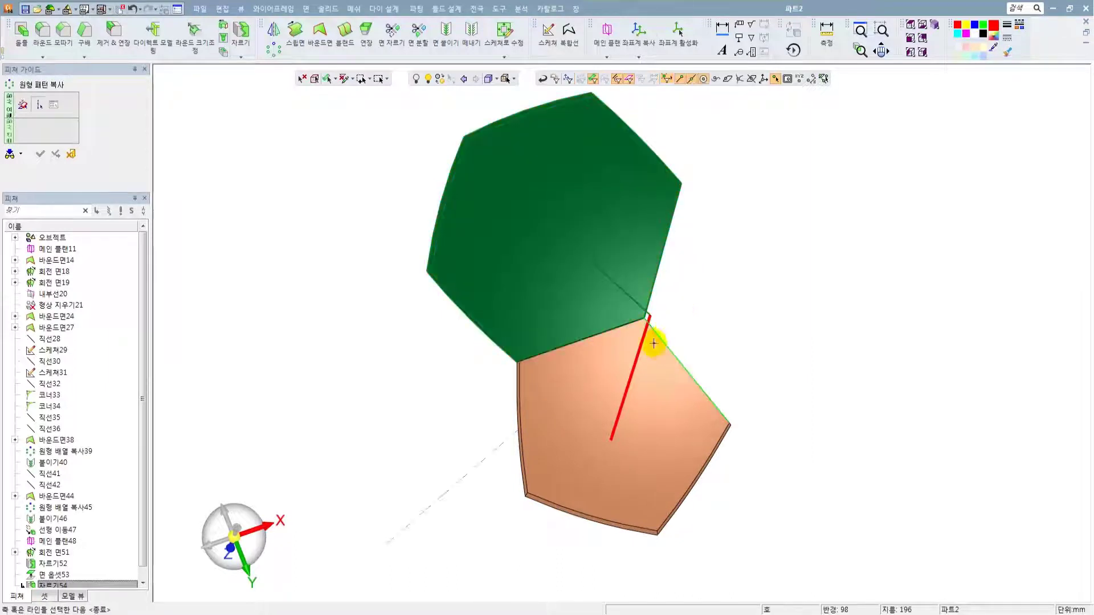
- Pattern the hexagonal panel around the pentagonal panel's centre line with a count of 5 over the full circle, without merging
{"action": "left_click", "coordinate": [642, 346]}
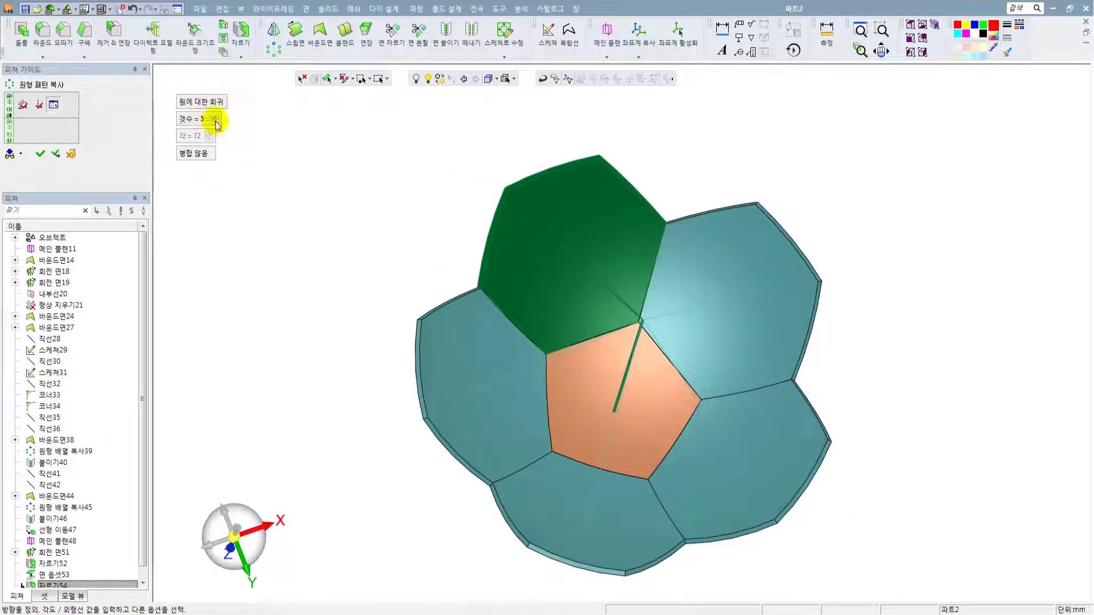
{"action": "middle_click", "coordinate": [379, 217]}
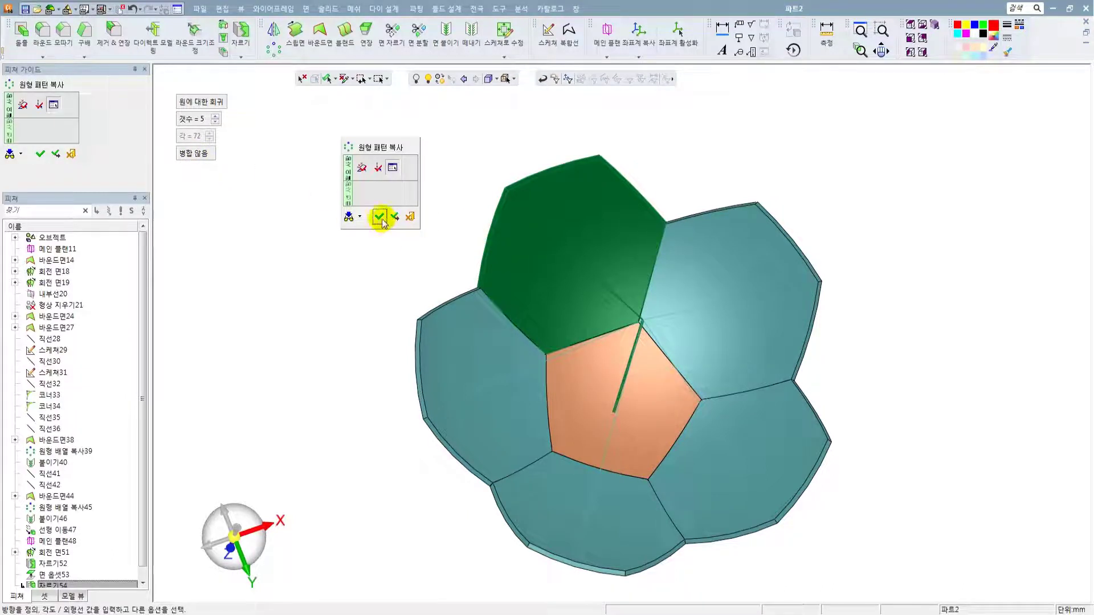
{"action": "left_click", "coordinate": [379, 216]}
- Colour the pentagonal panel black
{"action": "middle_click_drag", "start_coordinate": [512, 273], "coordinate": [537, 378]}
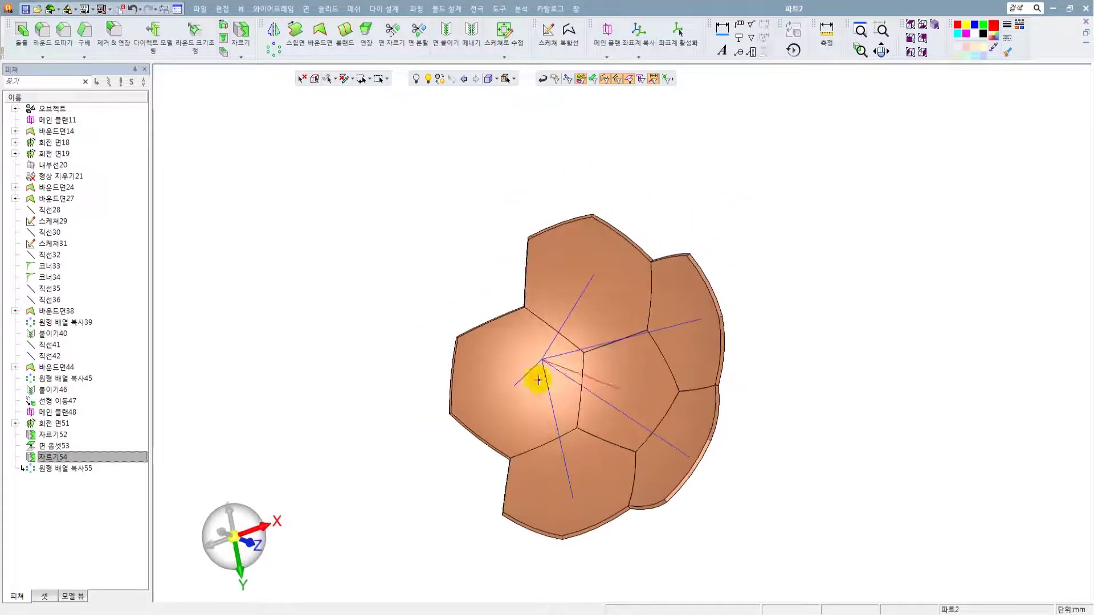
{"action": "left_click", "coordinate": [660, 376]}
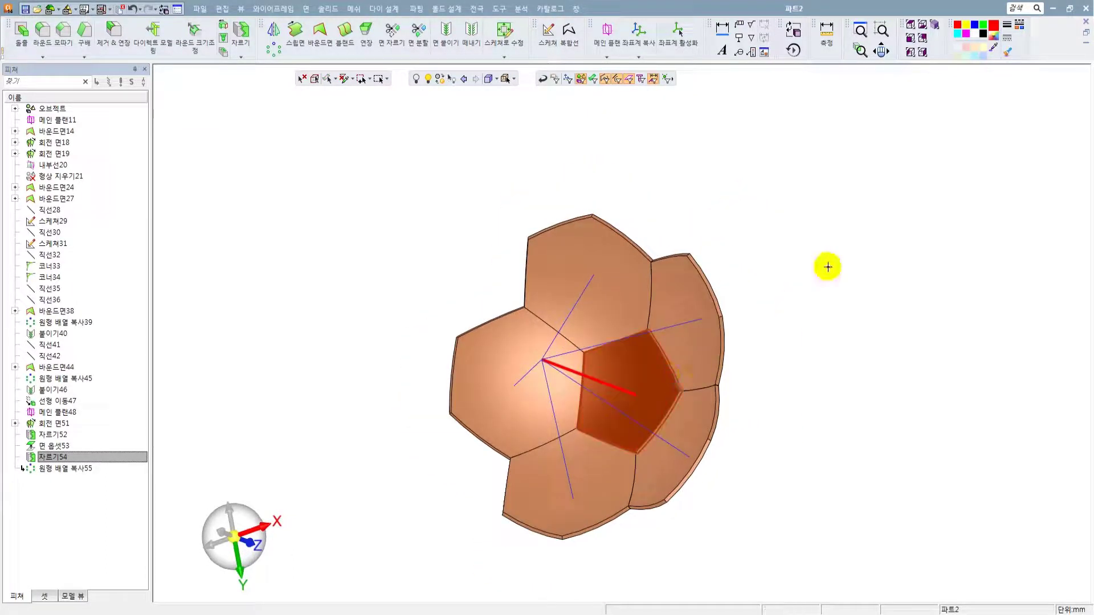
{"action": "left_click", "coordinate": [984, 33]}
{"action": "middle_click_drag", "start_coordinate": [867, 244], "coordinate": [813, 297]}
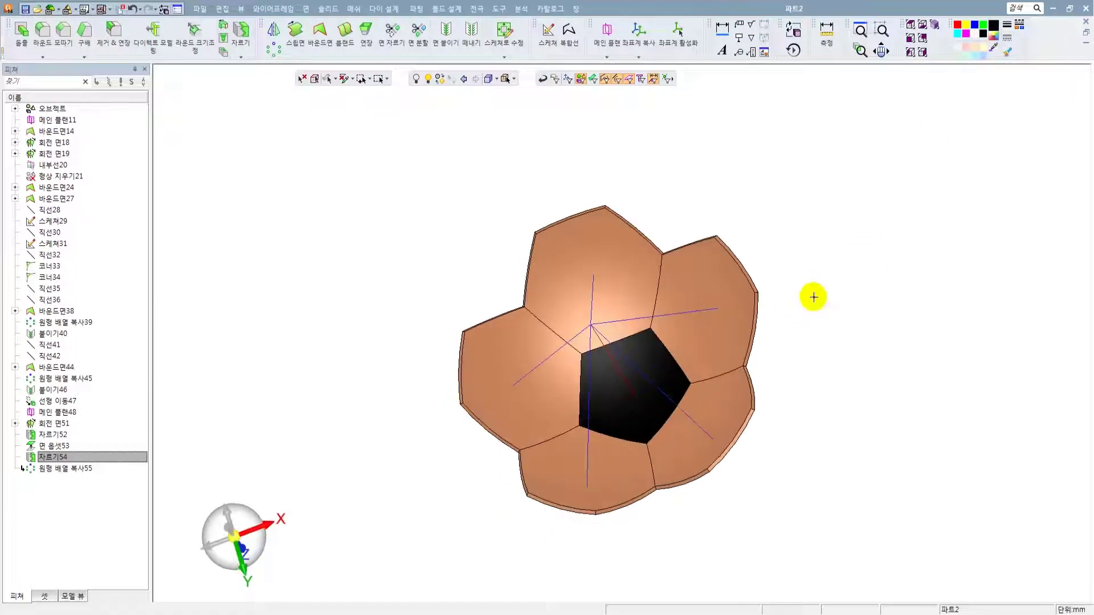
{"action": "scroll", "coordinate": [497, 360], "scroll_direction": "up", "scroll_amount": 3}
{"action": "middle_click_drag", "start_coordinate": [534, 333], "coordinate": [553, 322], "text": "ctrl"}
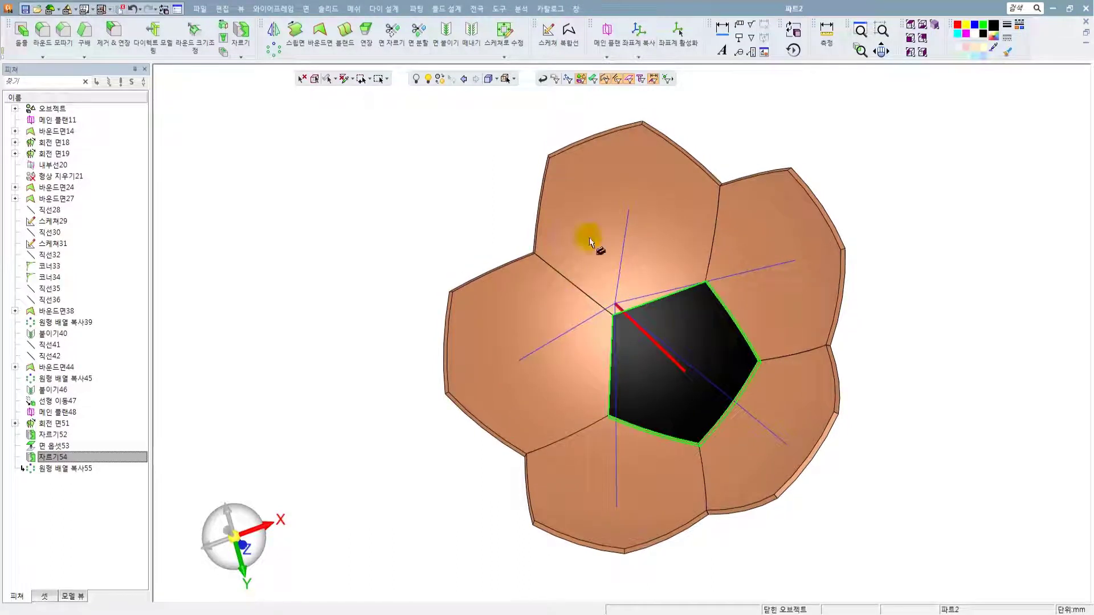
{"action": "left_click", "coordinate": [481, 291]}
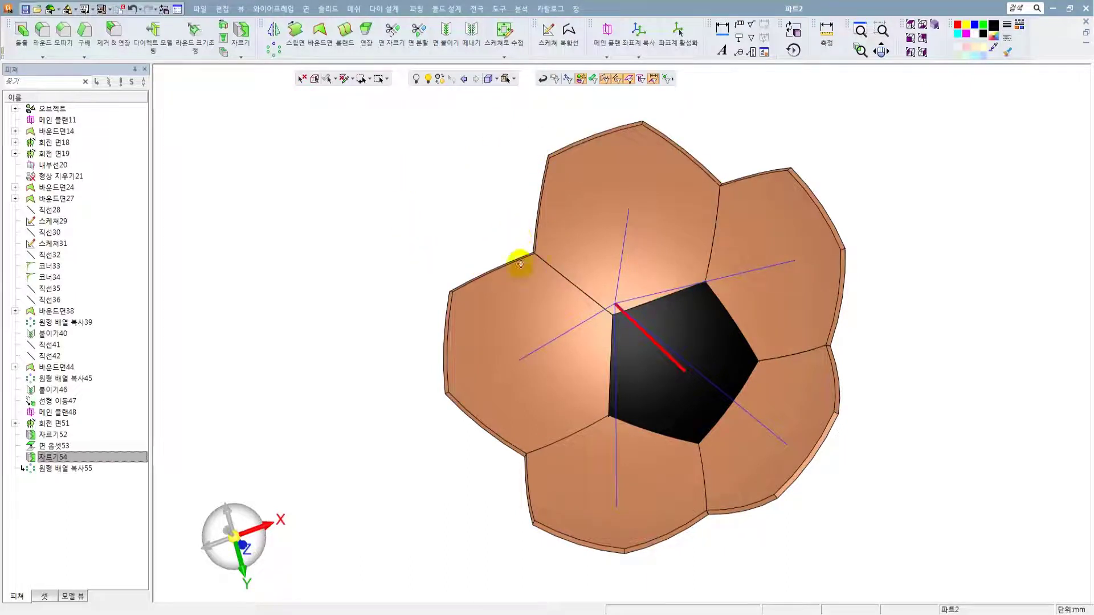
{"action": "middle_click_drag", "start_coordinate": [520, 264], "coordinate": [522, 274], "text": "ctrl"}
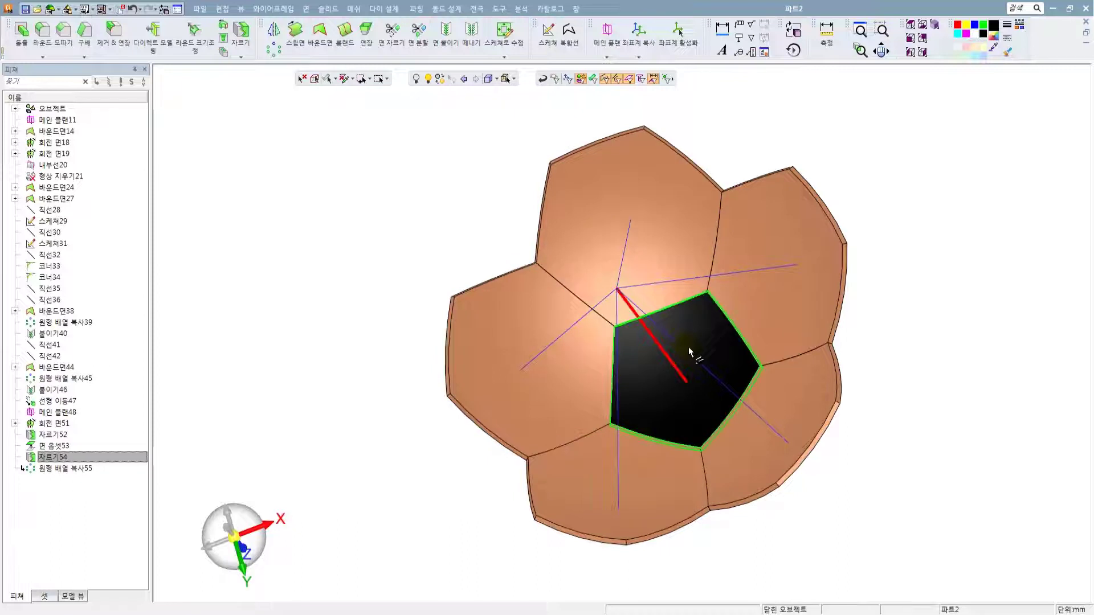
{"action": "left_click", "coordinate": [225, 9]}
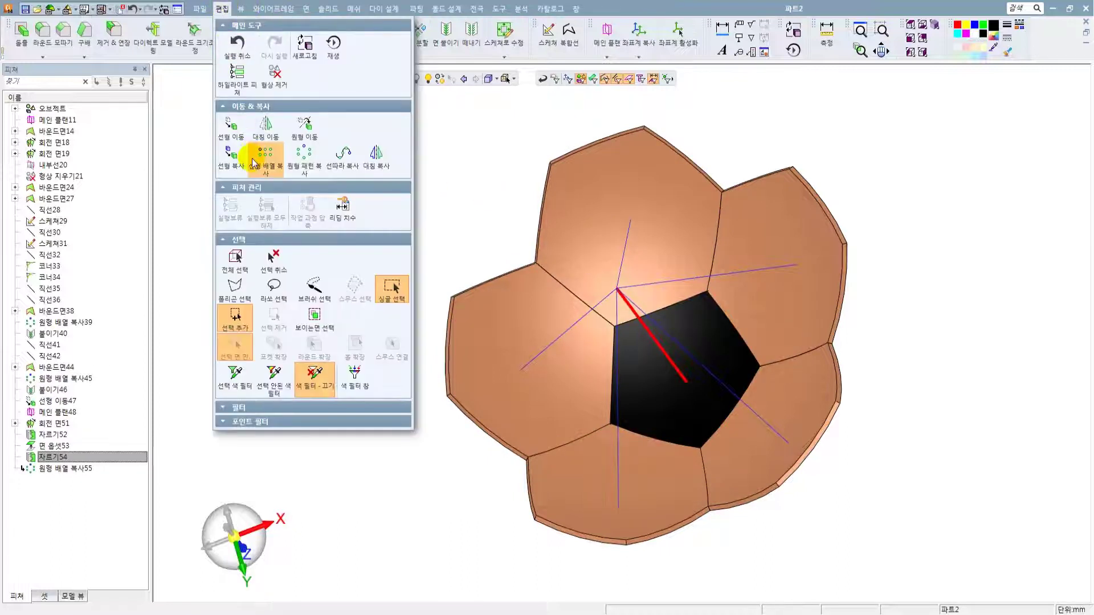
{"action": "left_click", "coordinate": [272, 135]}
{"action": "left_click", "coordinate": [222, 10]}
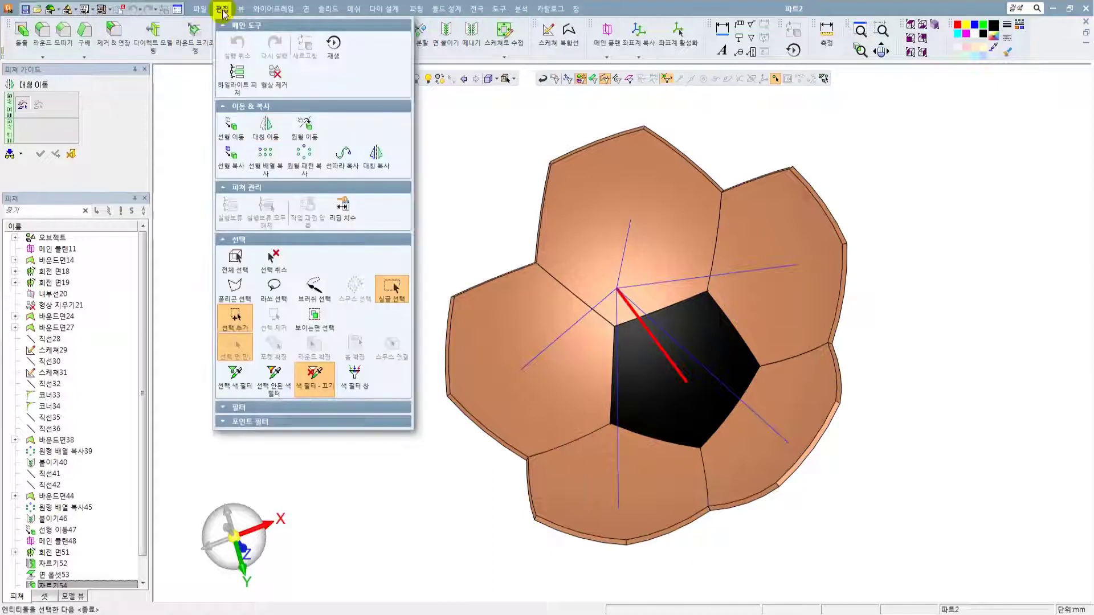
{"action": "left_click", "coordinate": [376, 155]}
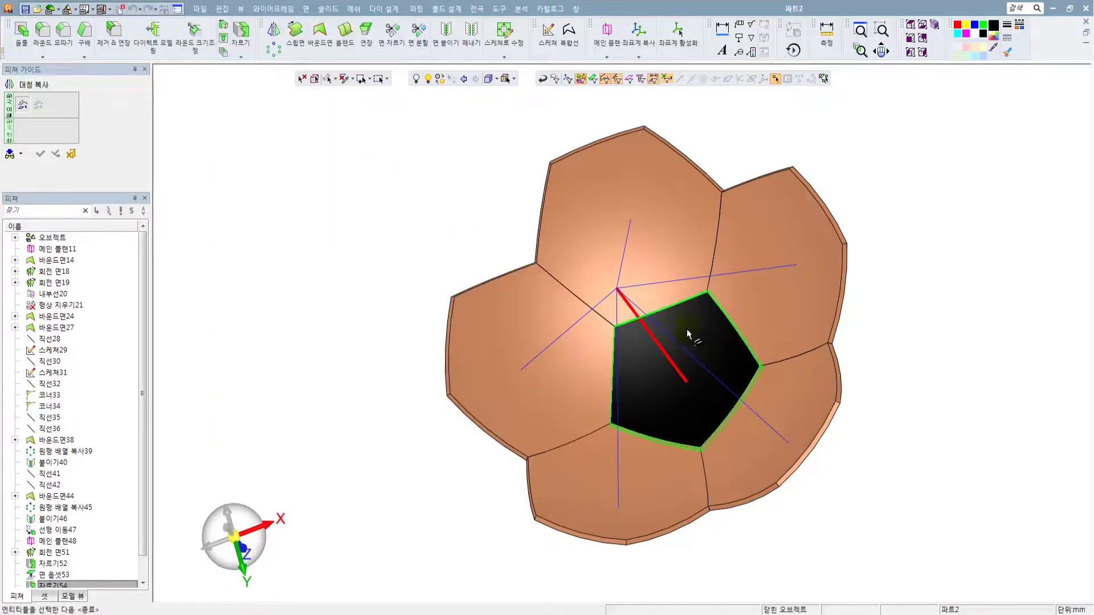
{"action": "left_click", "coordinate": [692, 334]}
{"action": "left_click", "coordinate": [38, 104]}
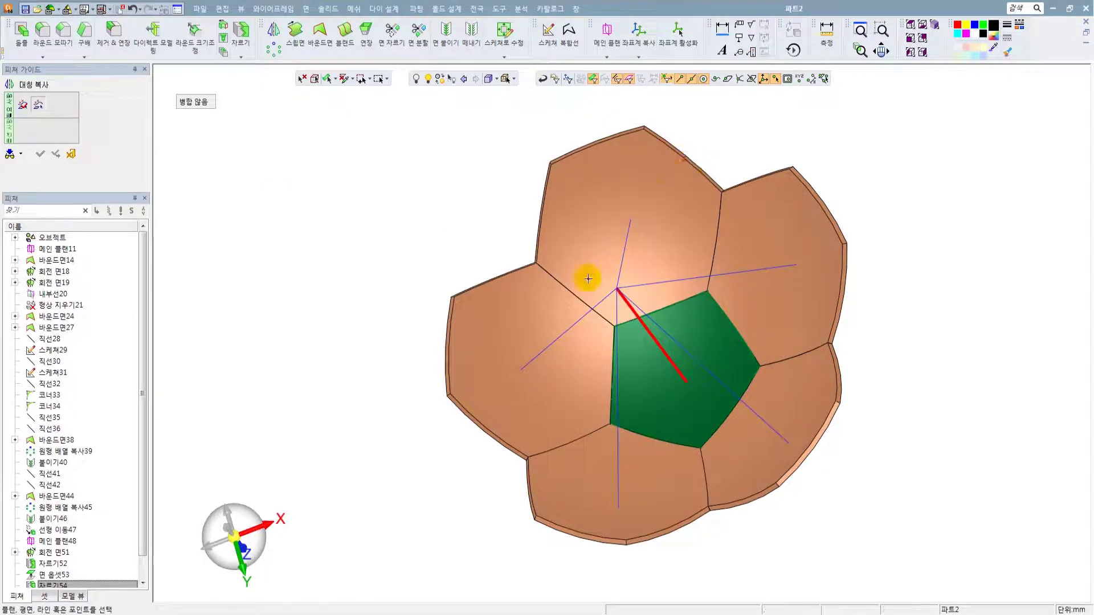
{"action": "left_click", "coordinate": [577, 297]}
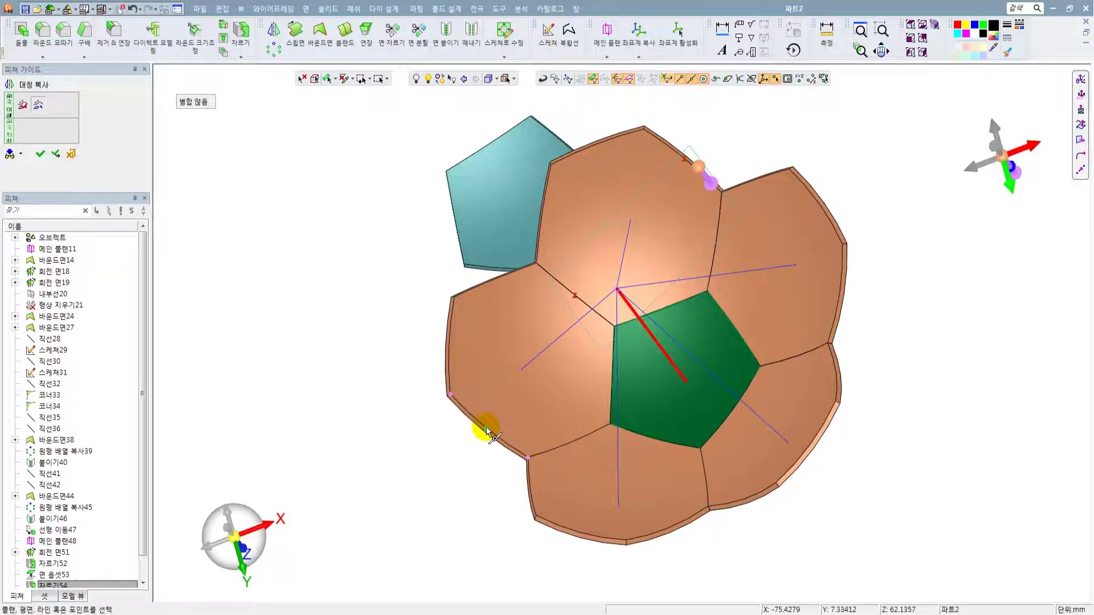
{"action": "middle_click_drag", "start_coordinate": [504, 402], "coordinate": [559, 199]}
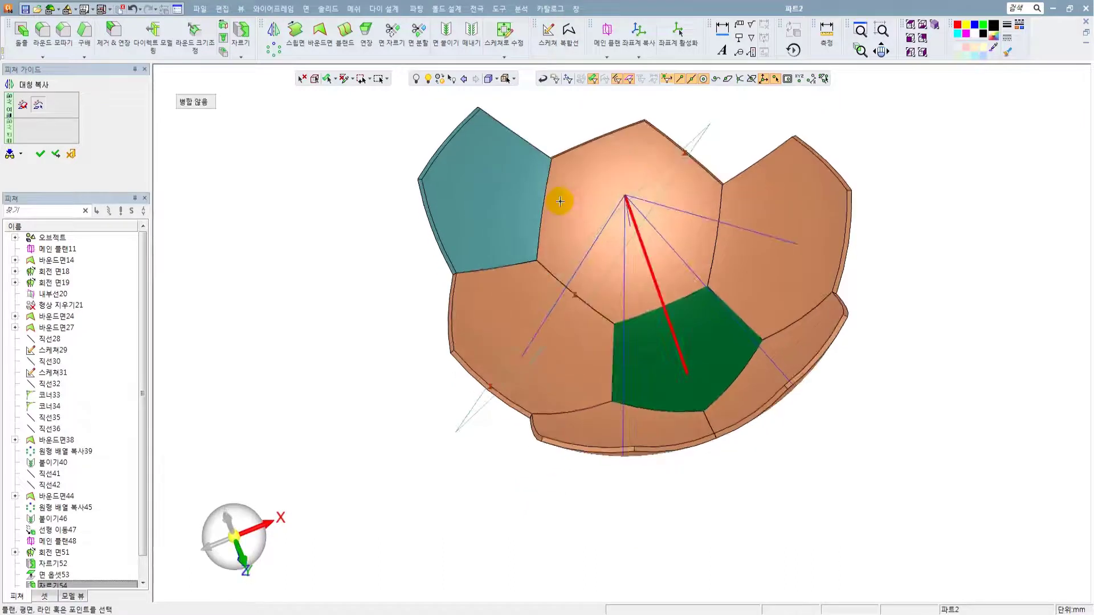
{"action": "left_click", "coordinate": [71, 154]}
- Start a circular pattern copy and select the black pentagonal panel with its centre line as the objects to copy
{"action": "middle_click_drag", "start_coordinate": [621, 248], "coordinate": [533, 221]}
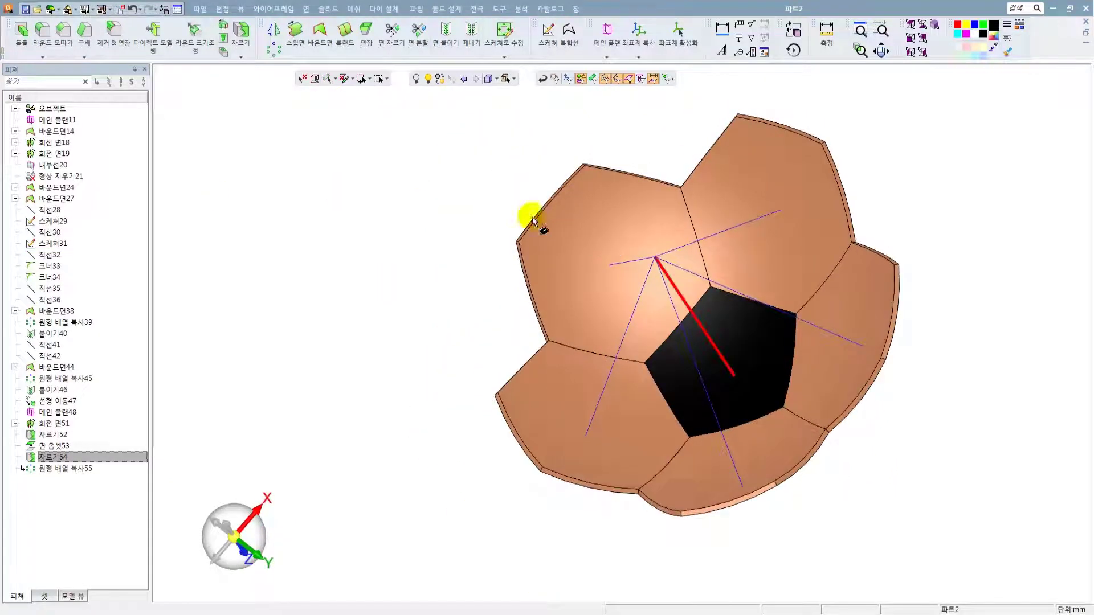
{"action": "left_click", "coordinate": [273, 53]}
{"action": "left_click", "coordinate": [738, 347]}
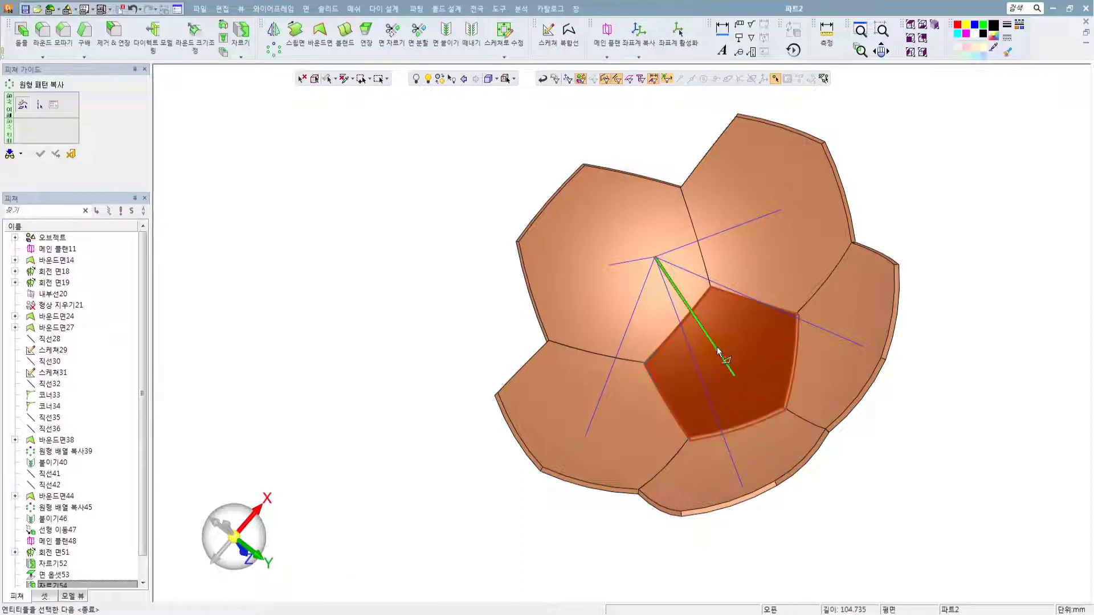
{"action": "left_click", "coordinate": [715, 353]}
{"action": "middle_click", "coordinate": [598, 302]}
{"action": "middle_click_drag", "start_coordinate": [600, 278], "coordinate": [620, 251]}
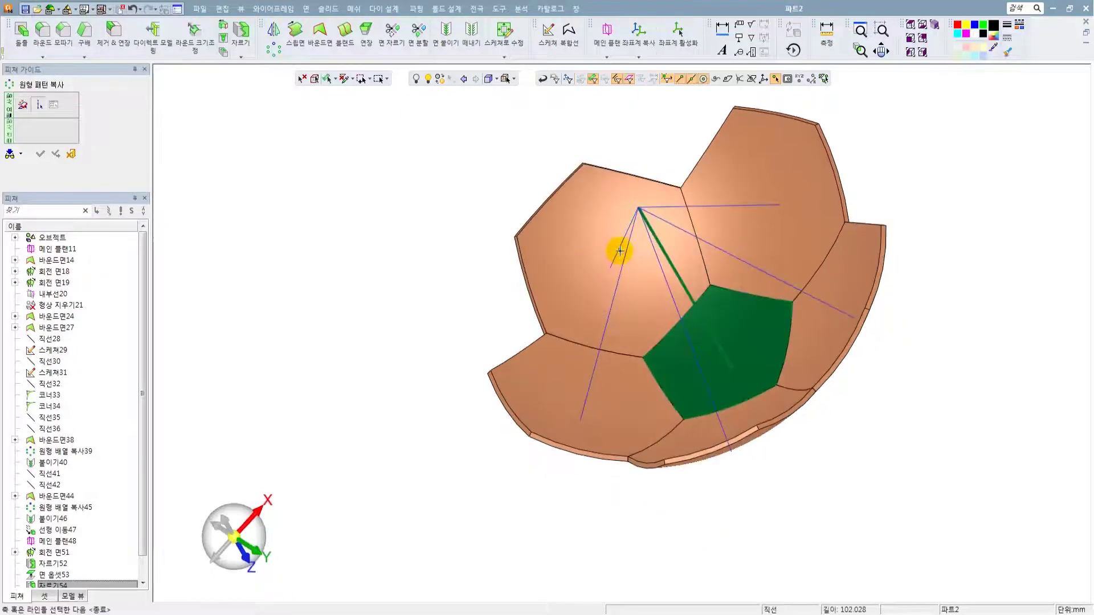
- Pattern the pentagonal panel around the adjoining hexagonal panel's centre line with a count of 3 over the full circle, without merging
{"action": "left_click", "coordinate": [621, 253]}
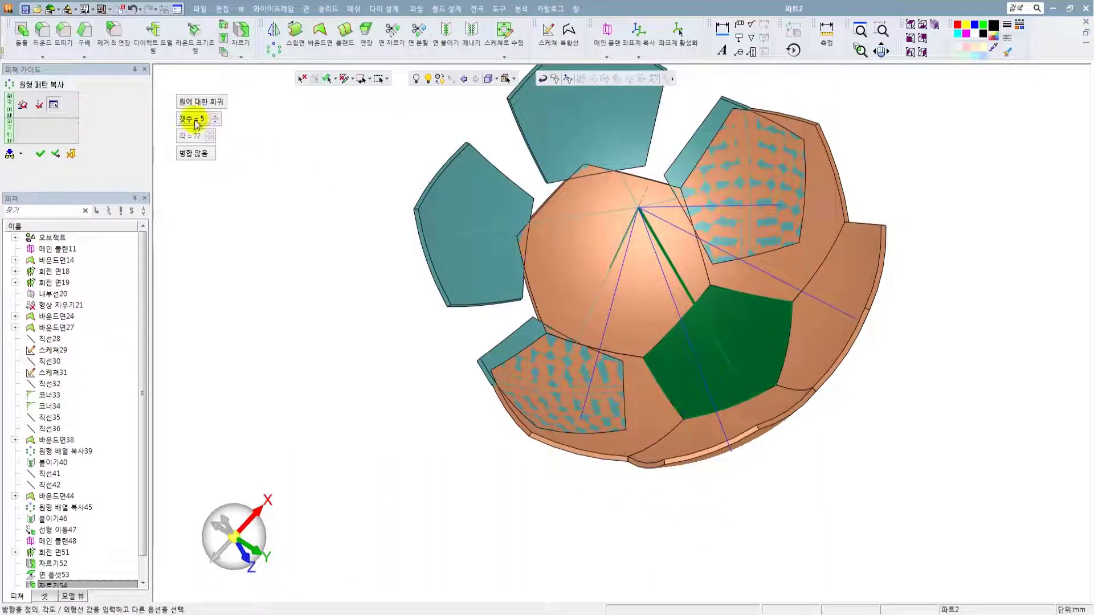
{"action": "type", "text": "3"}
{"action": "key", "text": "Return"}
{"action": "middle_click_drag", "start_coordinate": [481, 203], "coordinate": [511, 258]}
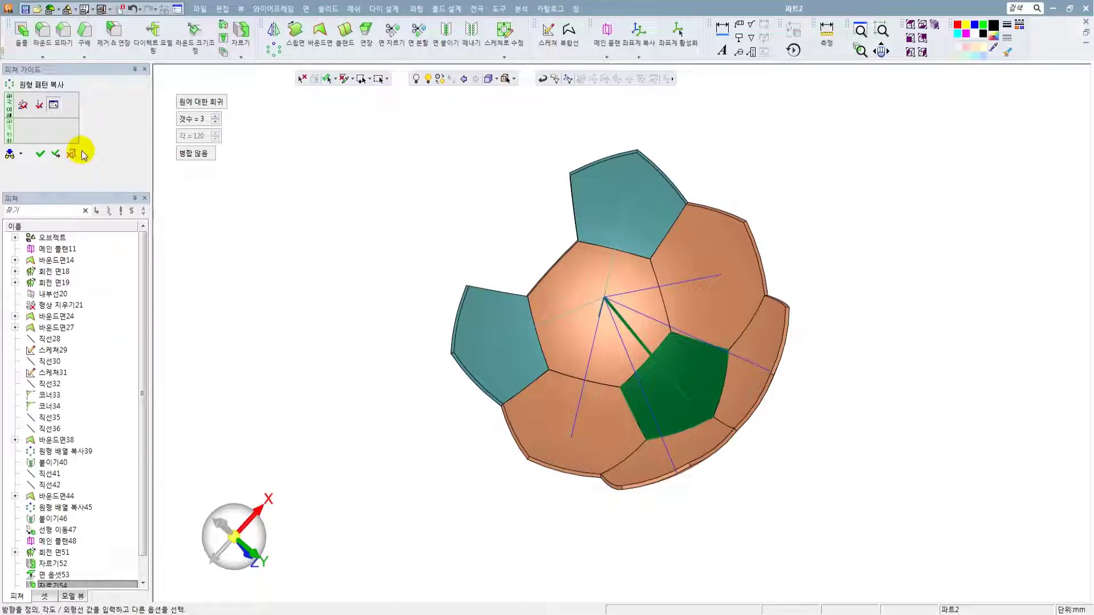
{"action": "middle_click_drag", "start_coordinate": [318, 224], "coordinate": [472, 261]}
{"action": "scroll", "coordinate": [495, 253], "scroll_direction": "up", "scroll_amount": 3}
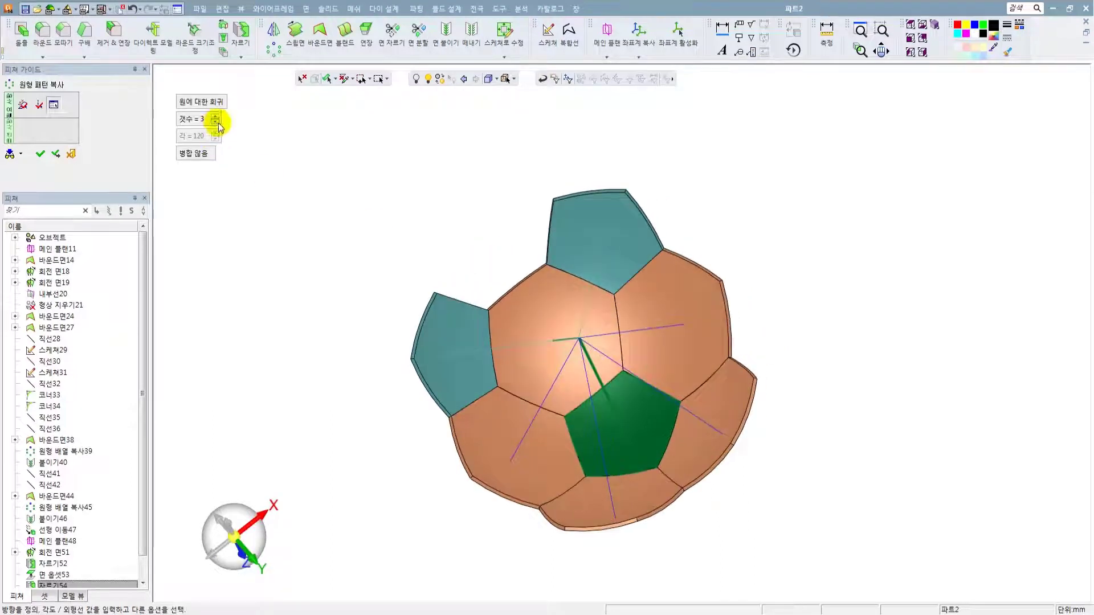
{"action": "left_click", "coordinate": [218, 125]}
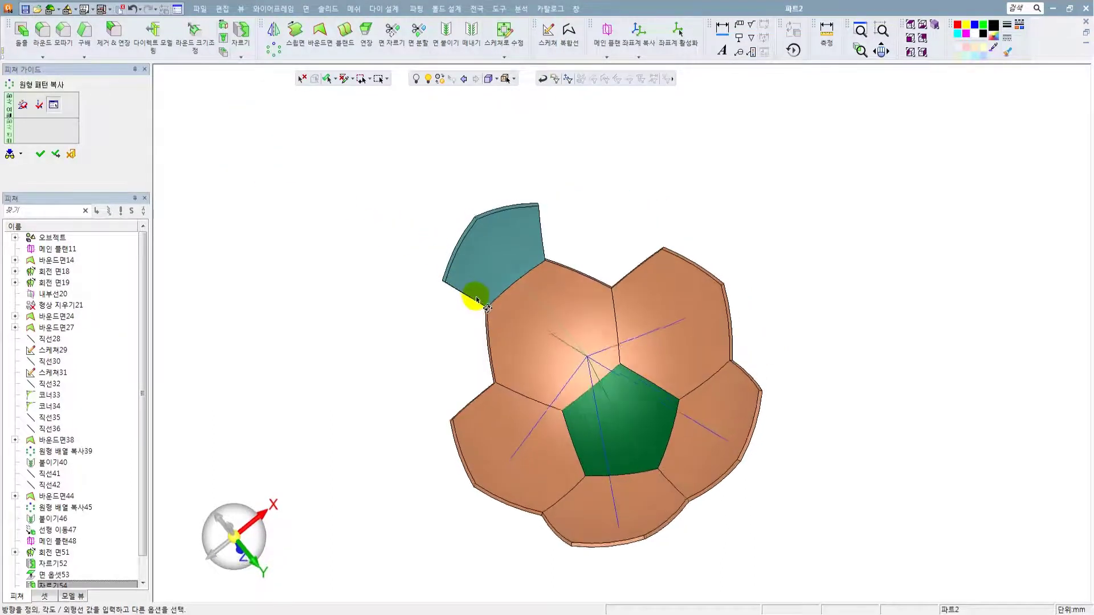
{"action": "middle_click_drag", "start_coordinate": [478, 300], "coordinate": [459, 273]}
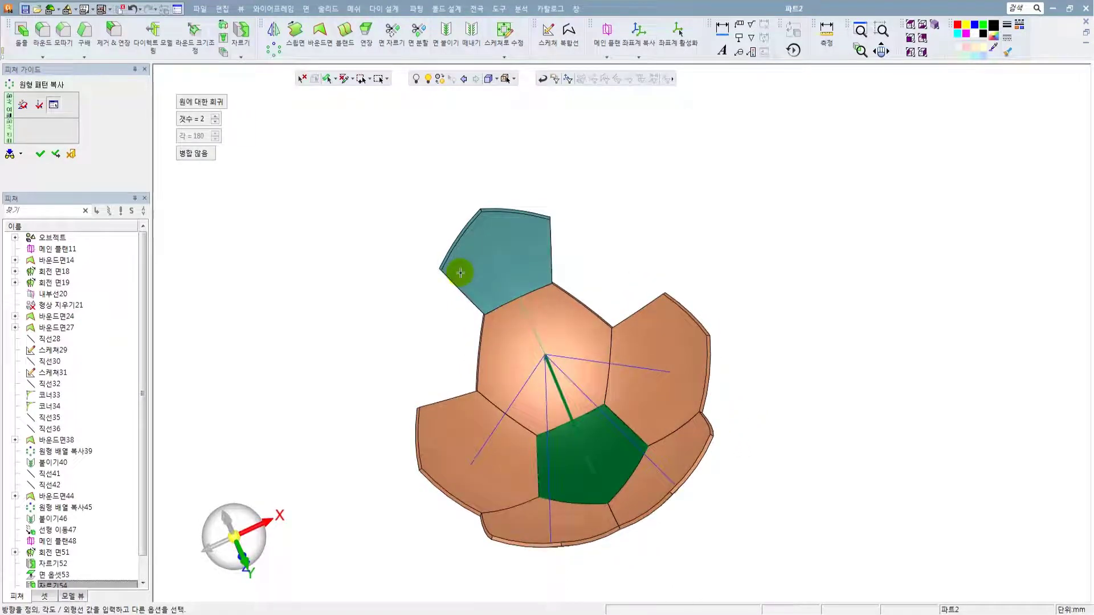
{"action": "left_click", "coordinate": [216, 117]}
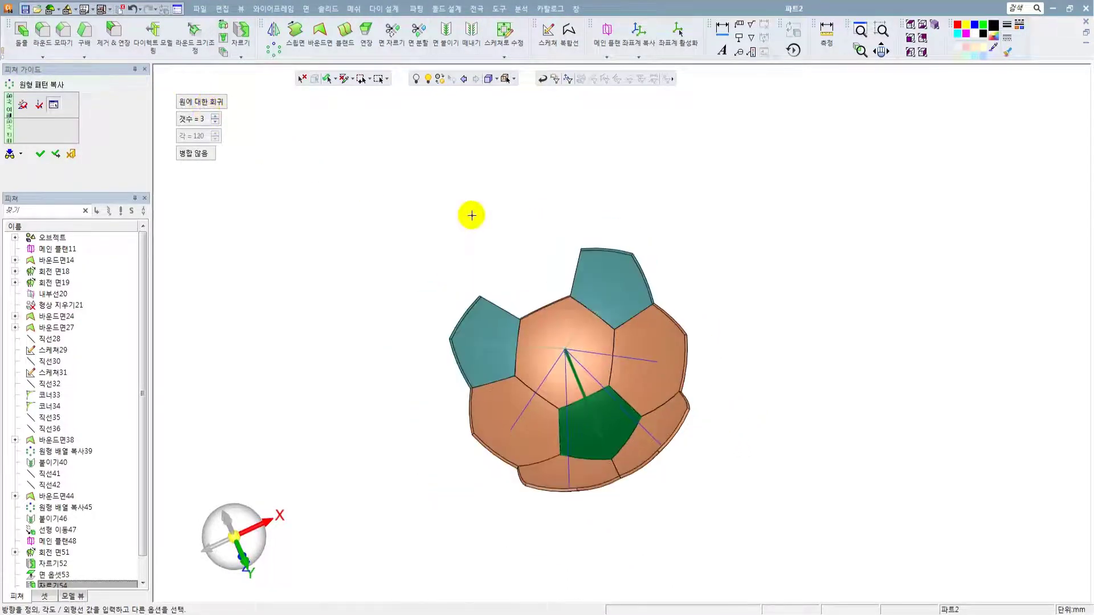
{"action": "middle_click_drag", "start_coordinate": [547, 302], "coordinate": [566, 317]}
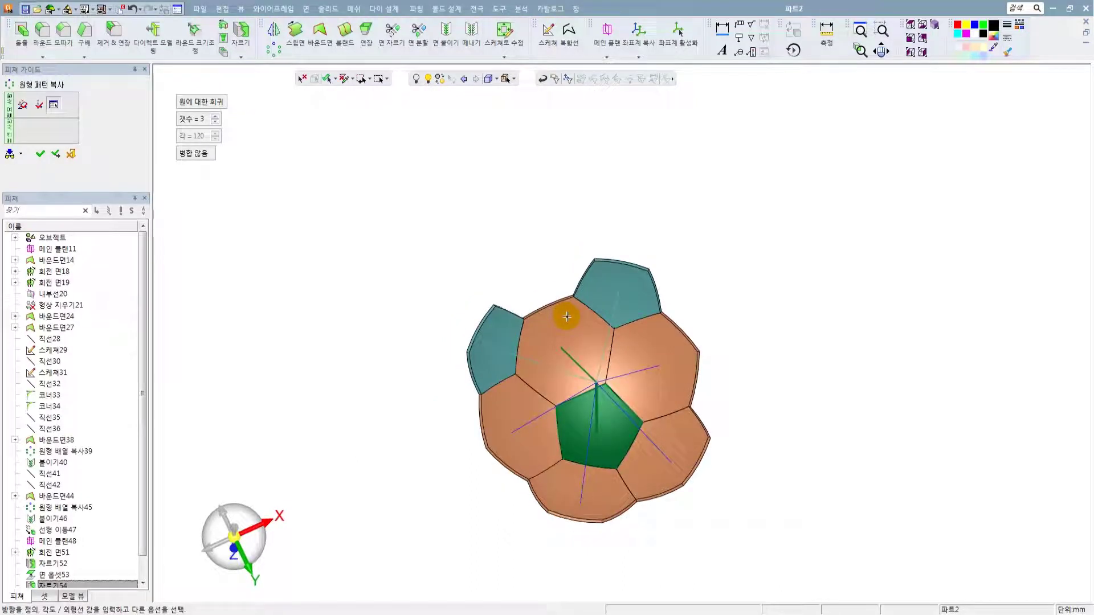
{"action": "right_click", "coordinate": [544, 220]}
{"action": "left_click", "coordinate": [562, 222]}
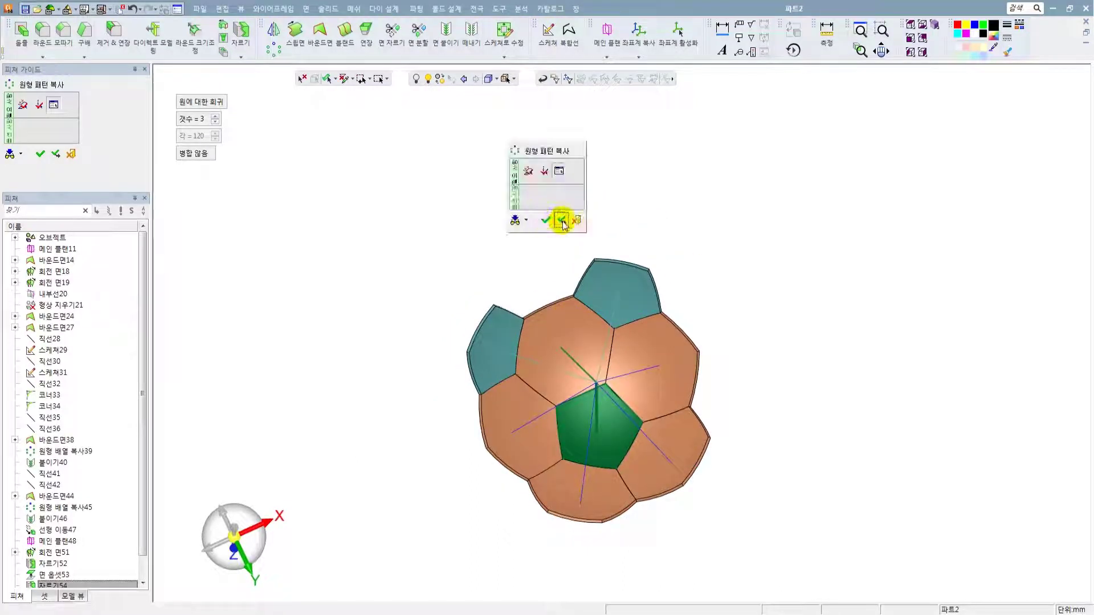
- Select one of the copied outer pentagonal panels with its centre line as the objects for another circular pattern copy
{"action": "middle_click_drag", "start_coordinate": [518, 305], "coordinate": [540, 296]}
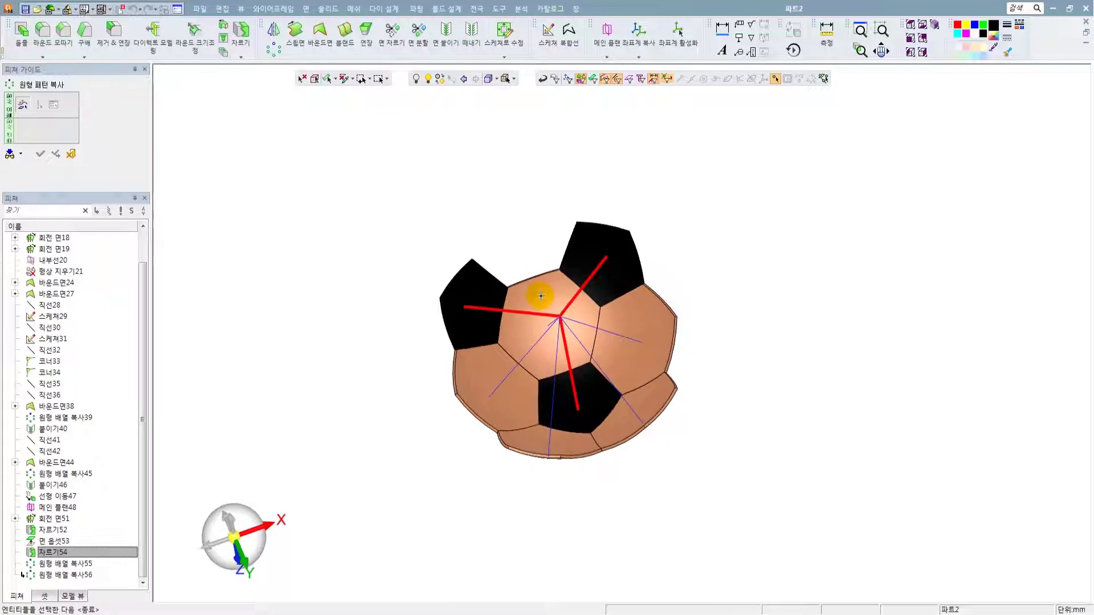
{"action": "scroll", "coordinate": [524, 312], "scroll_direction": "up", "scroll_amount": 2}
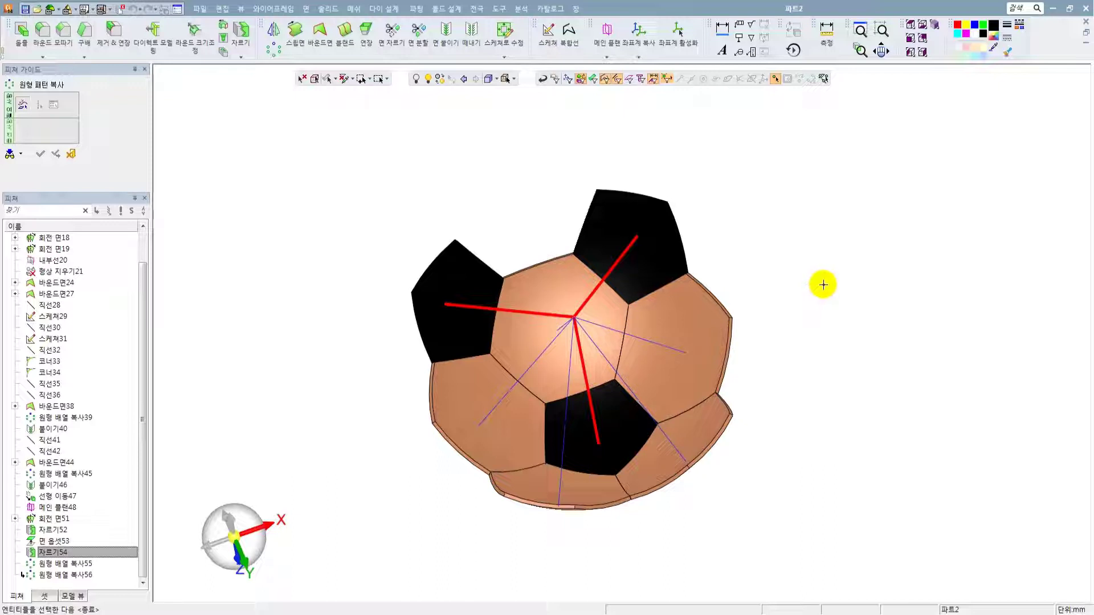
{"action": "scroll", "coordinate": [625, 360], "scroll_direction": "down", "scroll_amount": 2}
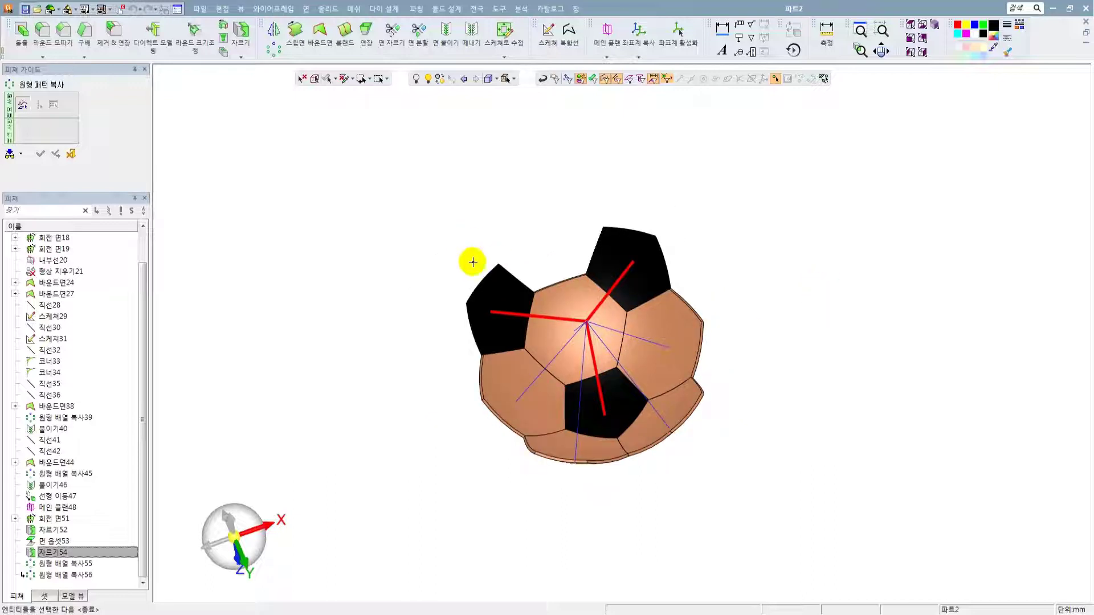
{"action": "middle_click_drag", "start_coordinate": [473, 262], "coordinate": [497, 330]}
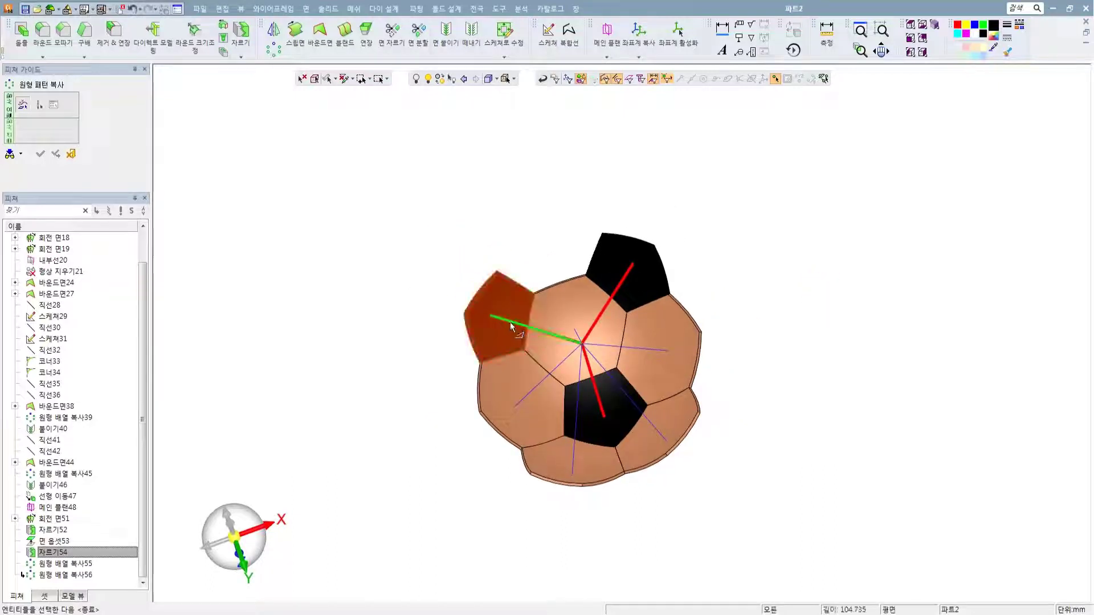
{"action": "left_click", "coordinate": [511, 323]}
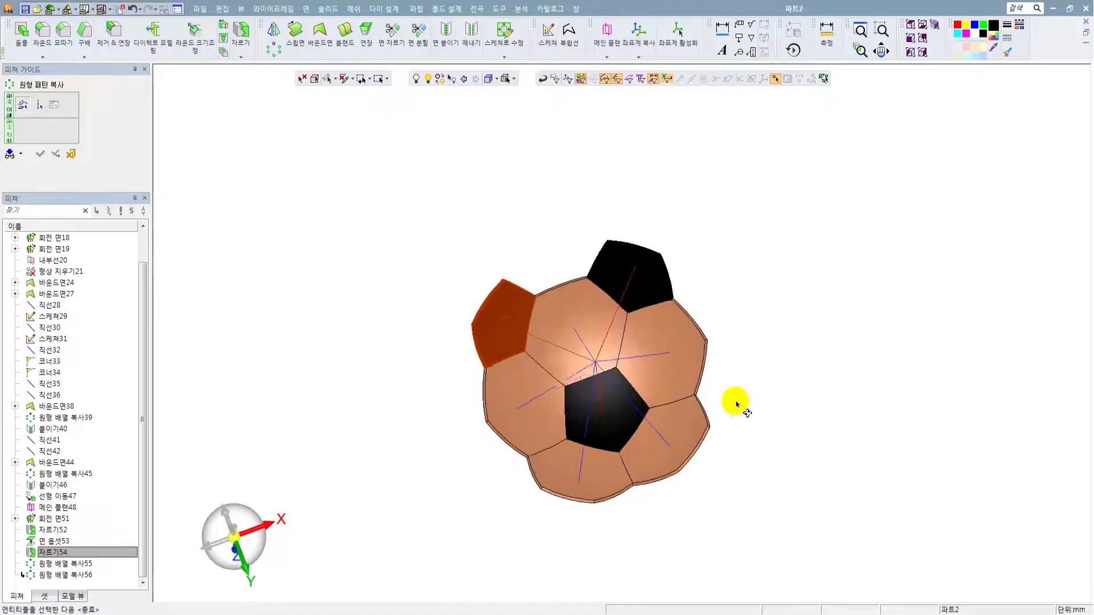
- Pattern the outer pentagonal panel around the central pentagonal panel's centre line with a count of 4 at 72 degrees, without merging
{"action": "left_click", "coordinate": [601, 402]}
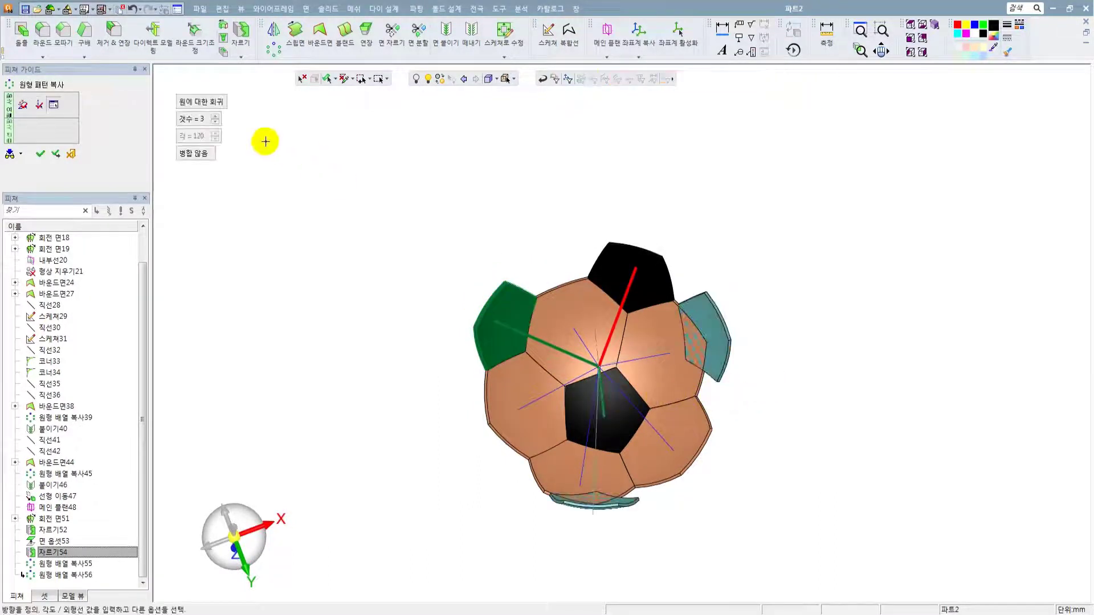
{"action": "left_click", "coordinate": [216, 117]}
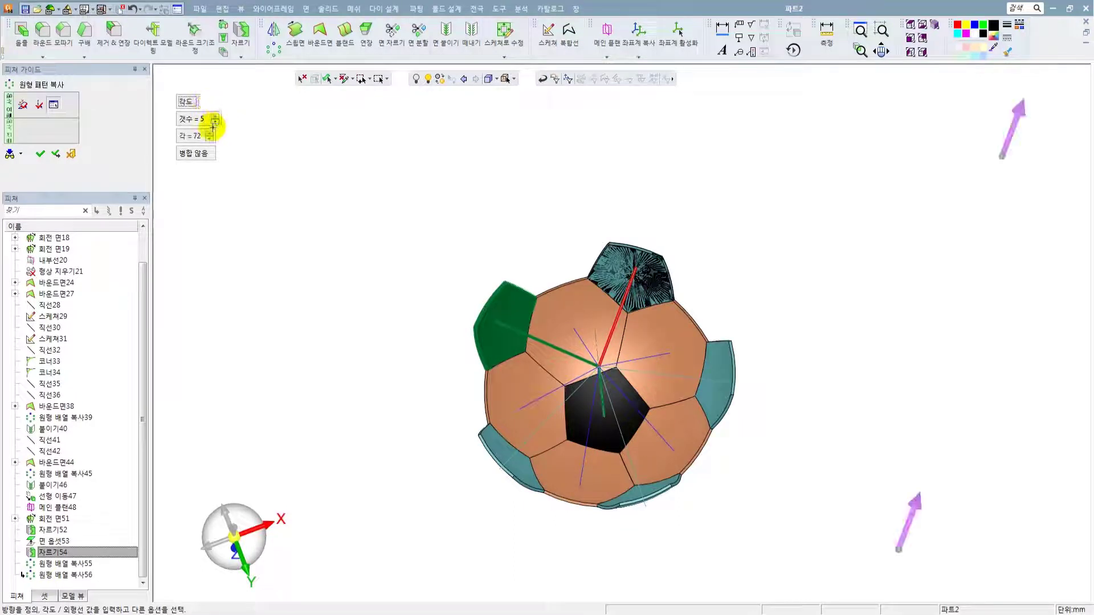
{"action": "left_click", "coordinate": [215, 121]}
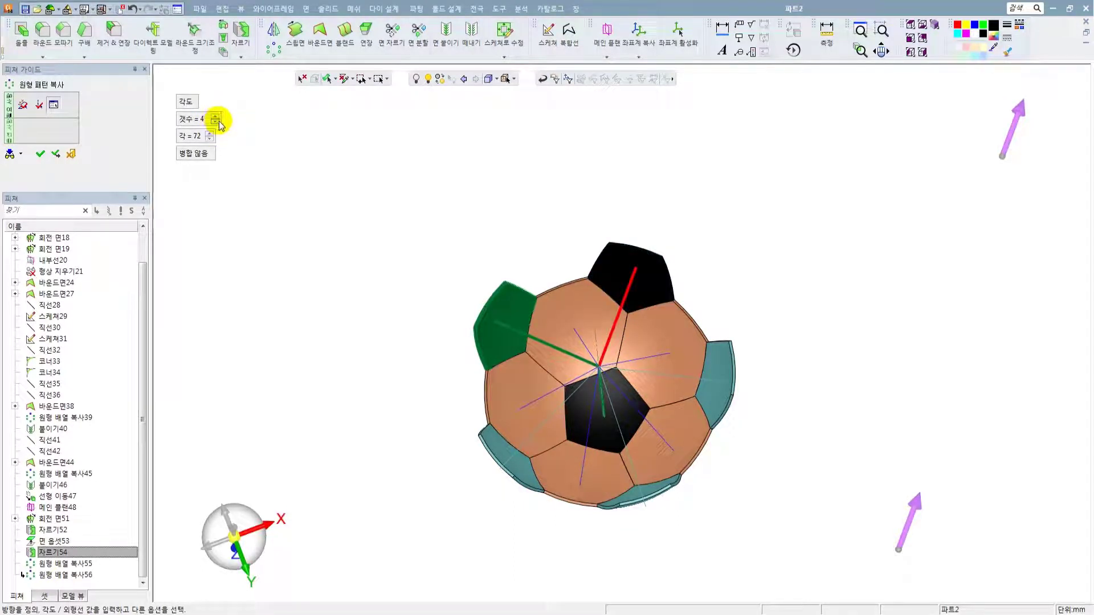
{"action": "left_click", "coordinate": [216, 121]}
{"action": "left_click", "coordinate": [215, 117]}
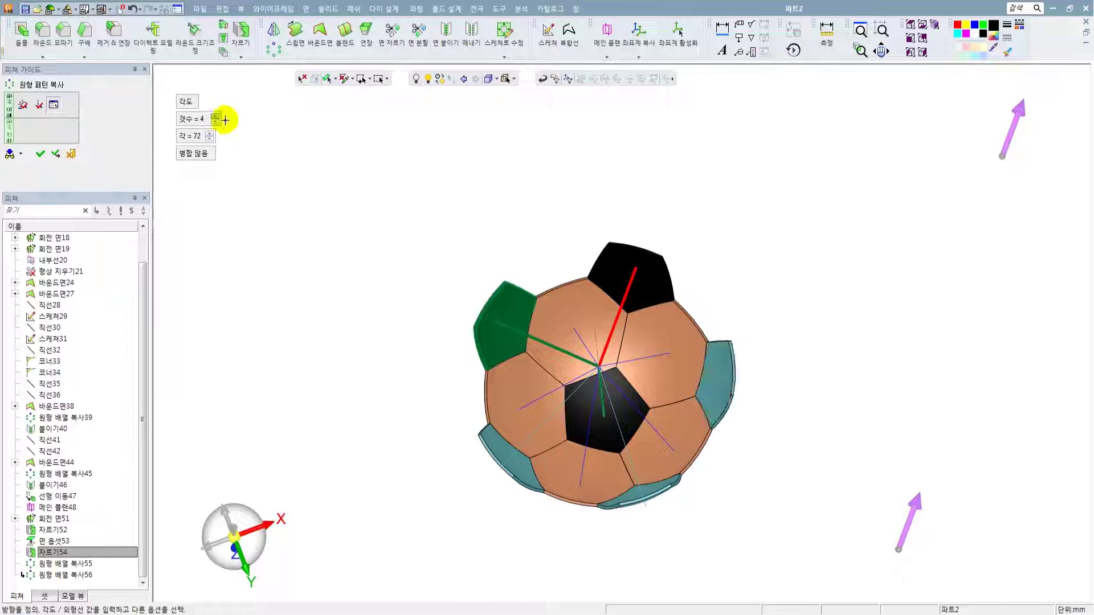
{"action": "right_click", "coordinate": [472, 188]}
{"action": "left_click", "coordinate": [474, 191]}
- Leave the circular pattern copy and colour the central pentagonal panel's centre line green
{"action": "middle_click_drag", "start_coordinate": [581, 316], "coordinate": [573, 286]}
{"action": "scroll", "coordinate": [580, 316], "scroll_direction": "up", "scroll_amount": 2}
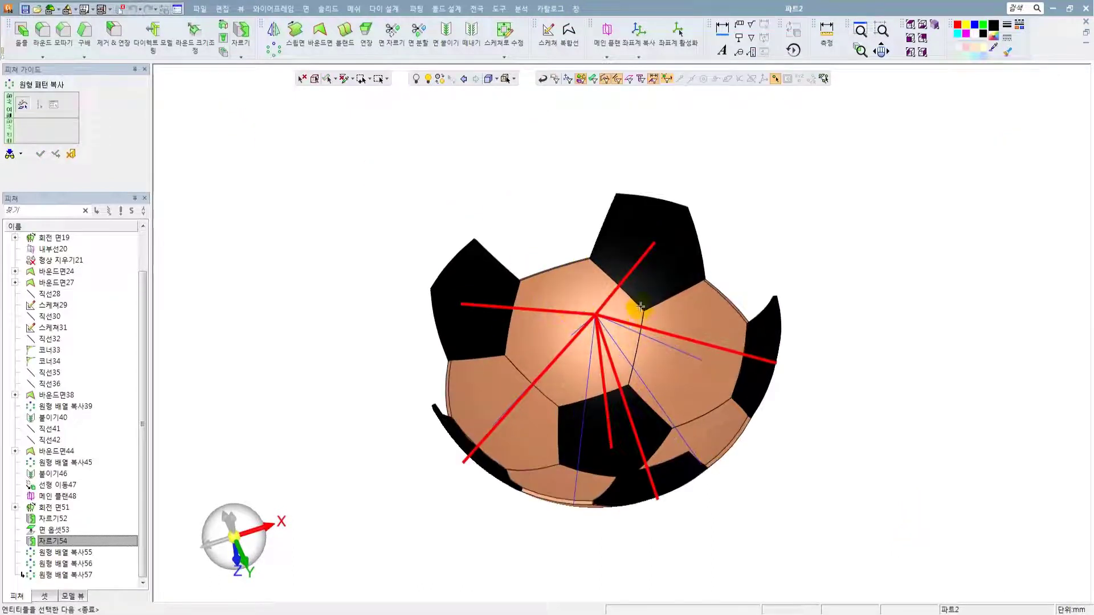
{"action": "middle_click_drag", "start_coordinate": [601, 392], "coordinate": [605, 384]}
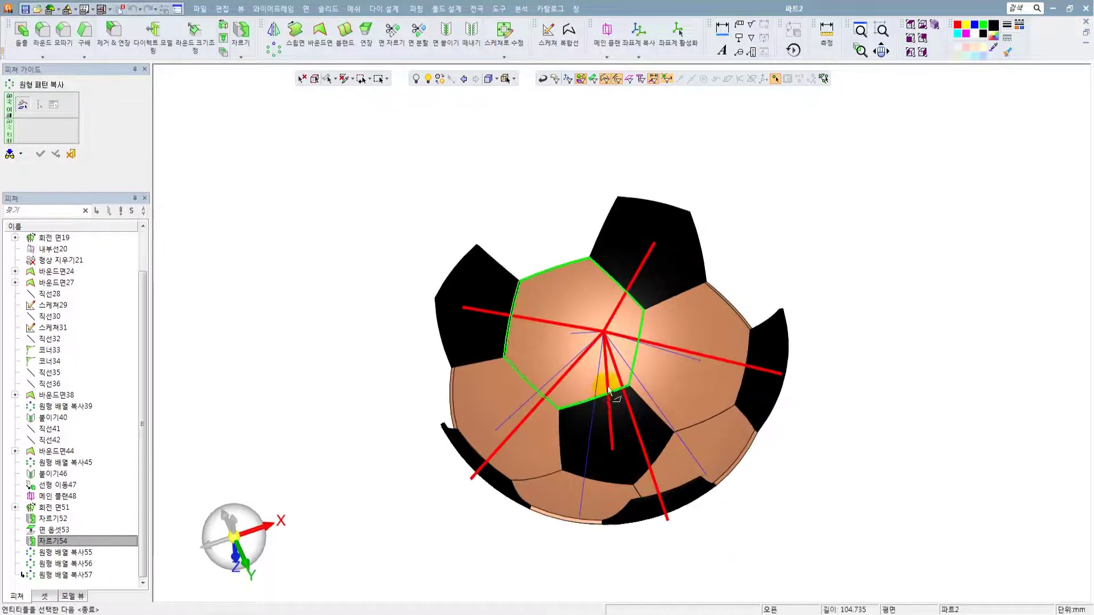
{"action": "left_click", "coordinate": [608, 384]}
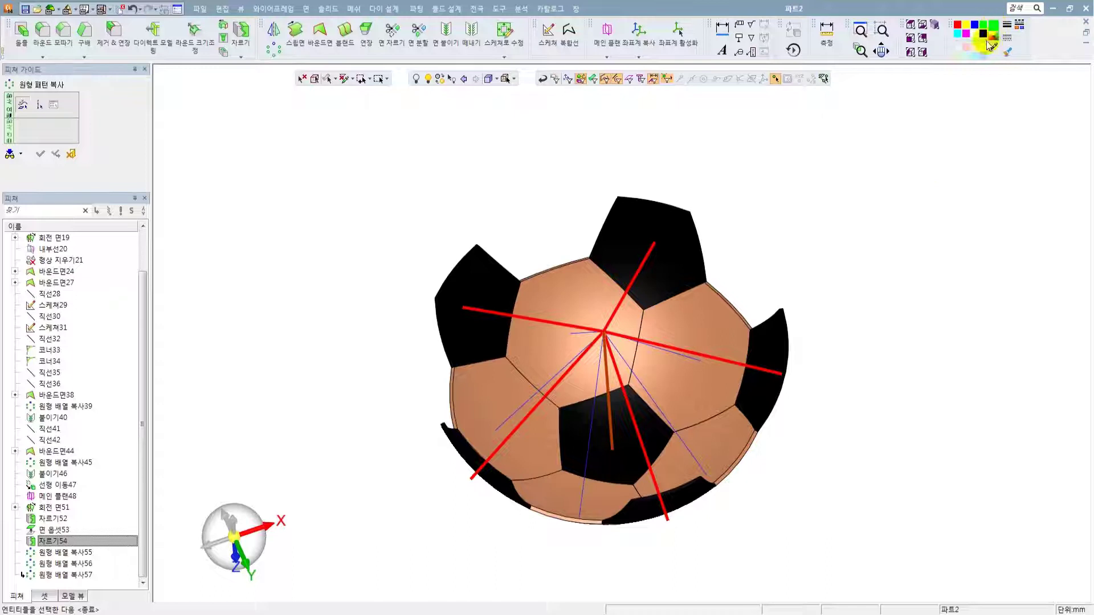
{"action": "left_click", "coordinate": [71, 154]}
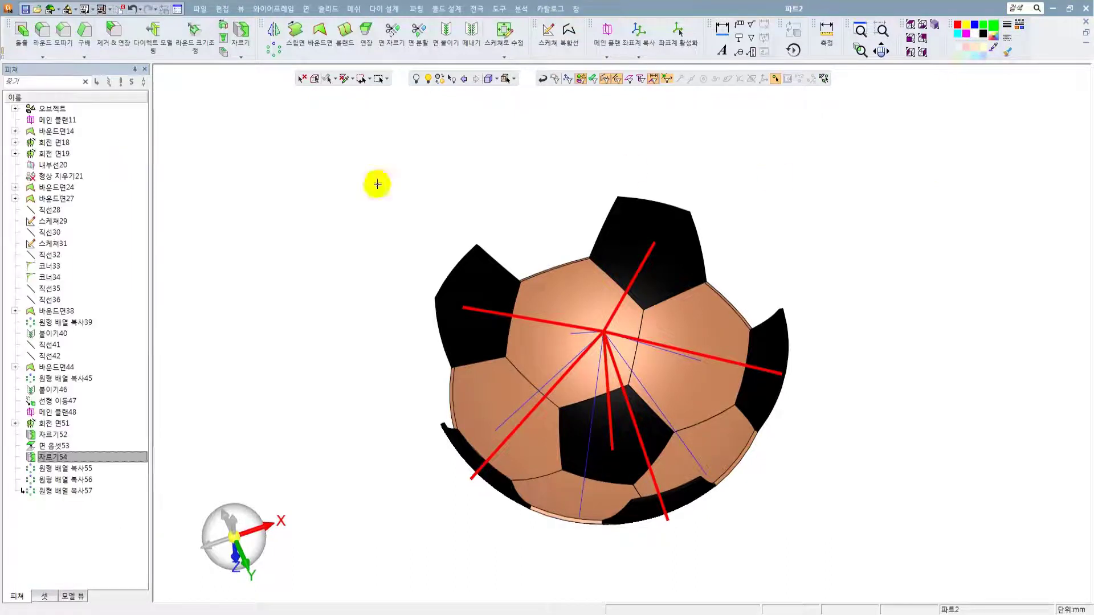
{"action": "left_click", "coordinate": [607, 370]}
{"action": "left_click", "coordinate": [993, 25]}
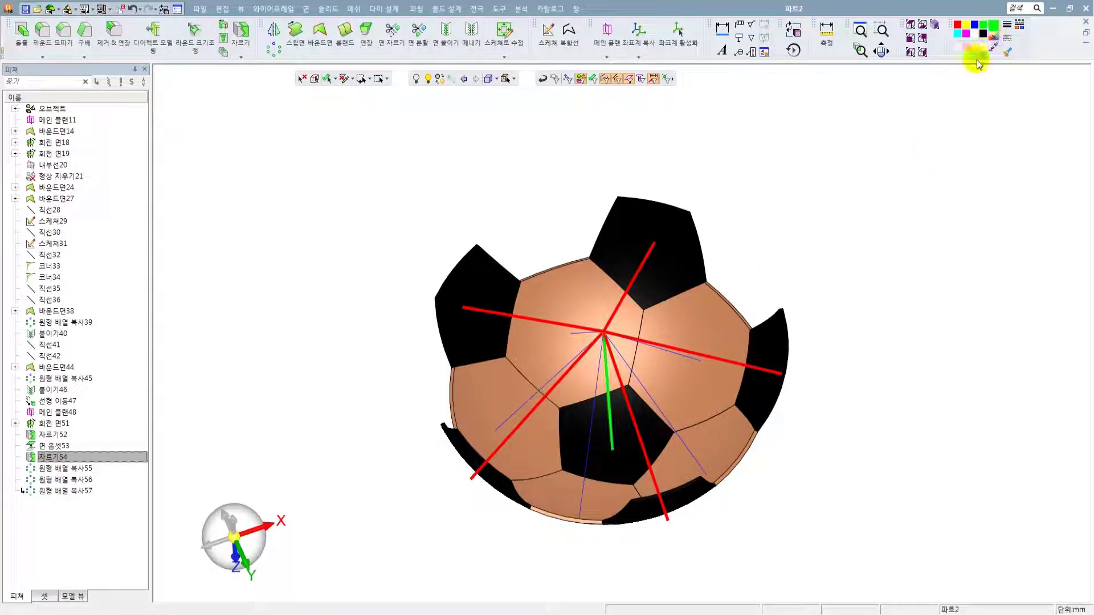
{"action": "mouse_move", "coordinate": [815, 246]}
{"action": "middle_mouse_down"}
{"action": "mouse_move", "coordinate": [801, 274]}
{"action": "mouse_move", "coordinate": [814, 258]}
{"action": "middle_mouse_up"}
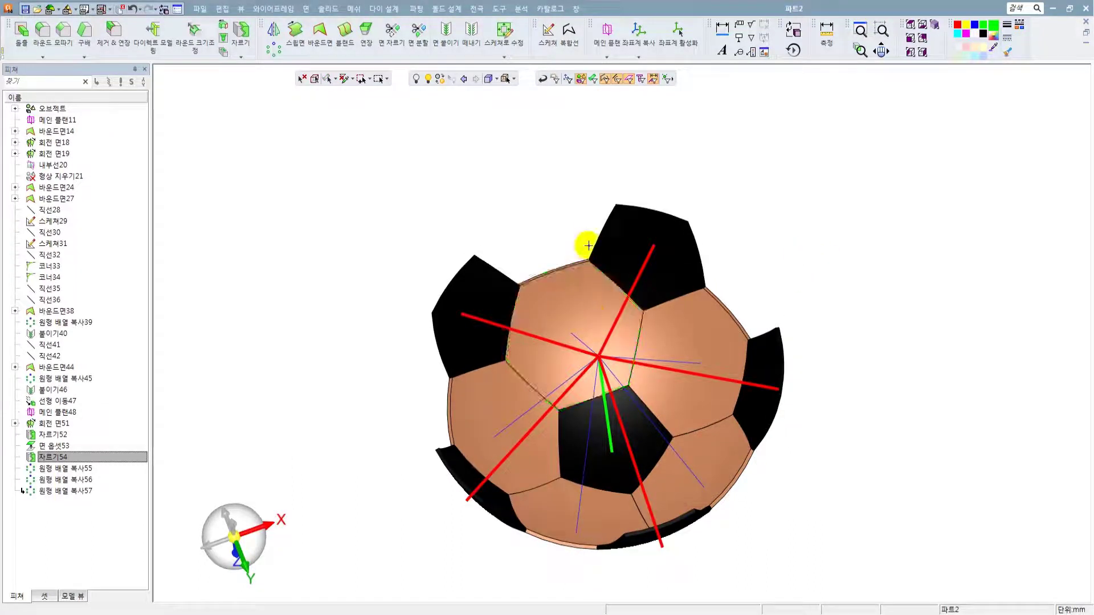
- Pattern the hexagonal panel and its centre line around the adjoining outer pentagonal panel's centre line with a count of 2 at 72 degrees, without merging
{"action": "left_click", "coordinate": [223, 9]}
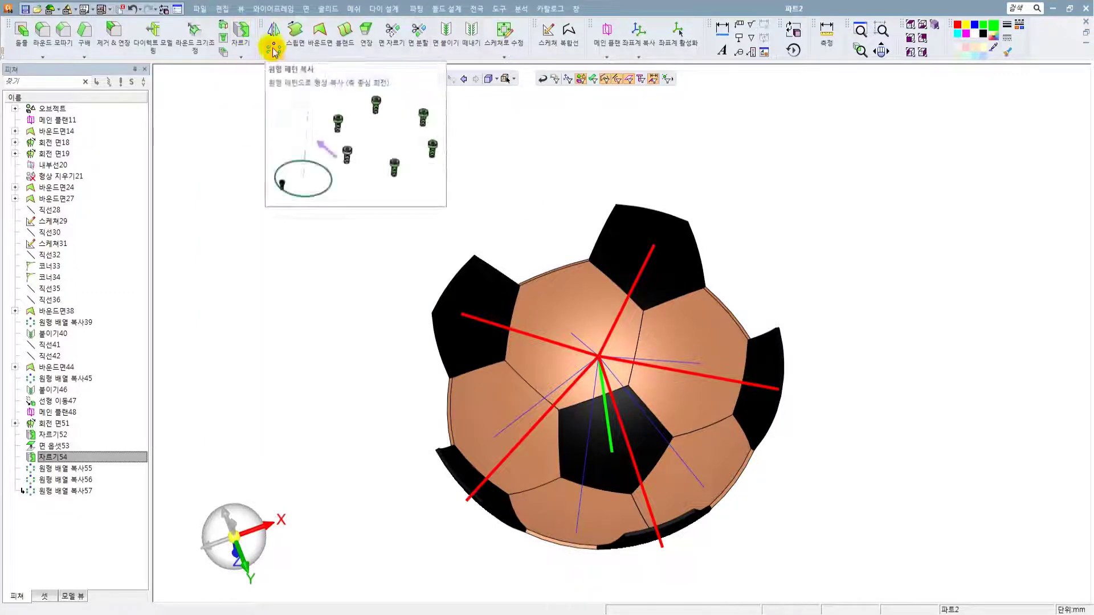
{"action": "left_click", "coordinate": [274, 44]}
{"action": "scroll", "coordinate": [564, 269], "scroll_direction": "up", "scroll_amount": 2}
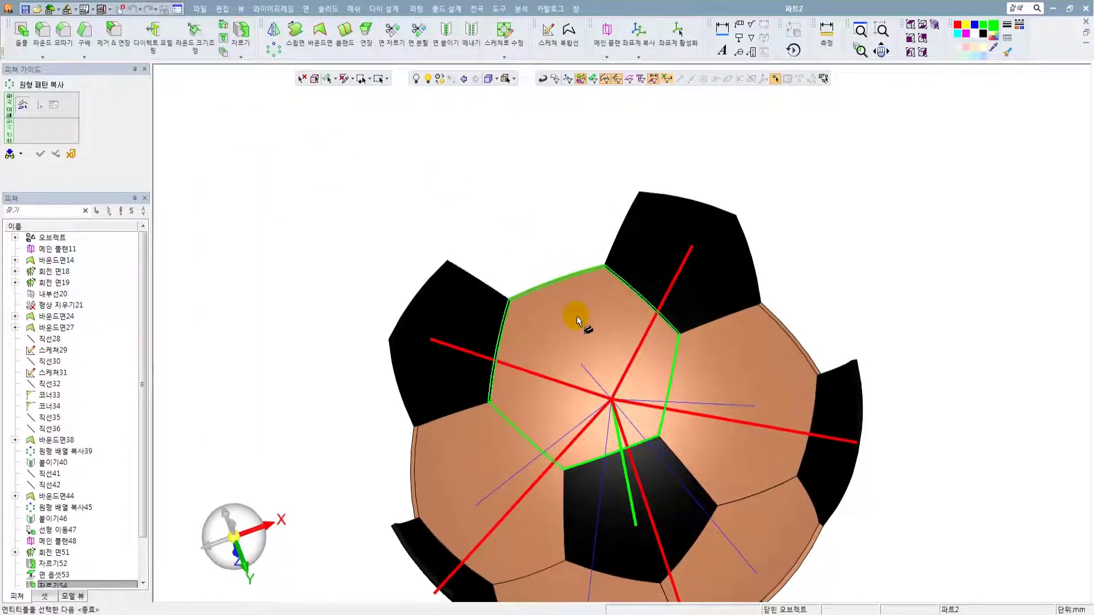
{"action": "left_click", "coordinate": [584, 372]}
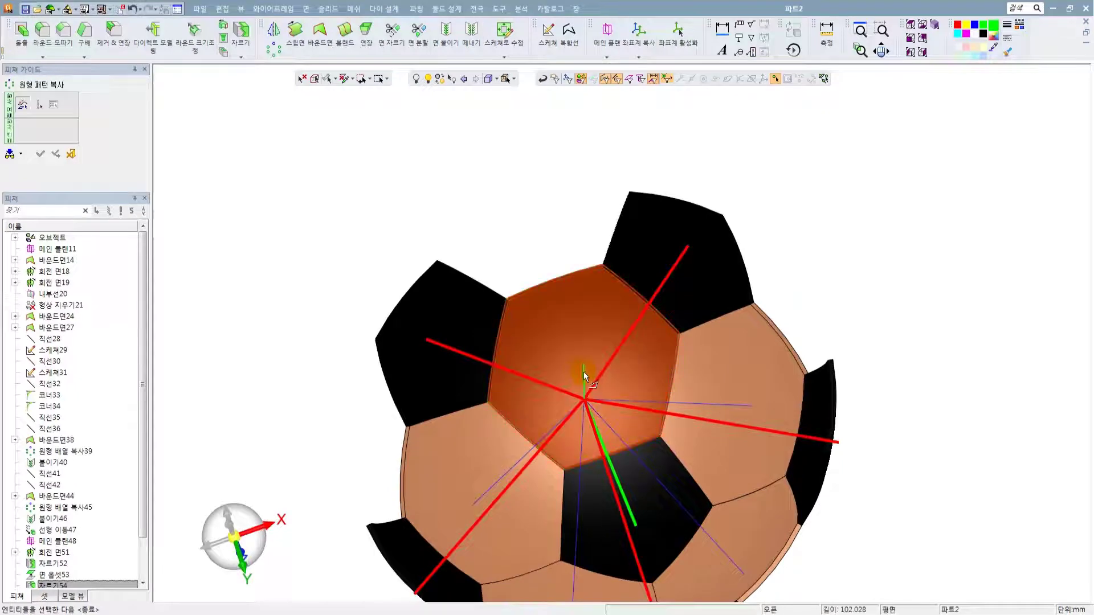
{"action": "middle_click", "coordinate": [536, 349]}
{"action": "left_click", "coordinate": [457, 348]}
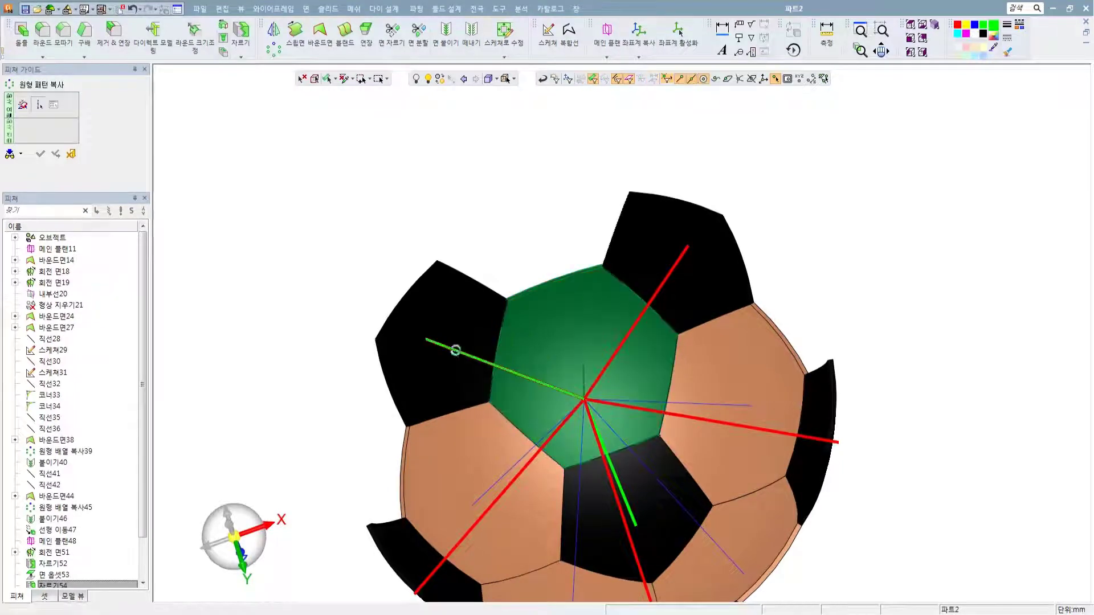
{"action": "left_click_drag", "start_coordinate": [398, 244], "coordinate": [408, 271]}
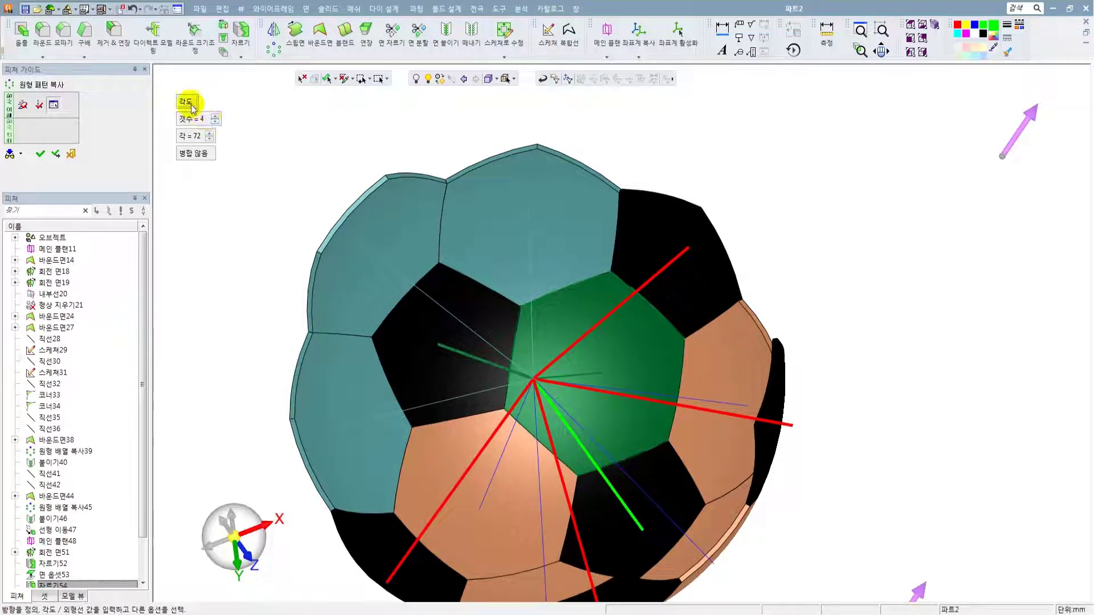
{"action": "left_click", "coordinate": [215, 123]}
{"action": "left_click_drag", "start_coordinate": [344, 191], "coordinate": [418, 259], "text": "ctrl"}
{"action": "scroll", "coordinate": [408, 237], "scroll_direction": "down", "scroll_amount": 3}
{"action": "middle_click", "coordinate": [438, 225]}
{"action": "left_click", "coordinate": [451, 227]}
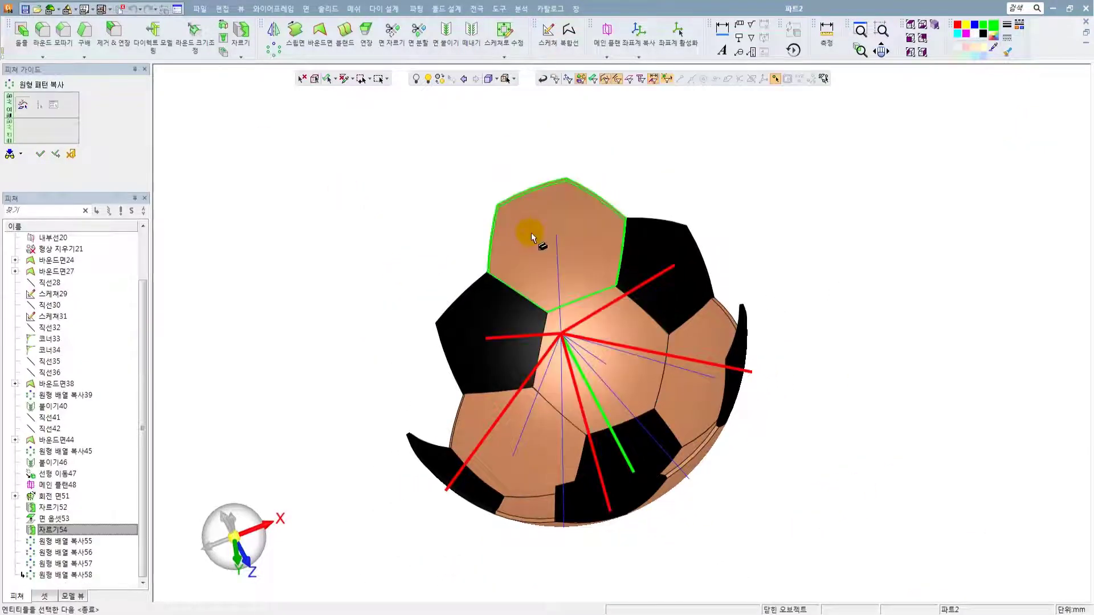
- Pattern the new outer hexagonal panel and its centre line around the green centre line with a count of 5 at 72 degrees, without merging
{"action": "left_click", "coordinate": [560, 247]}
{"action": "left_click_drag", "start_coordinate": [595, 301], "coordinate": [679, 395], "text": "ctrl"}
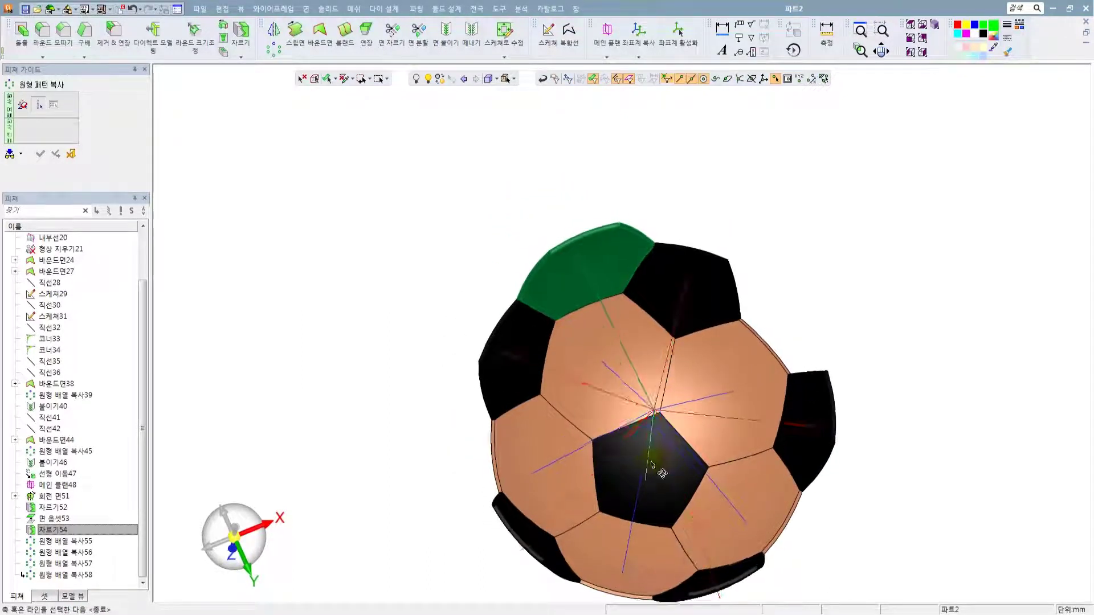
{"action": "left_click", "coordinate": [672, 454]}
{"action": "middle_click_drag", "start_coordinate": [744, 393], "coordinate": [679, 307], "text": "ctrl"}
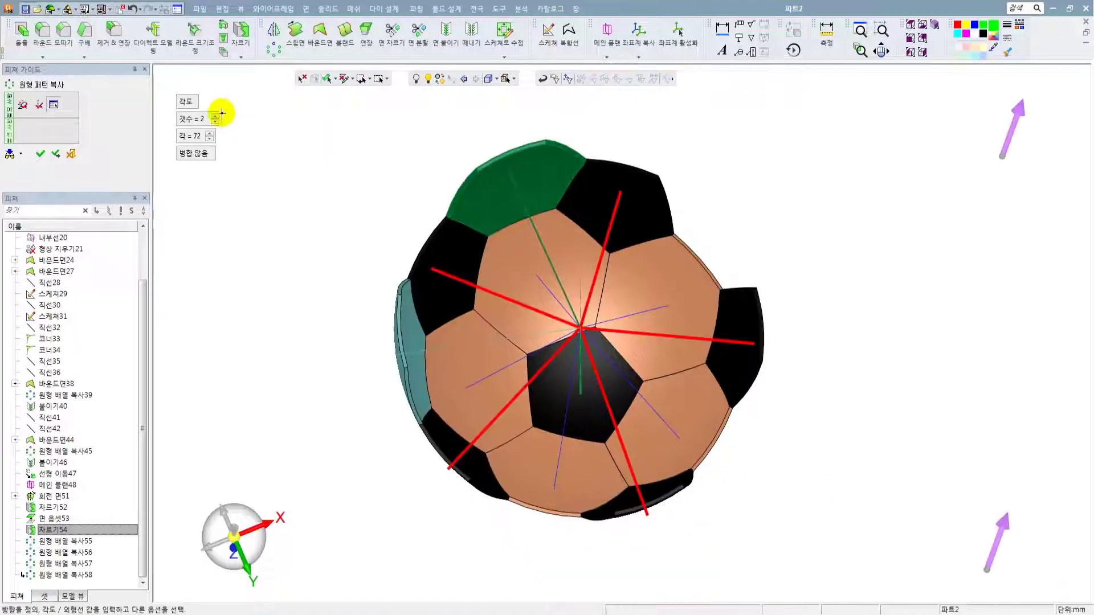
{"action": "left_click", "coordinate": [216, 116]}
{"action": "left_click", "coordinate": [215, 116]}
{"action": "left_click", "coordinate": [215, 116]}
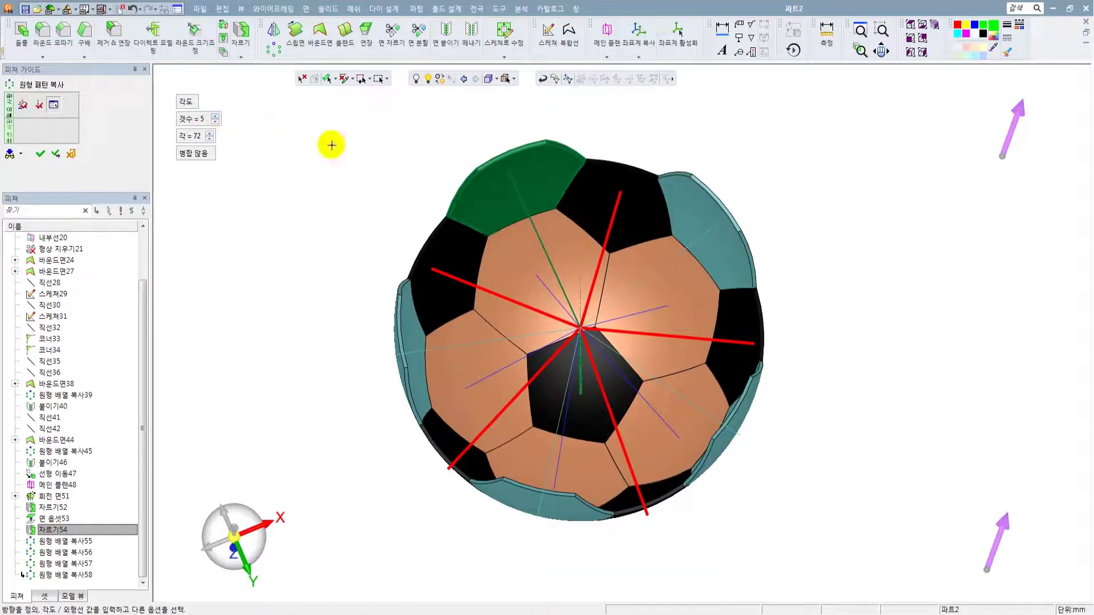
{"action": "left_click", "coordinate": [361, 145]}
- Copy the outer hexagonal panel once more around the adjoining black pentagonal panel's centre line, with a count of 2 at 72 degrees, without merging
{"action": "middle_click_drag", "start_coordinate": [520, 227], "coordinate": [542, 261]}
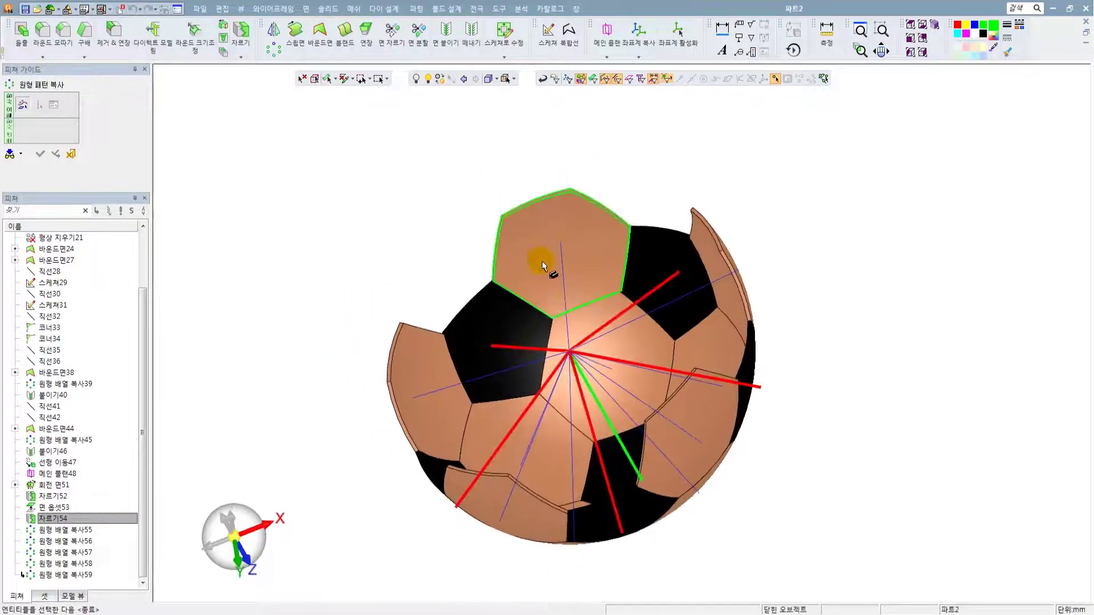
{"action": "left_click", "coordinate": [562, 261]}
{"action": "middle_click", "coordinate": [535, 280]}
{"action": "left_click", "coordinate": [509, 349]}
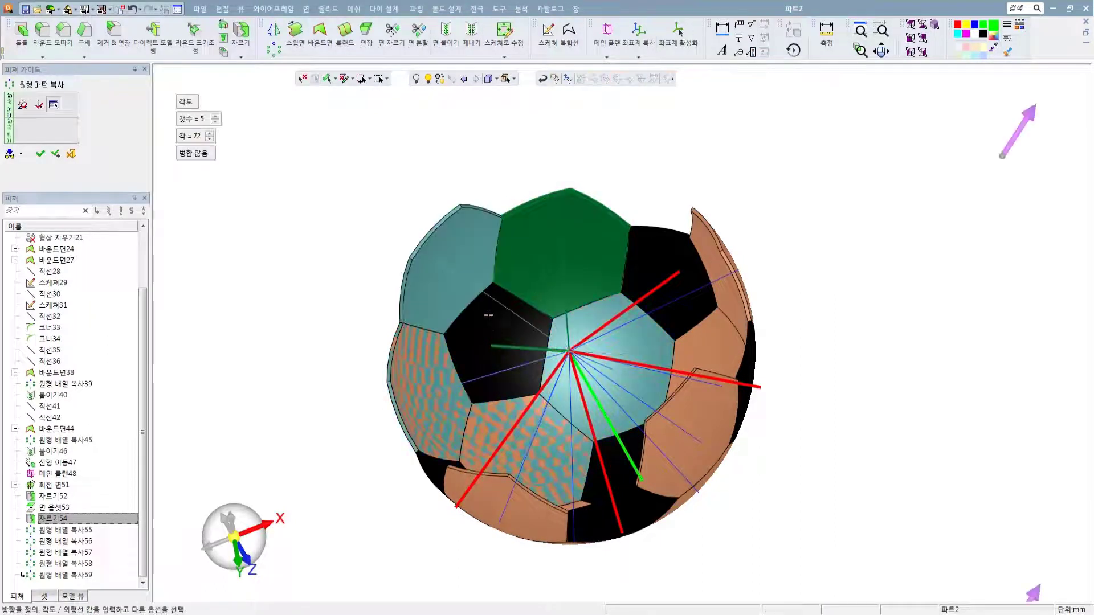
{"action": "left_click", "coordinate": [215, 122]}
{"action": "left_click", "coordinate": [215, 122]}
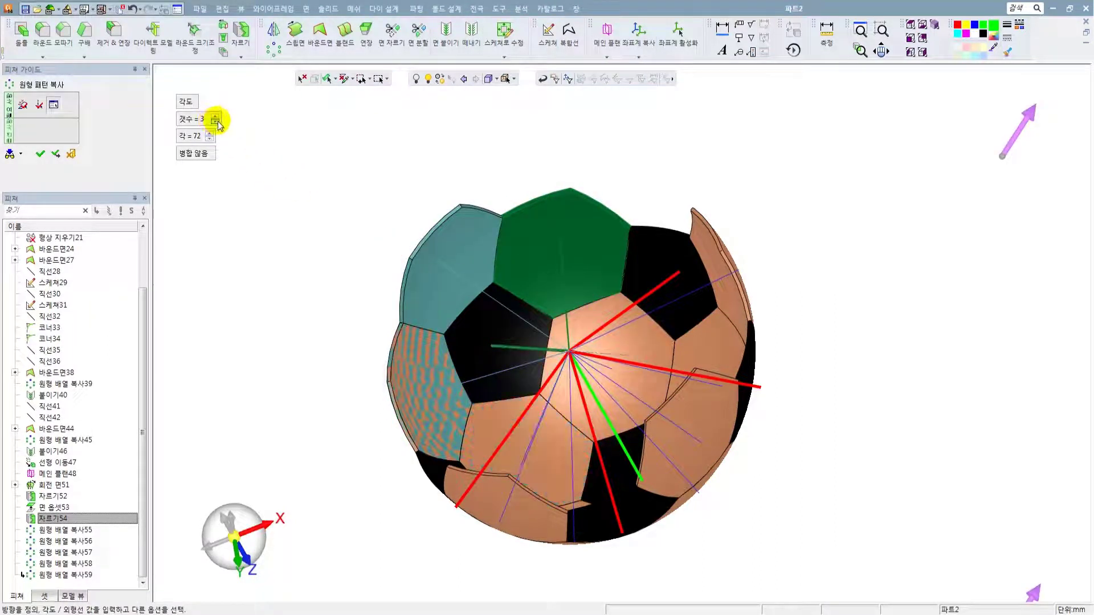
{"action": "left_click", "coordinate": [216, 123]}
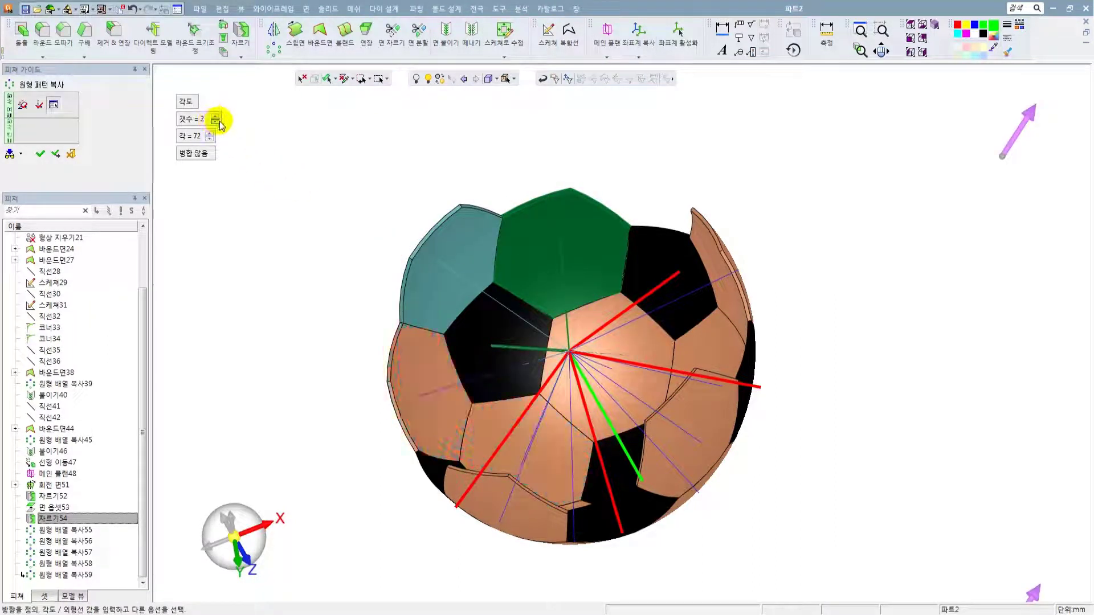
{"action": "middle_click", "coordinate": [350, 202]}
{"action": "left_click", "coordinate": [366, 203]}
- Pattern the newest hexagonal panel and its centre line around the green centre line with a count of 5 at 72 degrees to complete its ring
{"action": "mouse_move", "coordinate": [473, 279]}
{"action": "middle_mouse_down"}
{"action": "mouse_move", "coordinate": [558, 316]}
{"action": "mouse_move", "coordinate": [522, 275]}
{"action": "mouse_move", "coordinate": [505, 273]}
{"action": "mouse_move", "coordinate": [504, 288]}
{"action": "mouse_move", "coordinate": [457, 304]}
{"action": "mouse_move", "coordinate": [454, 320]}
{"action": "mouse_move", "coordinate": [482, 314]}
{"action": "mouse_move", "coordinate": [479, 252]}
{"action": "middle_mouse_up"}
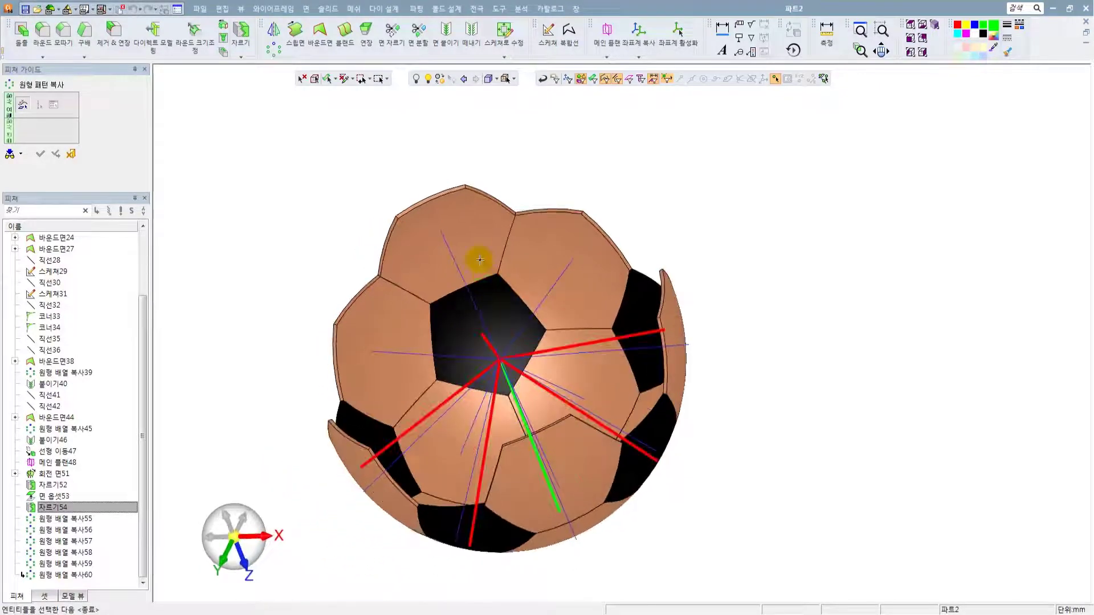
{"action": "left_click", "coordinate": [475, 273]}
{"action": "middle_click_drag", "start_coordinate": [556, 383], "coordinate": [582, 468]}
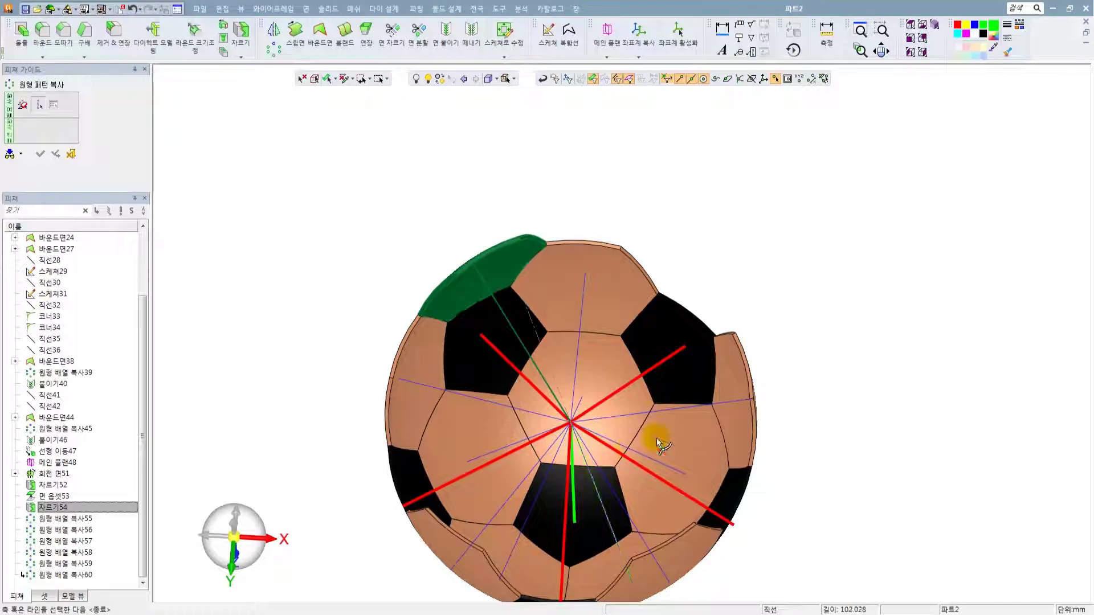
{"action": "middle_click_drag", "start_coordinate": [586, 327], "coordinate": [581, 293], "text": "ctrl"}
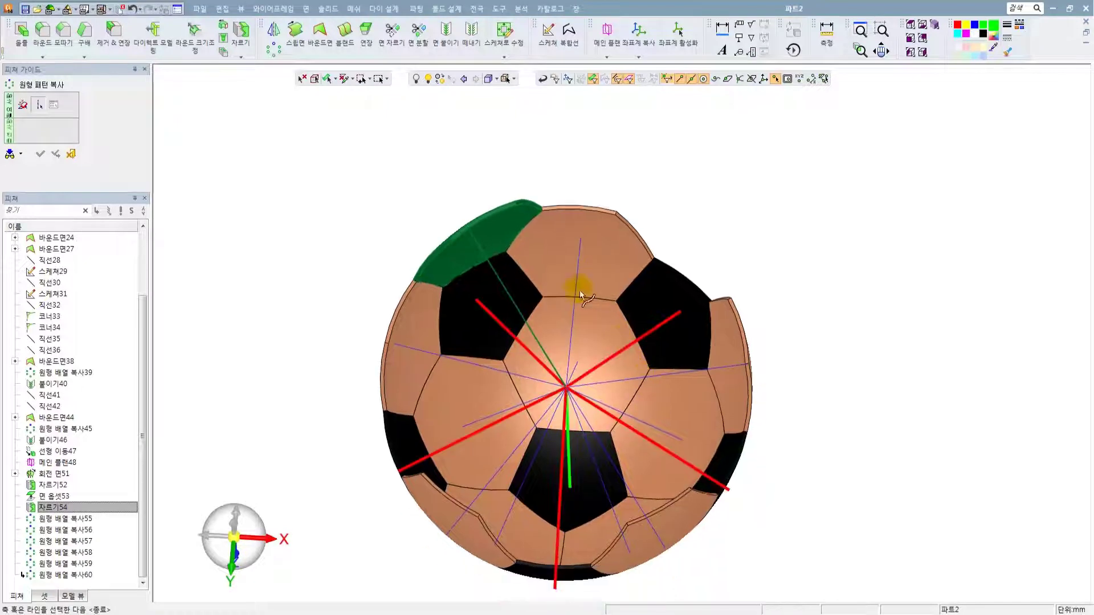
{"action": "left_click", "coordinate": [567, 451]}
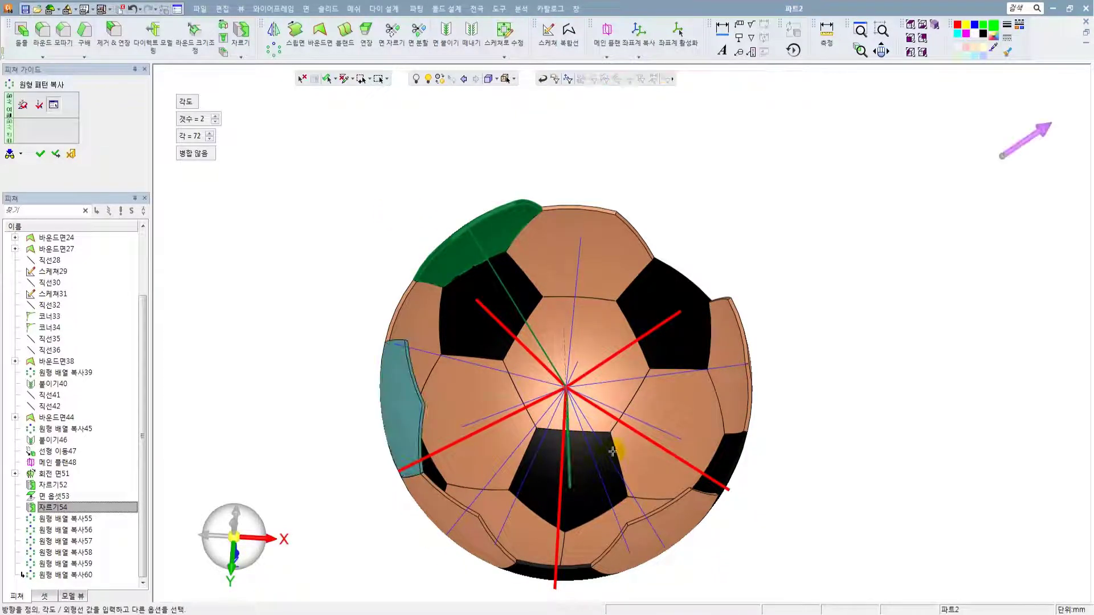
{"action": "left_click", "coordinate": [215, 116]}
{"action": "left_click", "coordinate": [214, 117]}
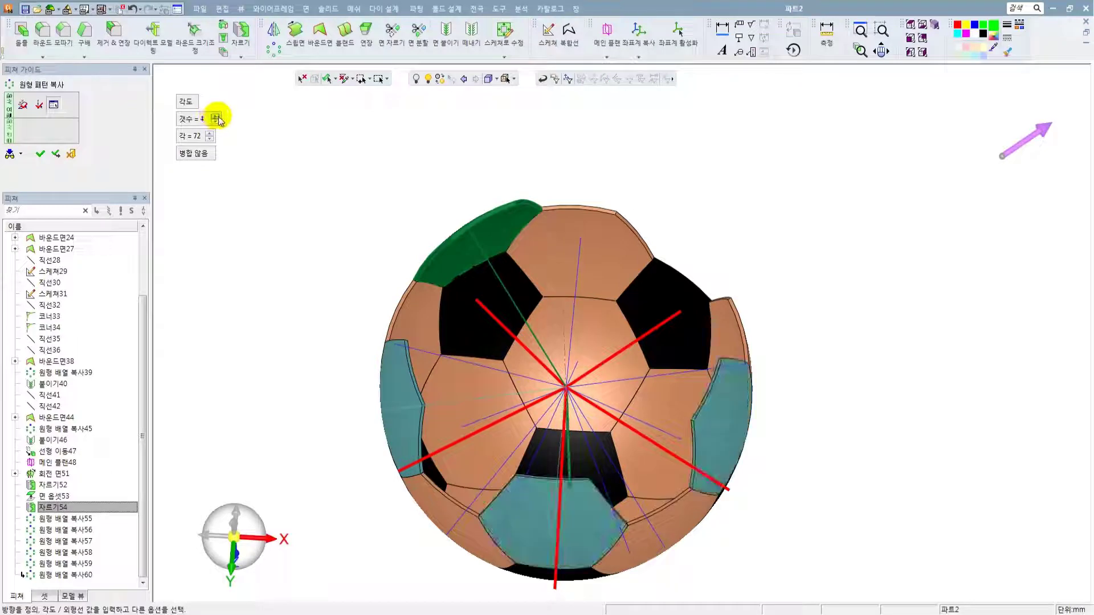
{"action": "left_click", "coordinate": [215, 116]}
{"action": "middle_click", "coordinate": [639, 171]}
{"action": "left_click", "coordinate": [654, 171]}
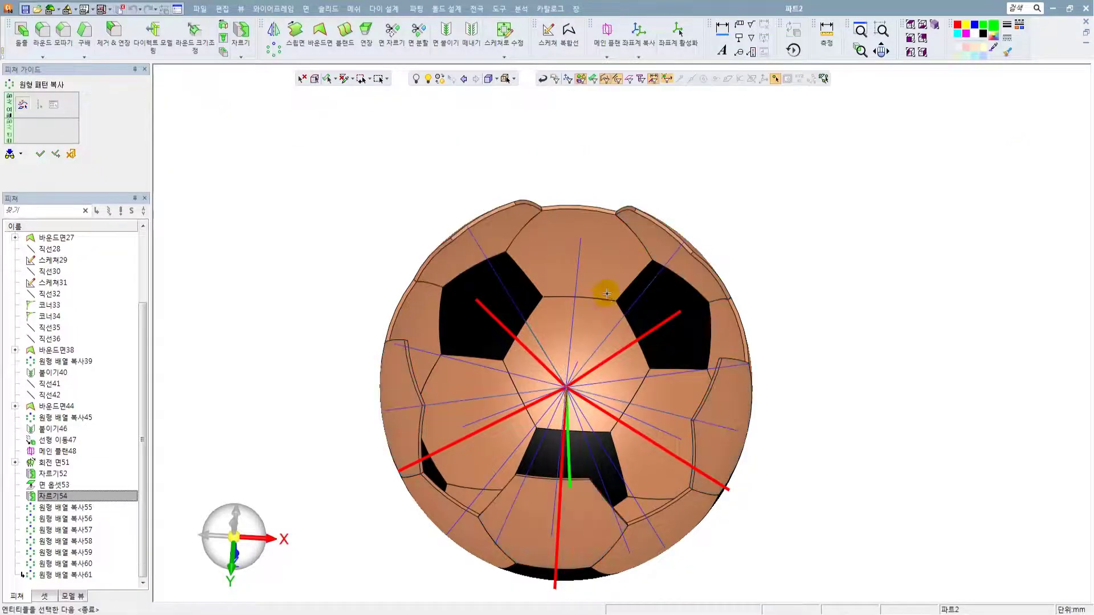
- Pattern the black pentagonal panel around the adjoining hexagonal panel's centre line with a count of 2 at 120 degrees, without merging
{"action": "left_click_drag", "start_coordinate": [606, 293], "coordinate": [464, 293], "text": "ctrl"}
{"action": "left_click", "coordinate": [492, 306]}
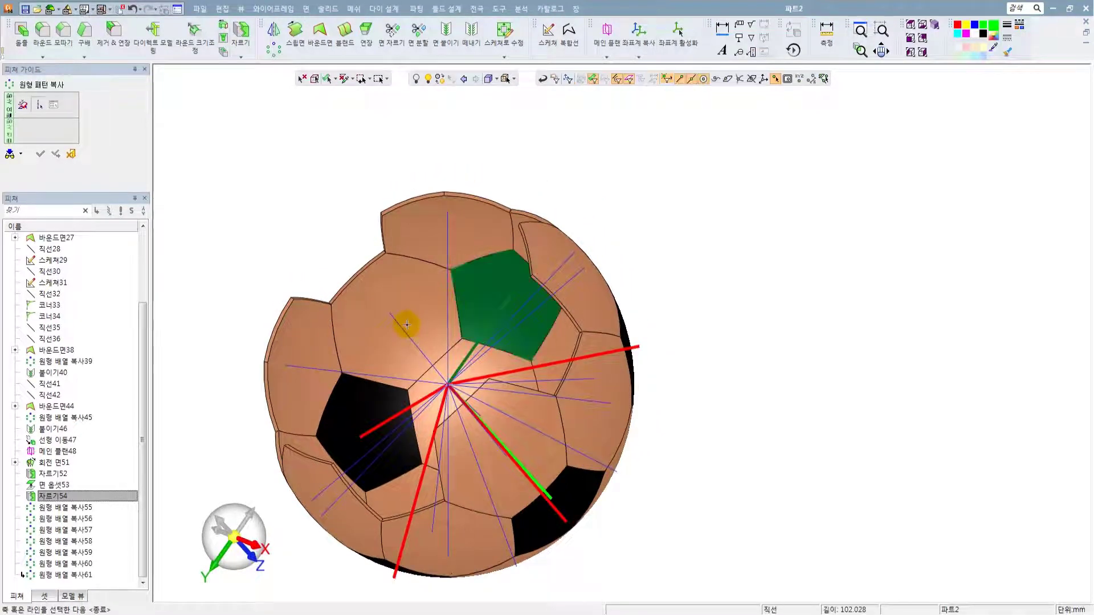
{"action": "left_click", "coordinate": [404, 327]}
{"action": "left_click", "coordinate": [215, 122]}
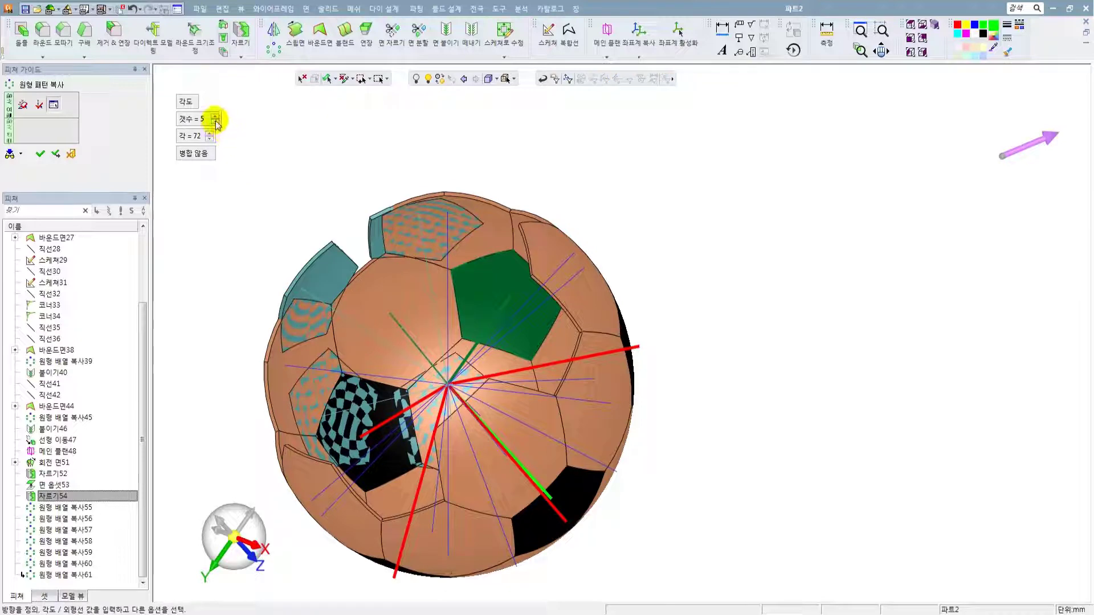
{"action": "left_click", "coordinate": [215, 122]}
{"action": "left_click", "coordinate": [215, 121]}
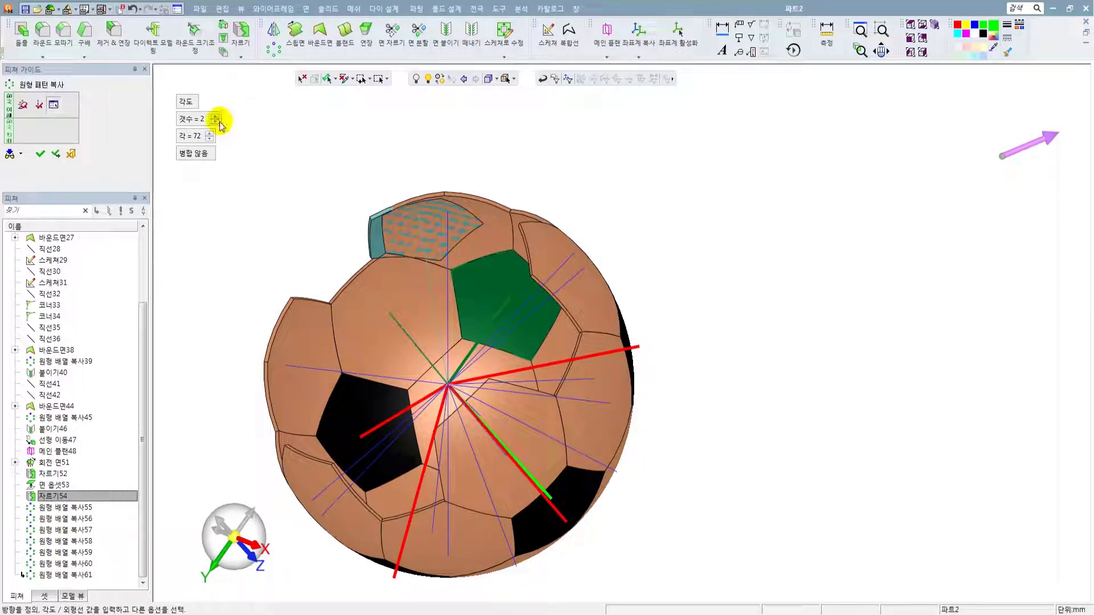
{"action": "left_click", "coordinate": [190, 137]}
{"action": "type", "text": "120"}
{"action": "key", "text": "Return"}
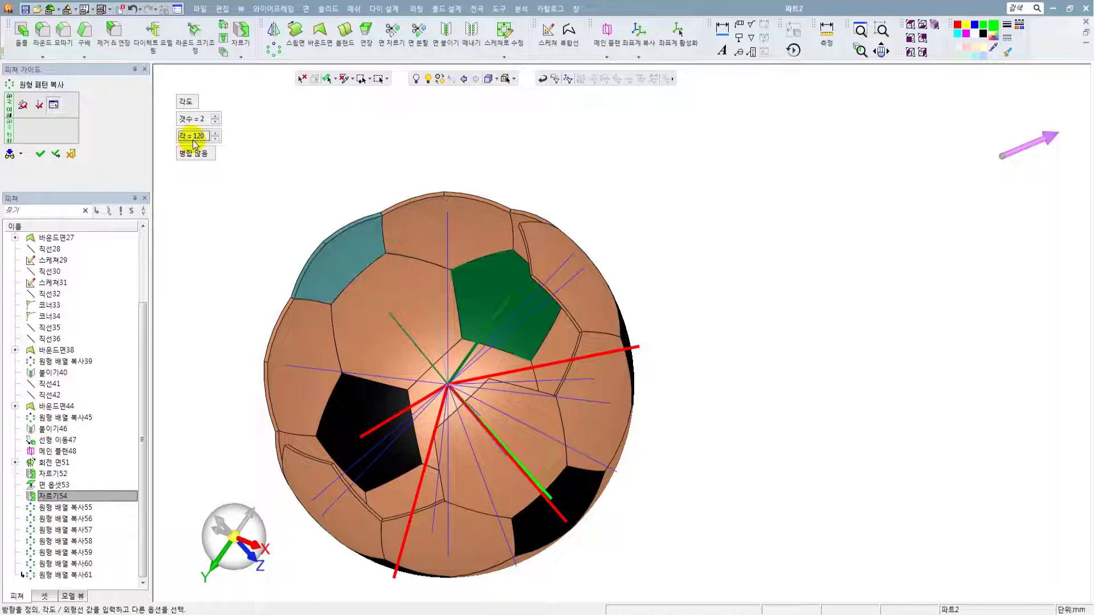
{"action": "middle_click", "coordinate": [304, 153]}
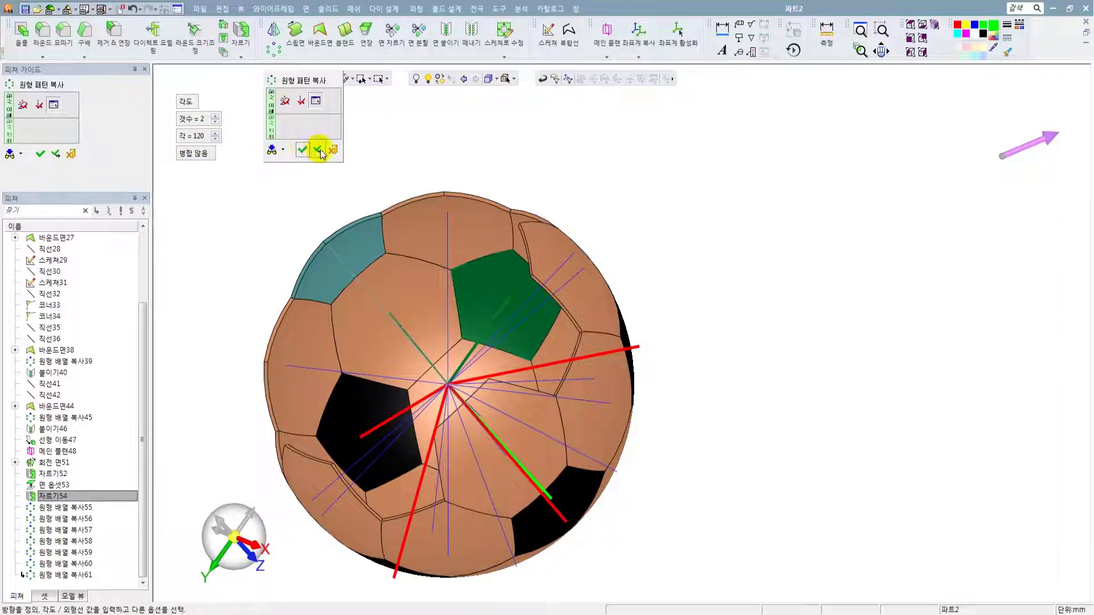
{"action": "left_click", "coordinate": [319, 150]}
- Pattern the new pentagonal panel and its centre line around the green centre line with a count of 5 over the full circle, without merging
{"action": "left_click", "coordinate": [336, 268]}
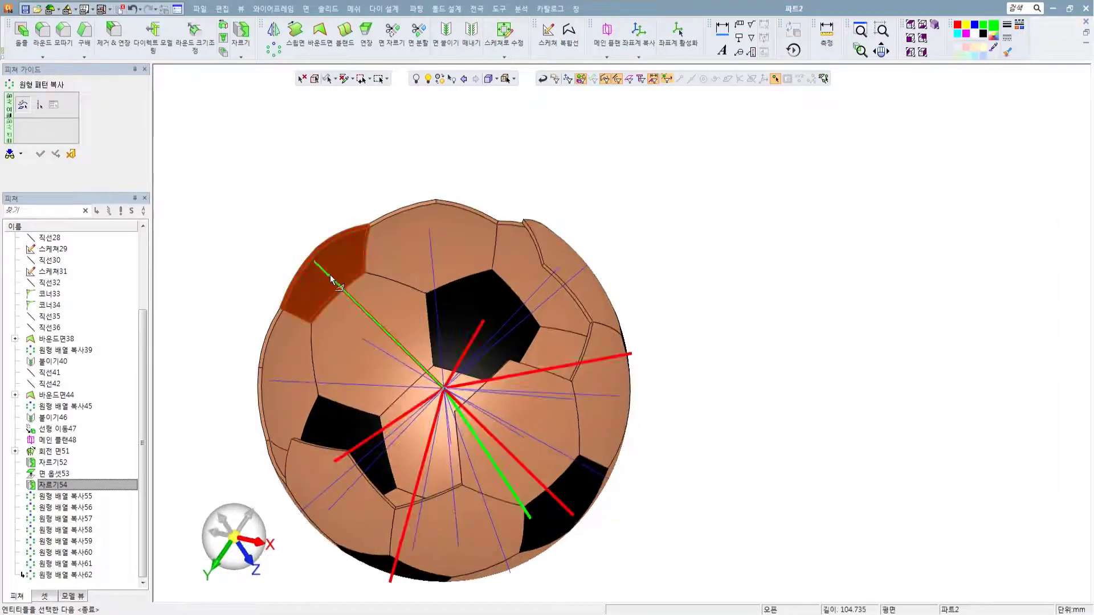
{"action": "middle_click", "coordinate": [417, 252]}
{"action": "scroll", "coordinate": [418, 251], "scroll_direction": "down", "scroll_amount": 2}
{"action": "left_click_drag", "start_coordinate": [471, 268], "coordinate": [504, 293], "text": "ctrl"}
{"action": "left_click", "coordinate": [521, 434]}
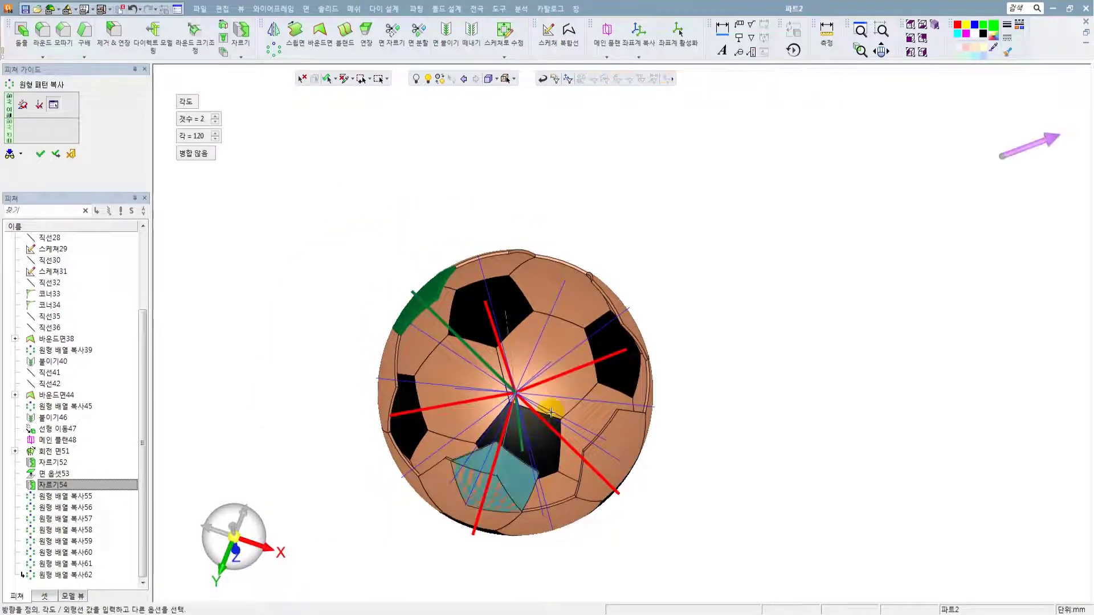
{"action": "left_click", "coordinate": [217, 116]}
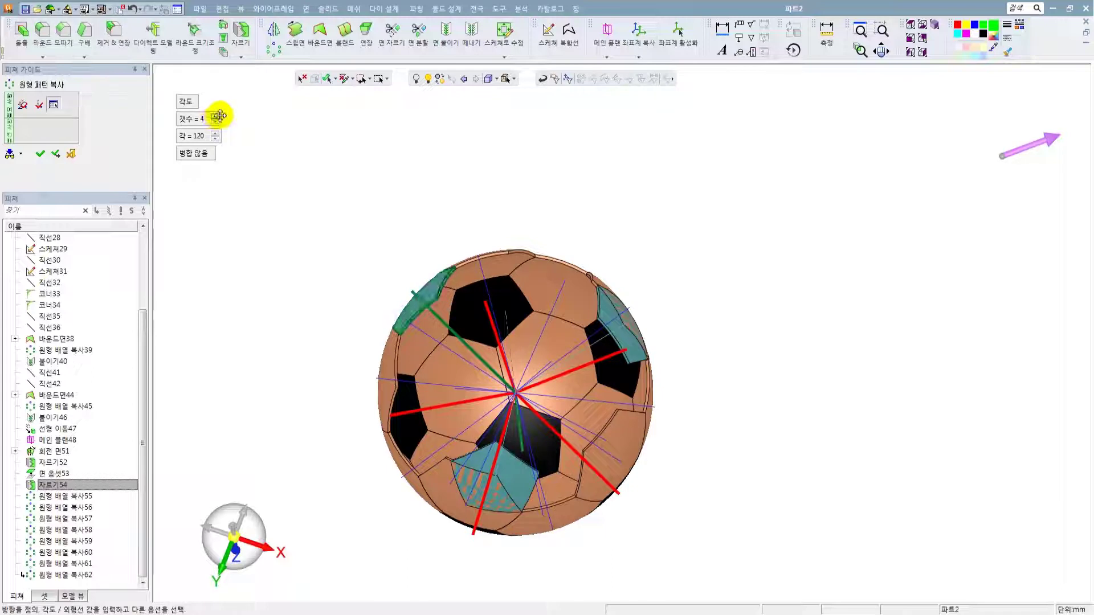
{"action": "left_click", "coordinate": [188, 103]}
{"action": "left_click", "coordinate": [216, 116]}
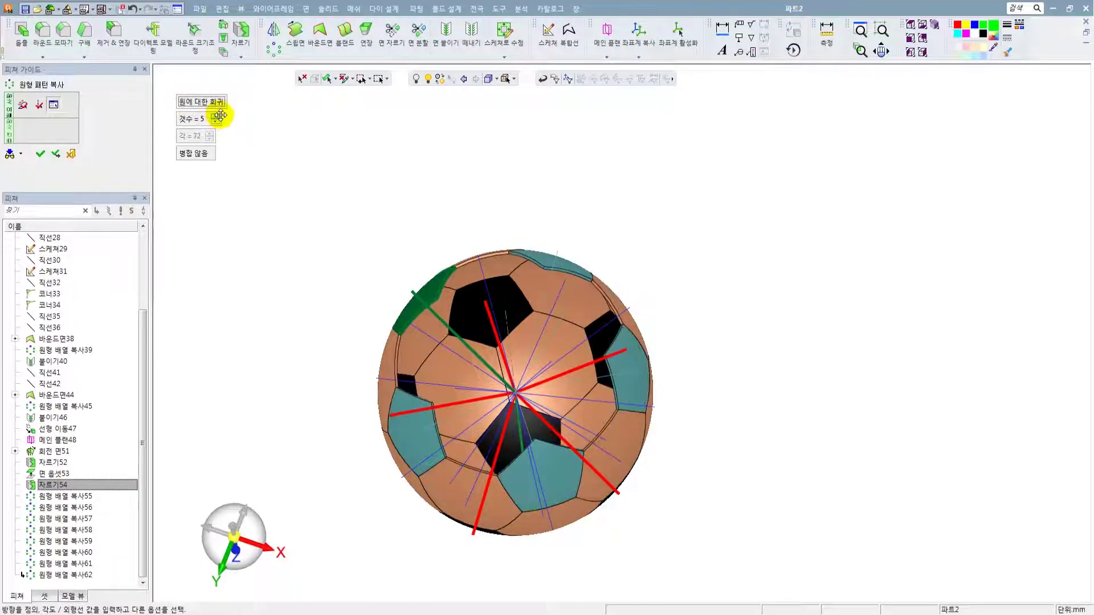
{"action": "left_click_drag", "start_coordinate": [333, 165], "coordinate": [377, 176], "text": "ctrl"}
{"action": "left_click_drag", "start_coordinate": [299, 164], "coordinate": [359, 182], "text": "ctrl"}
{"action": "middle_click", "coordinate": [383, 176]}
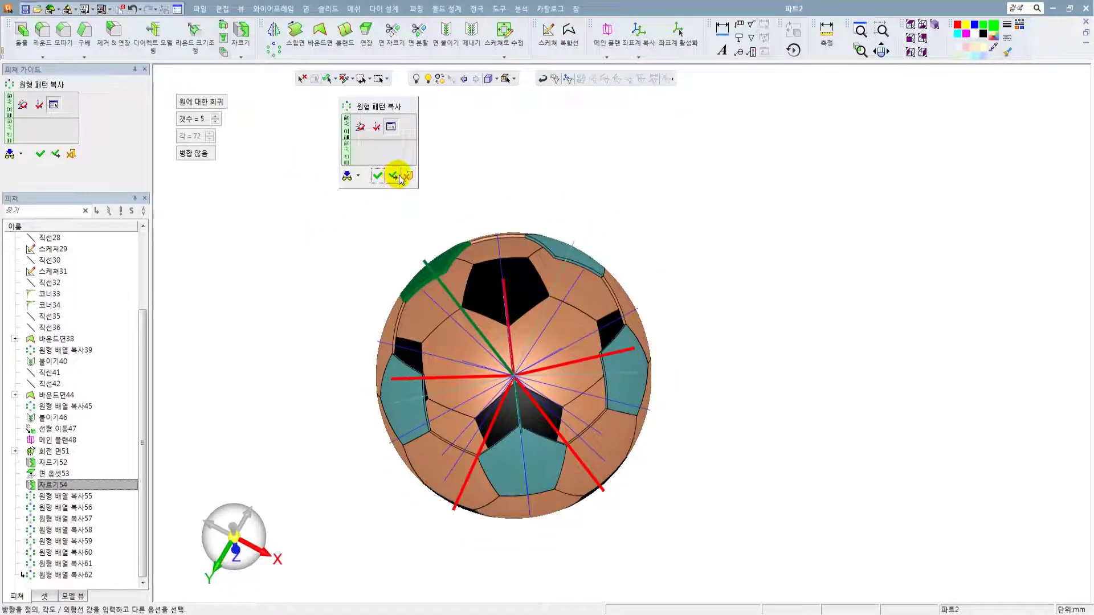
{"action": "left_click", "coordinate": [396, 176]}
- Copy the hexagonal panel beside the open gap around the adjoining black pentagonal panel's centre line, with a count of 2 at 72 degrees, without merging
{"action": "left_click_drag", "start_coordinate": [516, 263], "coordinate": [532, 222], "text": "ctrl"}
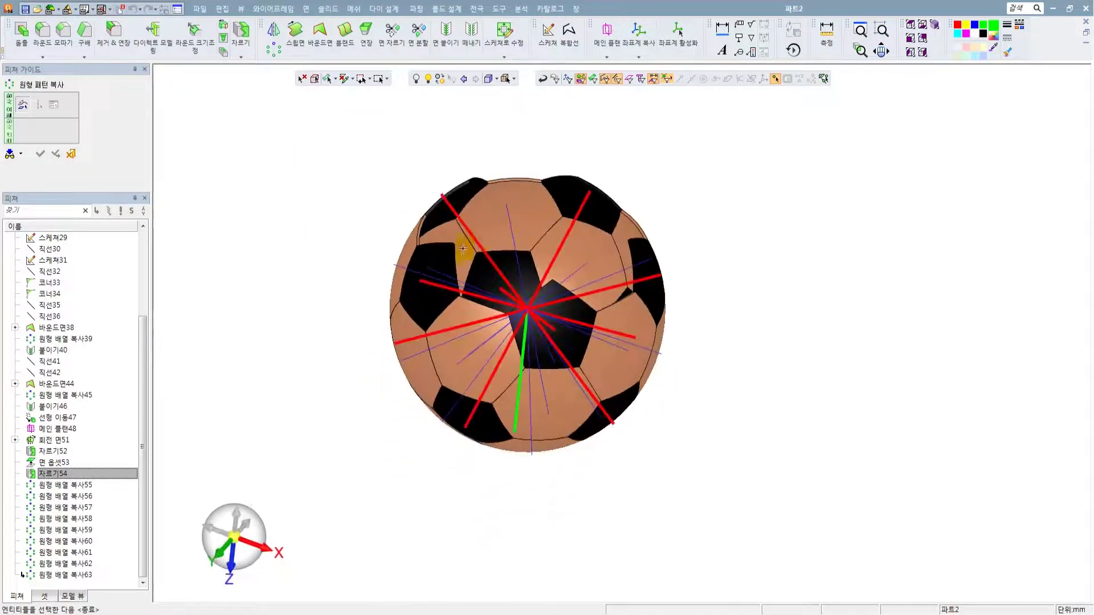
{"action": "left_click_drag", "start_coordinate": [463, 248], "coordinate": [386, 218], "text": "ctrl"}
{"action": "scroll", "coordinate": [408, 296], "scroll_direction": "up", "scroll_amount": 3}
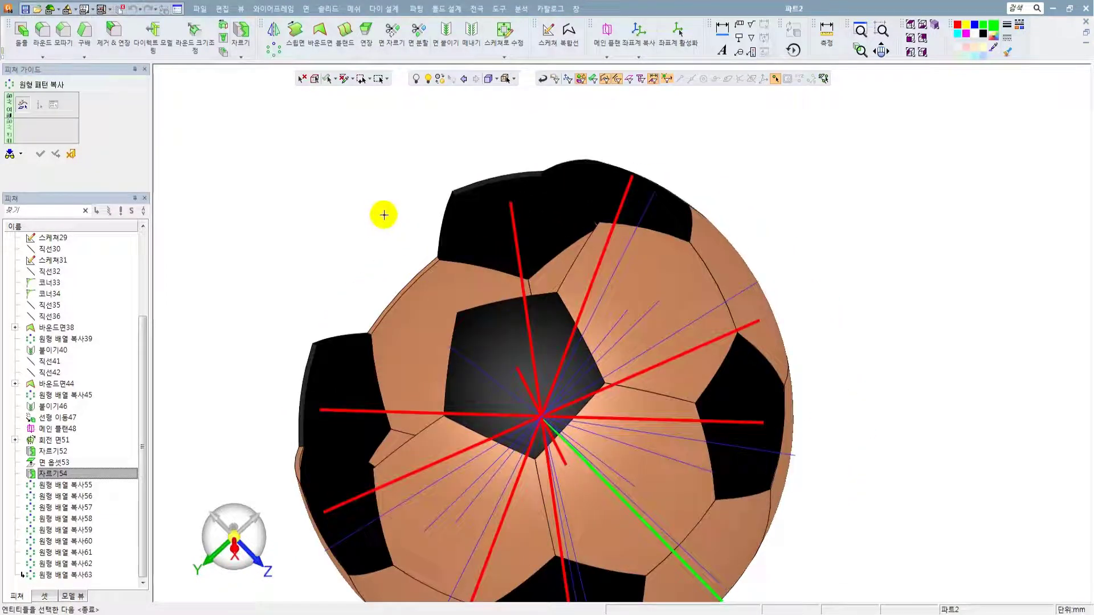
{"action": "scroll", "coordinate": [505, 288], "scroll_direction": "down", "scroll_amount": 3}
{"action": "scroll", "coordinate": [505, 288], "scroll_direction": "up", "scroll_amount": 2}
{"action": "left_click_drag", "start_coordinate": [505, 288], "coordinate": [525, 300], "text": "ctrl"}
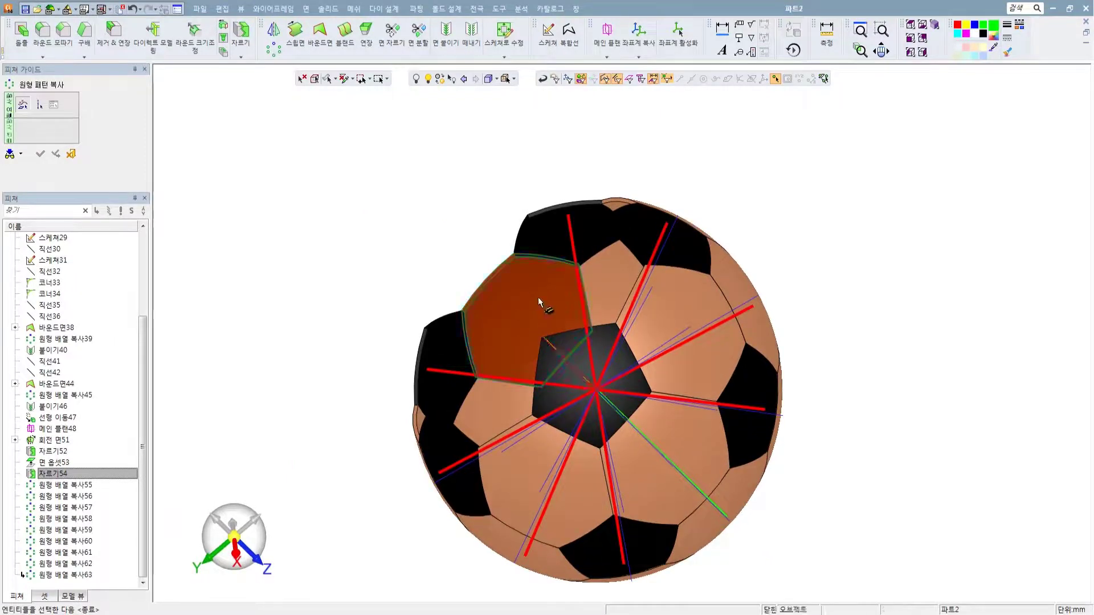
{"action": "left_click_drag", "start_coordinate": [542, 288], "coordinate": [527, 313], "text": "ctrl"}
{"action": "left_click", "coordinate": [527, 313]}
{"action": "left_click", "coordinate": [503, 338]}
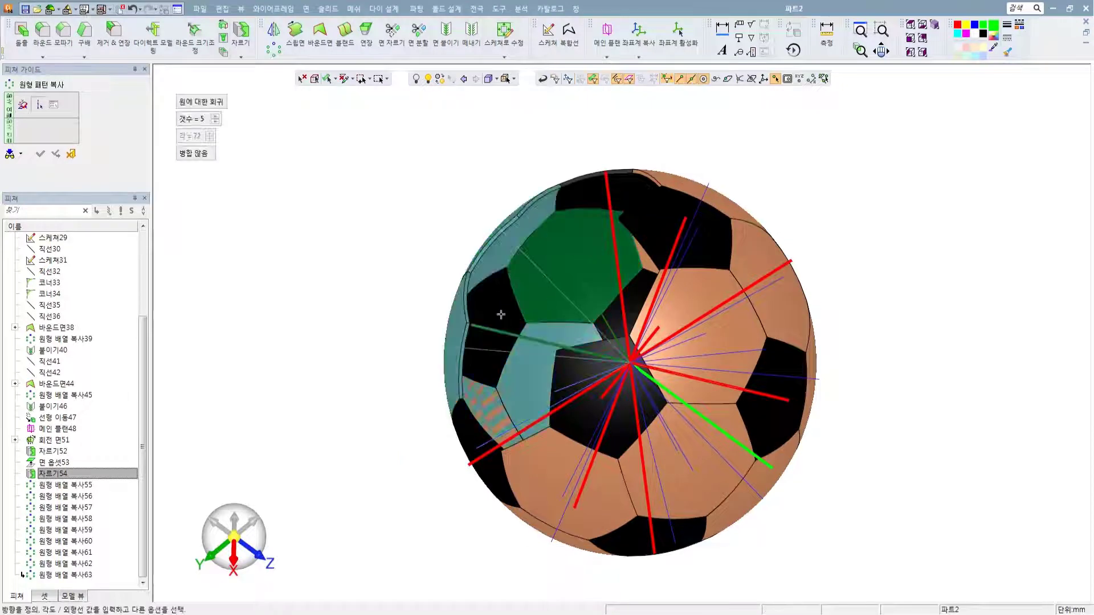
{"action": "left_click", "coordinate": [216, 120]}
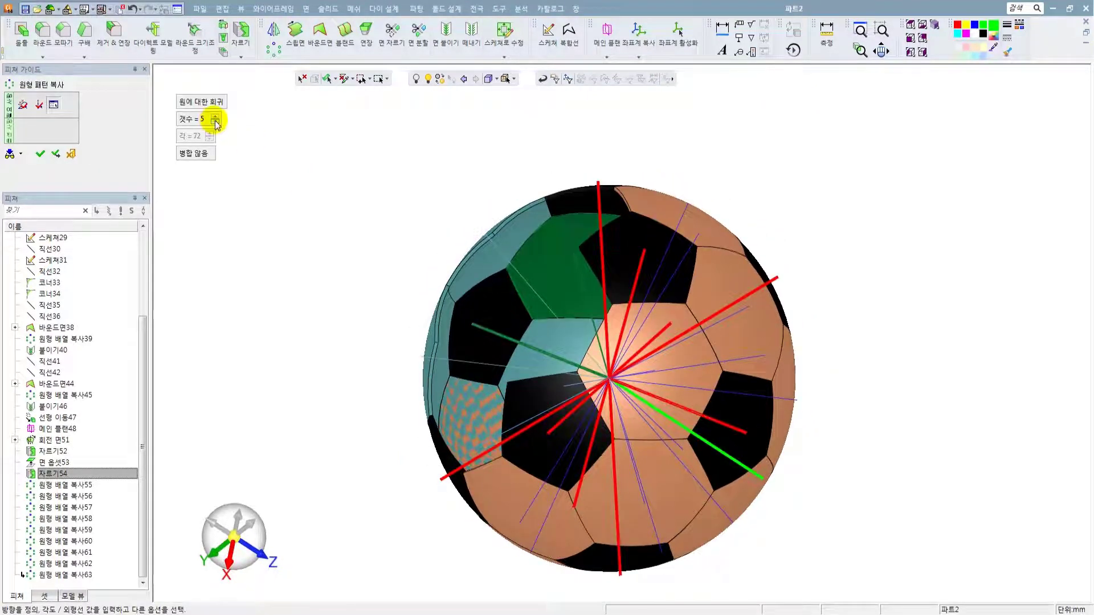
{"action": "left_click", "coordinate": [205, 102]}
{"action": "left_click", "coordinate": [216, 122]}
{"action": "left_click", "coordinate": [216, 121]}
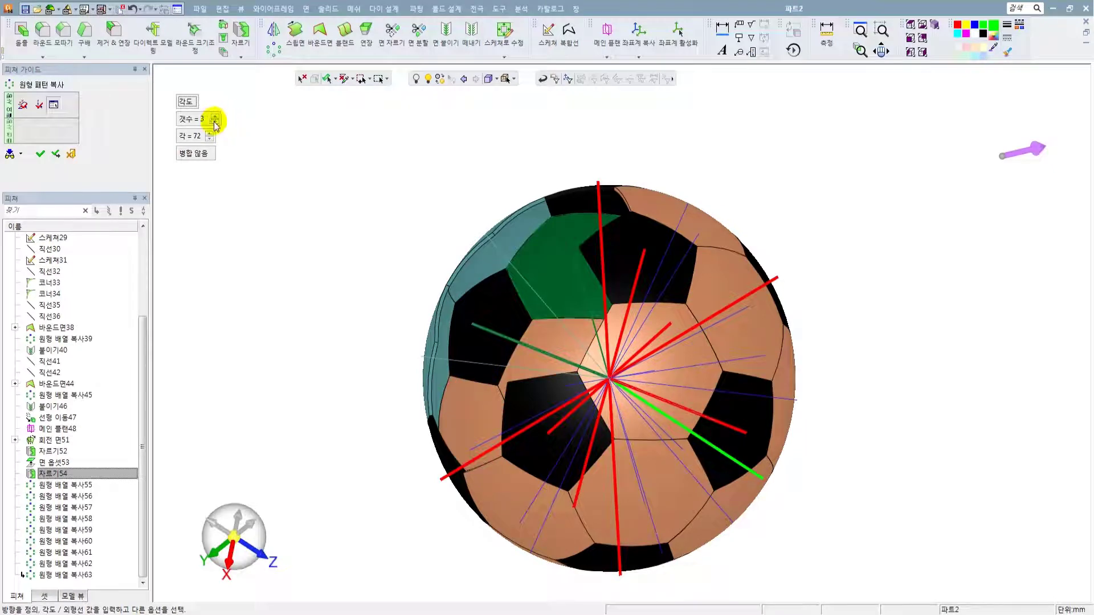
{"action": "left_click", "coordinate": [214, 122]}
{"action": "left_click_drag", "start_coordinate": [416, 211], "coordinate": [470, 205], "text": "ctrl"}
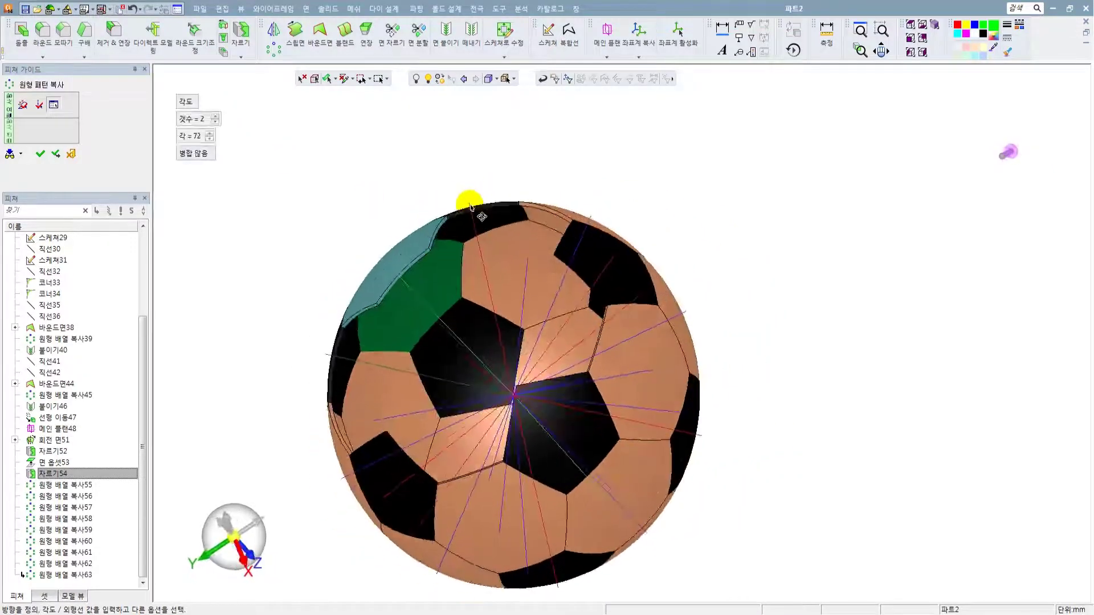
{"action": "right_click", "coordinate": [428, 174]}
{"action": "left_click", "coordinate": [427, 167]}
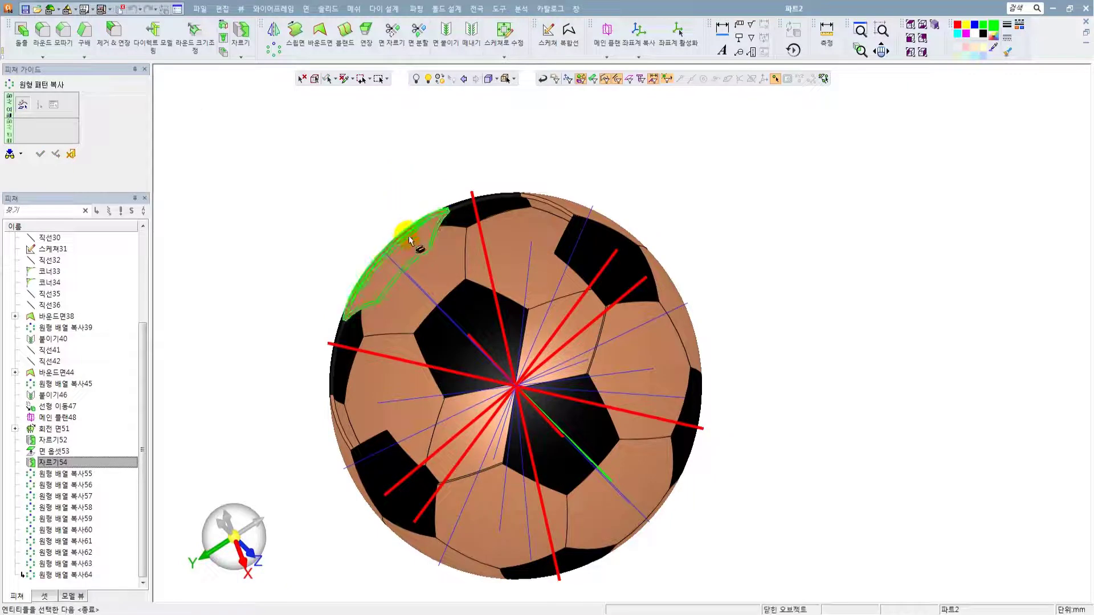
- Pattern the new hexagonal panel around the green centre line with a count of 5 at 72 degrees, without merging
{"action": "left_click_drag", "start_coordinate": [409, 239], "coordinate": [378, 260], "text": "ctrl"}
{"action": "left_click", "coordinate": [384, 270]}
{"action": "middle_click", "coordinate": [438, 296]}
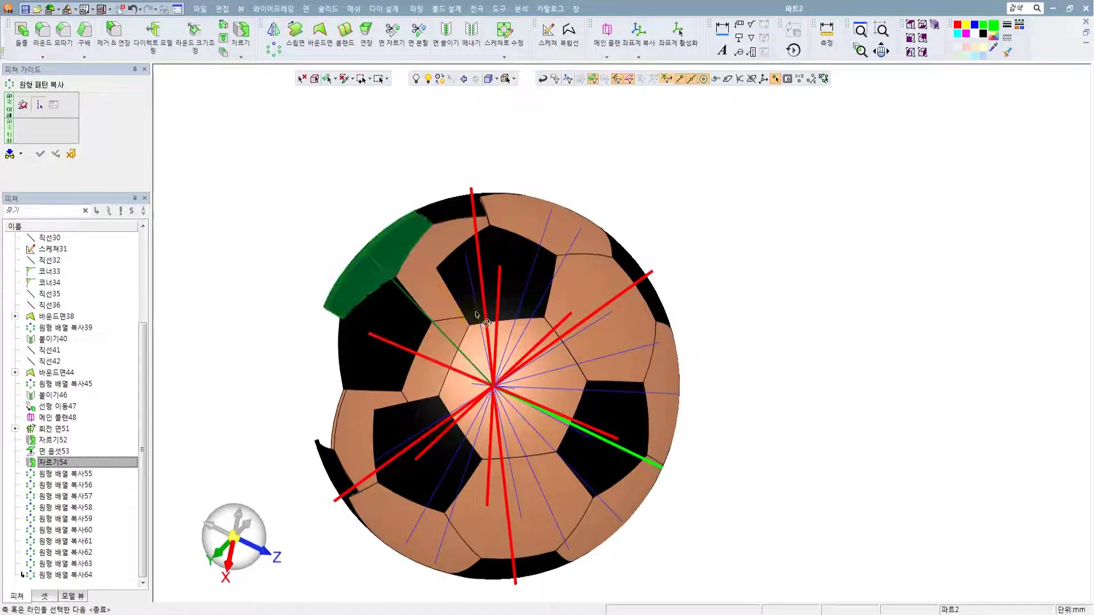
{"action": "left_click_drag", "start_coordinate": [477, 314], "coordinate": [542, 333], "text": "ctrl"}
{"action": "left_click", "coordinate": [516, 409]}
{"action": "right_click_drag", "start_coordinate": [541, 333], "coordinate": [515, 297], "text": "ctrl"}
{"action": "left_click_drag", "start_coordinate": [515, 297], "coordinate": [534, 287], "text": "ctrl"}
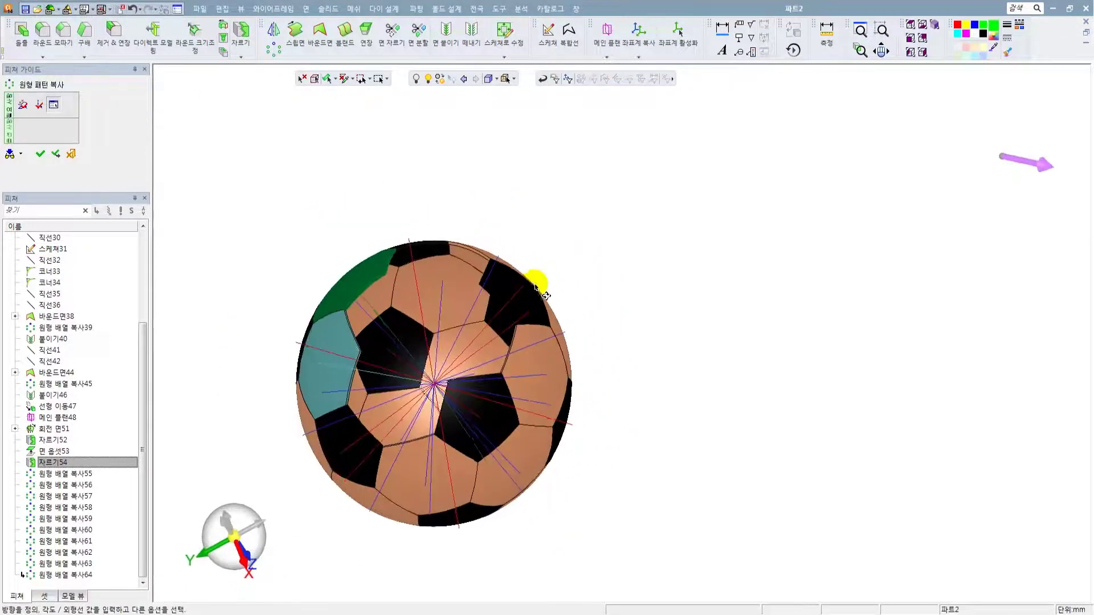
{"action": "left_click", "coordinate": [216, 117]}
{"action": "left_click", "coordinate": [219, 116]}
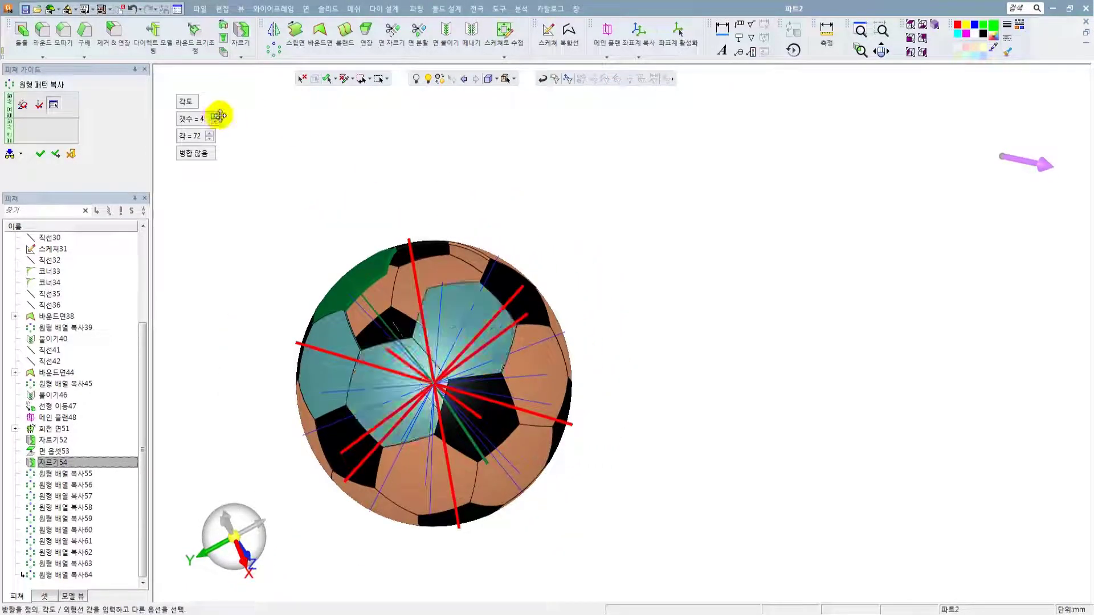
{"action": "left_click", "coordinate": [217, 116]}
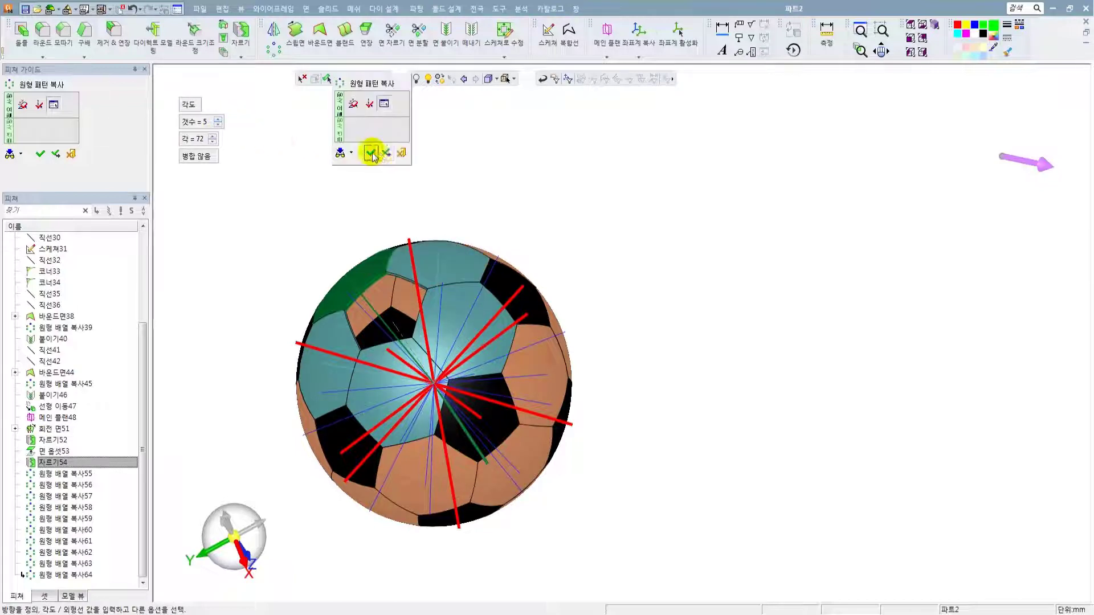
{"action": "left_click", "coordinate": [388, 155]}
- Copy a black pentagonal panel into the last open gap around the adjoining hexagonal panel's centre line, with a count of 2 at 120 degrees, without merging
{"action": "middle_click_drag", "start_coordinate": [479, 293], "coordinate": [634, 288]}
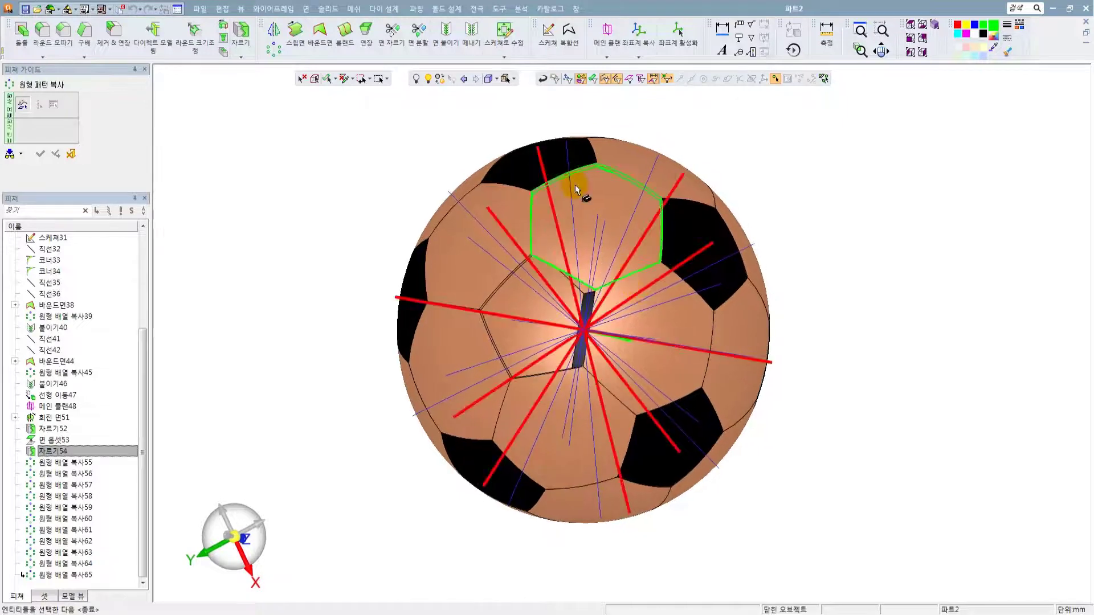
{"action": "left_click", "coordinate": [550, 164]}
{"action": "left_click", "coordinate": [546, 166]}
{"action": "middle_click", "coordinate": [609, 221]}
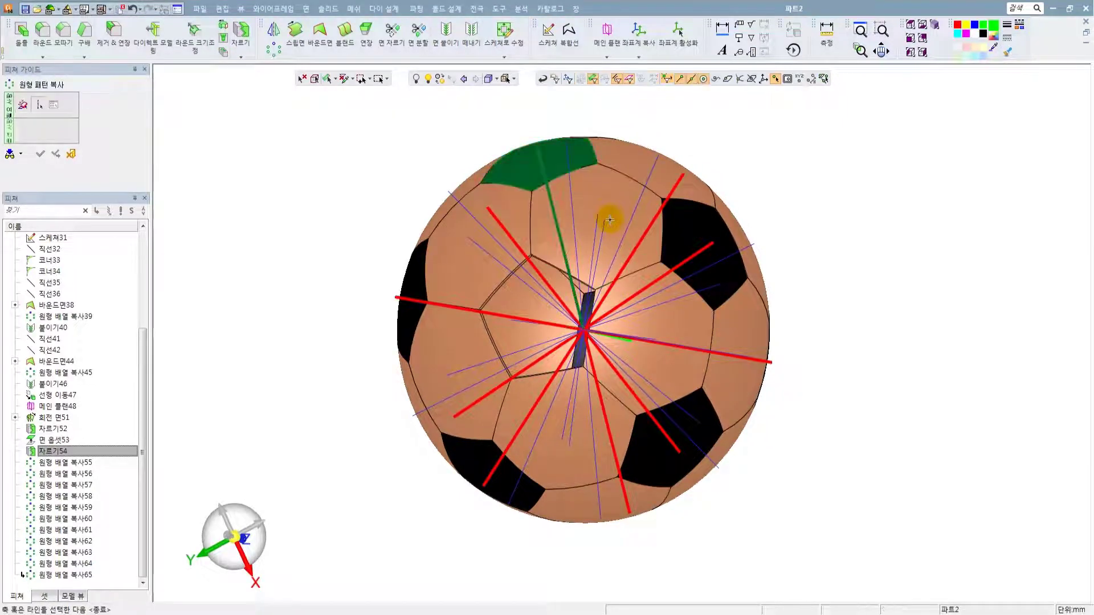
{"action": "middle_click_drag", "start_coordinate": [608, 221], "coordinate": [604, 225]}
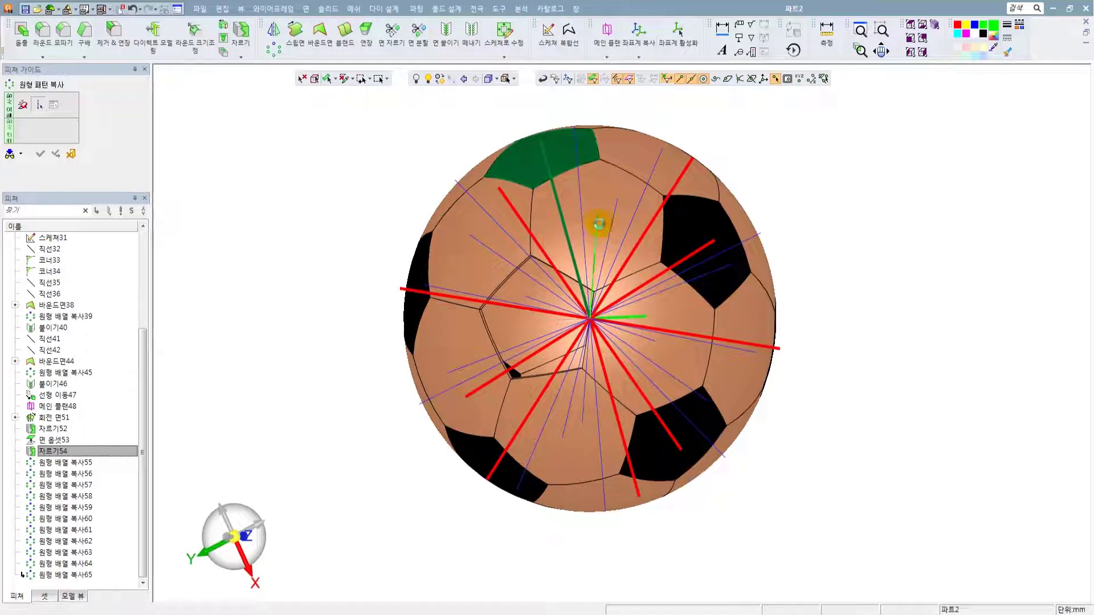
{"action": "middle_click", "coordinate": [599, 224]}
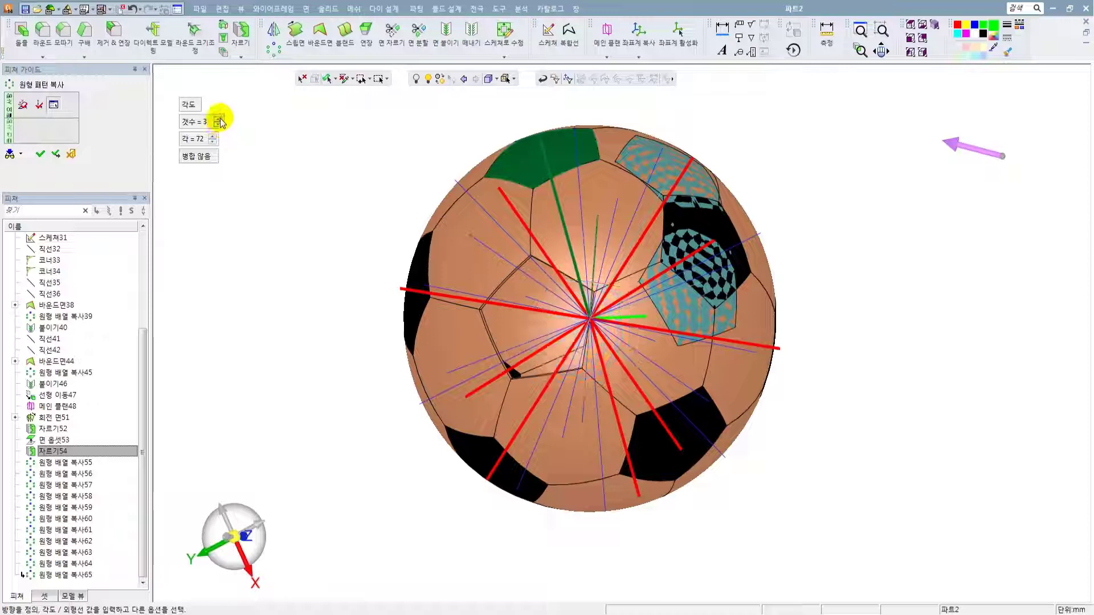
{"action": "left_click", "coordinate": [188, 104]}
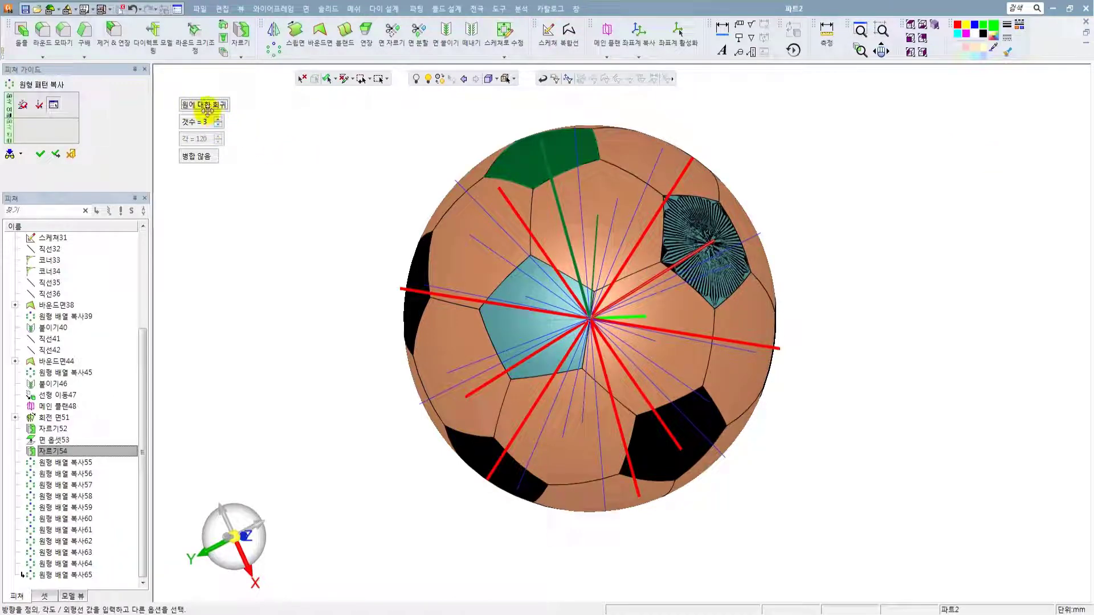
{"action": "left_click", "coordinate": [207, 107]}
{"action": "left_click", "coordinate": [218, 126]}
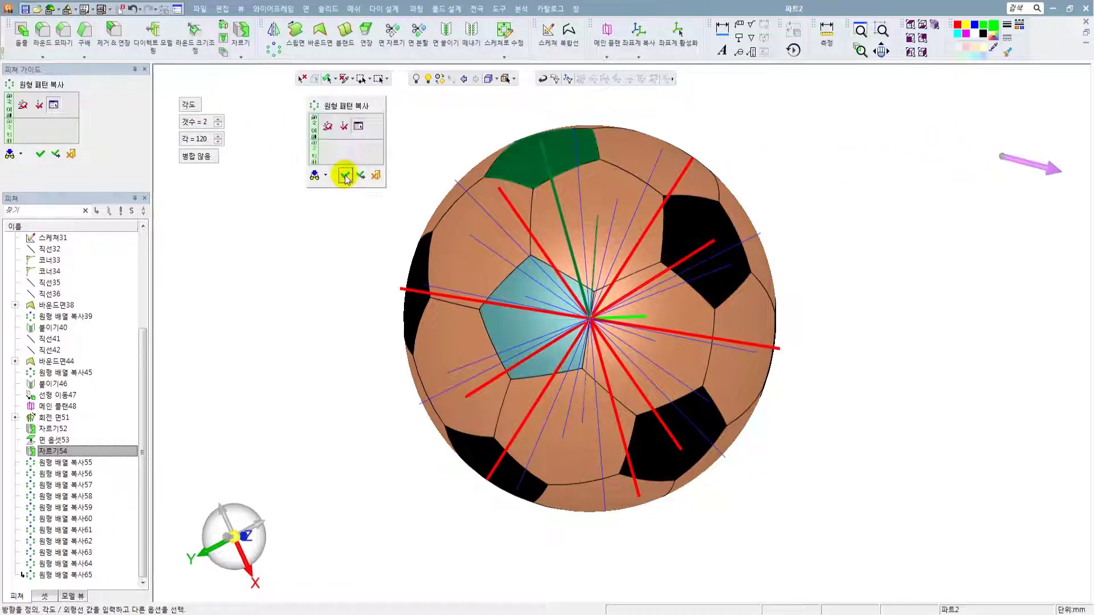
{"action": "left_click", "coordinate": [347, 176]}
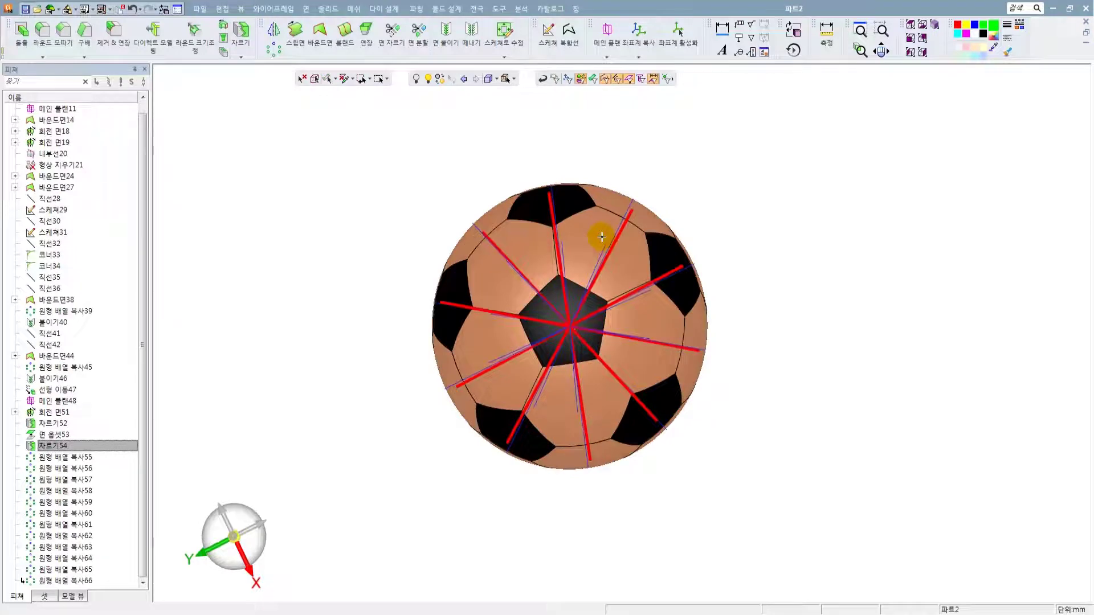
- Remove all the centre lines and construction lines around the ball, leaving only the panels
{"action": "middle_click_drag", "start_coordinate": [679, 245], "coordinate": [803, 207]}
{"action": "scroll", "coordinate": [744, 223], "scroll_direction": "up", "scroll_amount": 2}
{"action": "scroll", "coordinate": [772, 236], "scroll_direction": "down", "scroll_amount": 1}
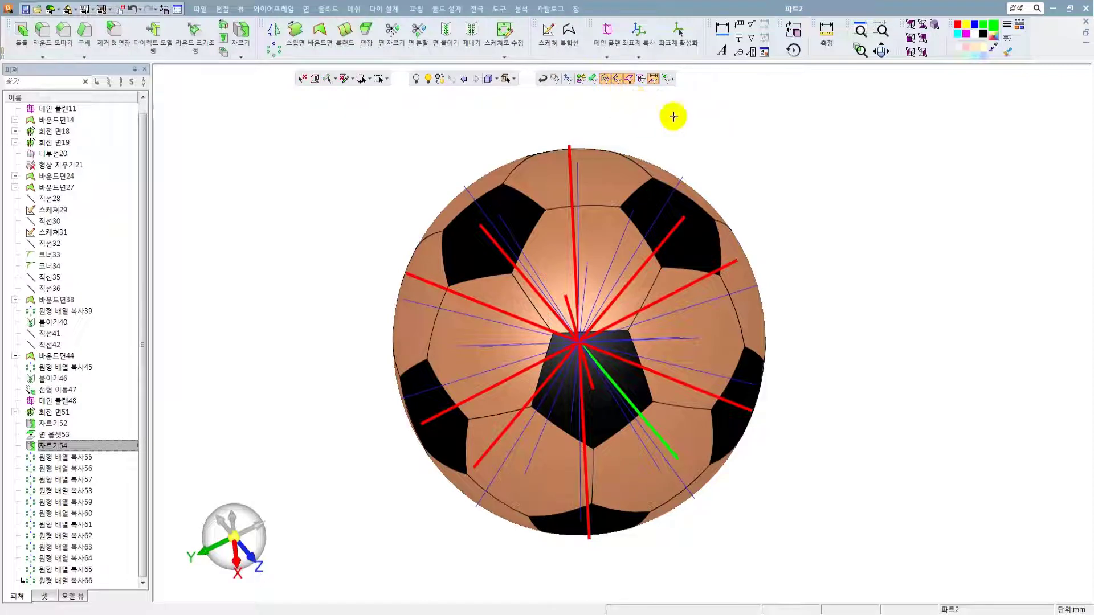
{"action": "right_click", "coordinate": [775, 151]}
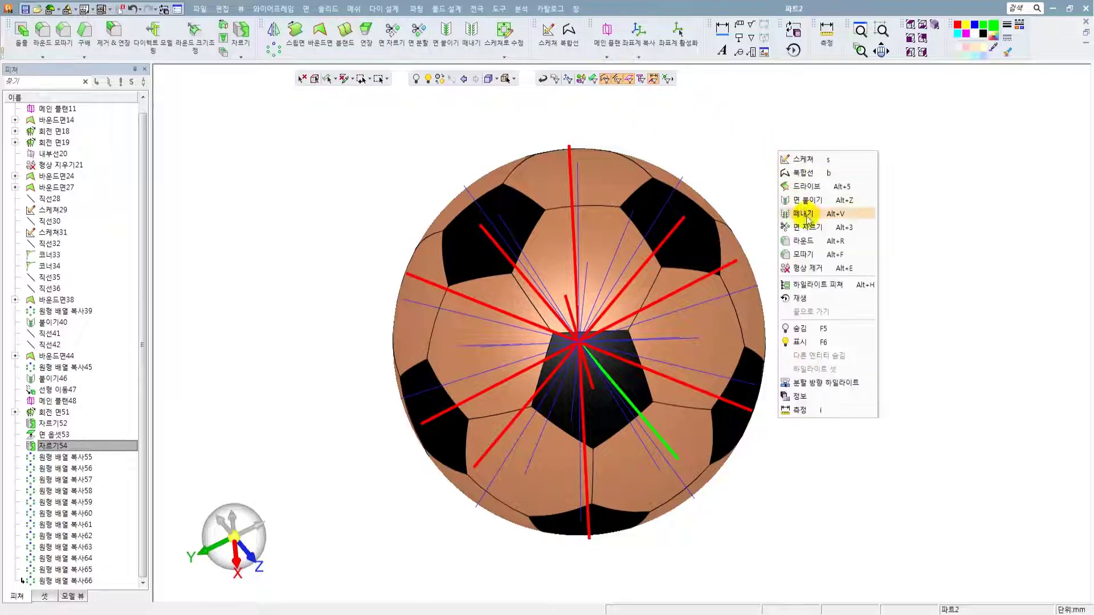
{"action": "left_click", "coordinate": [820, 269]}
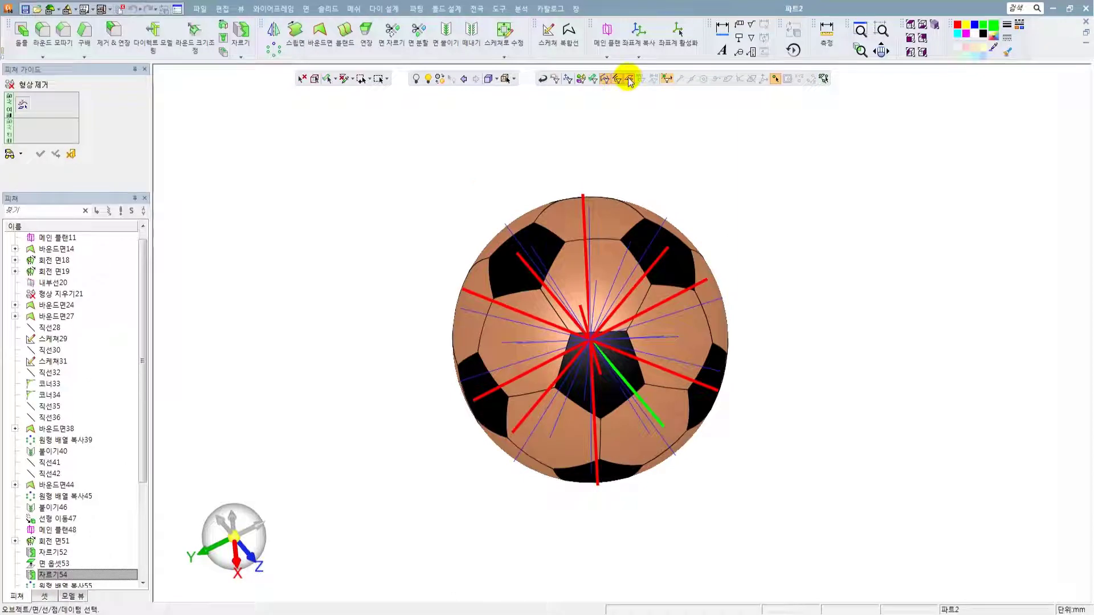
{"action": "left_click_drag", "start_coordinate": [390, 176], "coordinate": [797, 524]}
{"action": "left_click", "coordinate": [40, 154]}
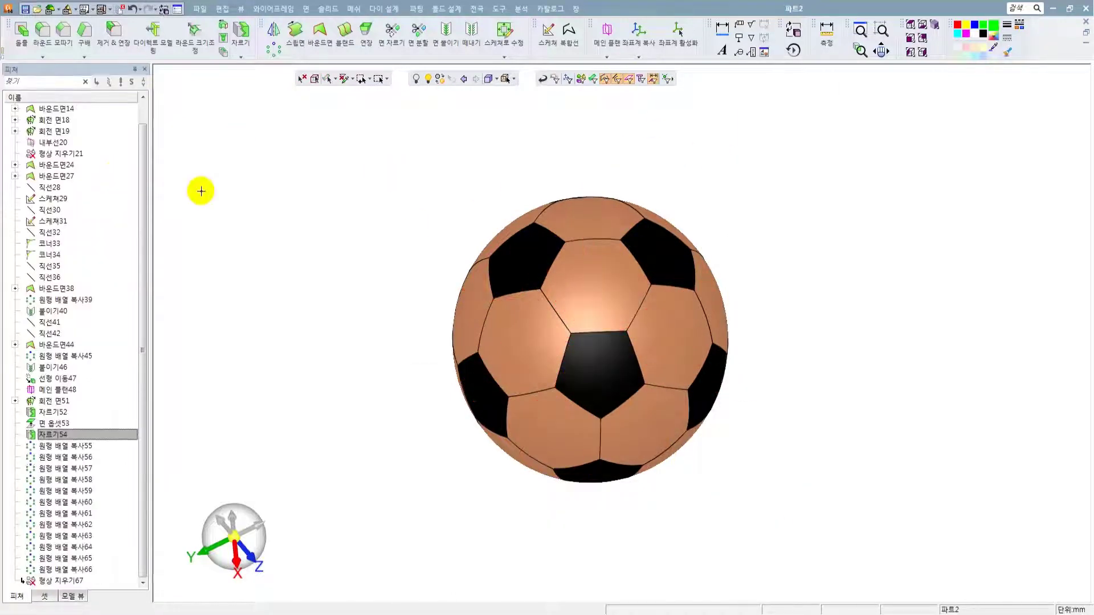
- Select all the orange hexagonal panels of the ball by using one panel's colour as the selection filter
{"action": "scroll", "coordinate": [484, 260], "scroll_direction": "up", "scroll_amount": 3}
{"action": "middle_click_drag", "start_coordinate": [505, 261], "coordinate": [536, 257]}
{"action": "scroll", "coordinate": [625, 356], "scroll_direction": "down", "scroll_amount": 3}
{"action": "middle_click_drag", "start_coordinate": [589, 291], "coordinate": [519, 266], "text": "ctrl"}
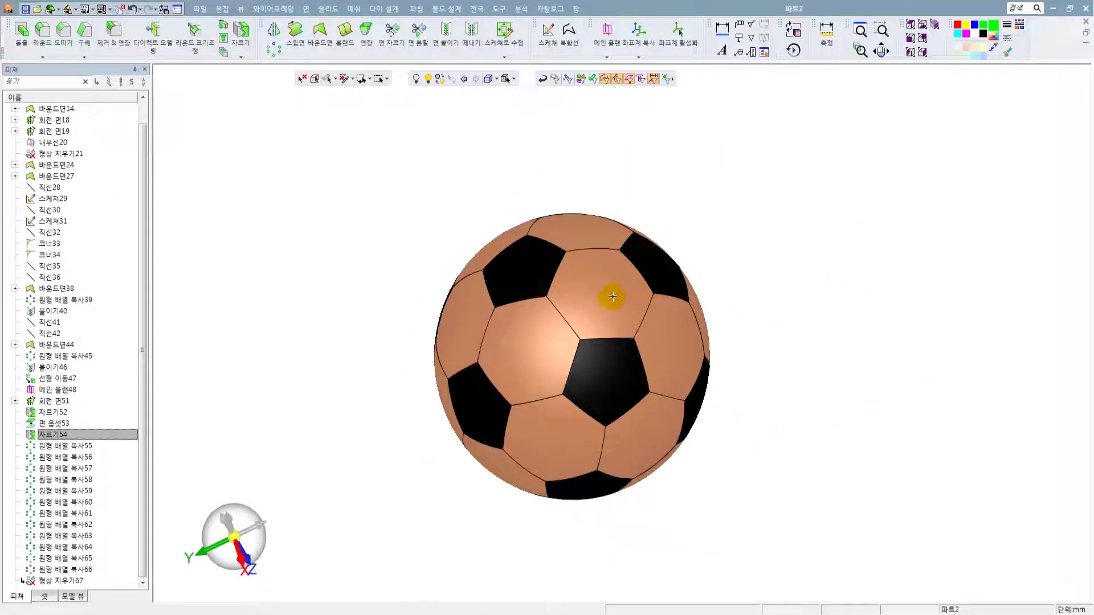
{"action": "left_click", "coordinate": [542, 78]}
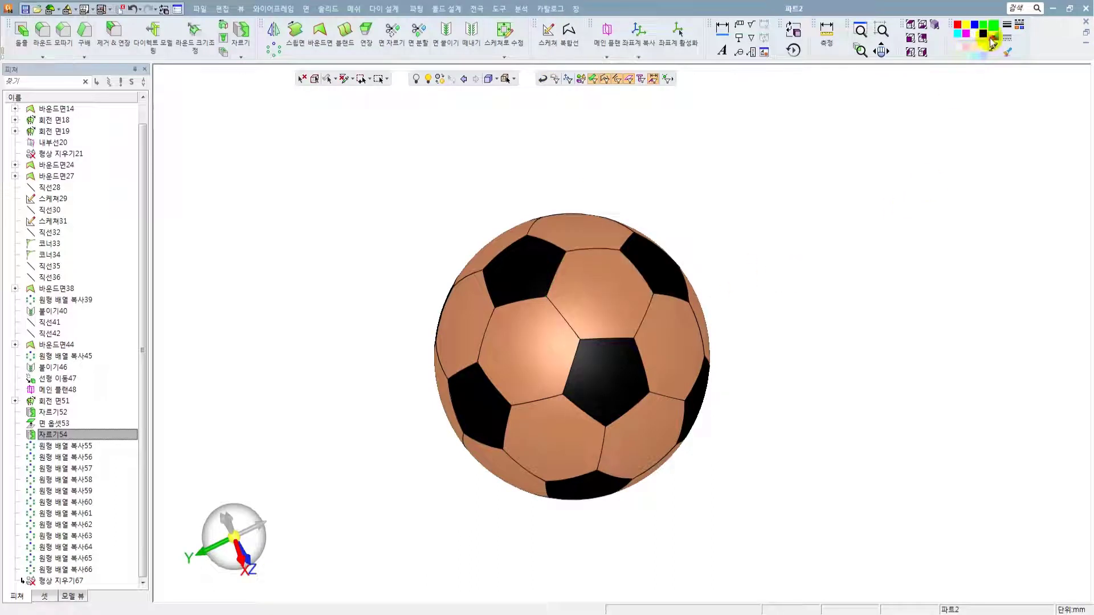
{"action": "middle_click_drag", "start_coordinate": [760, 253], "coordinate": [766, 224], "text": "ctrl"}
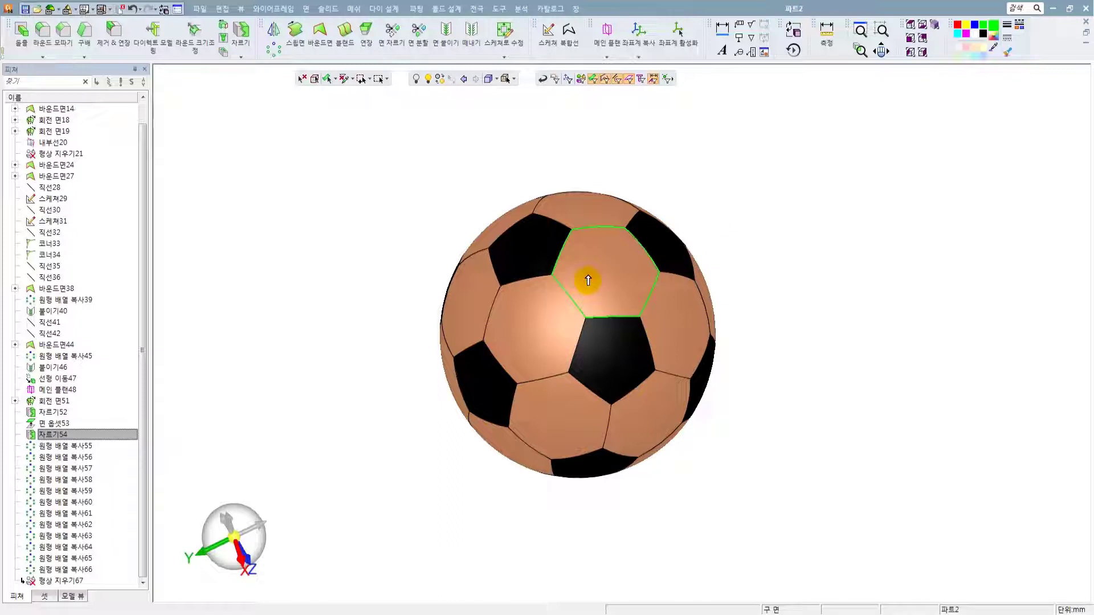
{"action": "left_click", "coordinate": [351, 78]}
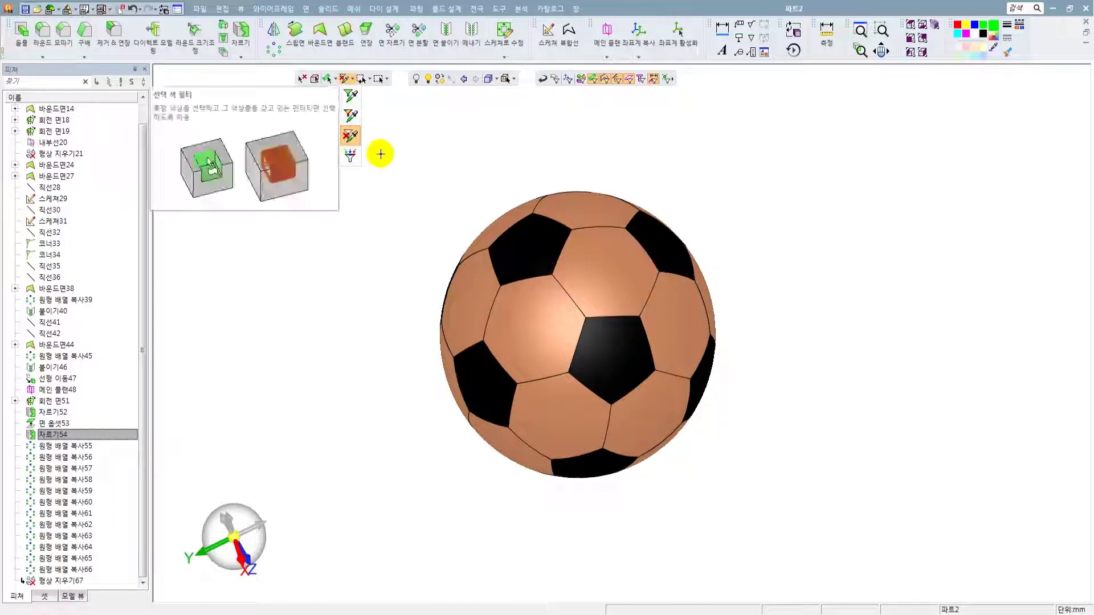
{"action": "left_click", "coordinate": [451, 166]}
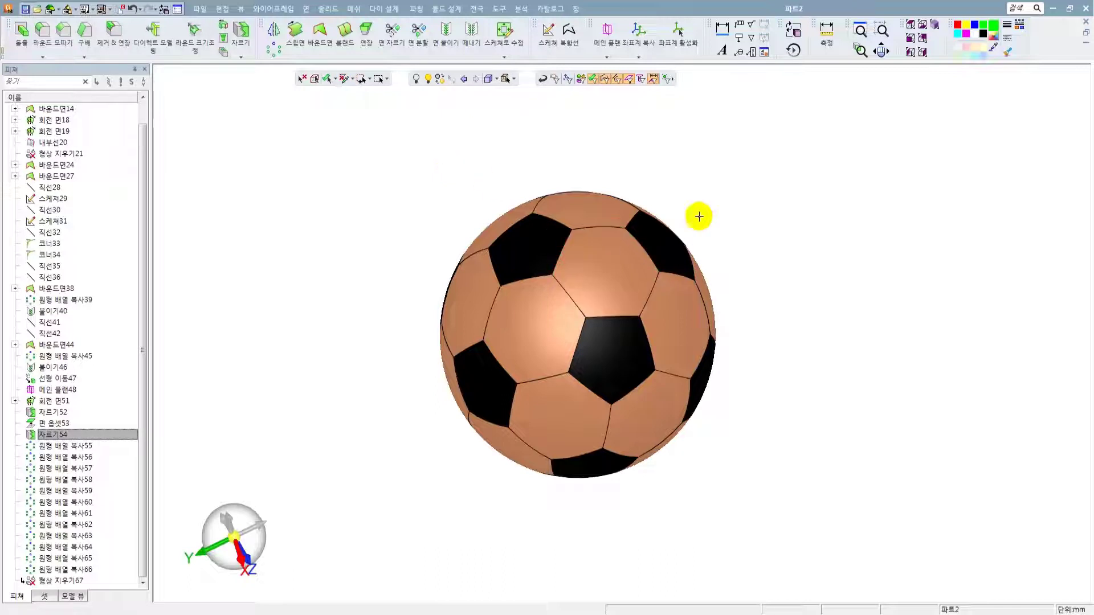
{"action": "left_click", "coordinate": [582, 80]}
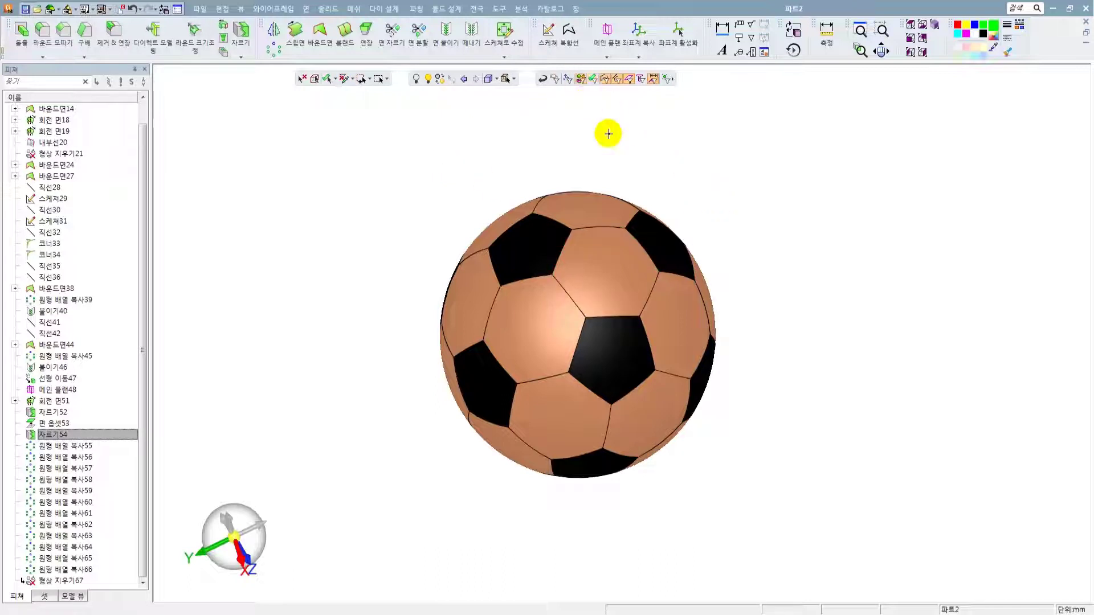
{"action": "left_click", "coordinate": [618, 257]}
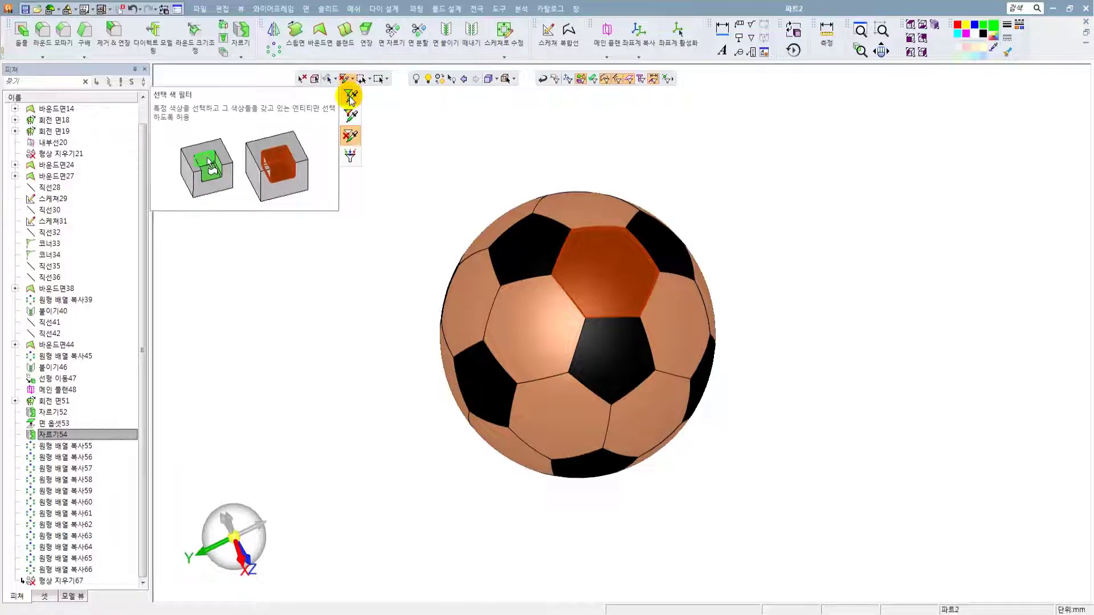
{"action": "left_click", "coordinate": [351, 98]}
{"action": "left_click_drag", "start_coordinate": [368, 152], "coordinate": [813, 543]}
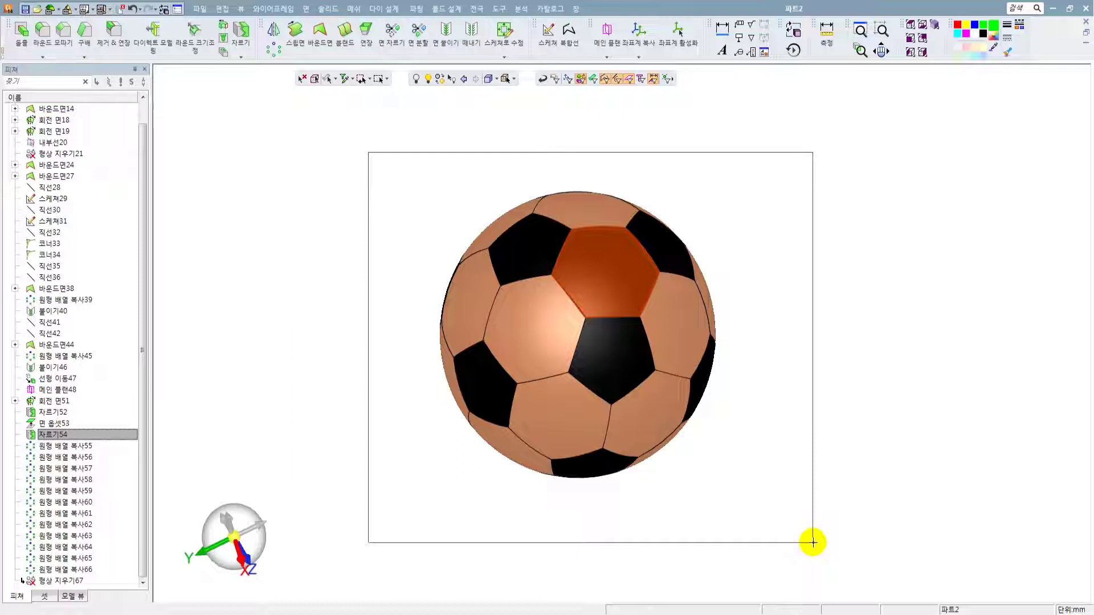
{"action": "left_click_drag", "start_coordinate": [813, 543], "coordinate": [813, 542]}
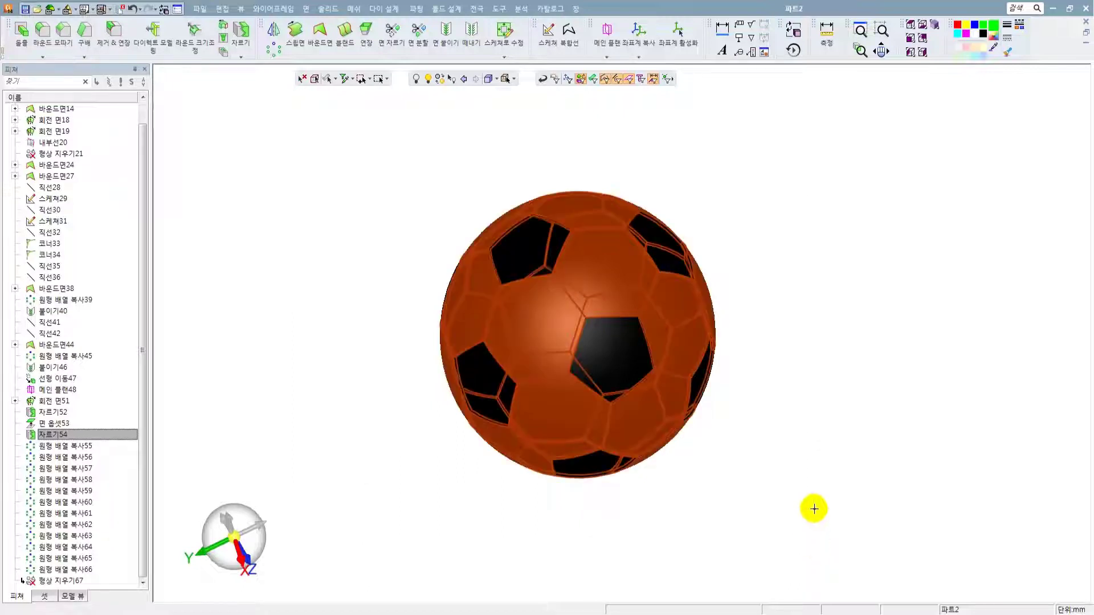
- Recolour the selected hexagonal panels light grey and inspect the finished ball
{"action": "left_click", "coordinate": [992, 38]}
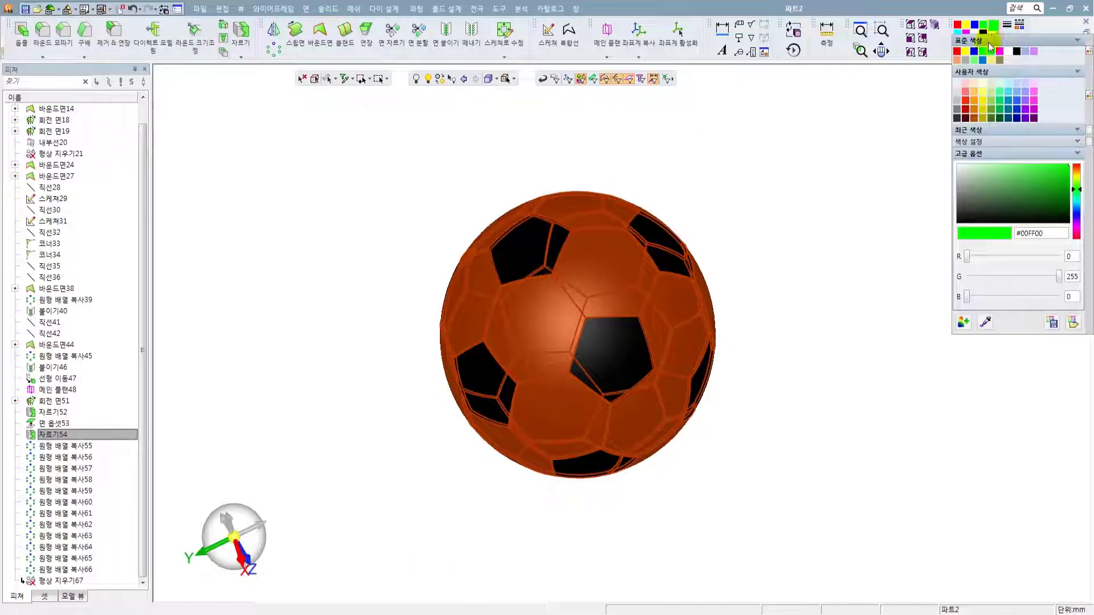
{"action": "left_click", "coordinate": [960, 93]}
{"action": "left_click", "coordinate": [770, 287]}
{"action": "scroll", "coordinate": [758, 289], "scroll_direction": "down", "scroll_amount": 3}
{"action": "left_click_drag", "start_coordinate": [710, 286], "coordinate": [674, 341], "text": "ctrl"}
{"action": "scroll", "coordinate": [601, 234], "scroll_direction": "up", "scroll_amount": 3}
{"action": "middle_click_drag", "start_coordinate": [630, 253], "coordinate": [590, 267], "text": "ctrl"}
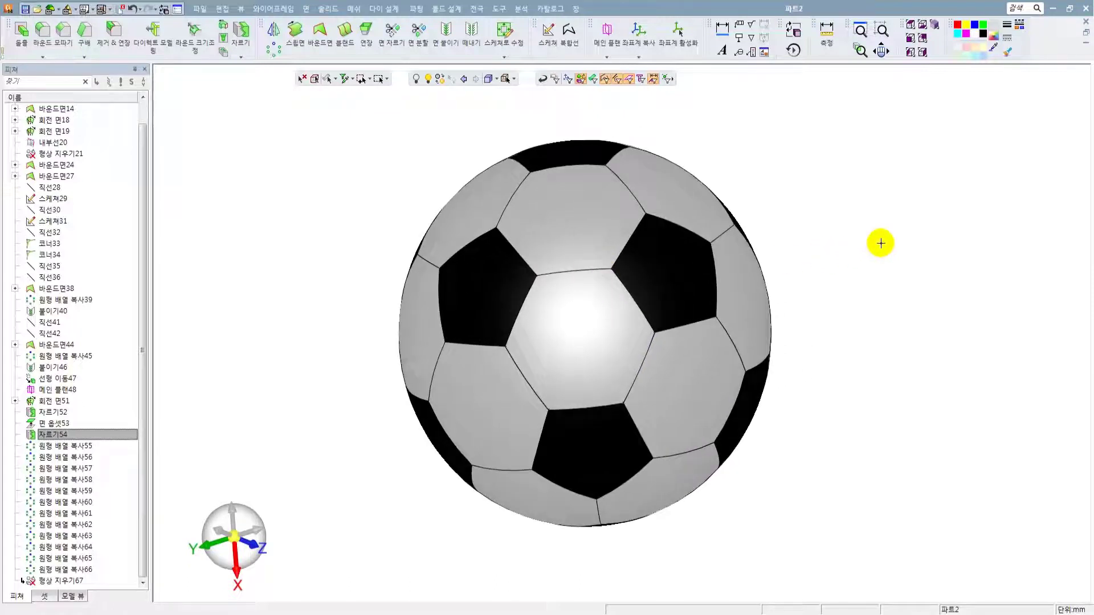
{"action": "scroll", "coordinate": [603, 281], "scroll_direction": "up", "scroll_amount": 3}
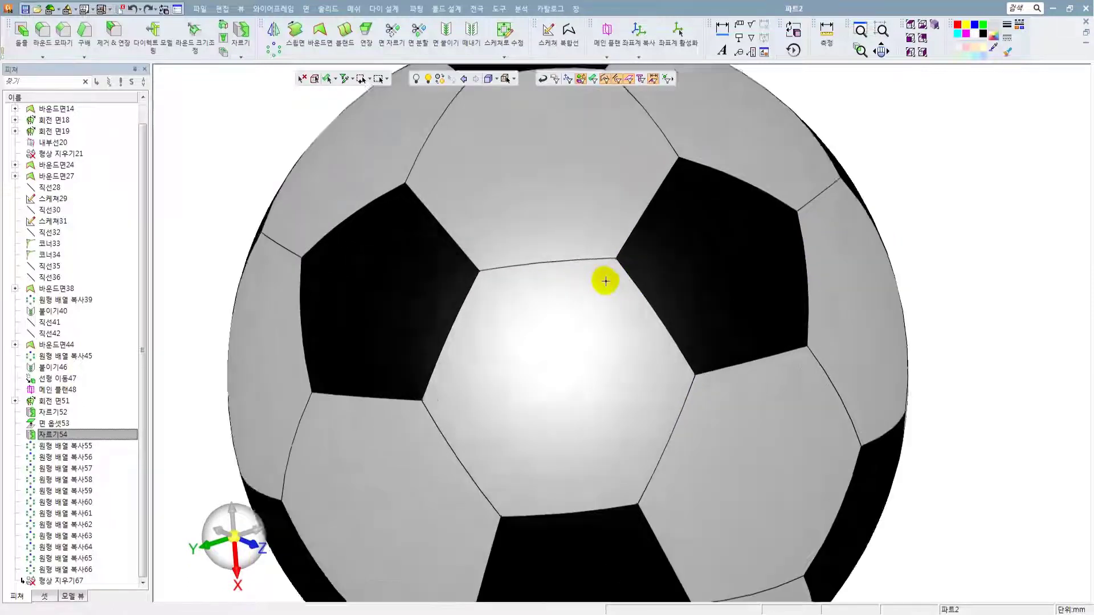
- Round all the edges of every hexagonal and pentagonal panel of the ball with an overall radius of 1 mm
{"action": "middle_click_drag", "start_coordinate": [528, 303], "coordinate": [537, 390], "text": "ctrl"}
{"action": "left_click_drag", "start_coordinate": [491, 214], "coordinate": [538, 229], "text": "ctrl"}
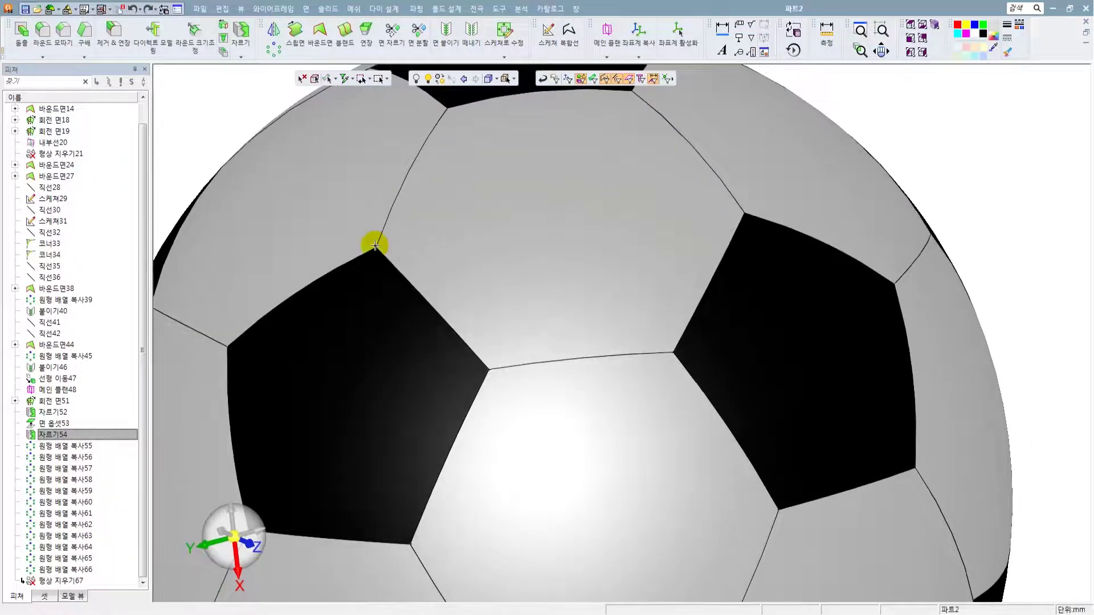
{"action": "scroll", "coordinate": [373, 245], "scroll_direction": "down", "scroll_amount": 5}
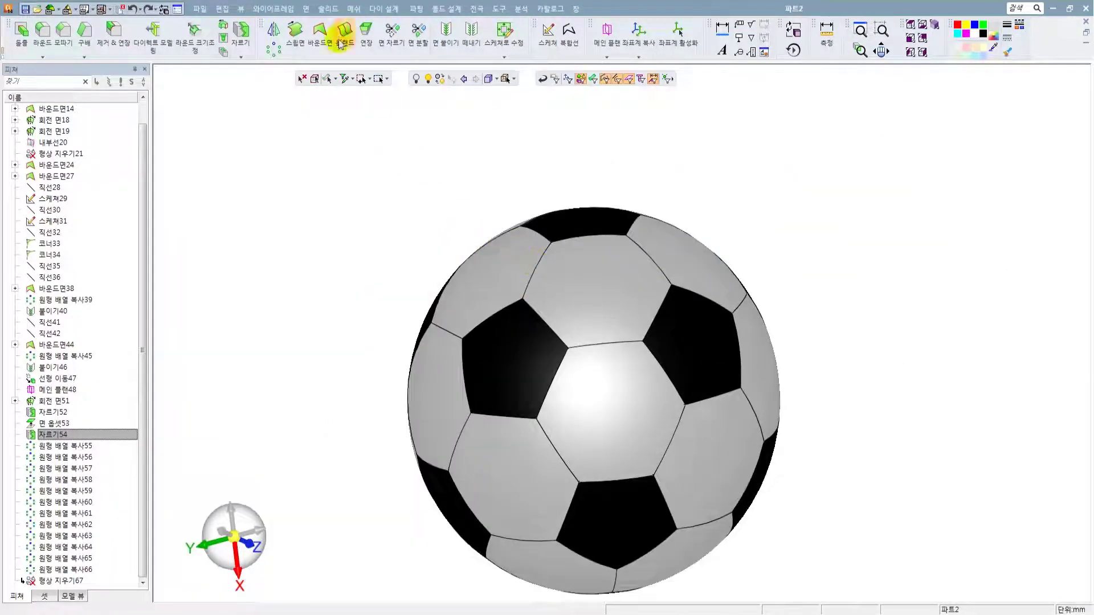
{"action": "left_click", "coordinate": [324, 9]}
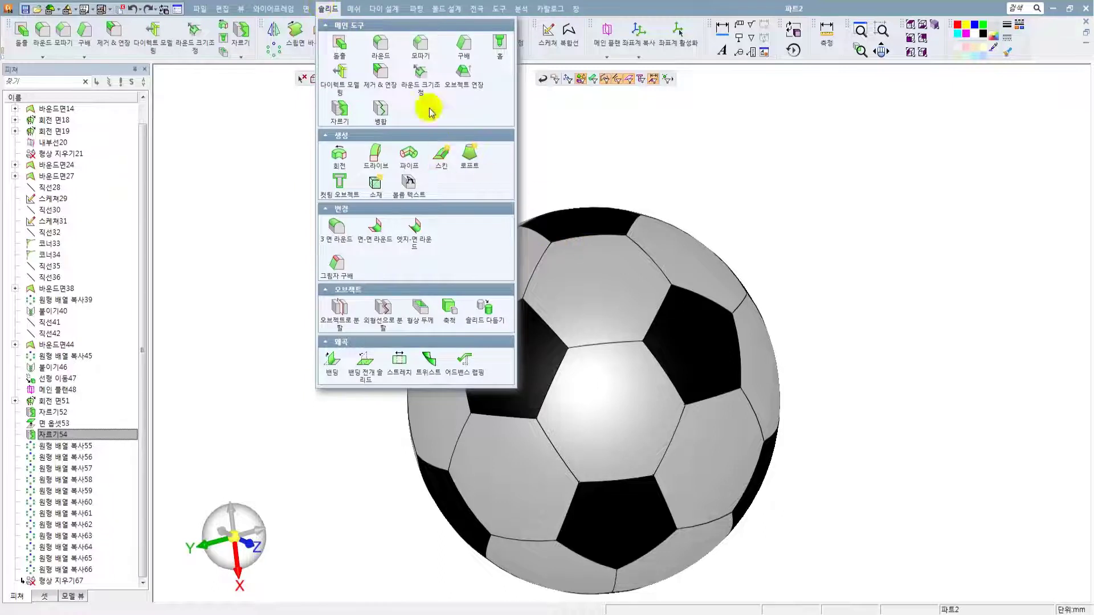
{"action": "left_click", "coordinate": [379, 51]}
{"action": "scroll", "coordinate": [464, 252], "scroll_direction": "down", "scroll_amount": 2}
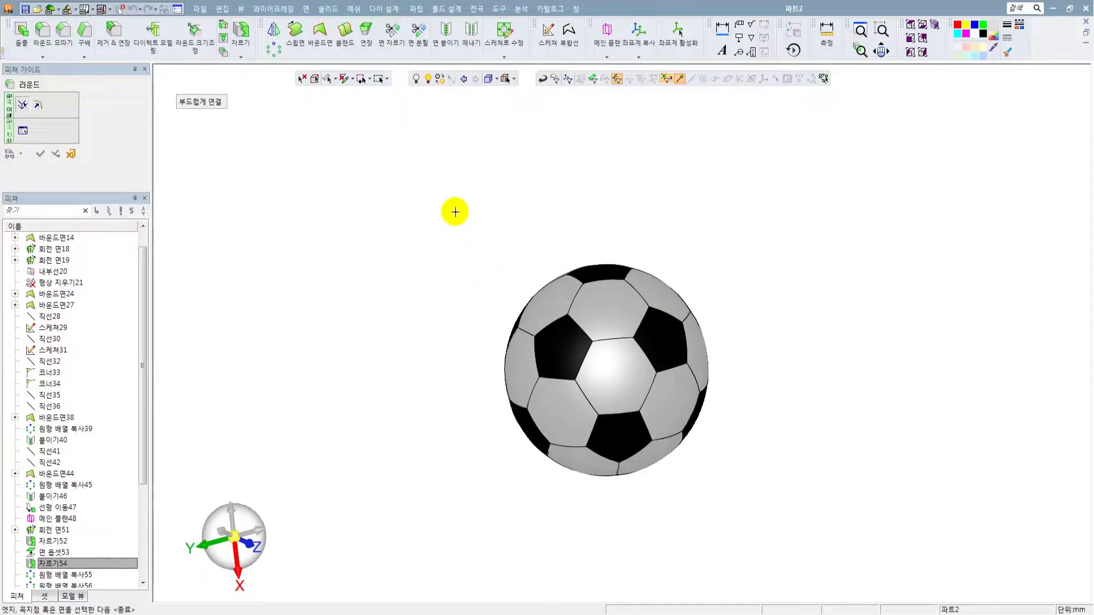
{"action": "left_click_drag", "start_coordinate": [454, 206], "coordinate": [794, 507]}
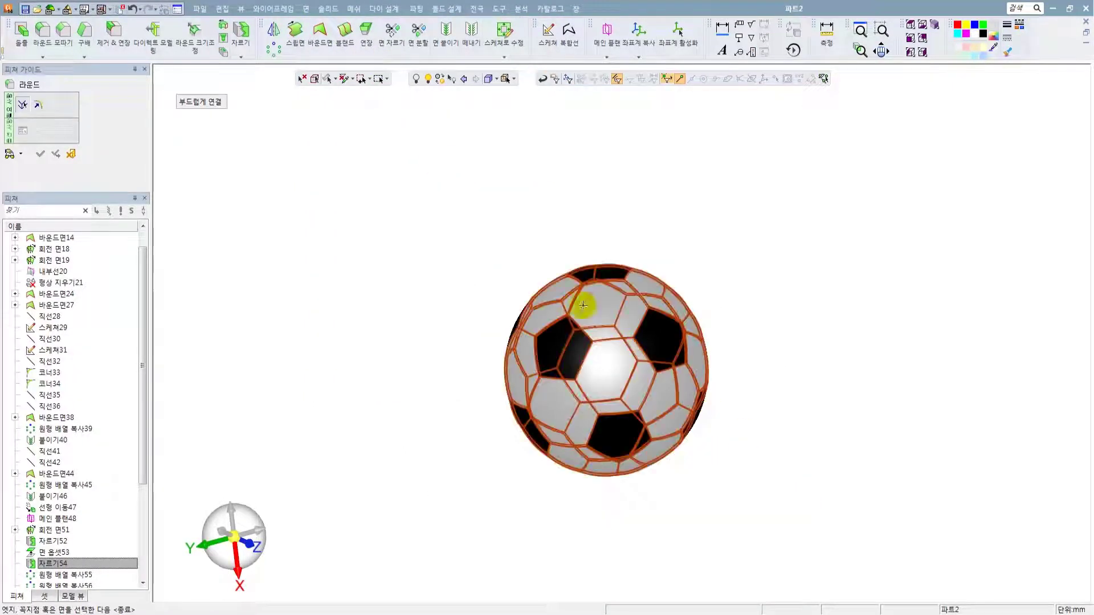
{"action": "left_click", "coordinate": [38, 105]}
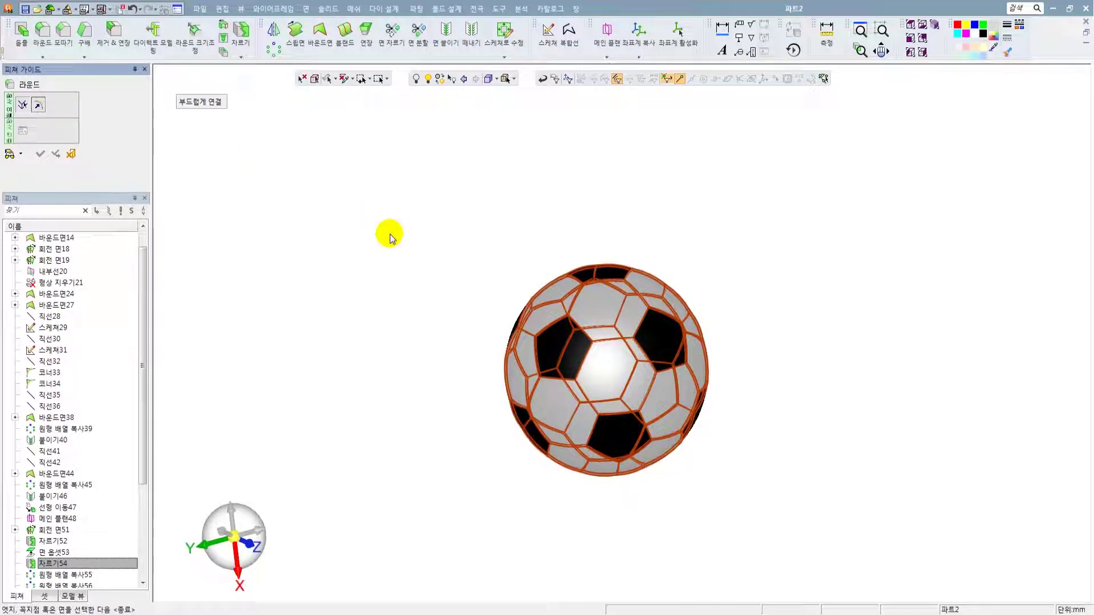
{"action": "middle_click", "coordinate": [528, 242]}
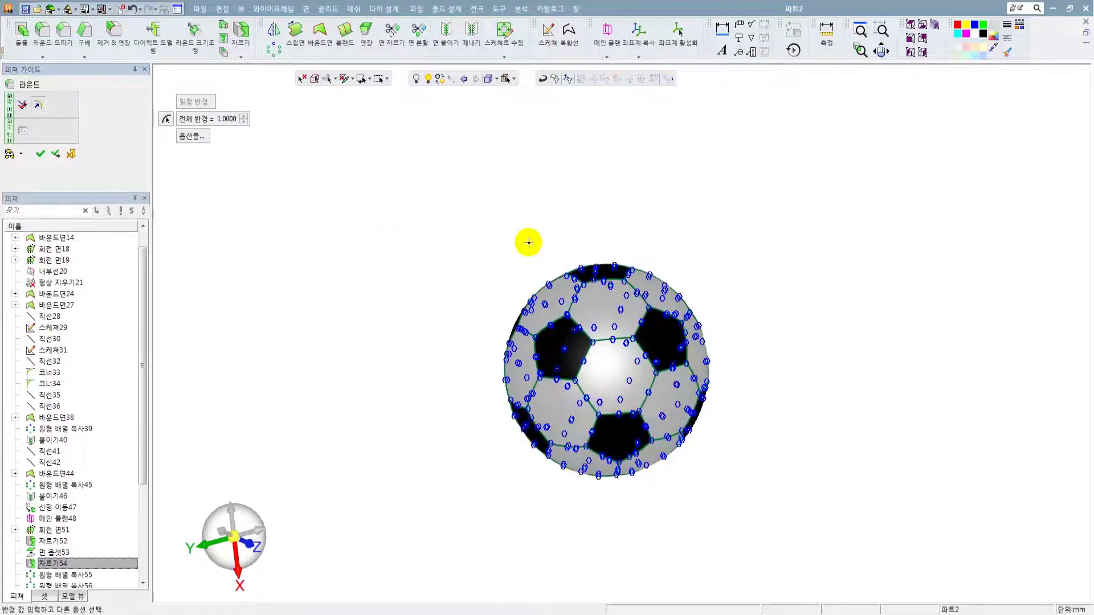
{"action": "left_click", "coordinate": [40, 154]}
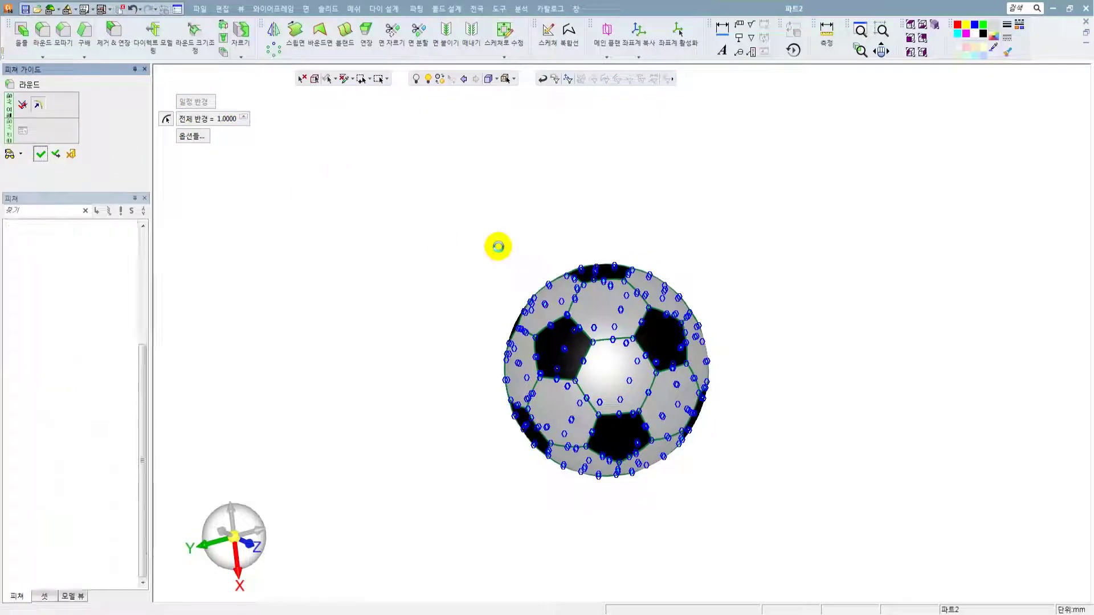
- Apply light setting 1 to the model display and collapse the feature tree to enlarge the modelling area
{"action": "left_click", "coordinate": [239, 9]}
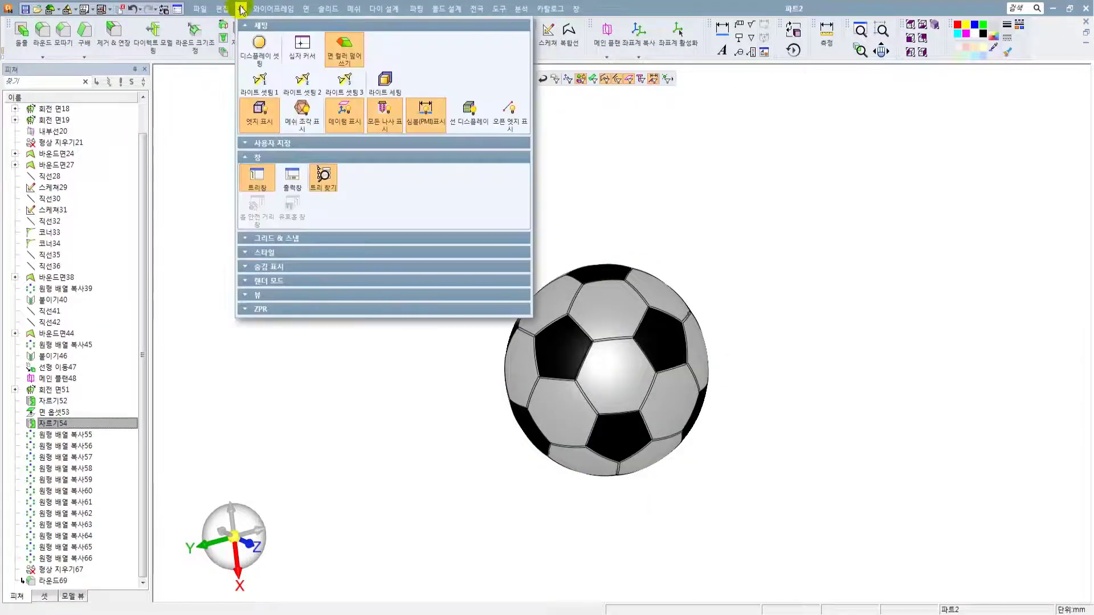
{"action": "left_click", "coordinate": [258, 80]}
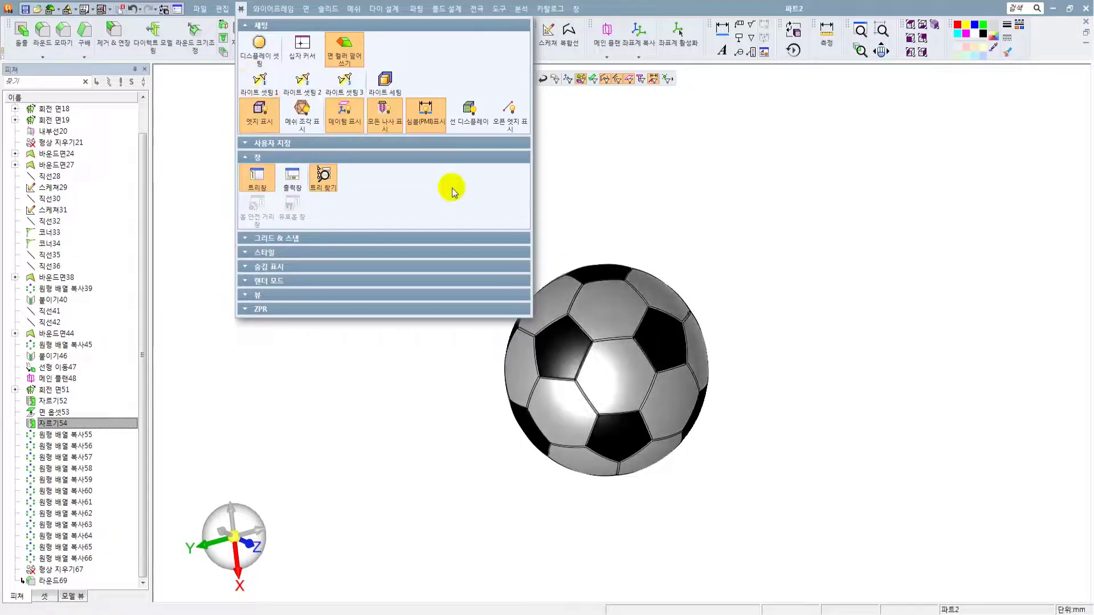
{"action": "left_click", "coordinate": [804, 295]}
{"action": "scroll", "coordinate": [611, 399], "scroll_direction": "up", "scroll_amount": 3}
{"action": "middle_click_drag", "start_coordinate": [610, 387], "coordinate": [610, 372]}
{"action": "mouse_move", "coordinate": [608, 318]}
{"action": "middle_mouse_down"}
{"action": "mouse_move", "coordinate": [596, 298]}
{"action": "mouse_move", "coordinate": [596, 308]}
{"action": "middle_mouse_up"}
{"action": "left_click", "coordinate": [134, 69]}
{"action": "mouse_move", "coordinate": [525, 300]}
{"action": "middle_mouse_down"}
{"action": "mouse_move", "coordinate": [557, 274]}
{"action": "mouse_move", "coordinate": [552, 313]}
{"action": "mouse_move", "coordinate": [575, 299]}
{"action": "mouse_move", "coordinate": [511, 310]}
{"action": "middle_mouse_up"}
{"action": "scroll", "coordinate": [576, 299], "scroll_direction": "up", "scroll_amount": 2}
{"action": "scroll", "coordinate": [646, 317], "scroll_direction": "down", "scroll_amount": 4}
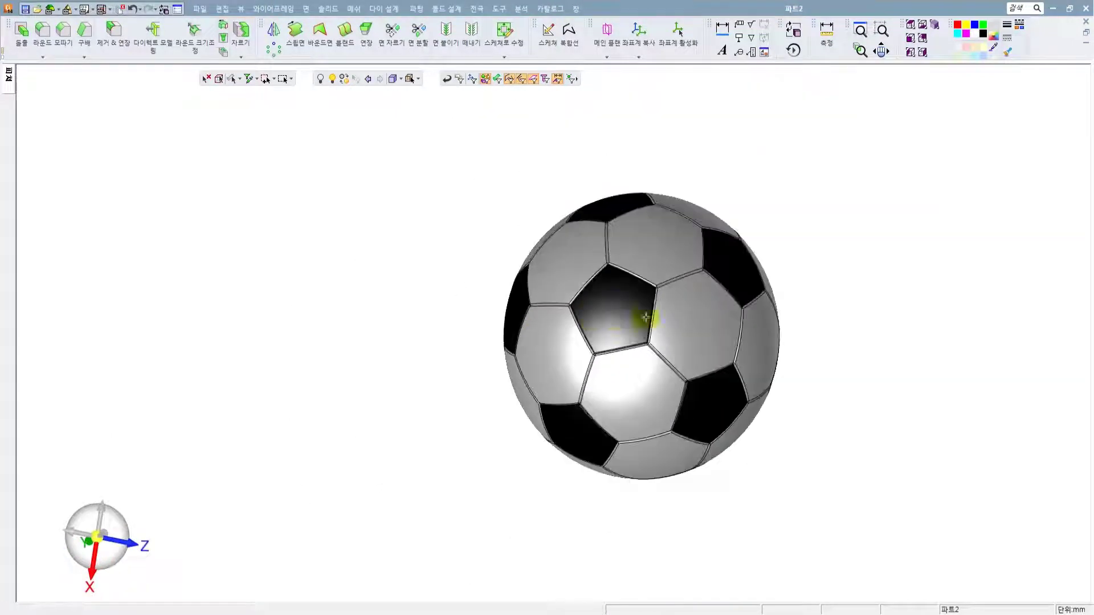
{"action": "middle_click_drag", "start_coordinate": [647, 318], "coordinate": [677, 374]}
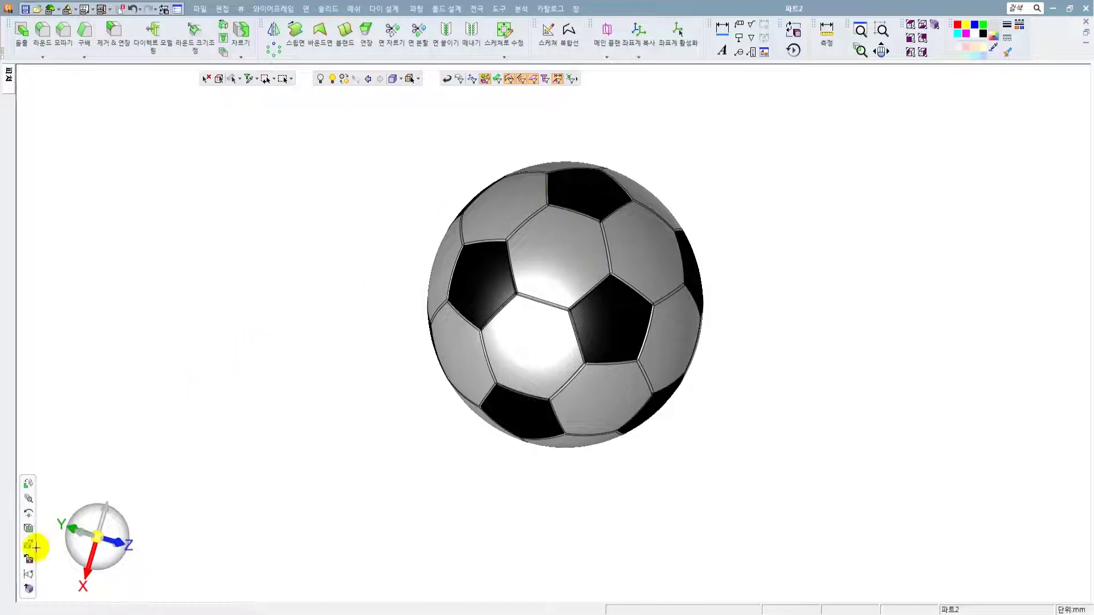
- Cut a dynamic section through the ball to examine the shell thickness of the panels, and leave the section command
{"action": "left_click", "coordinate": [29, 531]}
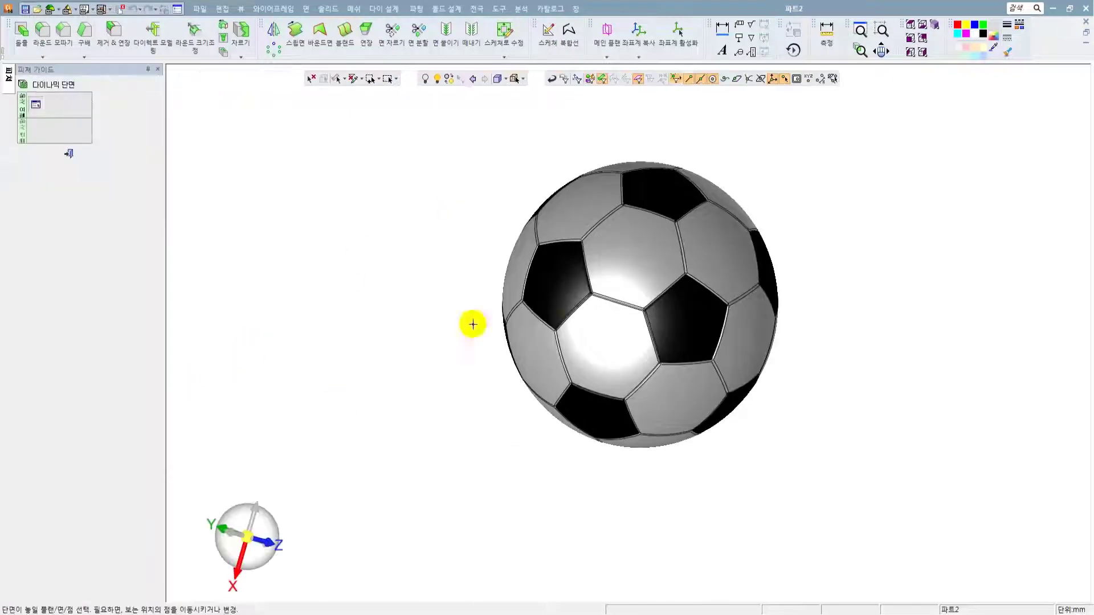
{"action": "left_click", "coordinate": [640, 300]}
{"action": "middle_click_drag", "start_coordinate": [713, 301], "coordinate": [769, 287]}
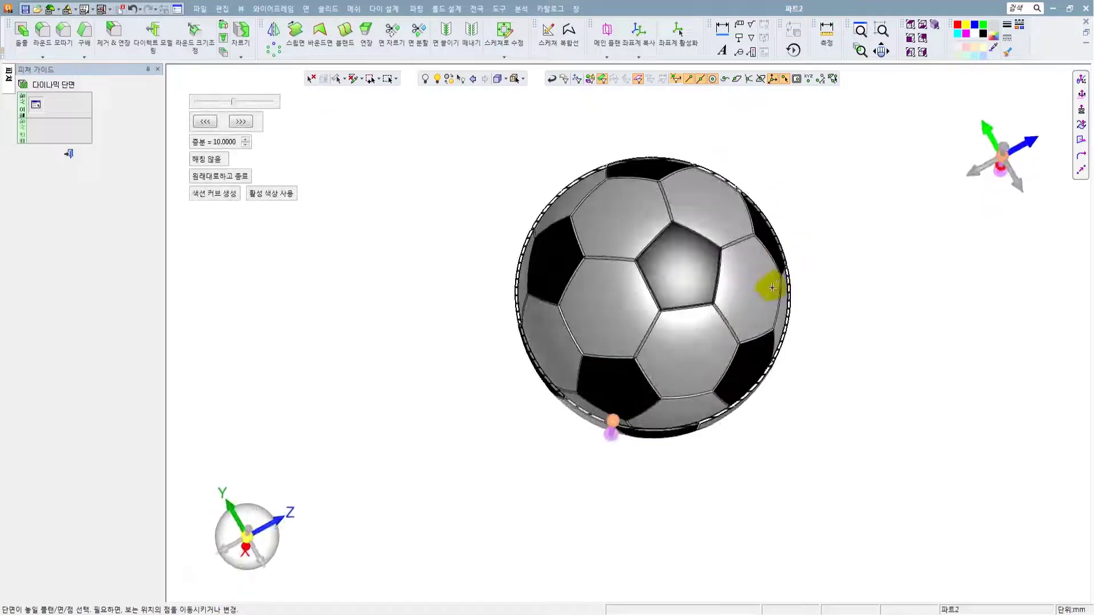
{"action": "scroll", "coordinate": [786, 275], "scroll_direction": "up", "scroll_amount": 5}
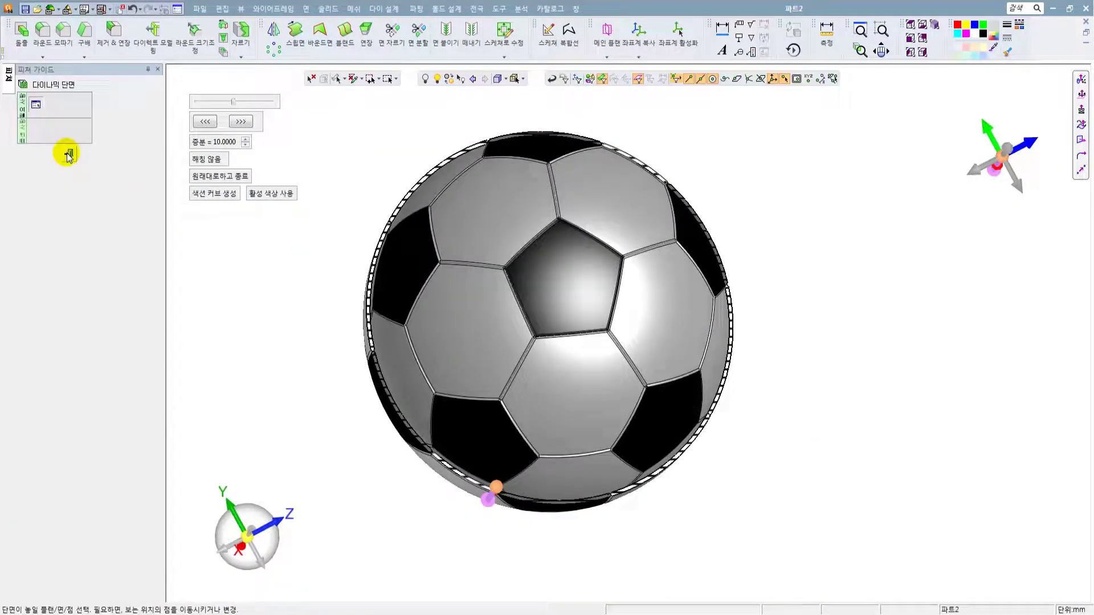
{"action": "left_click", "coordinate": [69, 152]}
- Examine the rounded seams between the black and grey panels from several sides of the finished ball
{"action": "scroll", "coordinate": [491, 255], "scroll_direction": "down", "scroll_amount": 3}
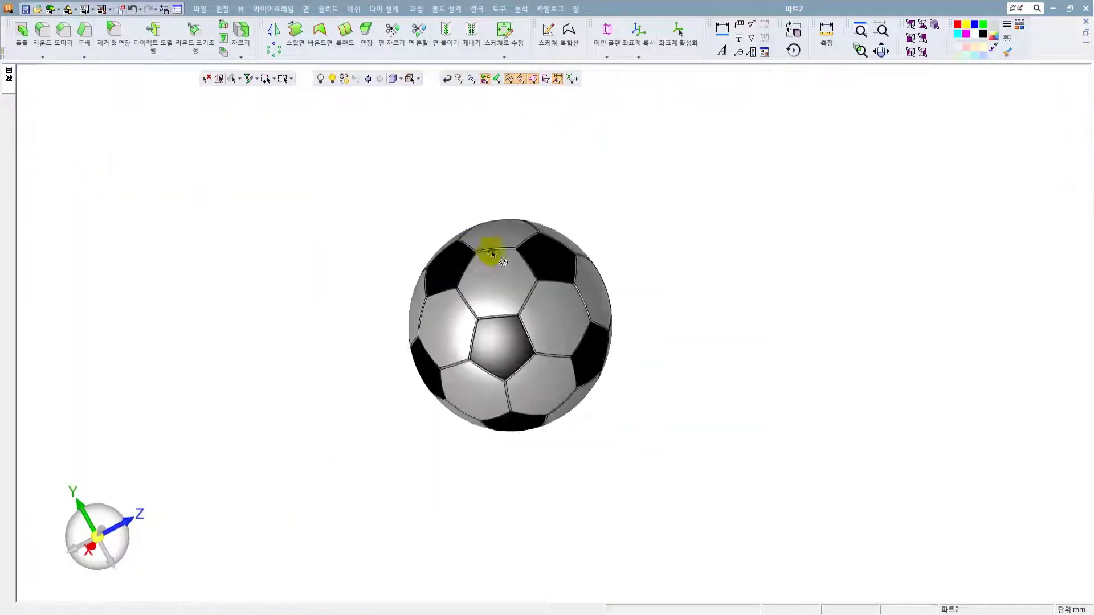
{"action": "middle_click_drag", "start_coordinate": [490, 254], "coordinate": [498, 223]}
{"action": "scroll", "coordinate": [496, 320], "scroll_direction": "up", "scroll_amount": 5}
{"action": "scroll", "coordinate": [574, 358], "scroll_direction": "down", "scroll_amount": 2}
{"action": "scroll", "coordinate": [584, 370], "scroll_direction": "down", "scroll_amount": 1}
{"action": "middle_click_drag", "start_coordinate": [528, 354], "coordinate": [540, 331]}
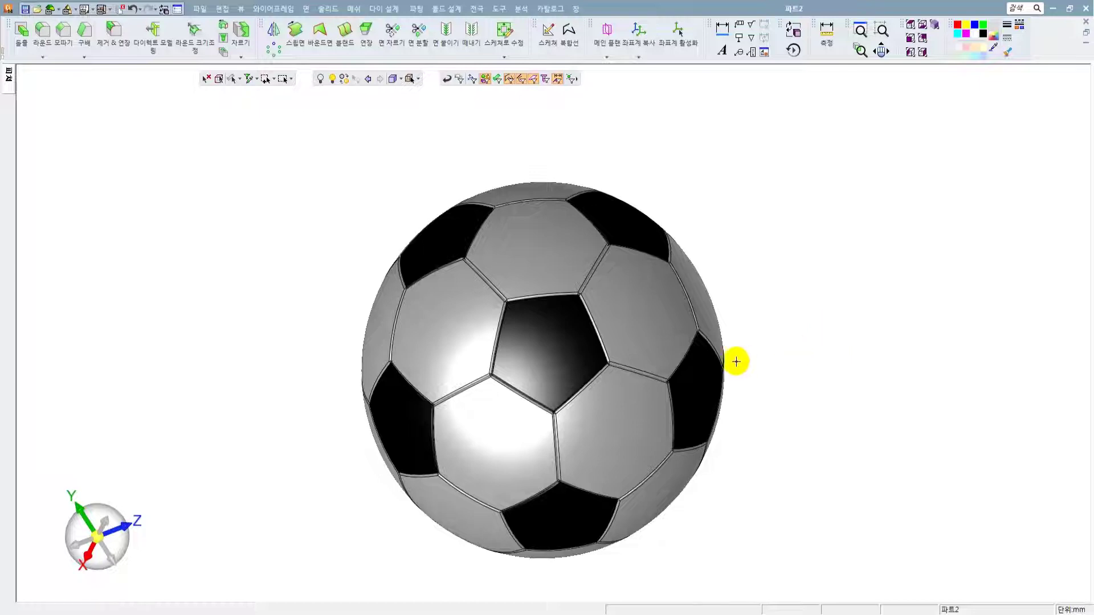
{"action": "scroll", "coordinate": [547, 293], "scroll_direction": "up", "scroll_amount": 3}
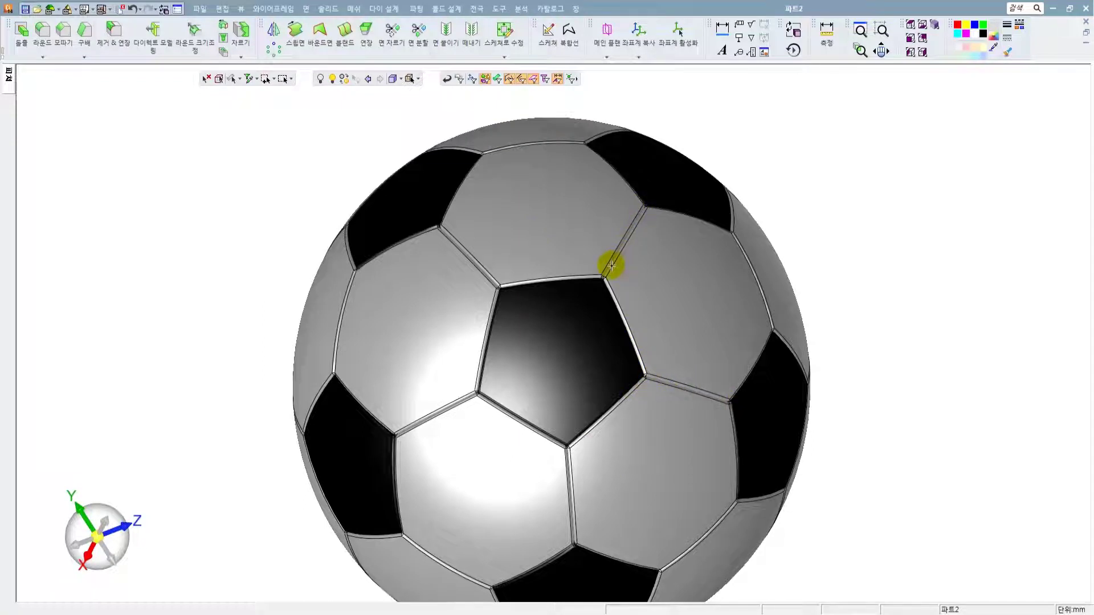
{"action": "scroll", "coordinate": [609, 277], "scroll_direction": "down", "scroll_amount": 2}
{"action": "middle_click_drag", "start_coordinate": [582, 324], "coordinate": [569, 347]}
{"action": "scroll", "coordinate": [601, 300], "scroll_direction": "up", "scroll_amount": 1}
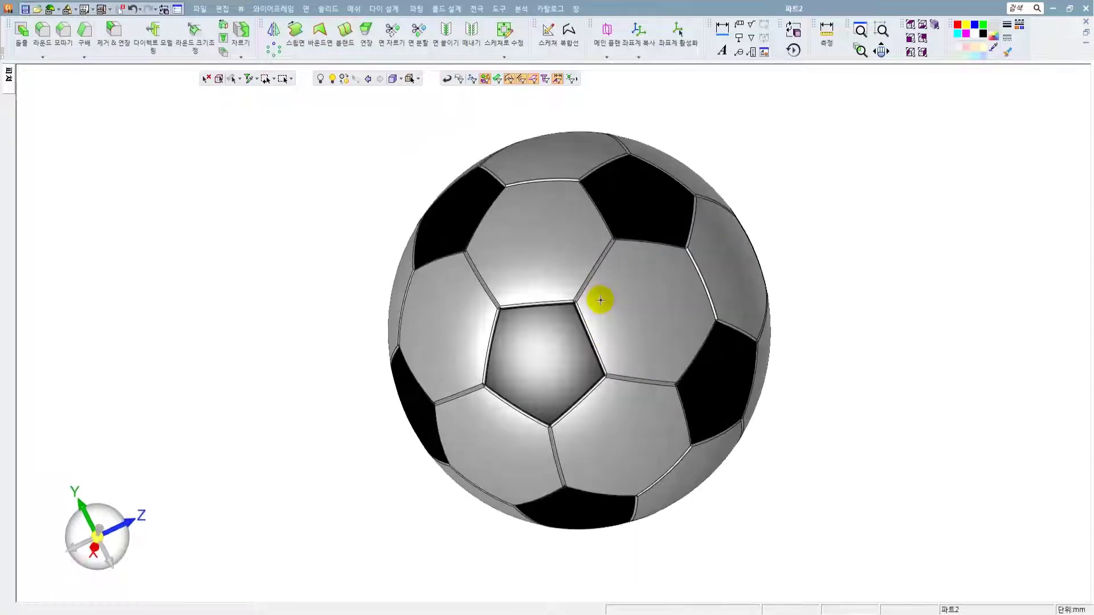